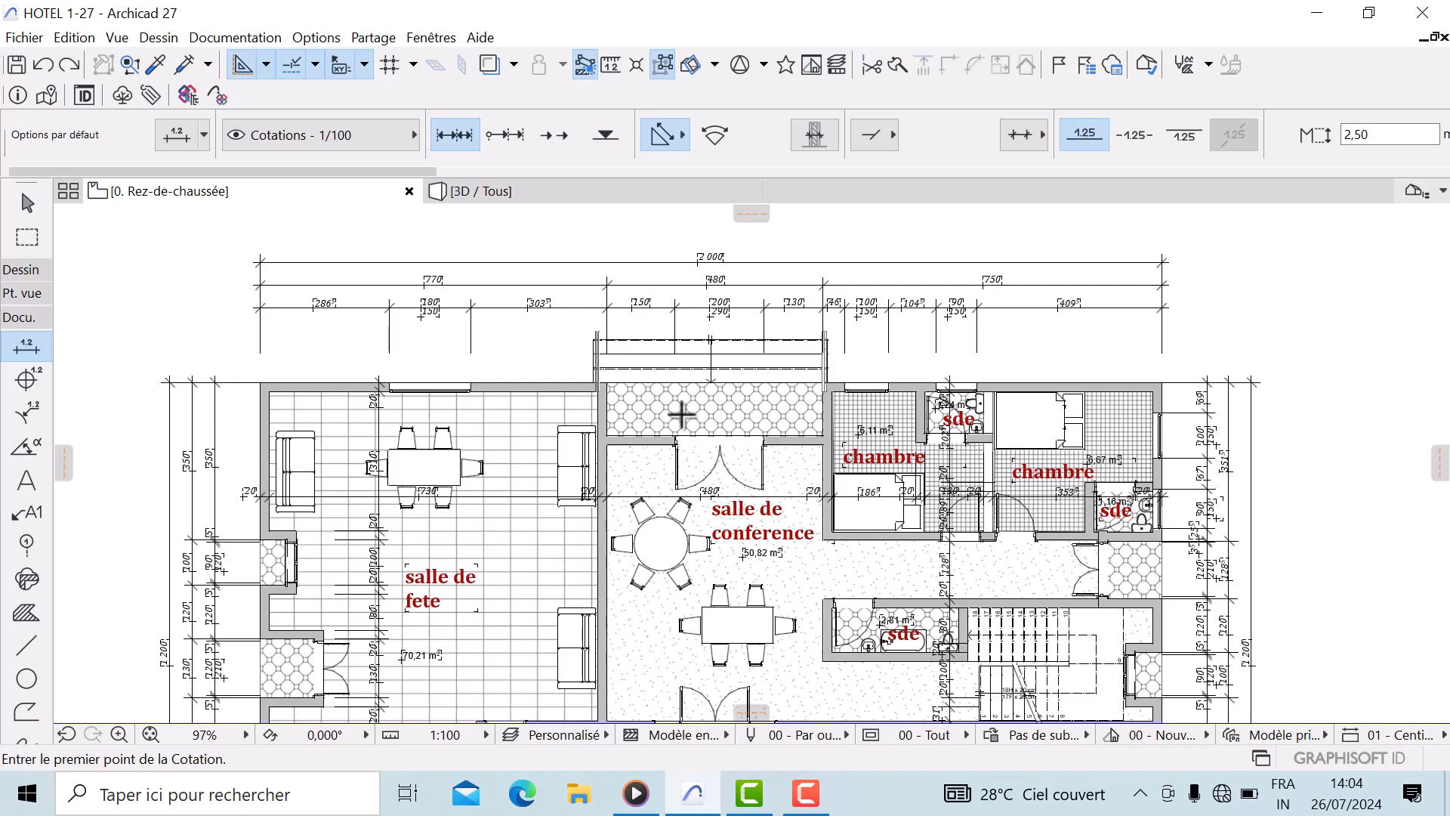
Examine the ground-floor plan's rooms and layout across the whole drawing
middle_click_drag(598, 537, 671, 240)
scroll(440, 374, "up", 3)
middle_click_drag(440, 374, 628, 418)
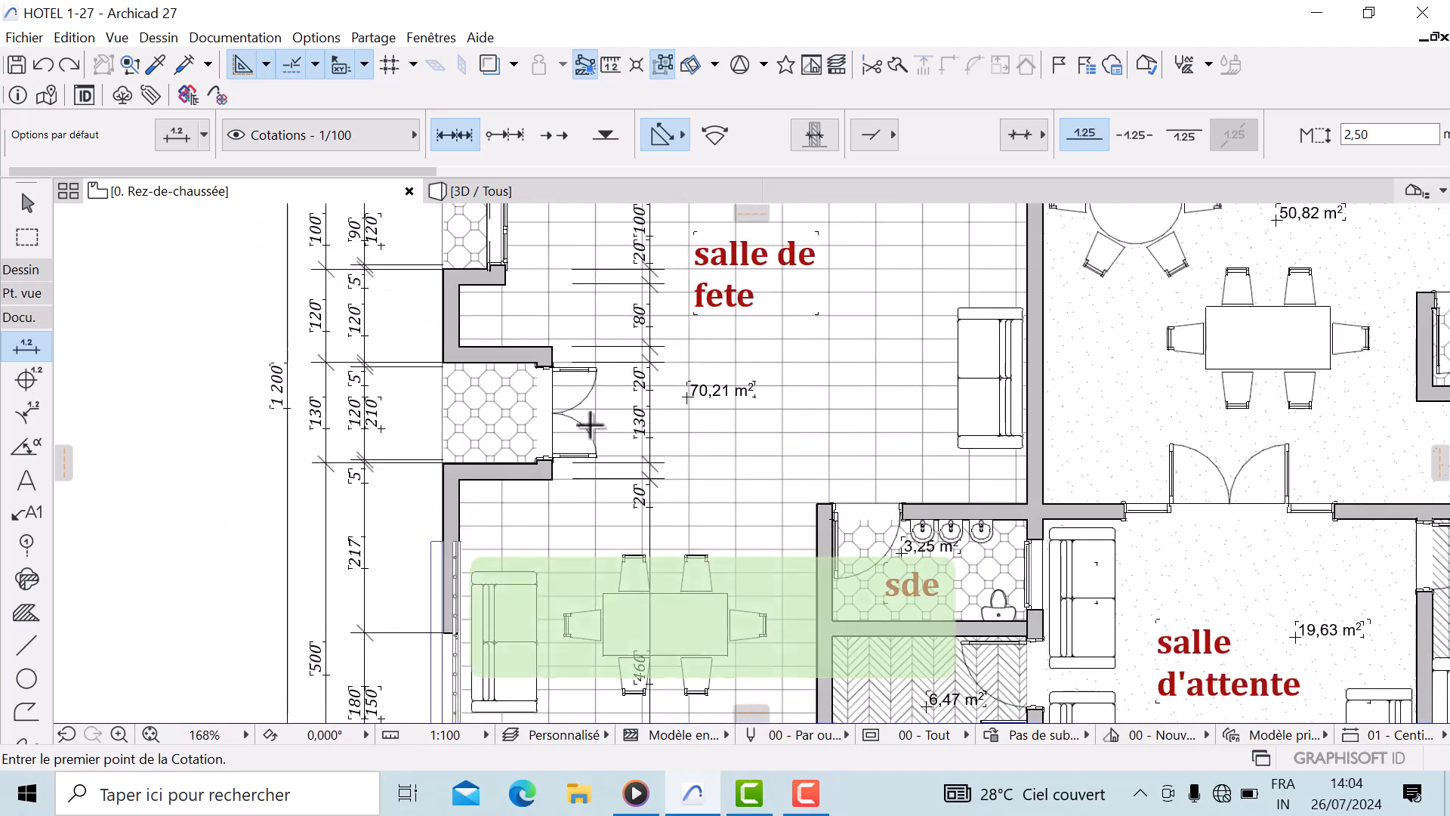
scroll(423, 330, "up", 1)
middle_click_drag(423, 330, 363, 386)
middle_click_drag(995, 478, 372, 593)
scroll(372, 594, "down", 5)
middle_click_drag(925, 325, 1053, 426)
middle_click_drag(823, 455, 892, 434)
scroll(738, 378, "up", 1)
scroll(738, 378, "up", 2)
middle_click_drag(755, 389, 884, 364)
middle_click_drag(480, 429, 430, 340)
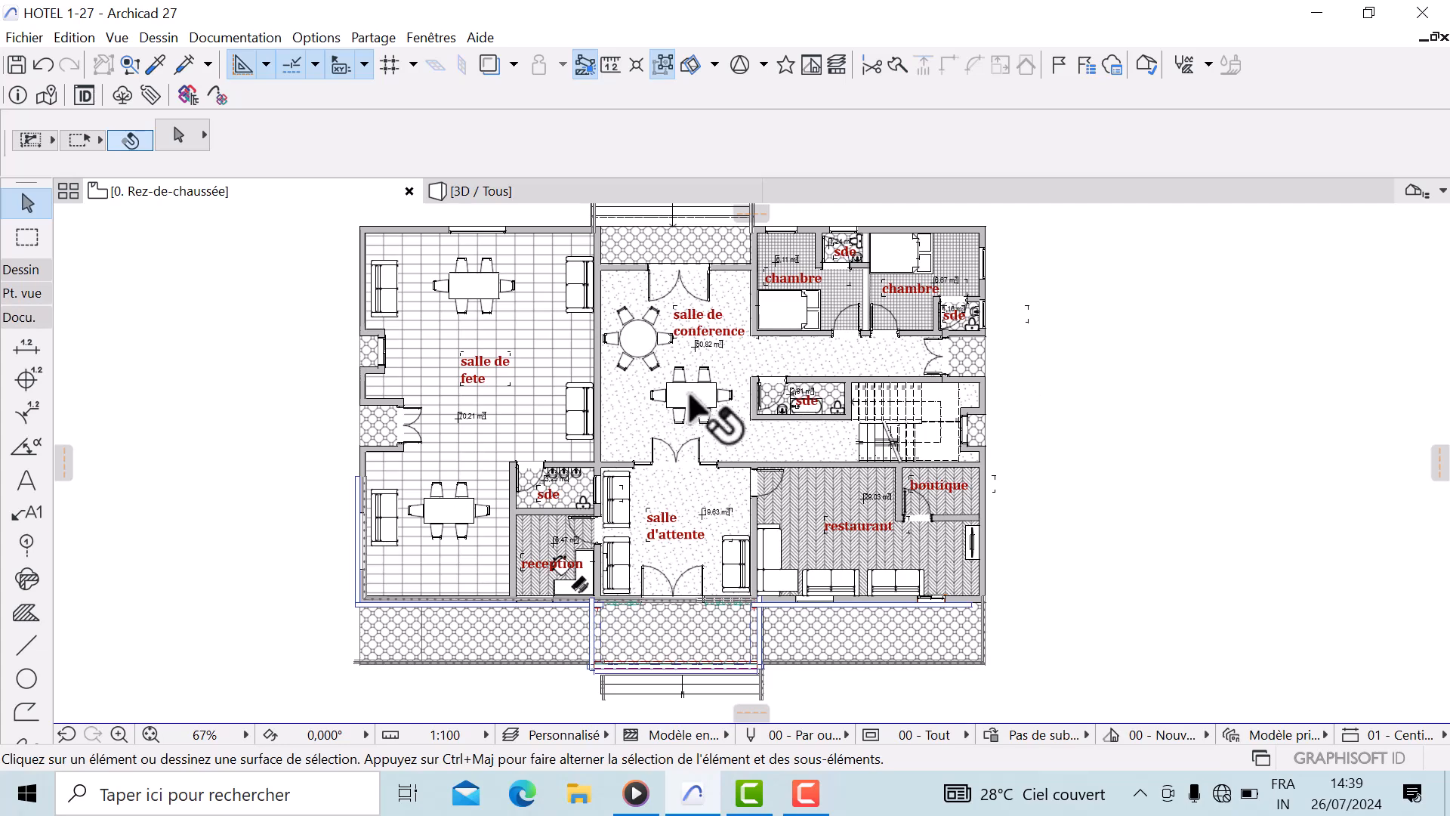
scroll(688, 389, "up", 4)
scroll(906, 404, "down", 2)
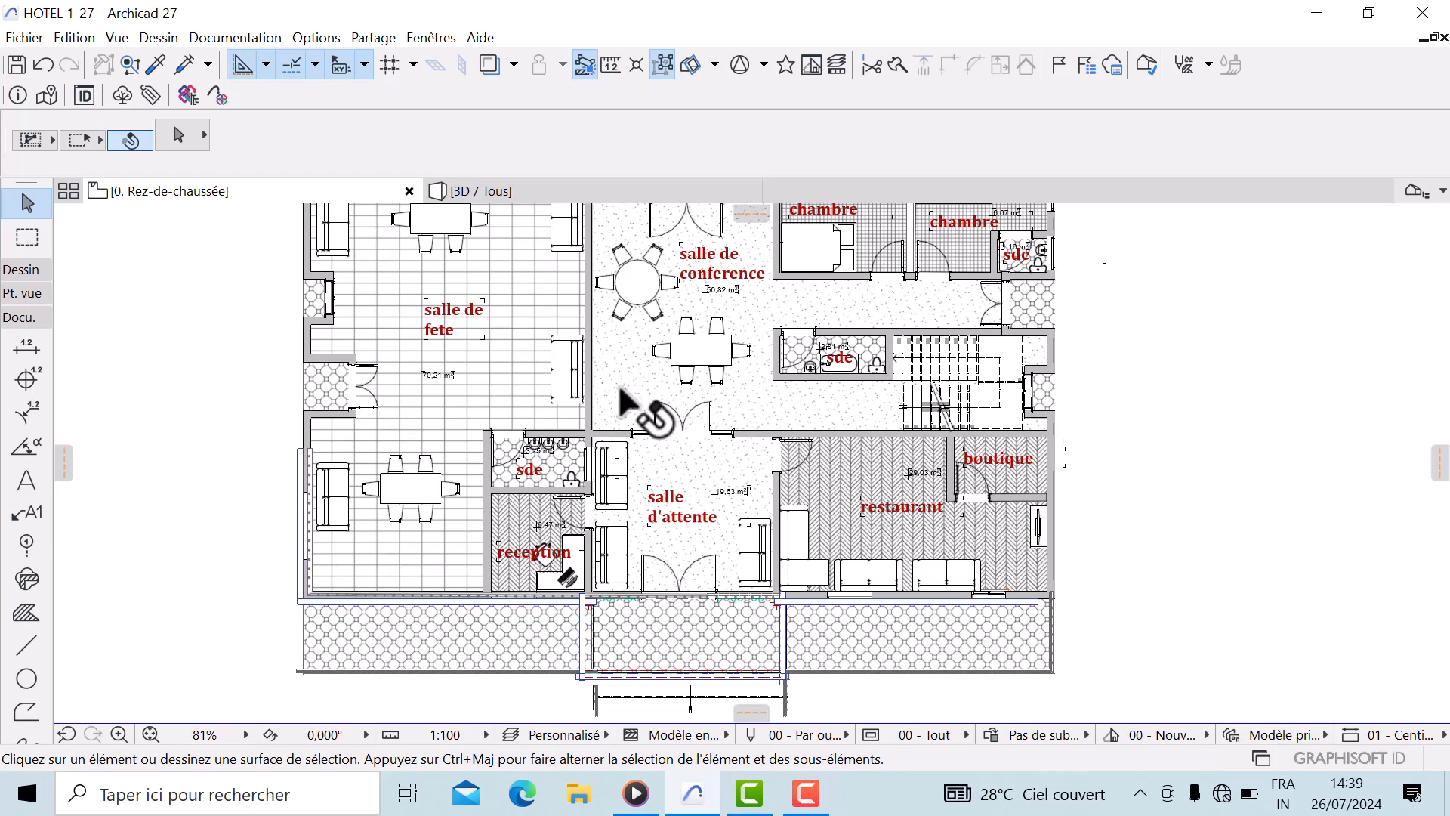
scroll(634, 400, "down", 2)
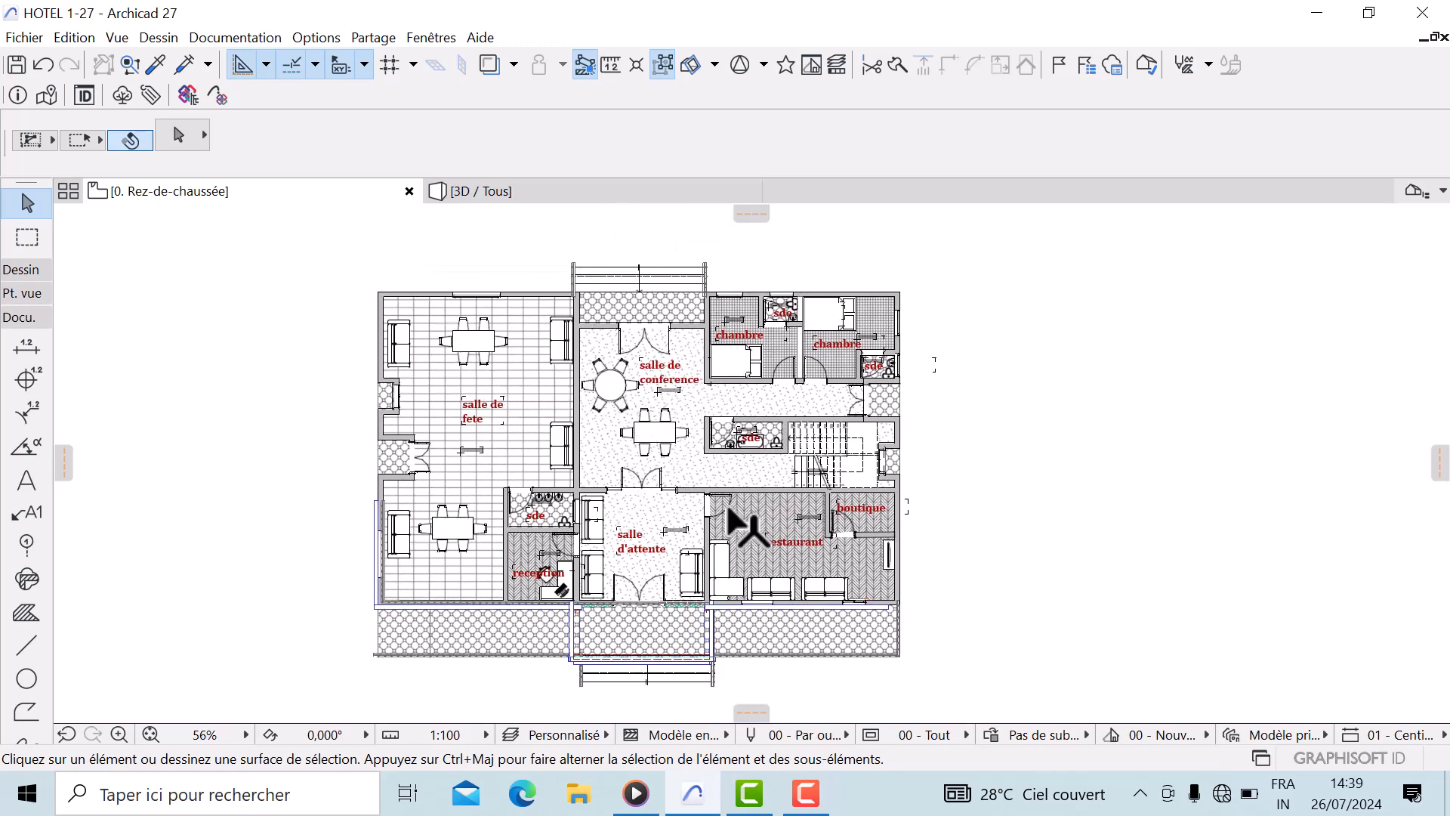
scroll(725, 529, "up", 1)
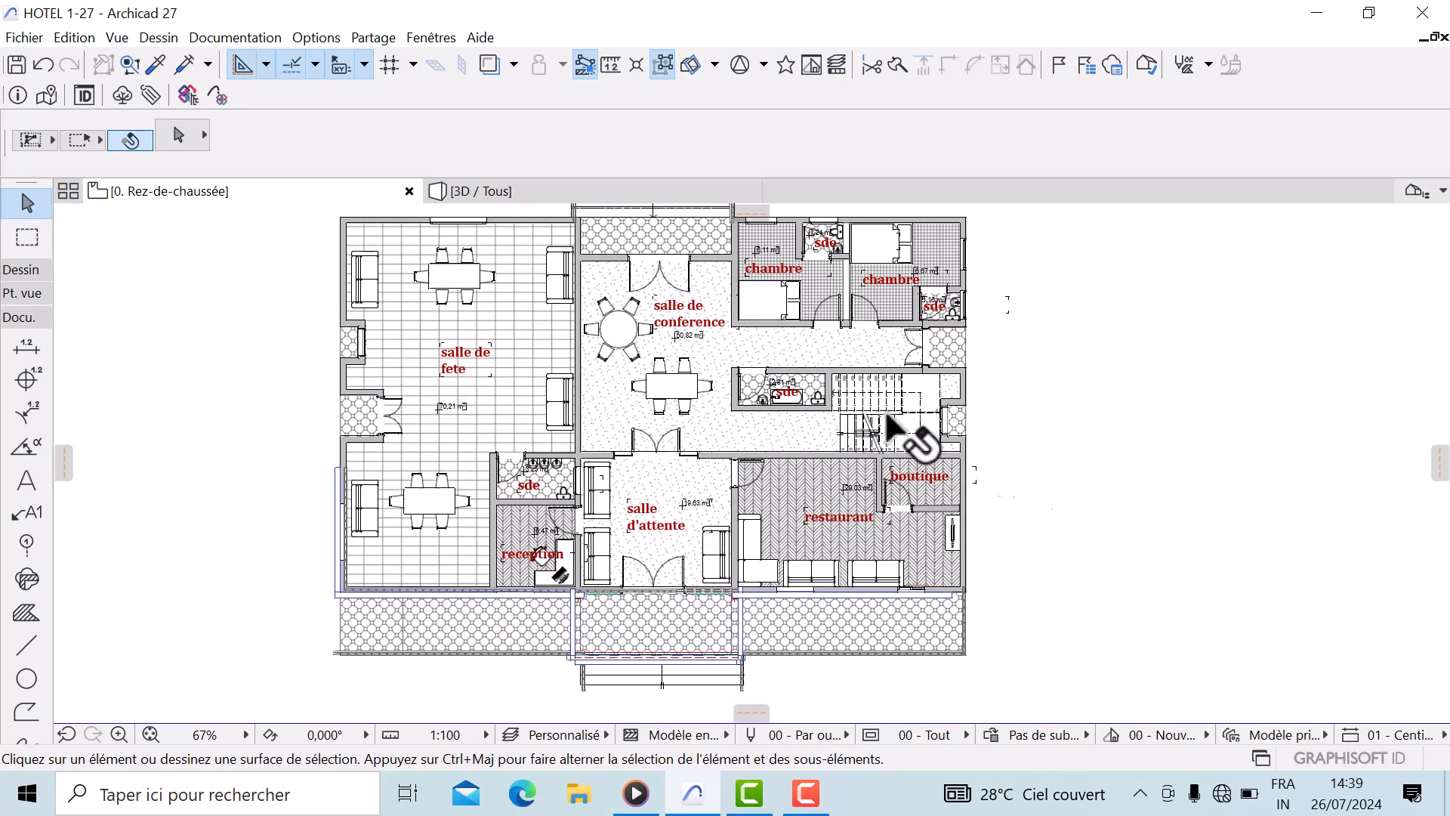
scroll(633, 388, "up", 2)
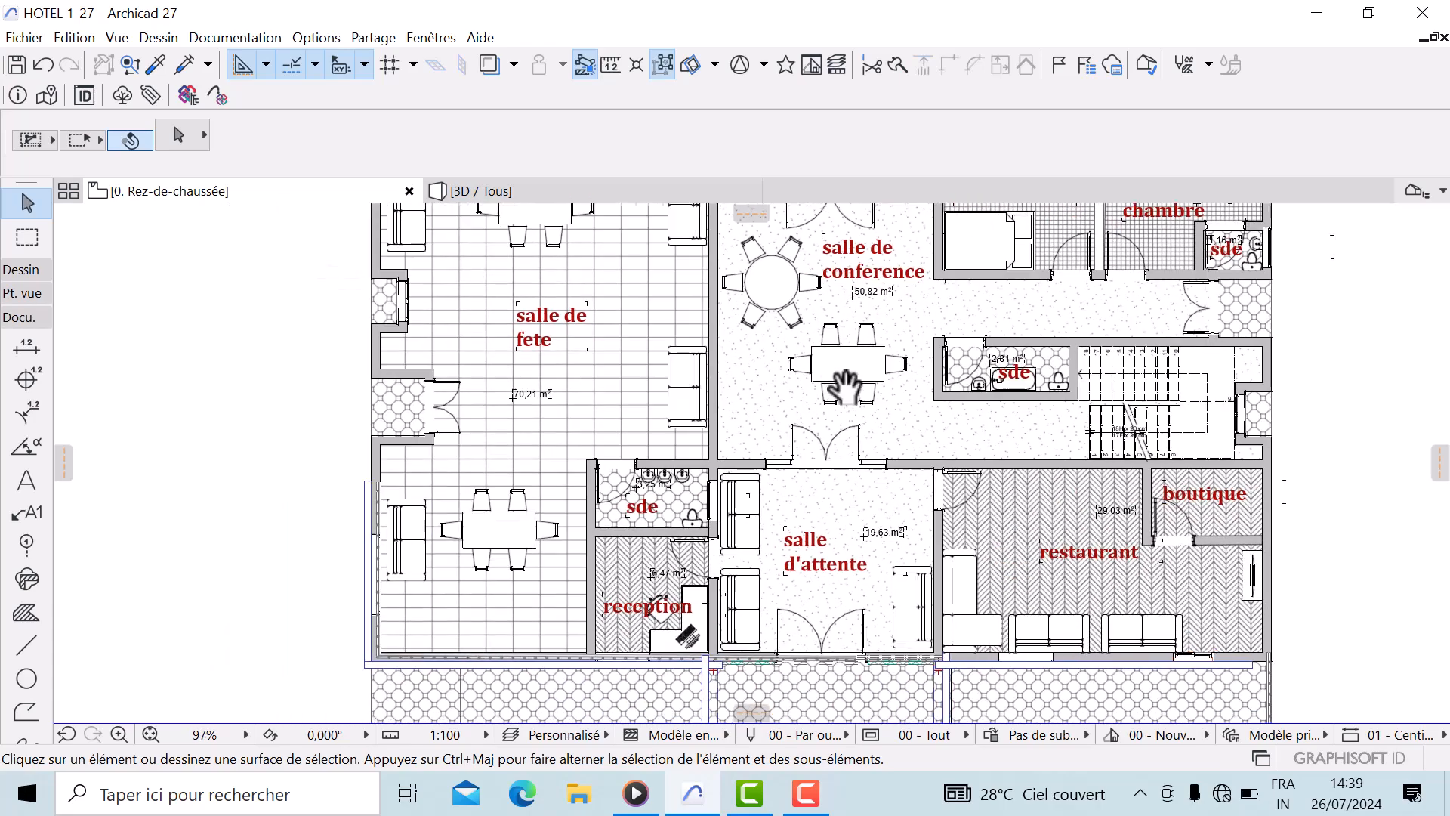
middle_click_drag(565, 448, 712, 415)
scroll(729, 377, "up", 1)
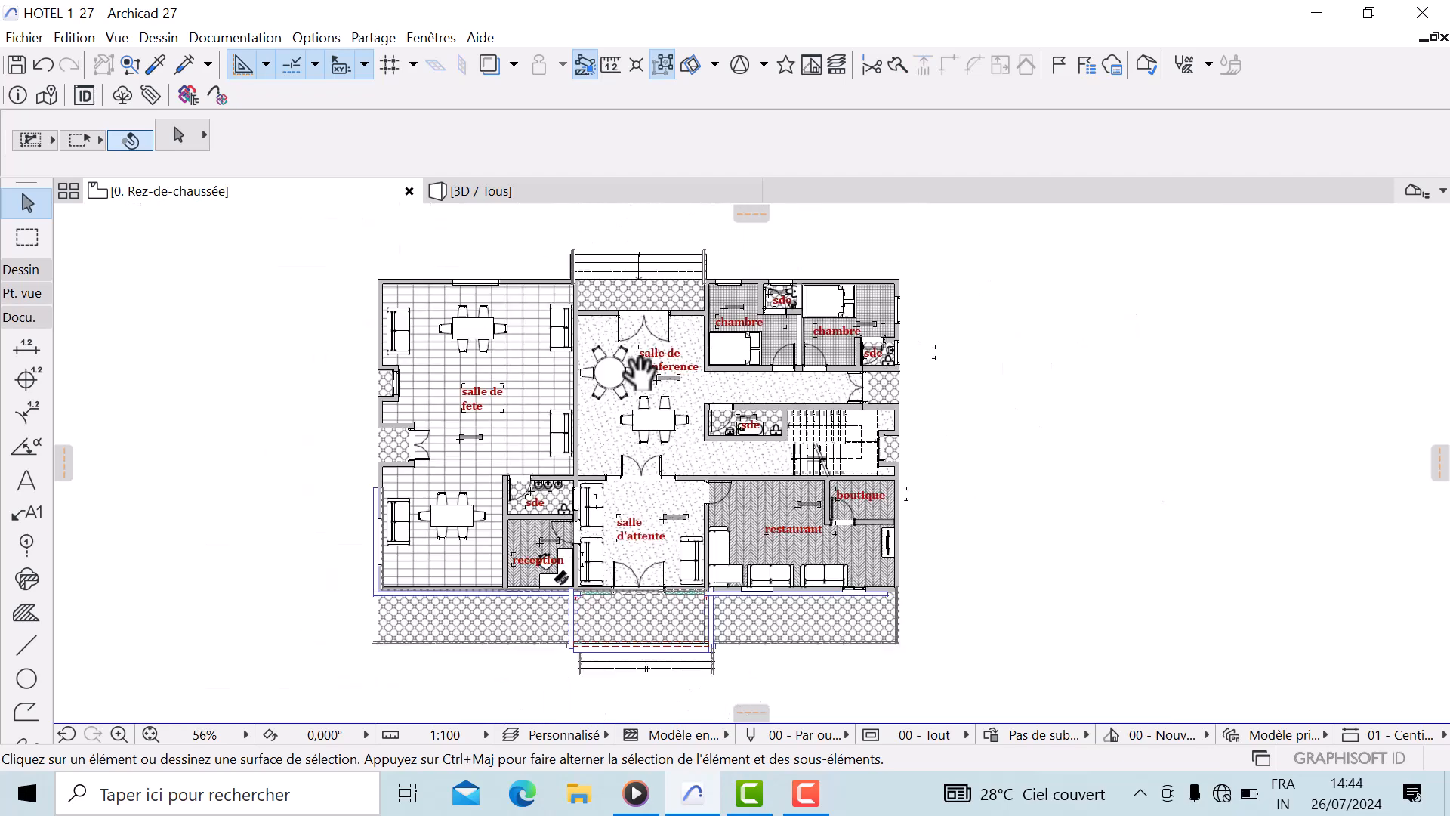
scroll(812, 336, "down", 2)
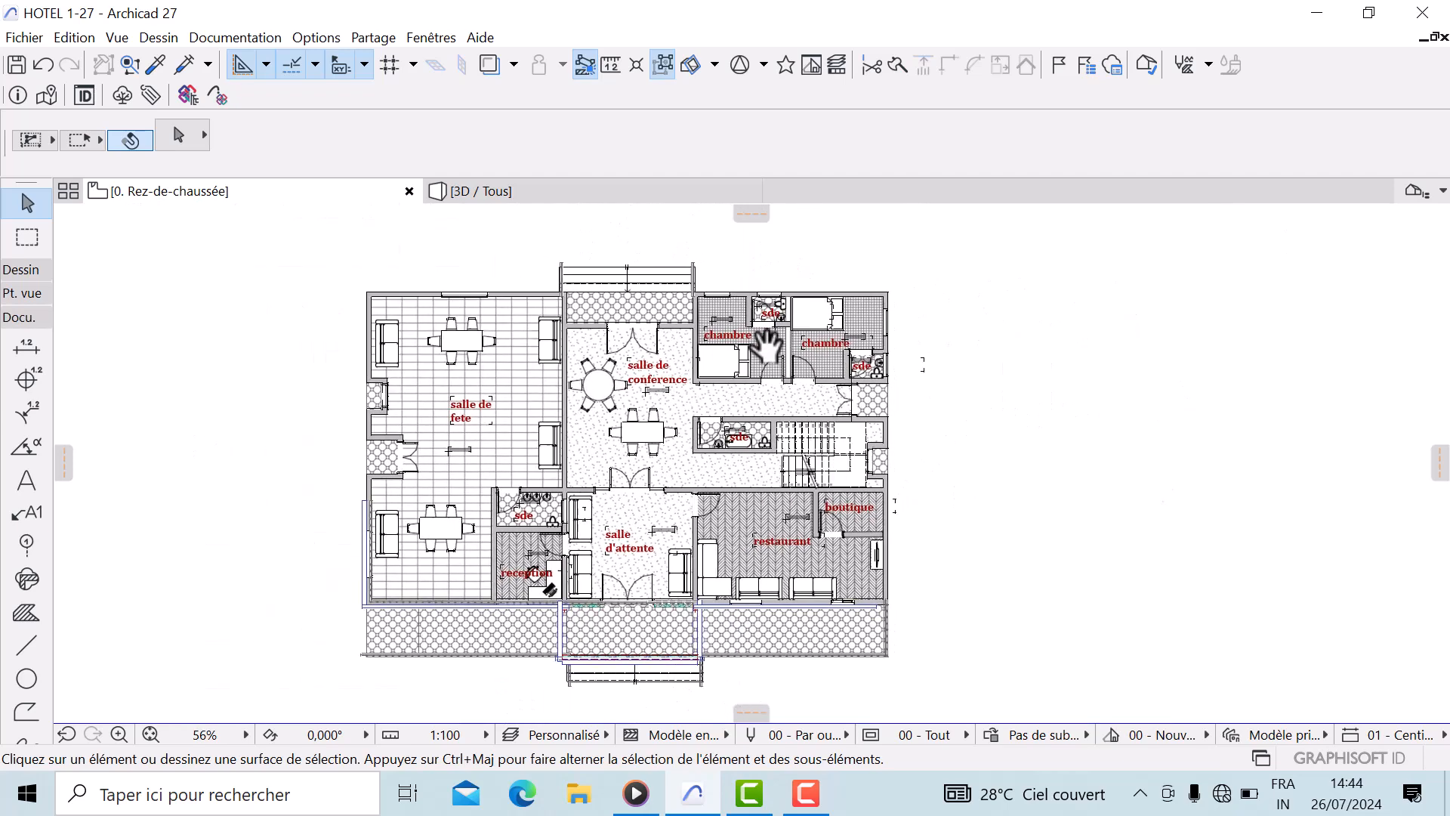
scroll(844, 303, "down", 1)
Select the whole plan and run automatic exterior dimensioning with wall-hole sizes for doors and windows and dimensions on four sides
left_click(1060, 265)
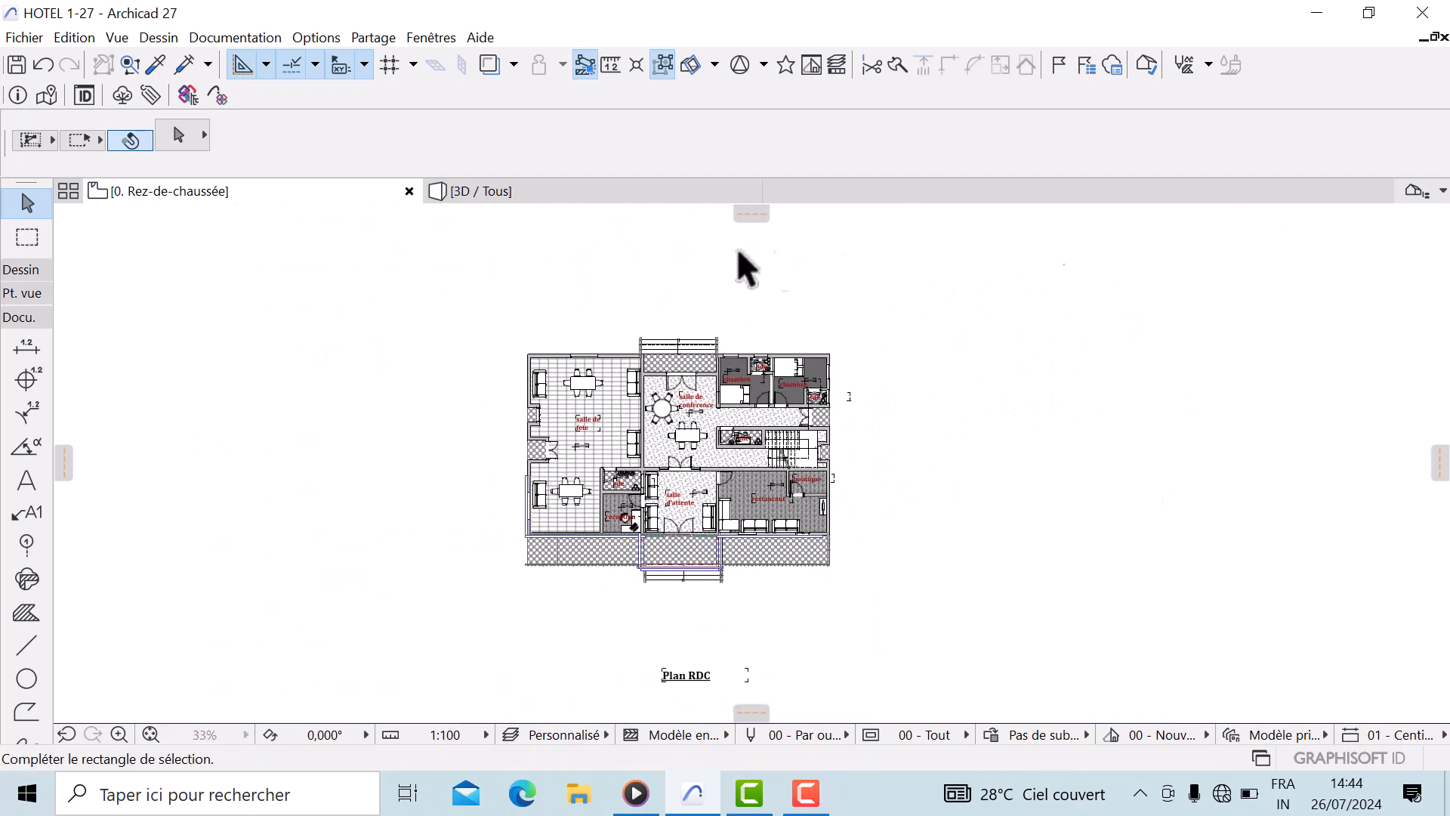
left_click(382, 628)
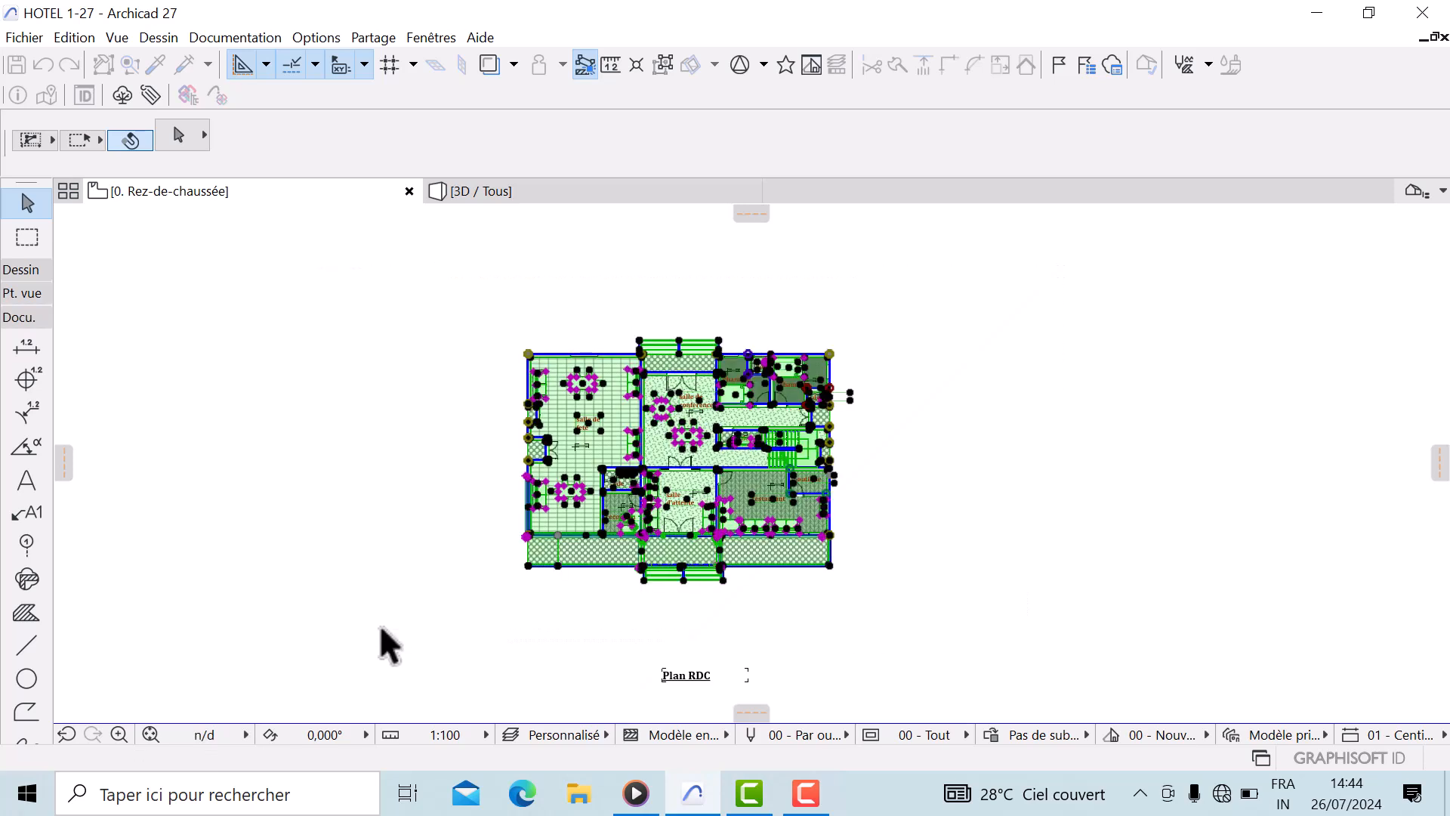
left_click(249, 37)
mouse_move(286, 402)
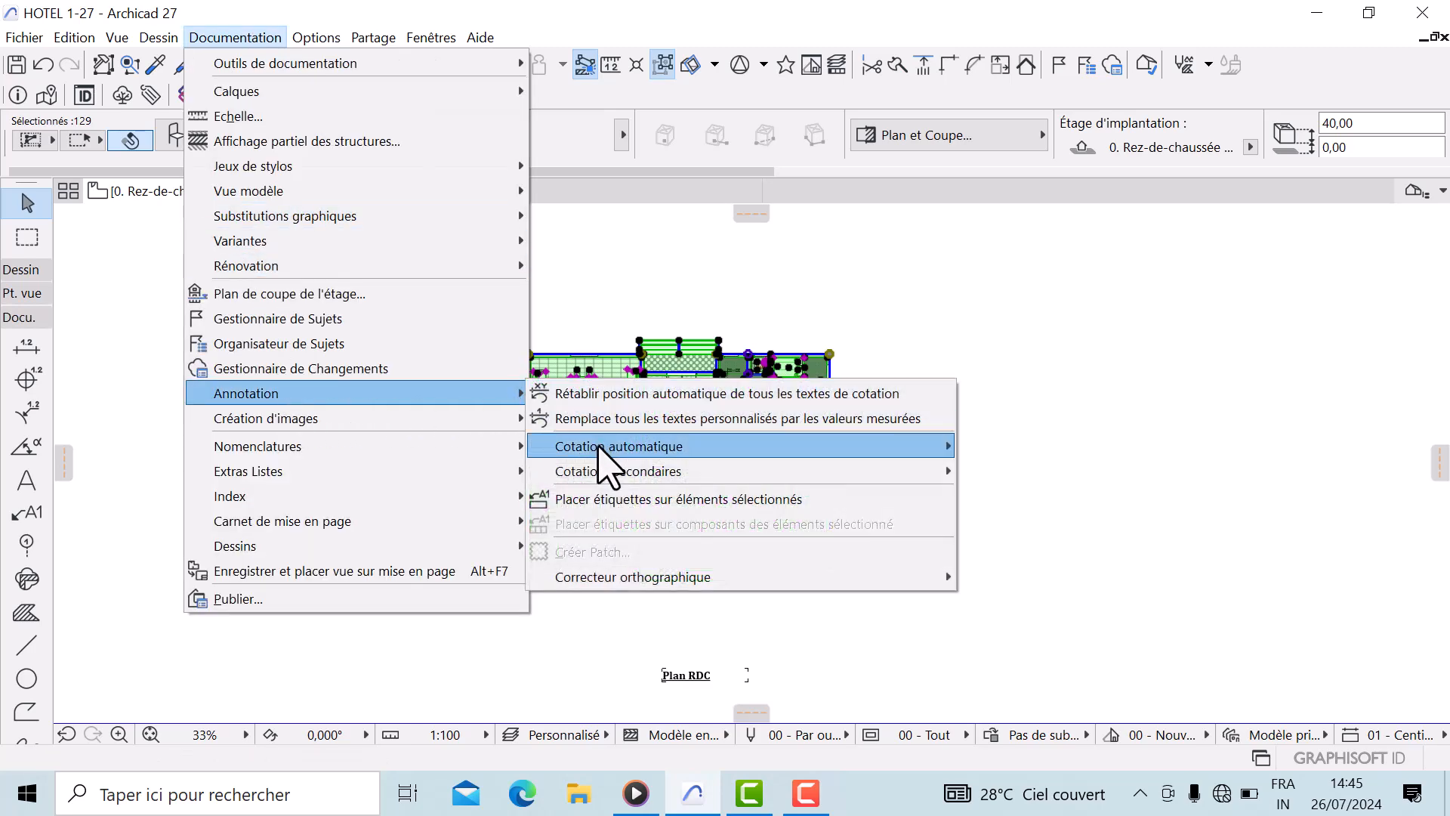
mouse_move(602, 448)
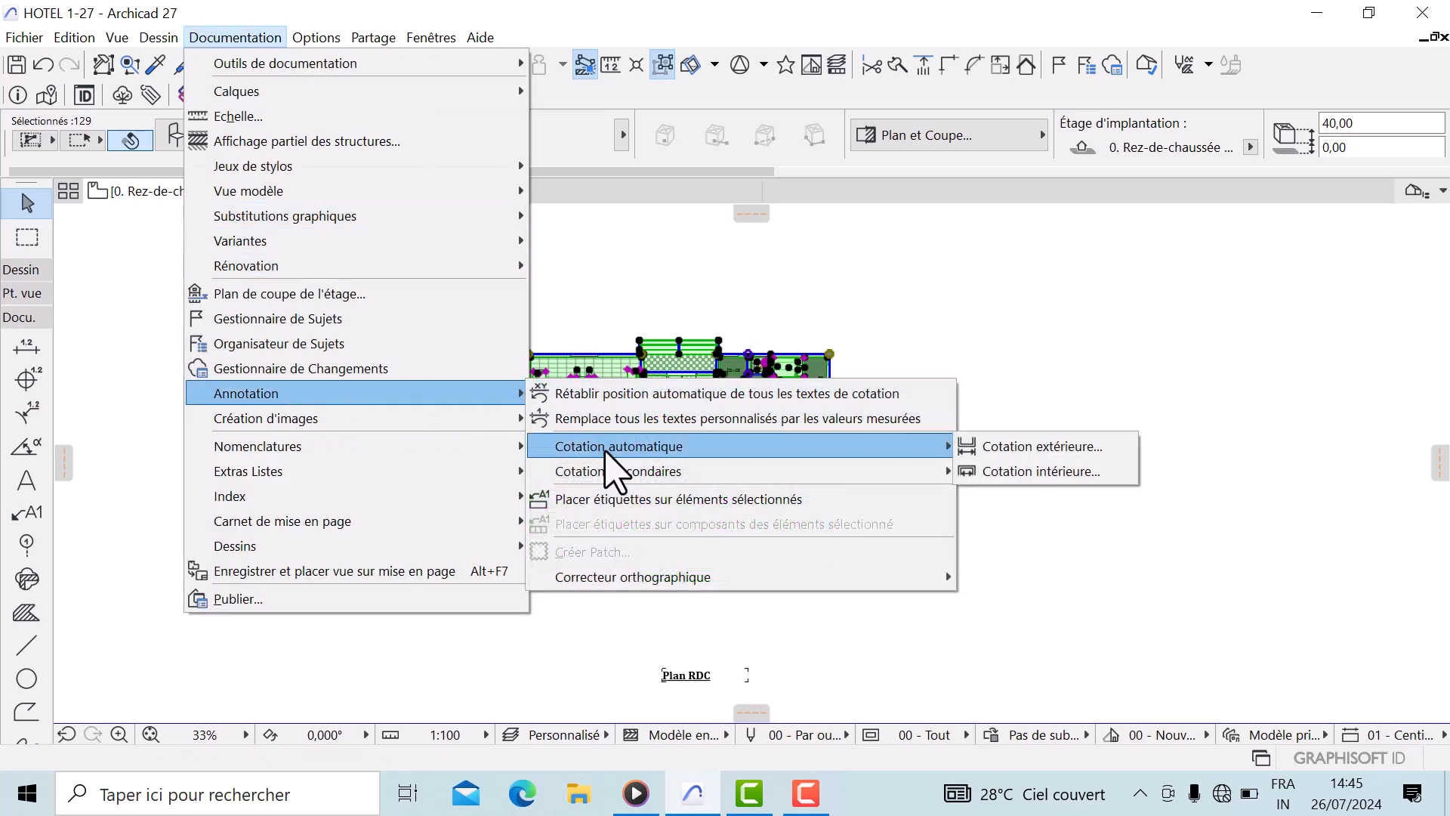
left_click(1026, 453)
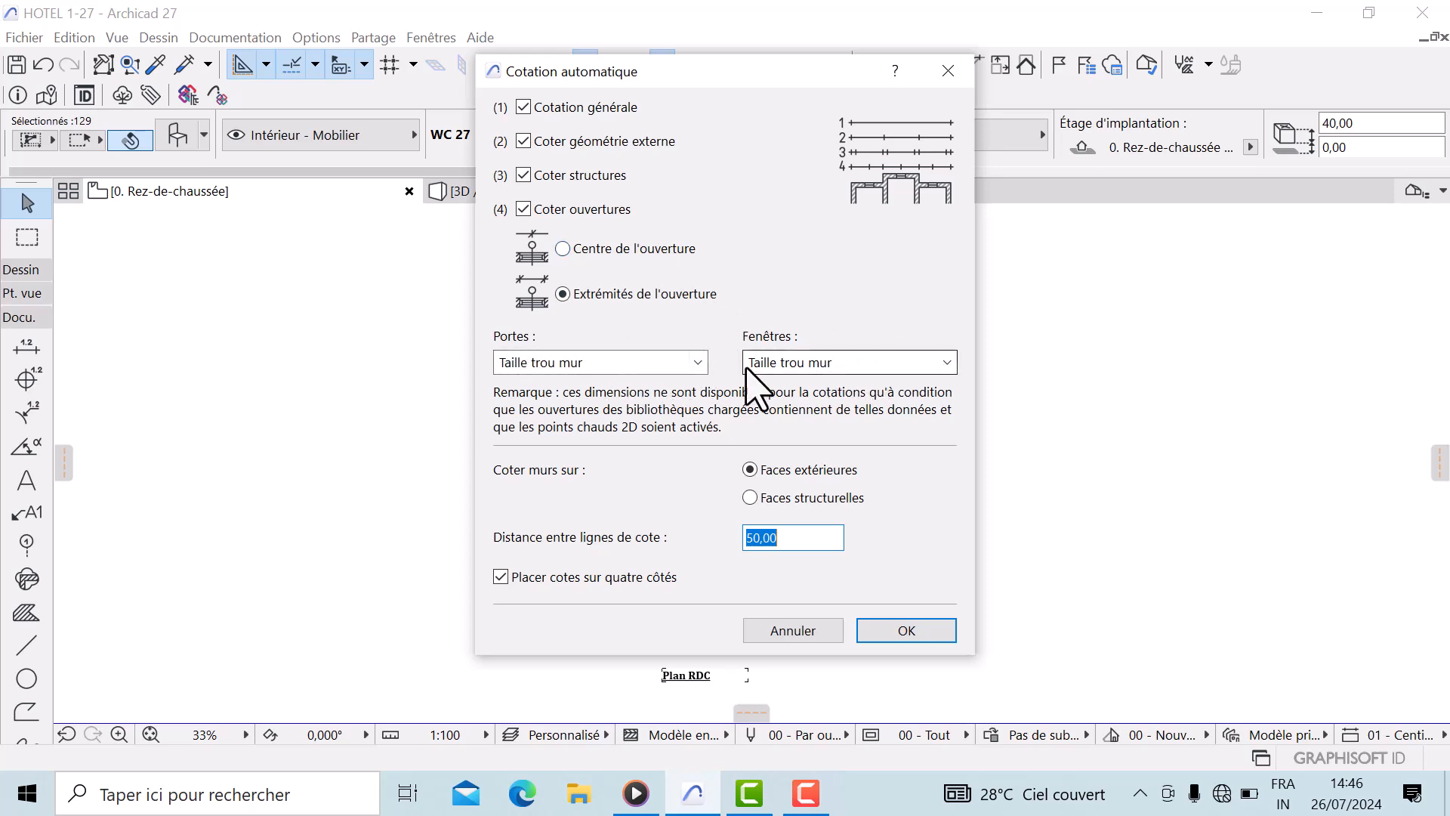
left_click(696, 364)
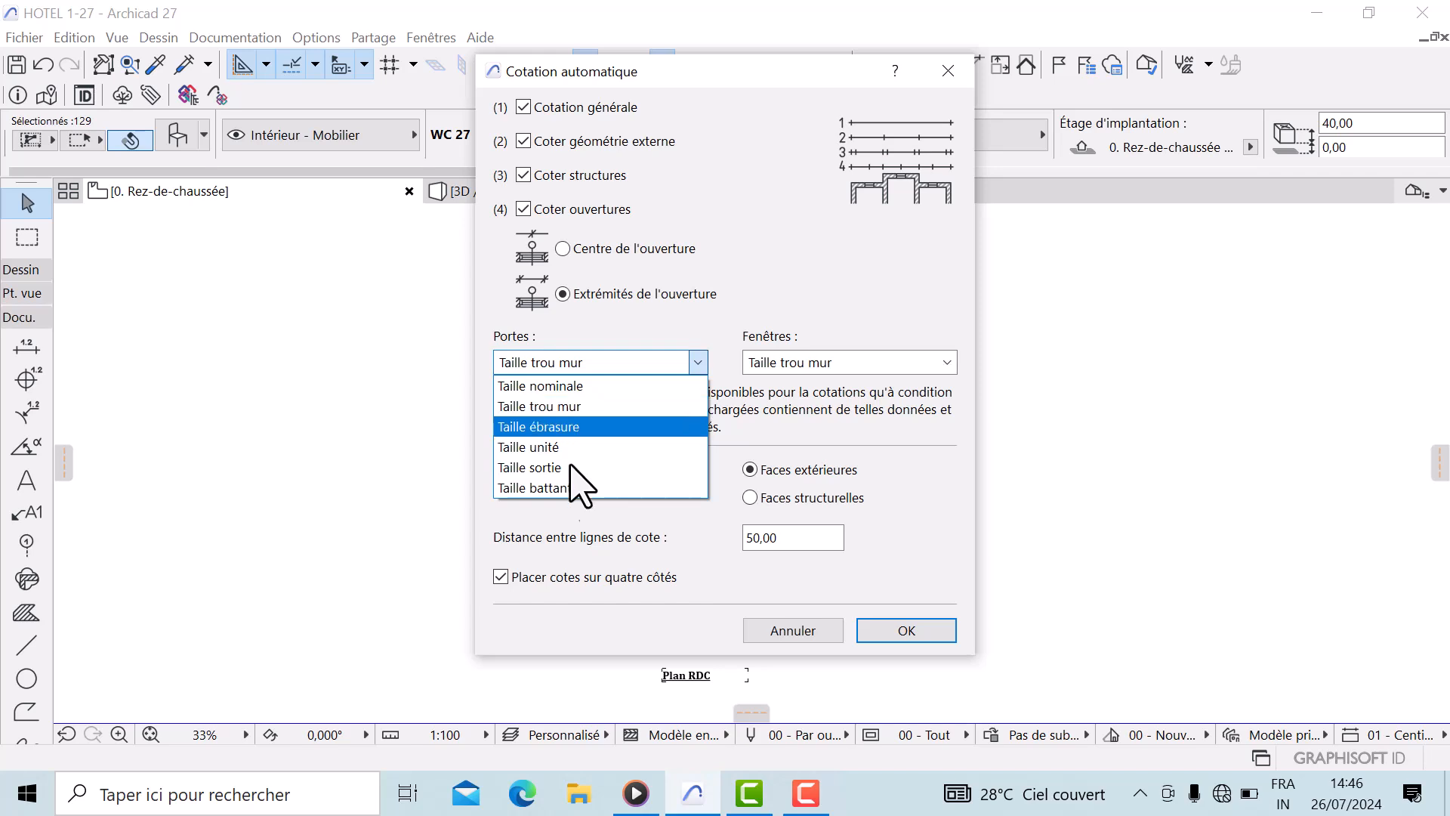
left_click(588, 346)
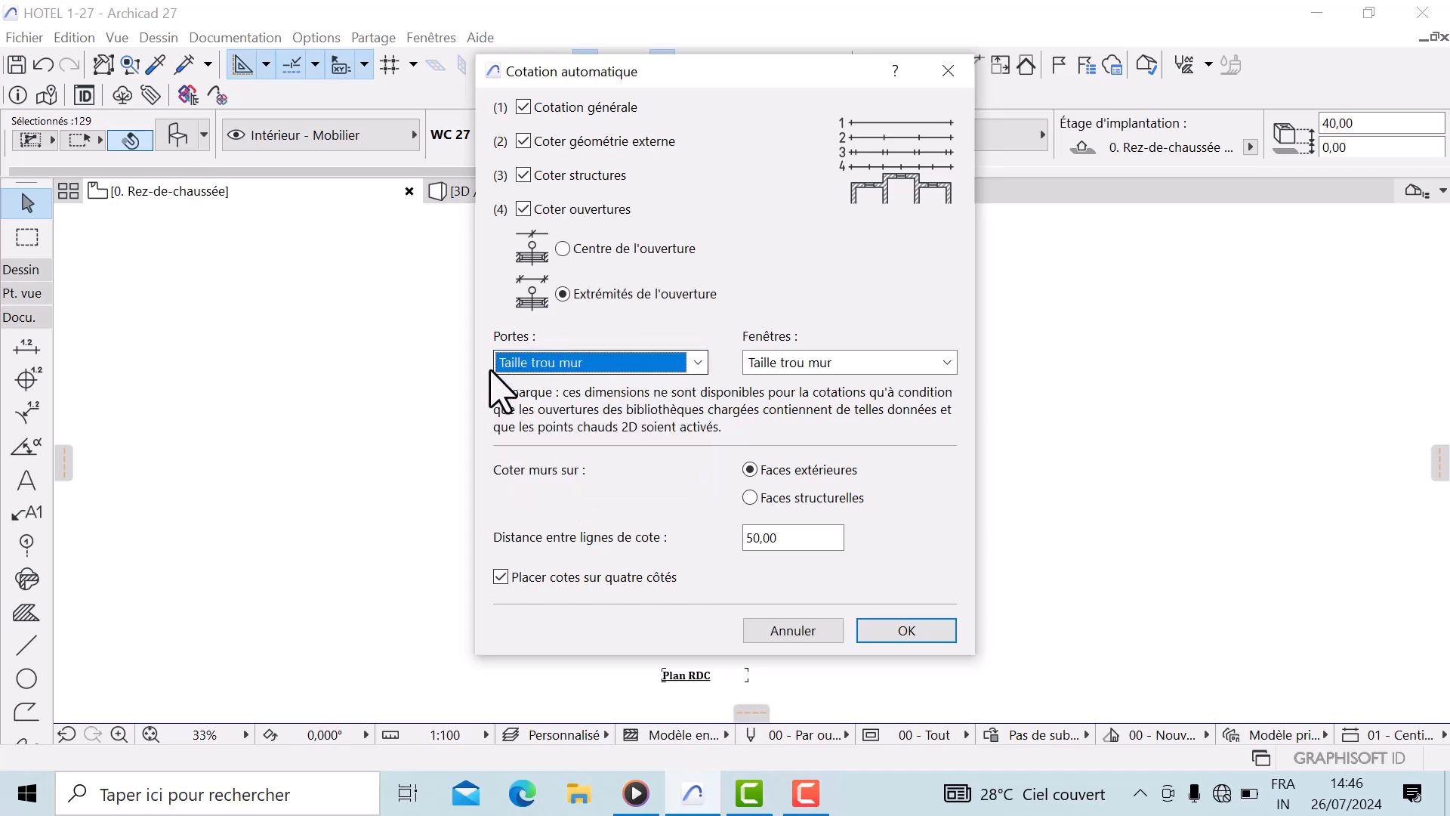
left_click(621, 361)
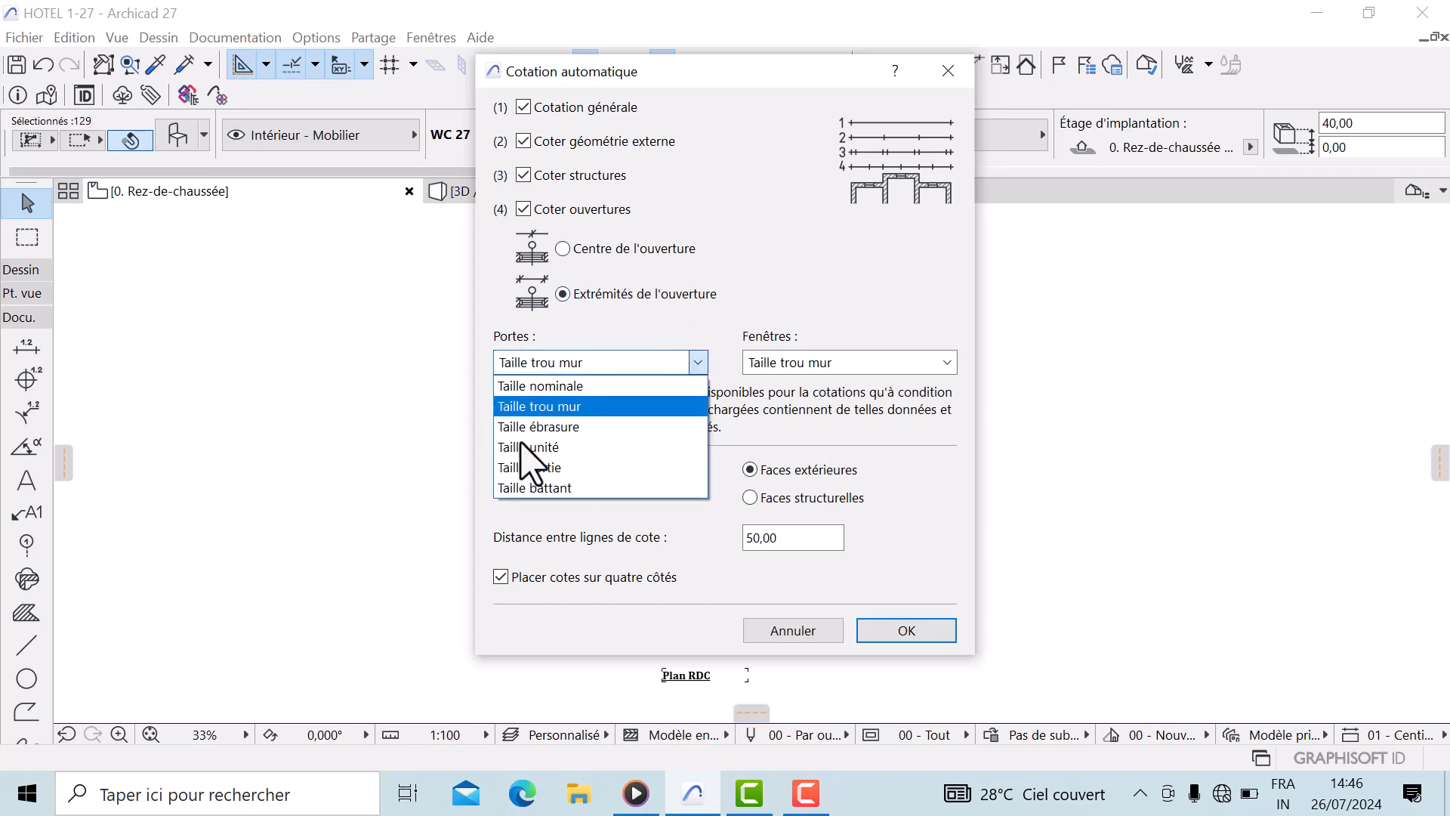
left_click(514, 497)
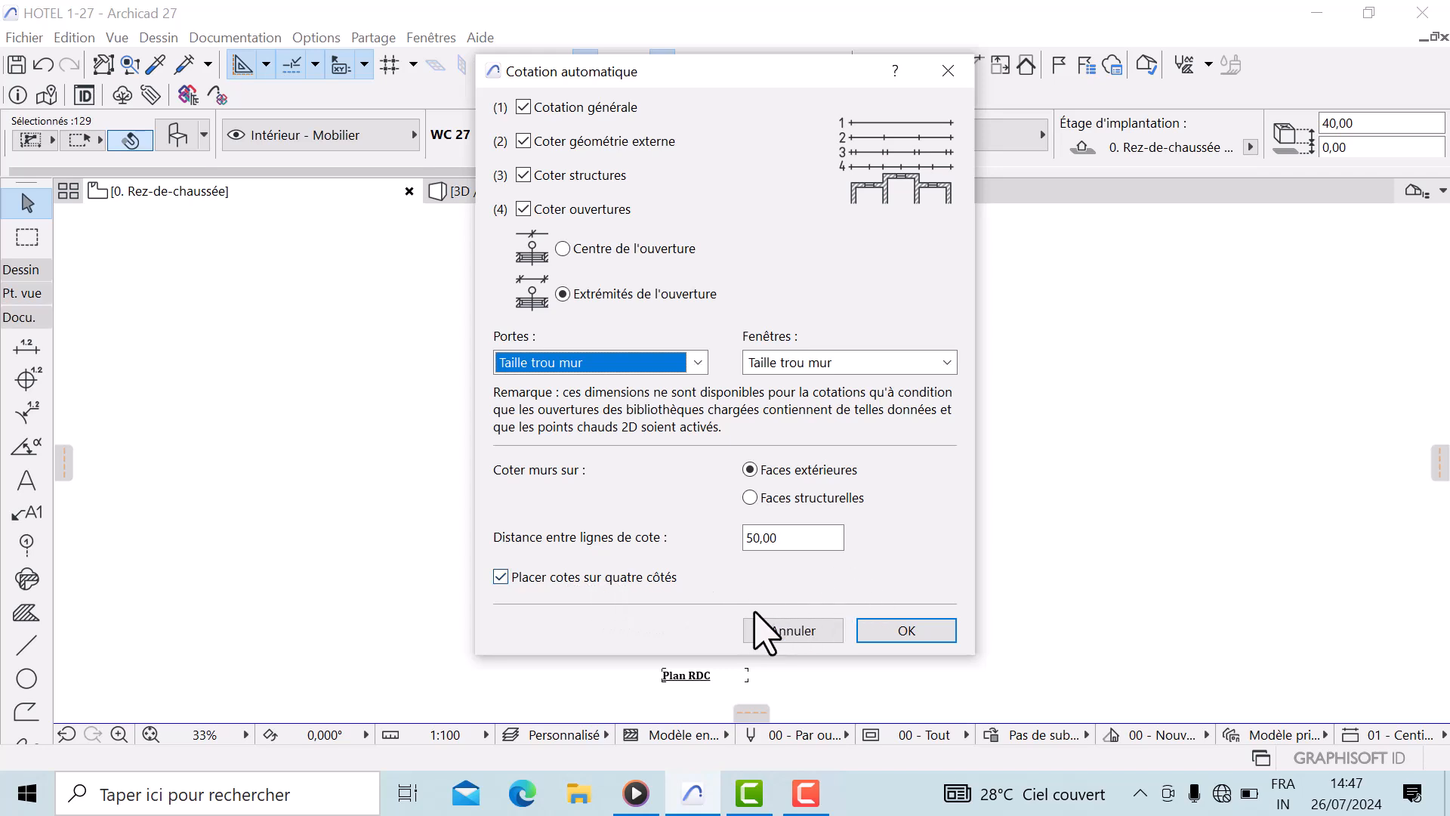
left_click(500, 578)
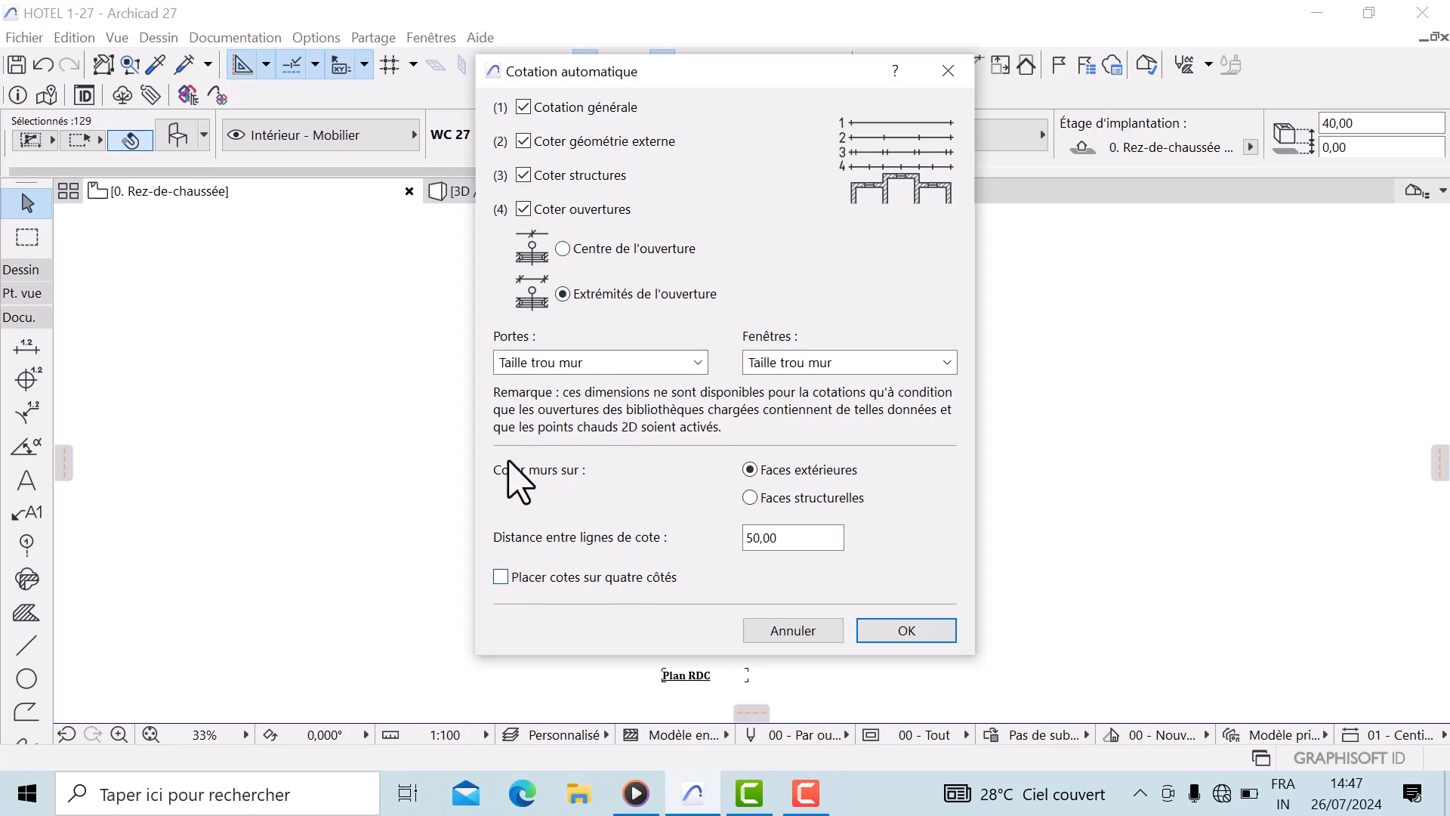
left_click(500, 578)
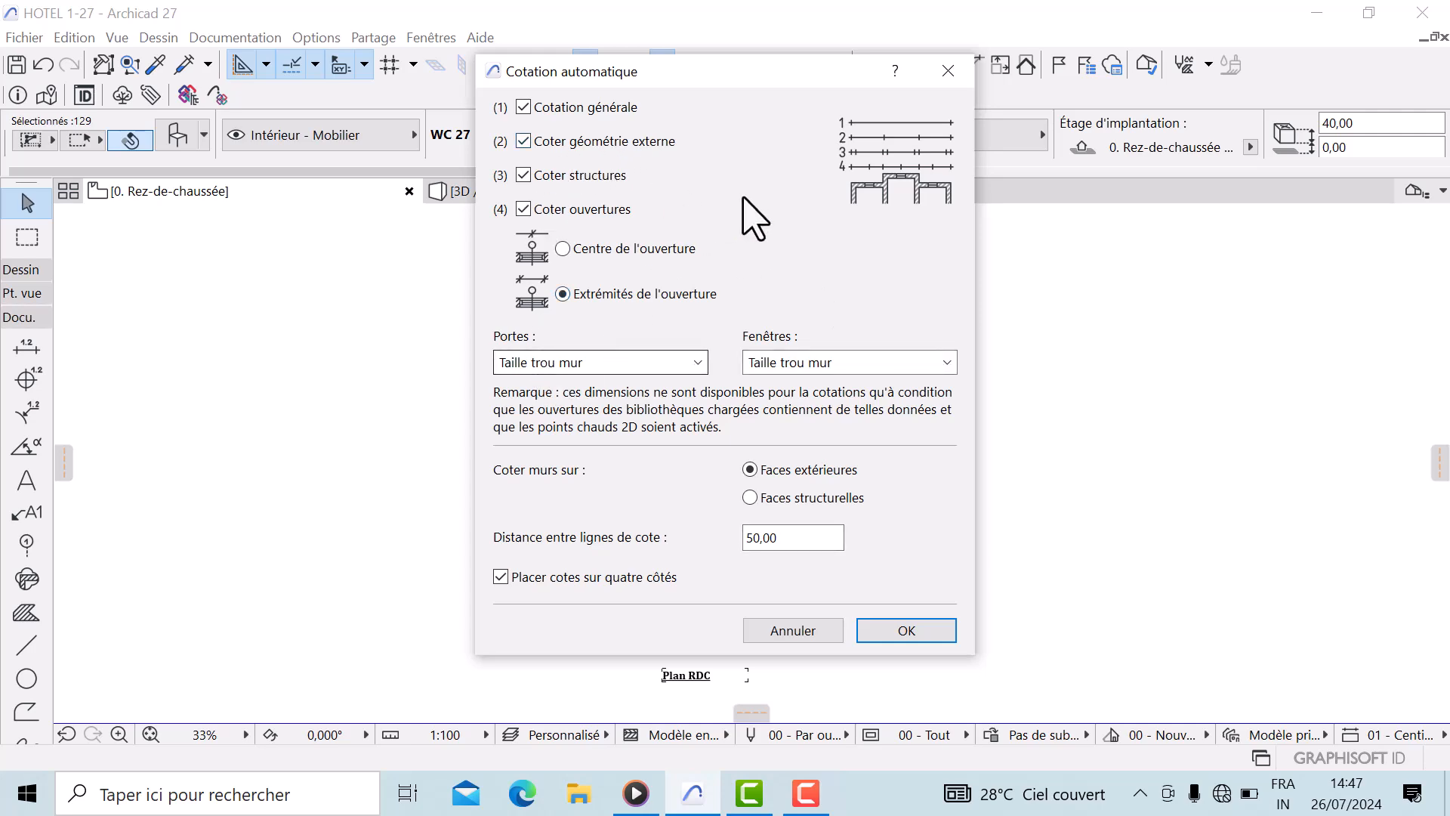
left_click(906, 632)
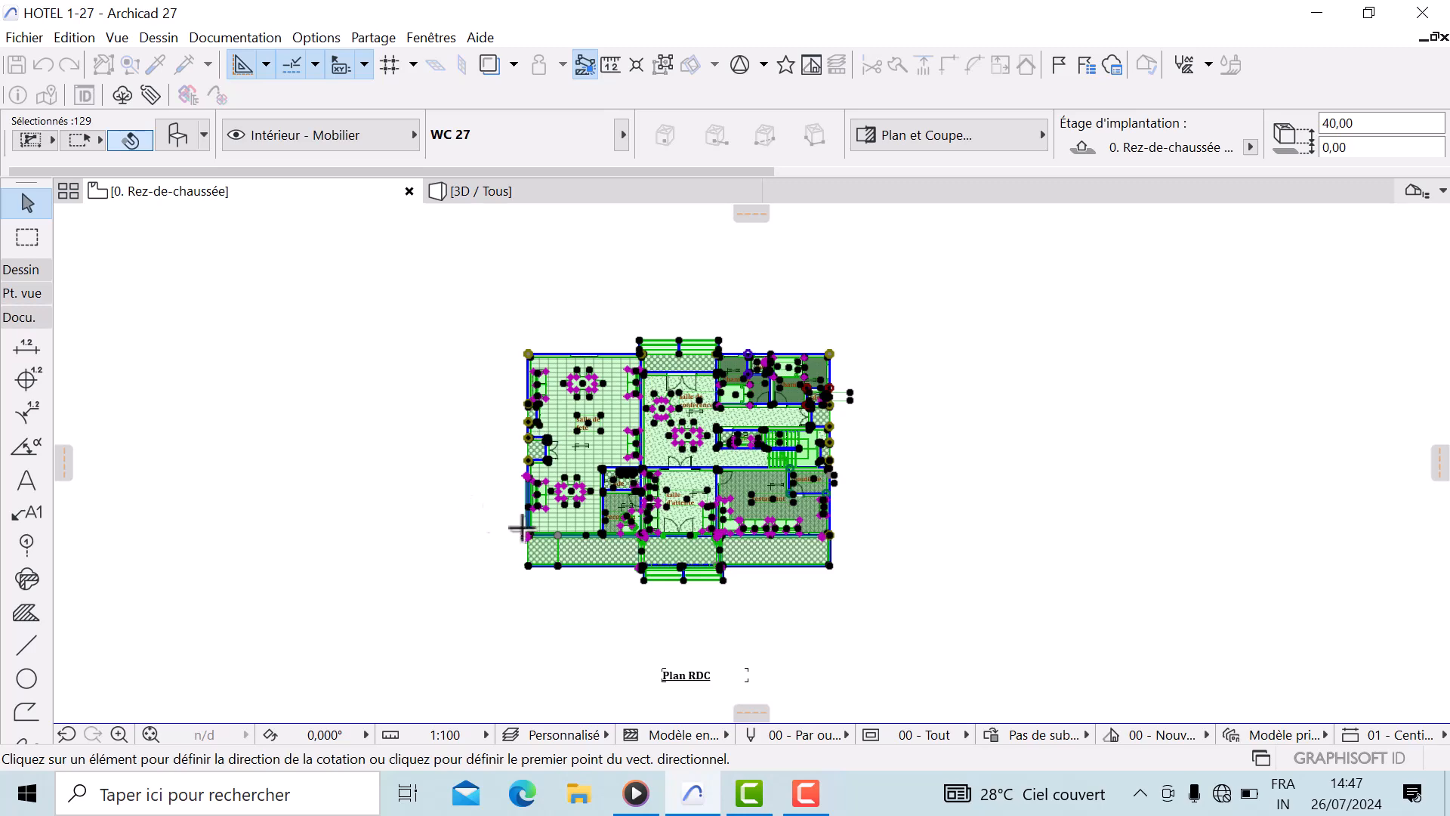
Define a horizontal dimension direction below the plan and place the first dimension line beneath it
scroll(559, 520, "up", 2)
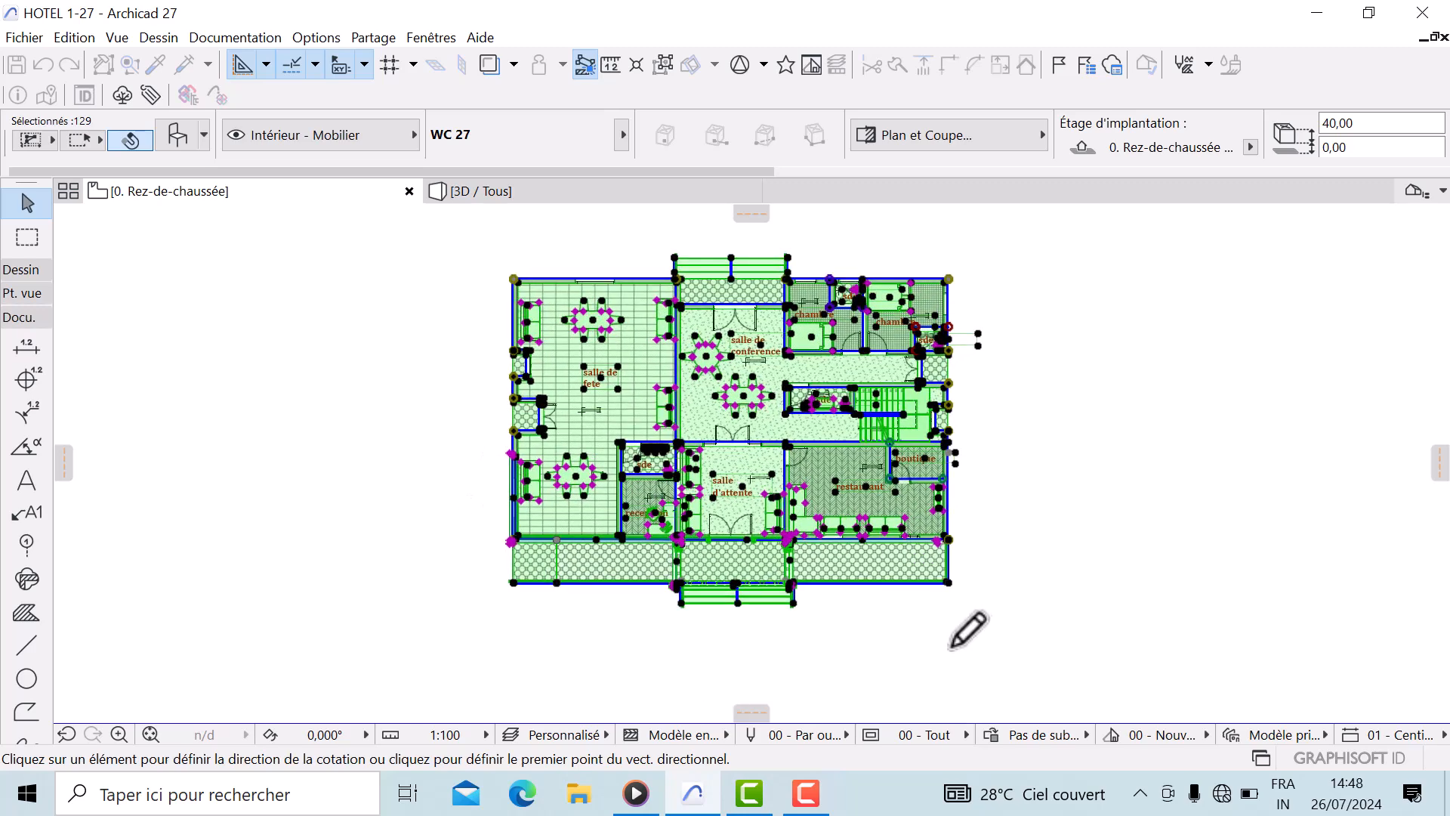
scroll(936, 585, "up", 1)
left_click(933, 571)
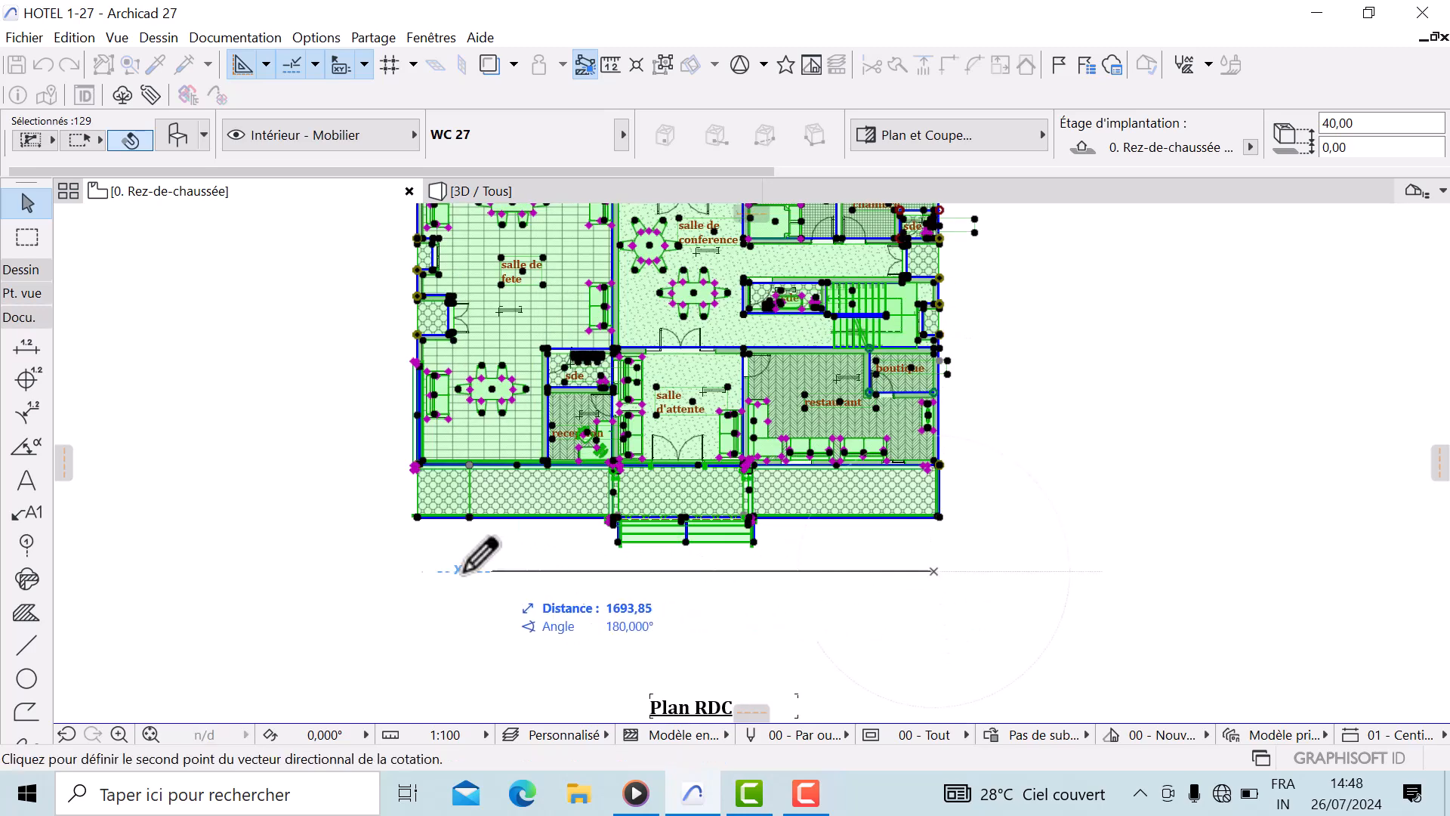
left_click(415, 571)
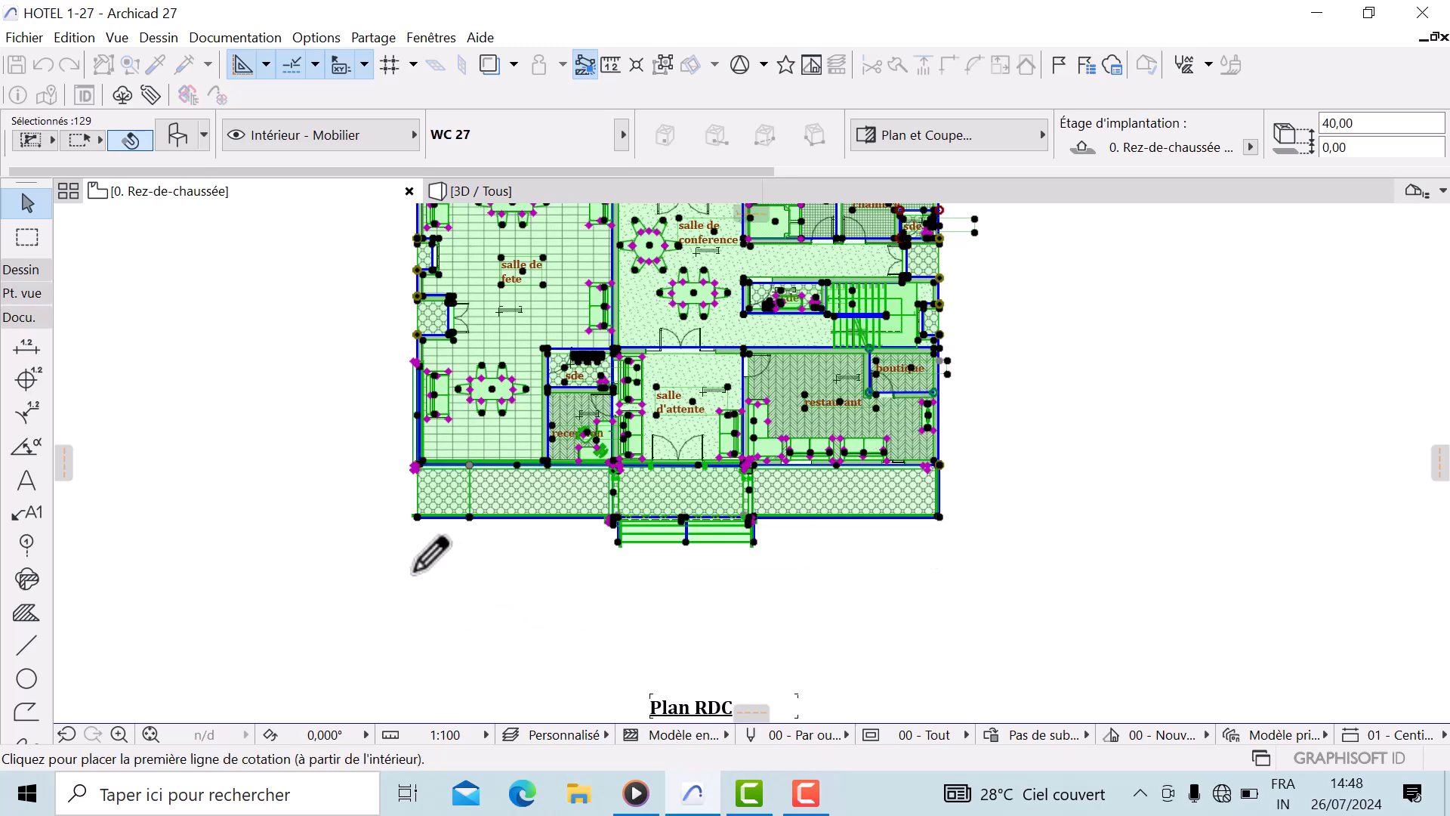
left_click(449, 596)
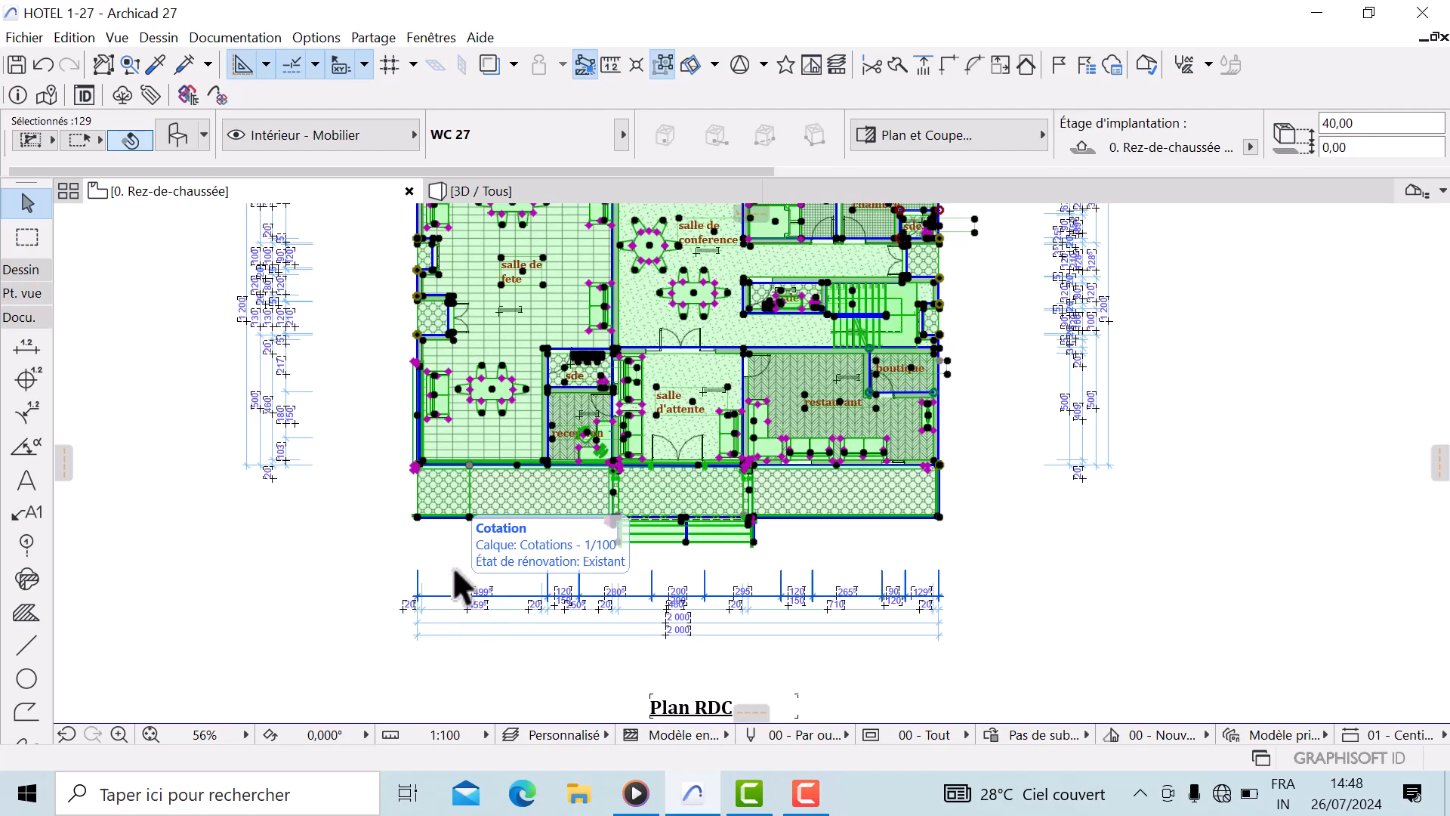
scroll(484, 482, "down", 1)
key("Escape")
Review the new dimension chains on all four sides of the plan
middle_click_drag(726, 219, 727, 336)
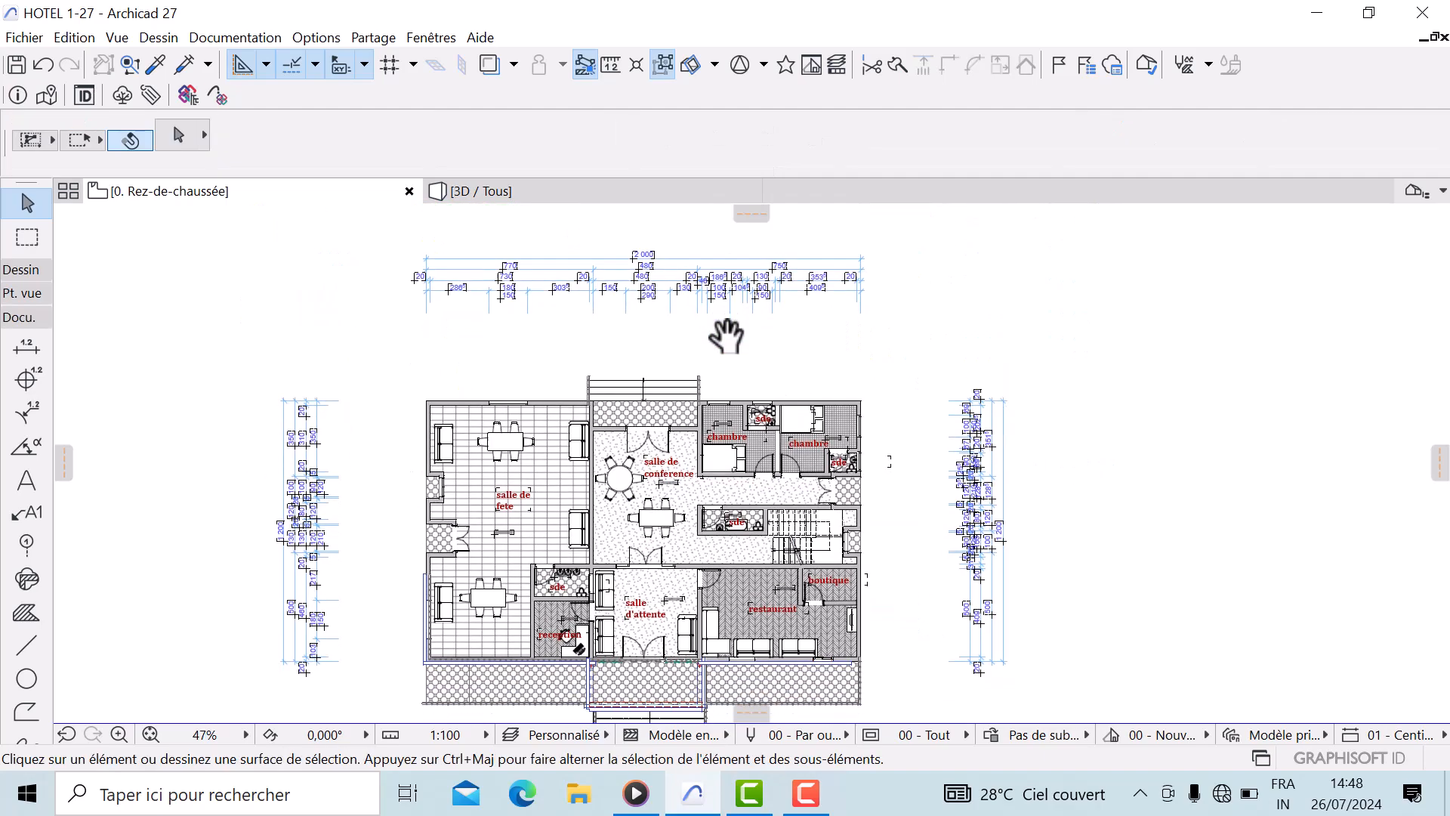
scroll(1002, 564, "up", 5)
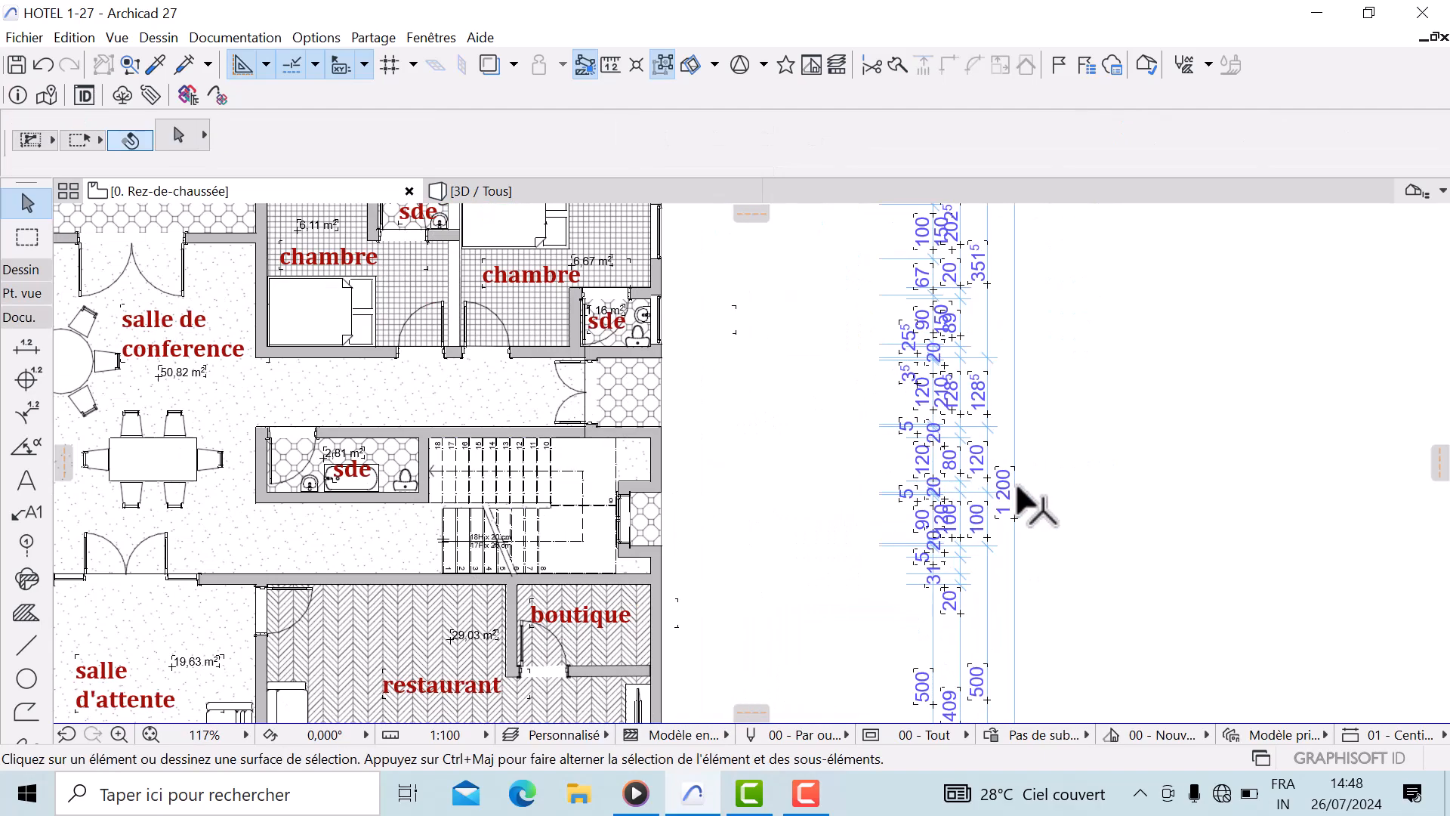
scroll(1020, 502, "down", 5)
middle_click_drag(757, 365, 805, 453)
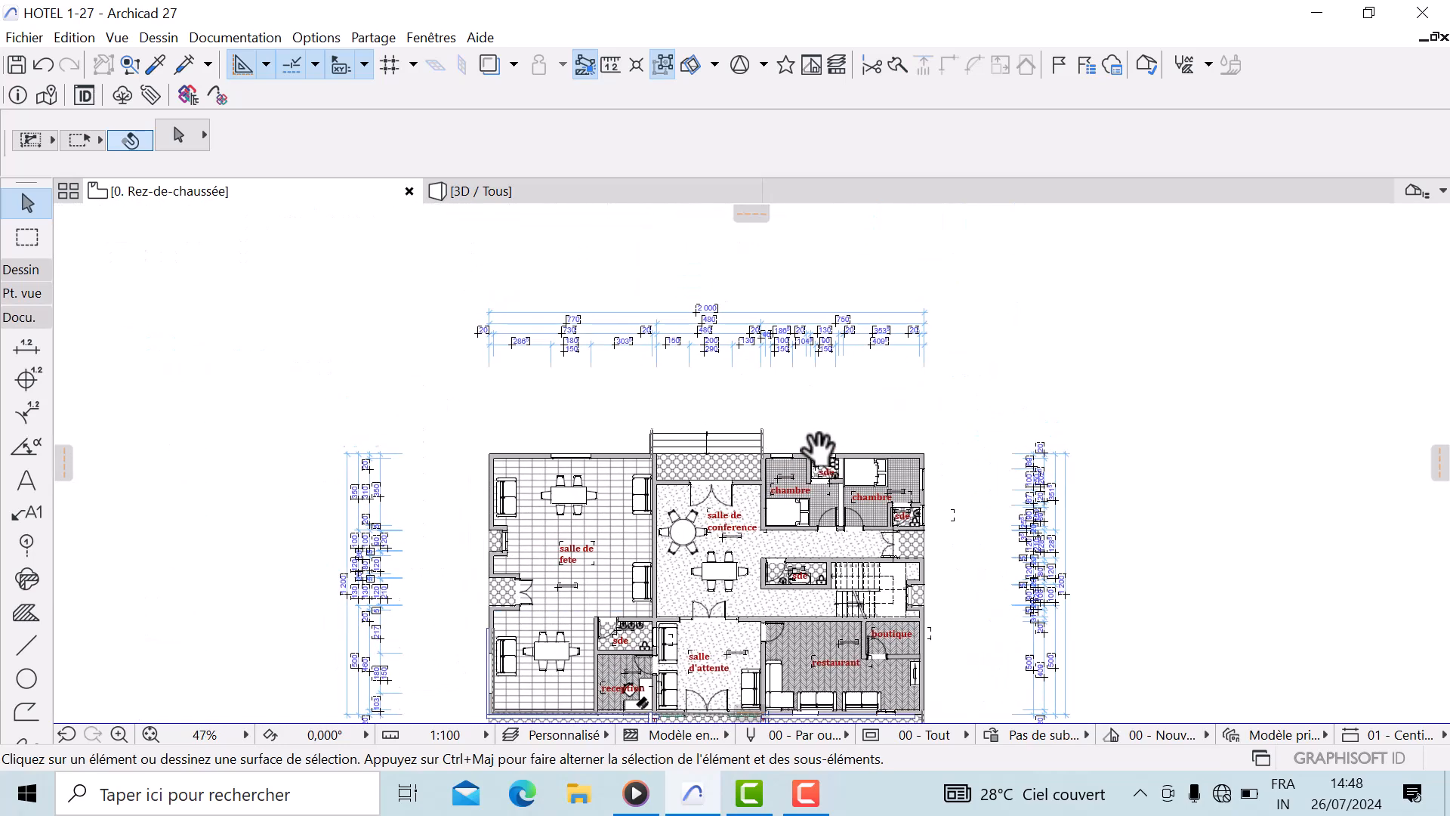
scroll(776, 370, "down", 3)
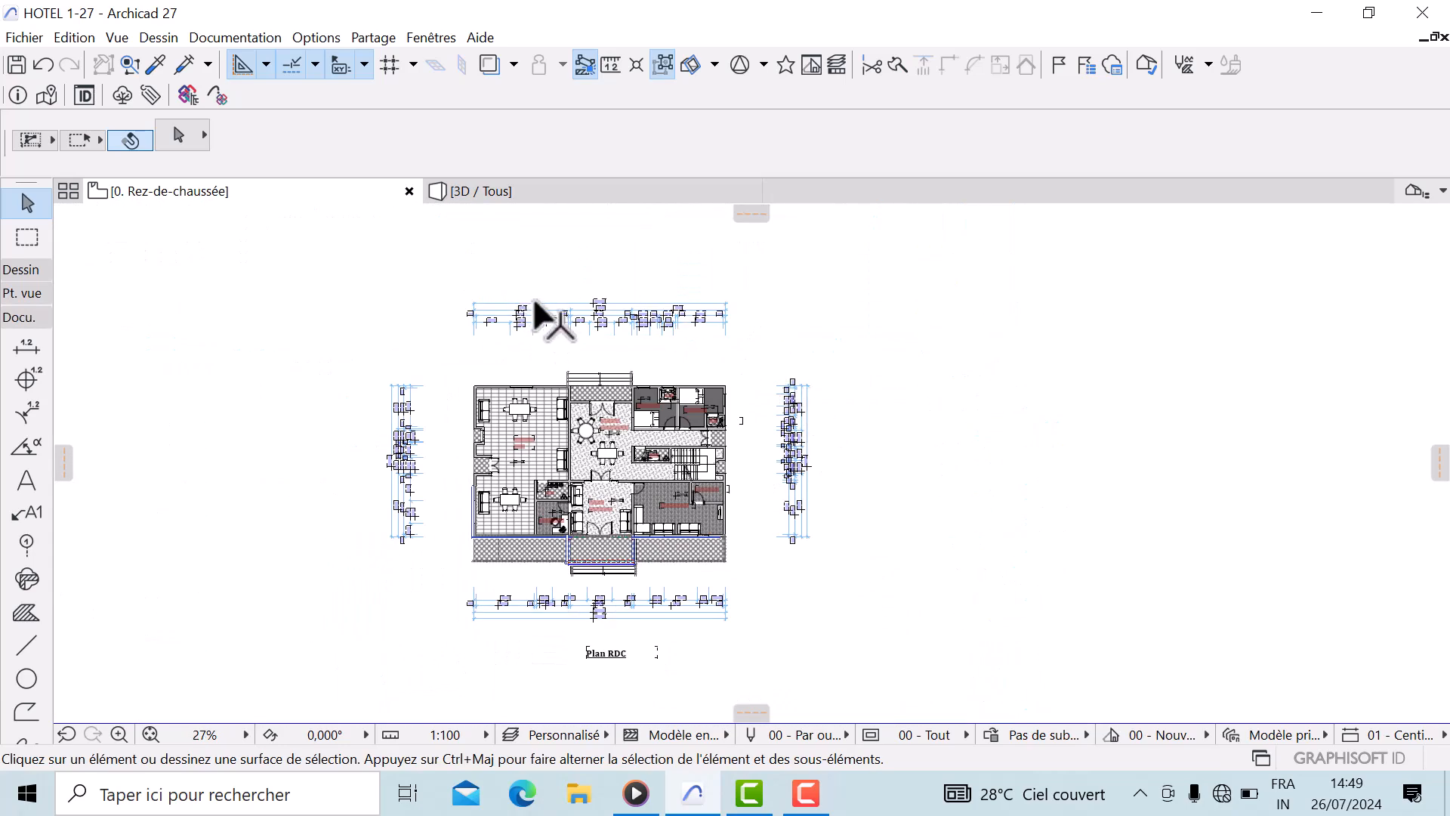
scroll(535, 302, "up", 2)
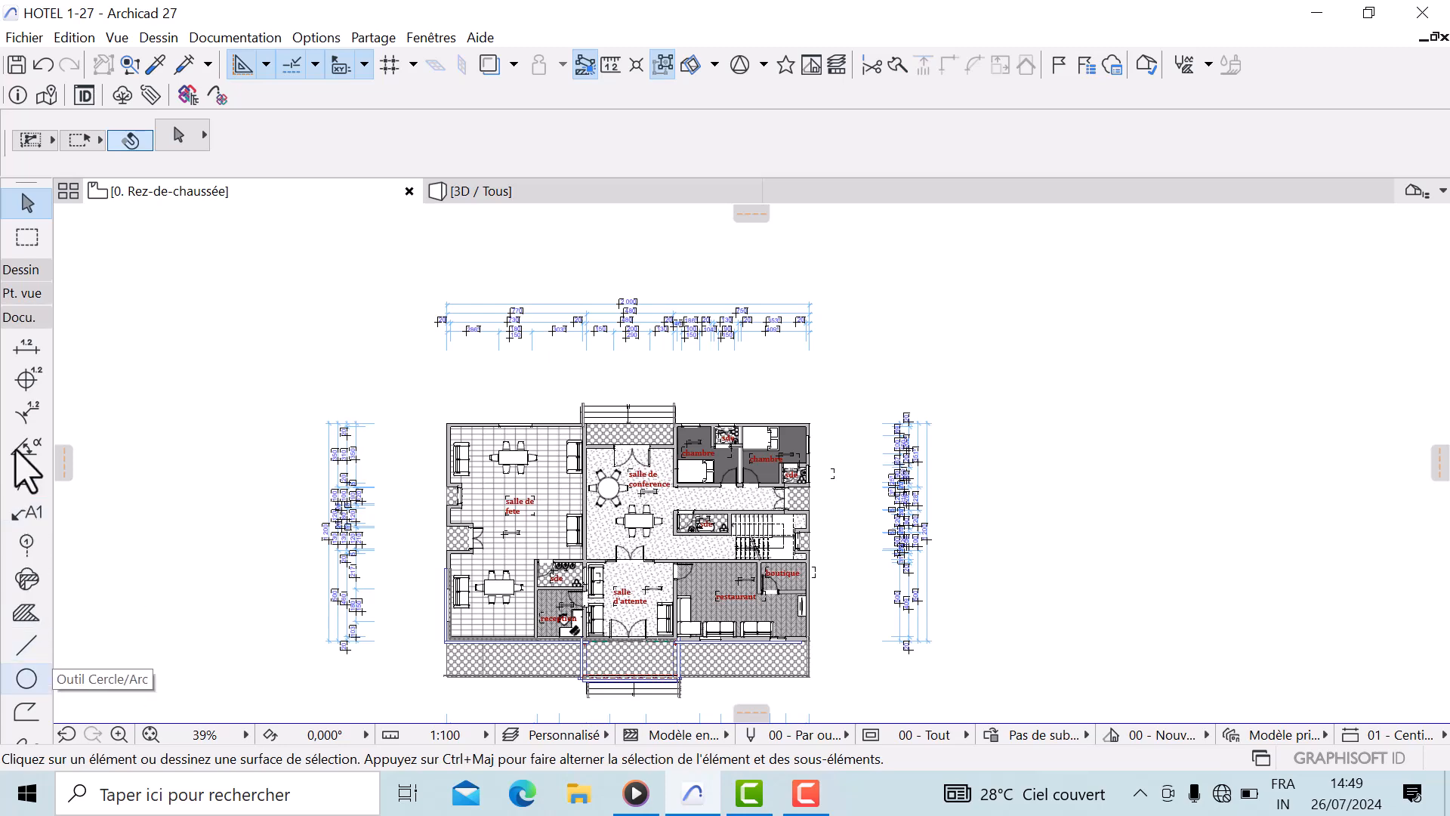
Select all dimensions in the plan and set their text height to 1,50 mm
left_click(25, 348)
left_click(74, 37)
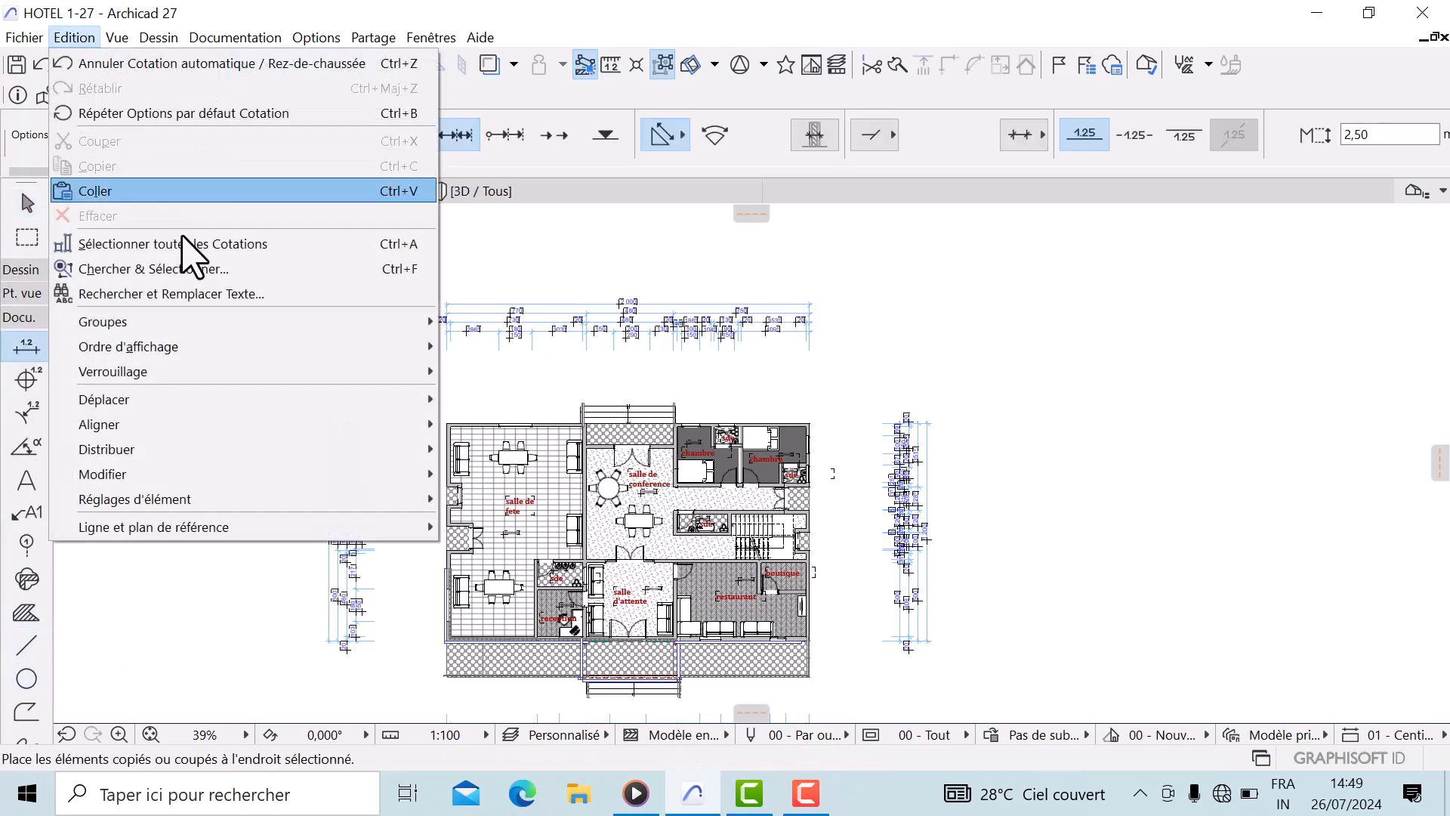
left_click(203, 243)
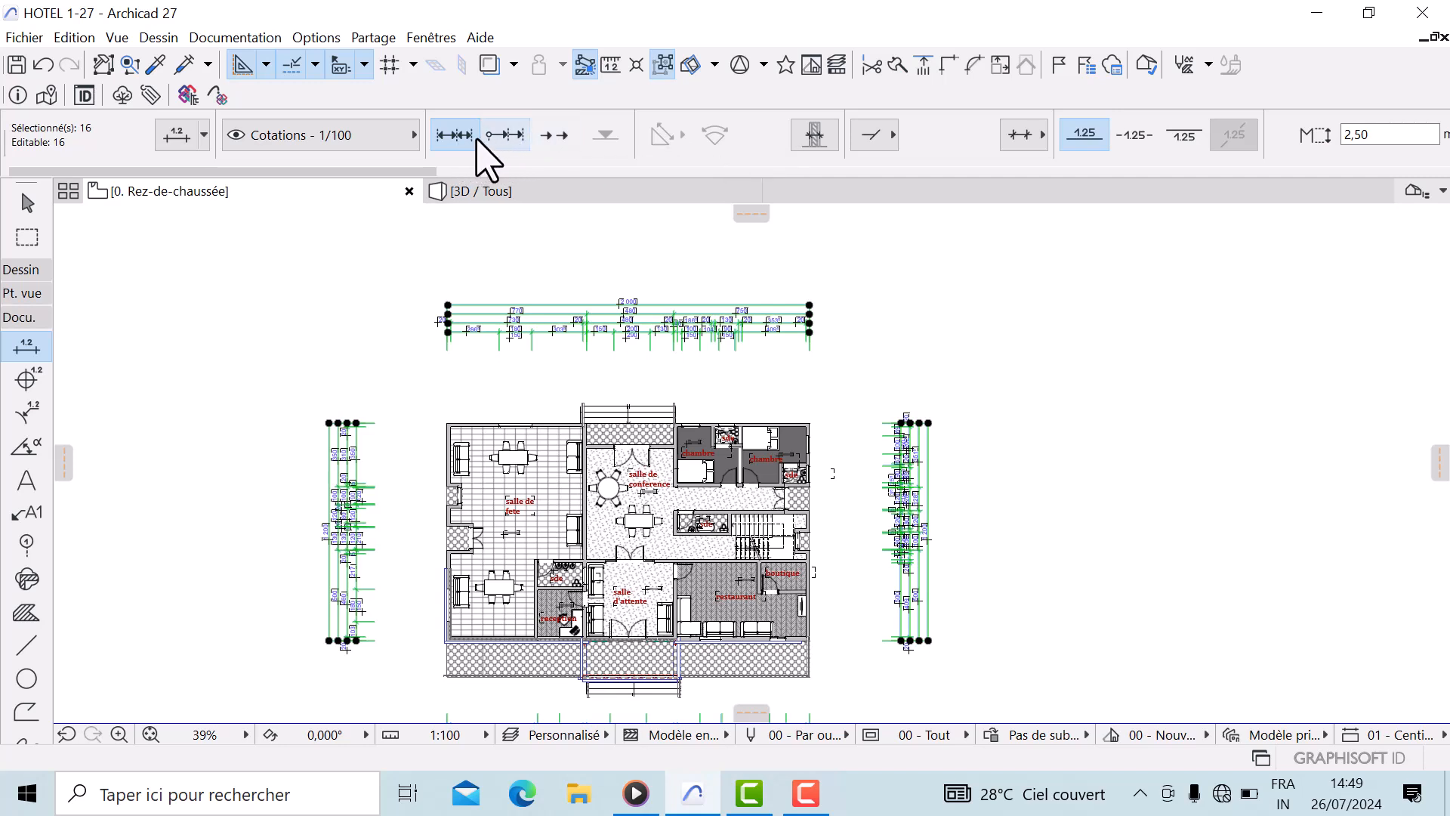
scroll(840, 223, "down", 1)
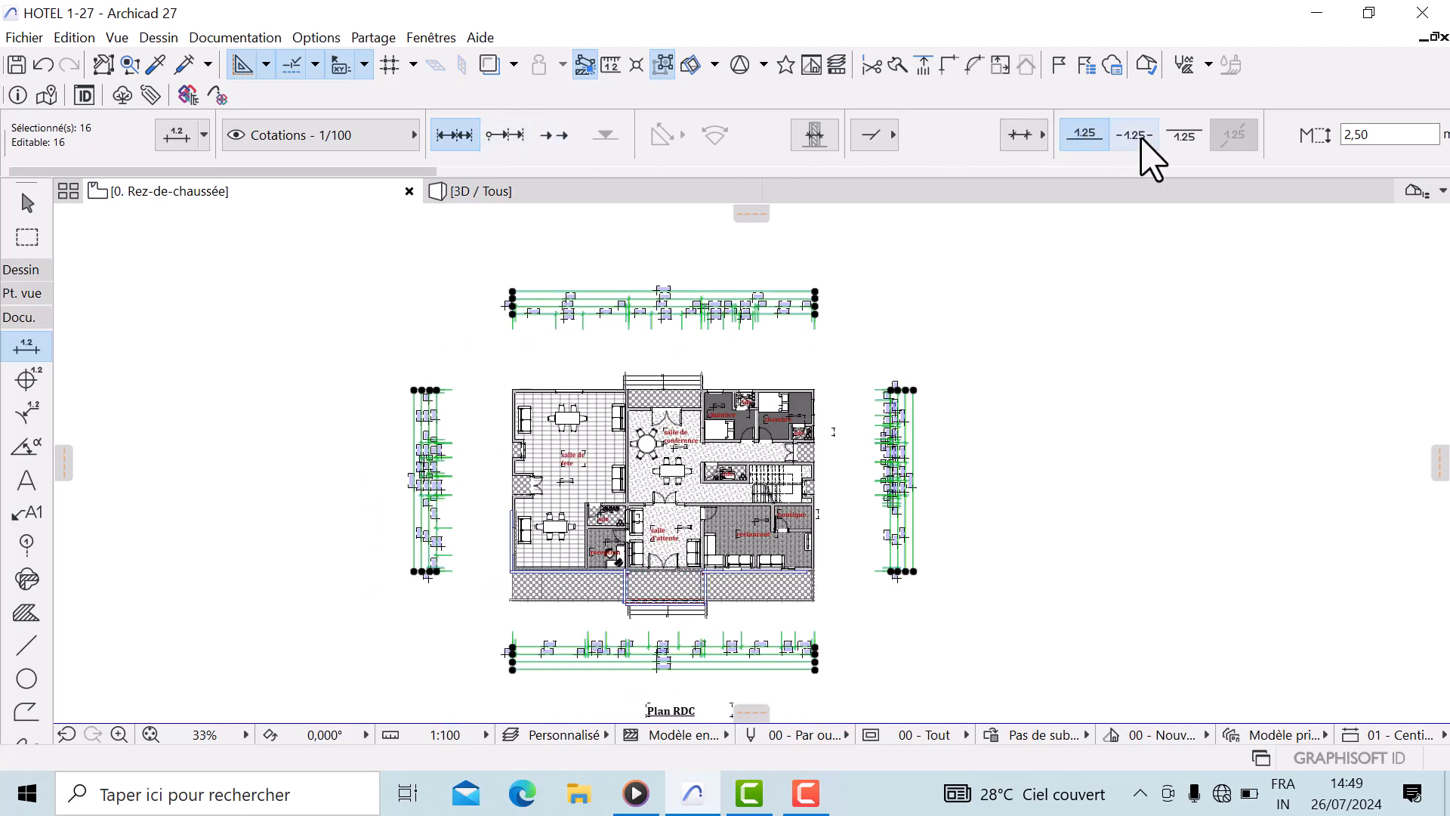
scroll(1020, 139, "down", 3)
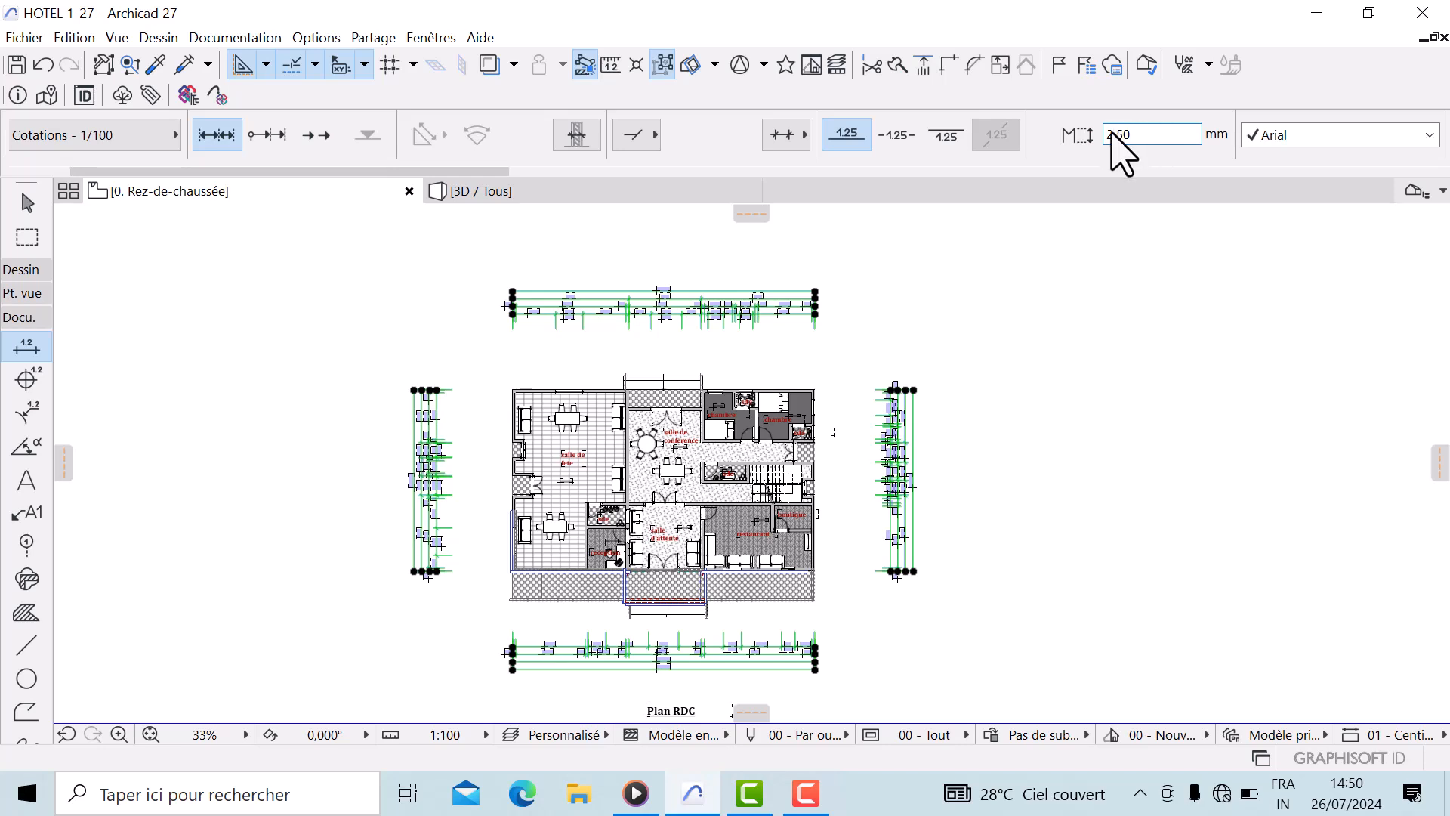
scroll(1360, 166, "up", 4)
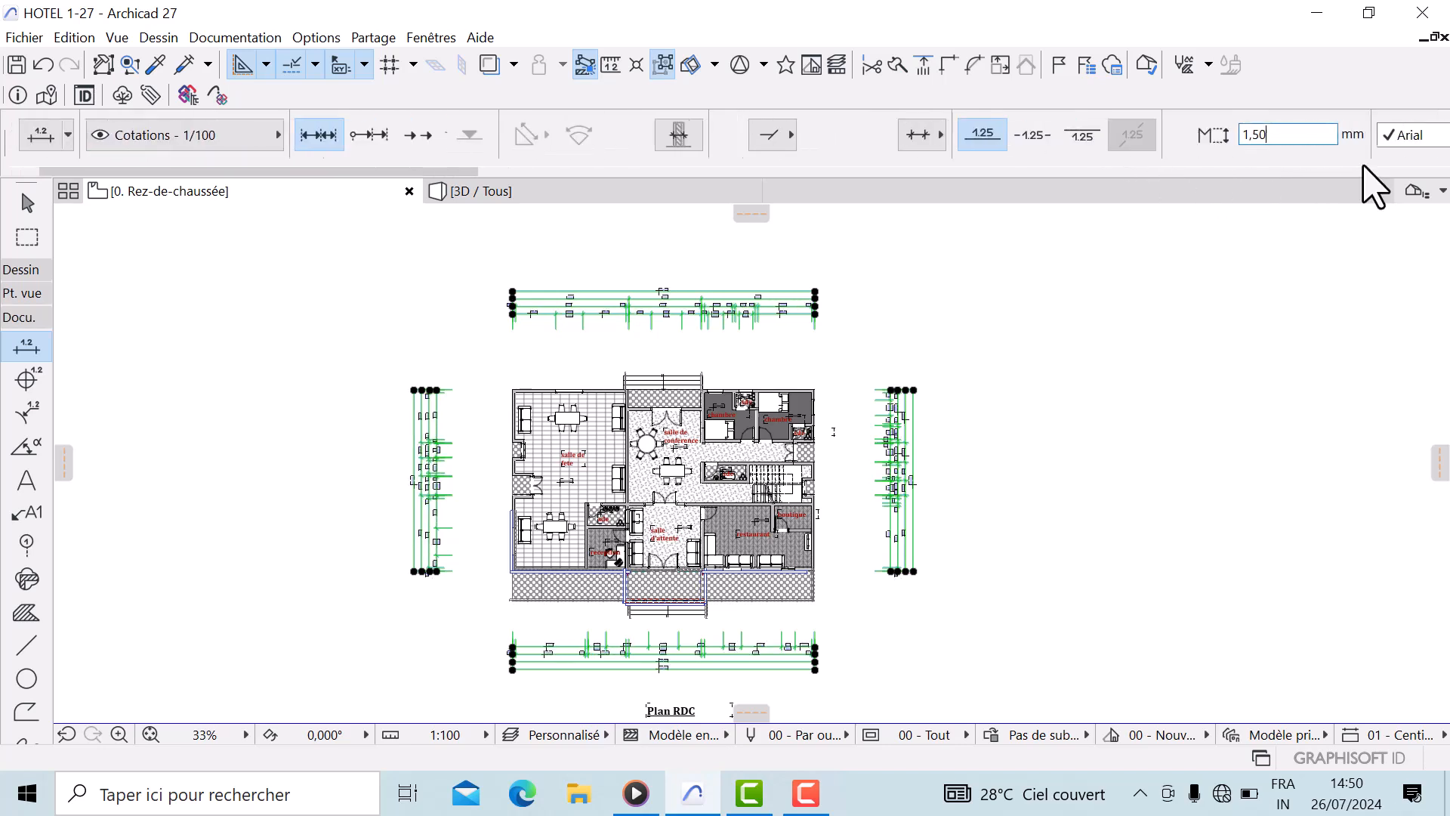
scroll(1344, 167, "down", 11)
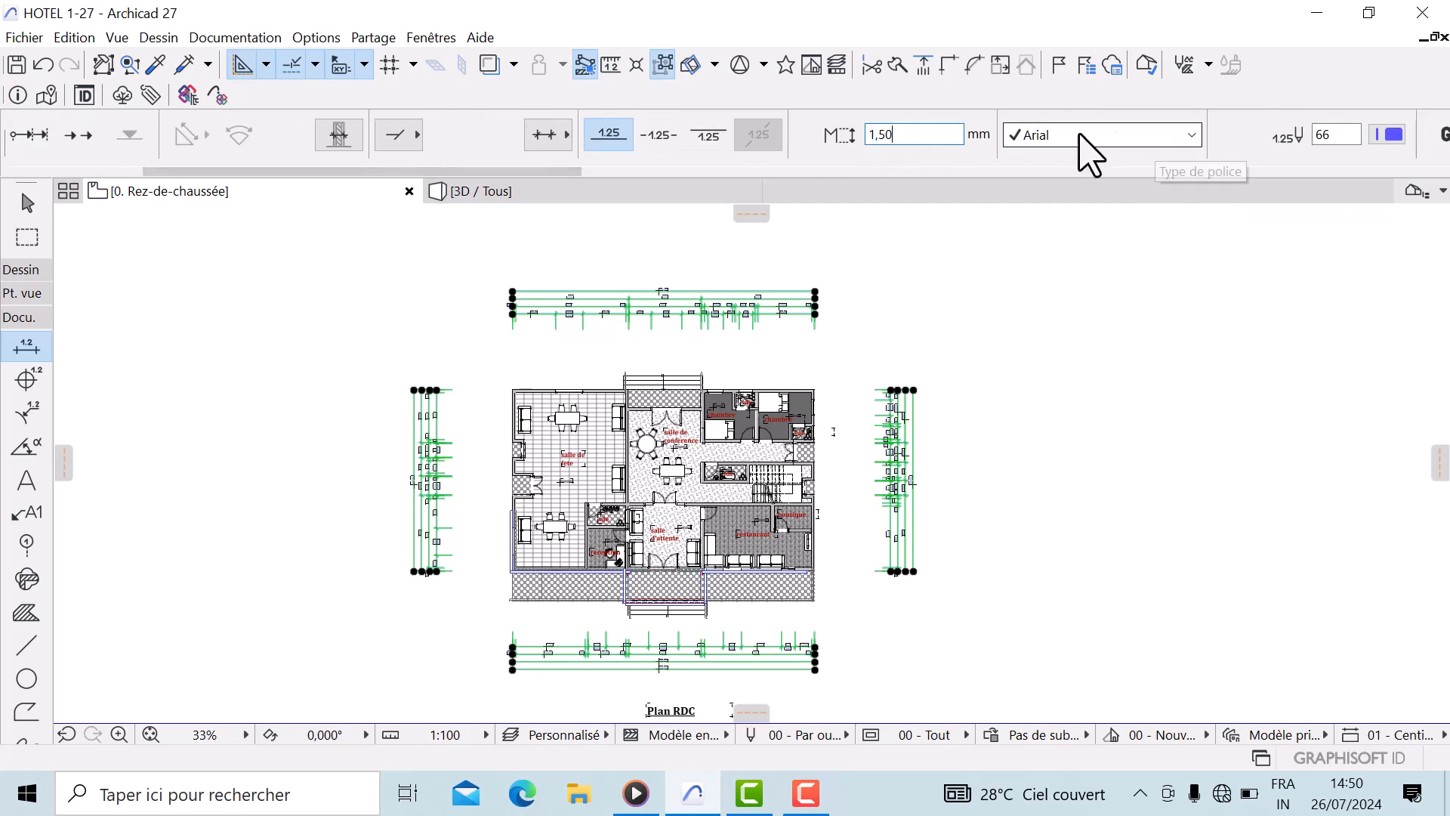
Set the selected dimensions' text font to Cambria
left_click(1193, 136)
scroll(1129, 585, "down", 5)
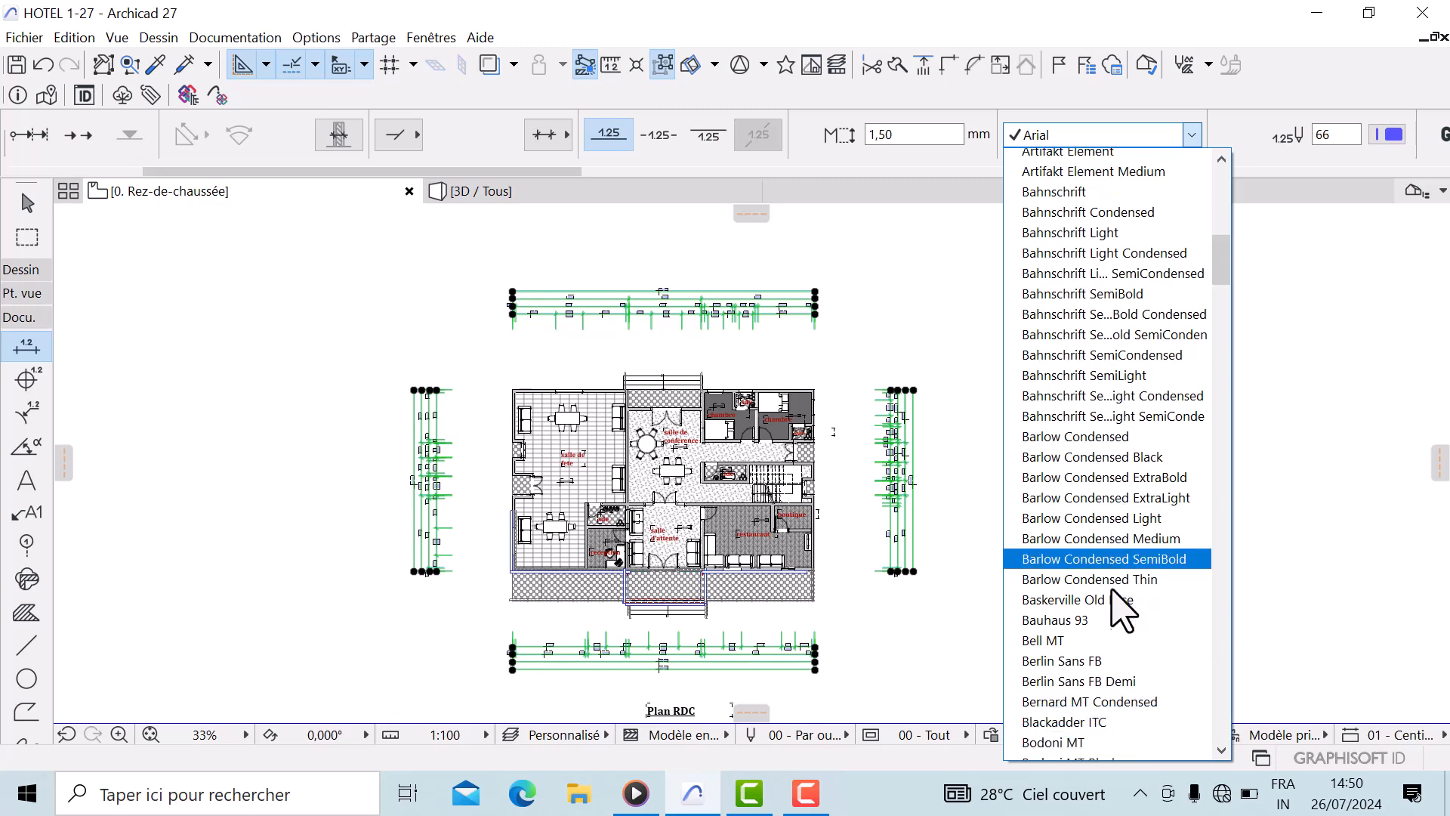
scroll(1128, 597, "down", 5)
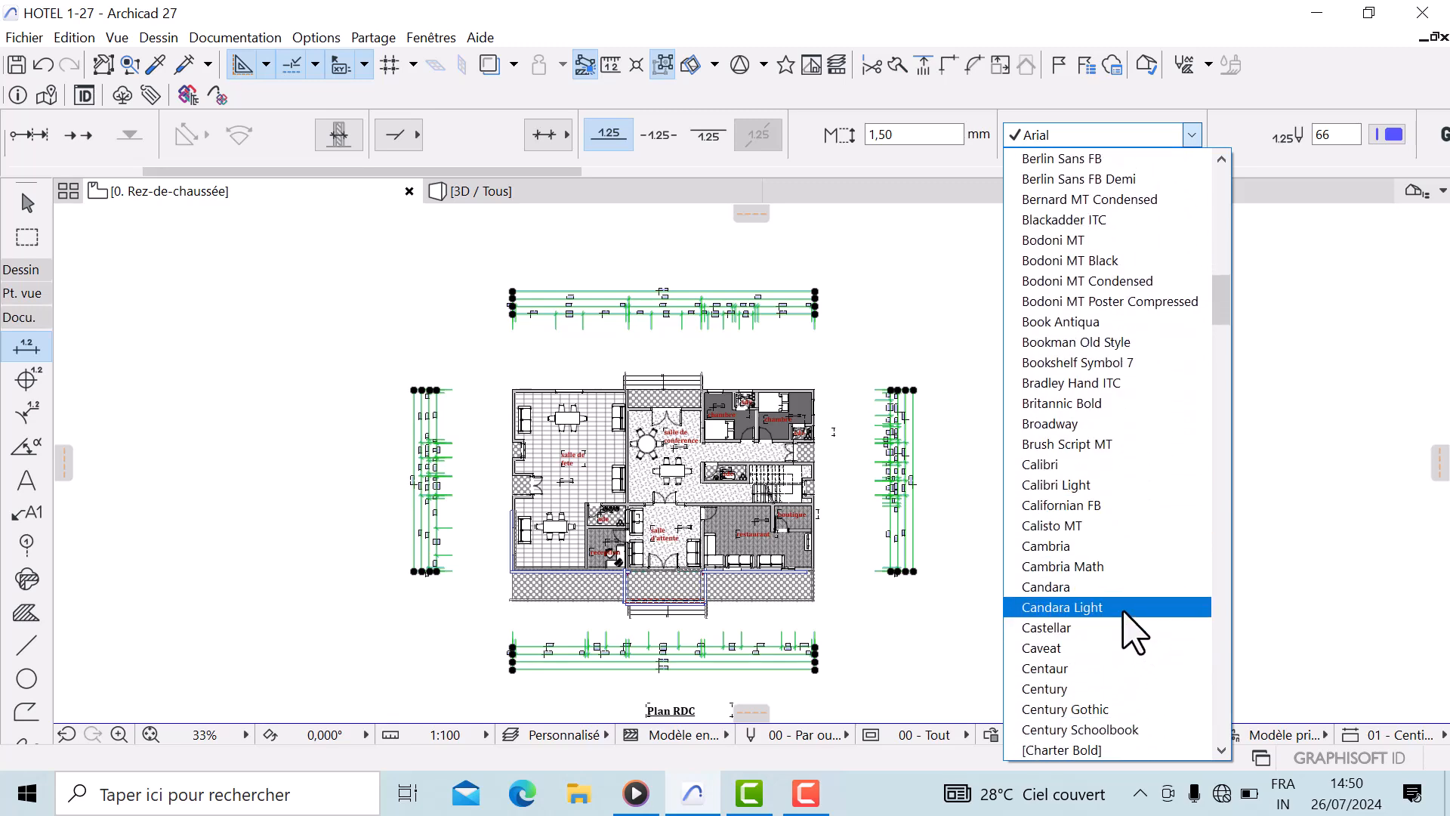
left_click(1082, 546)
Set the dimension text pen to pen 1
scroll(1289, 149, "right", 3)
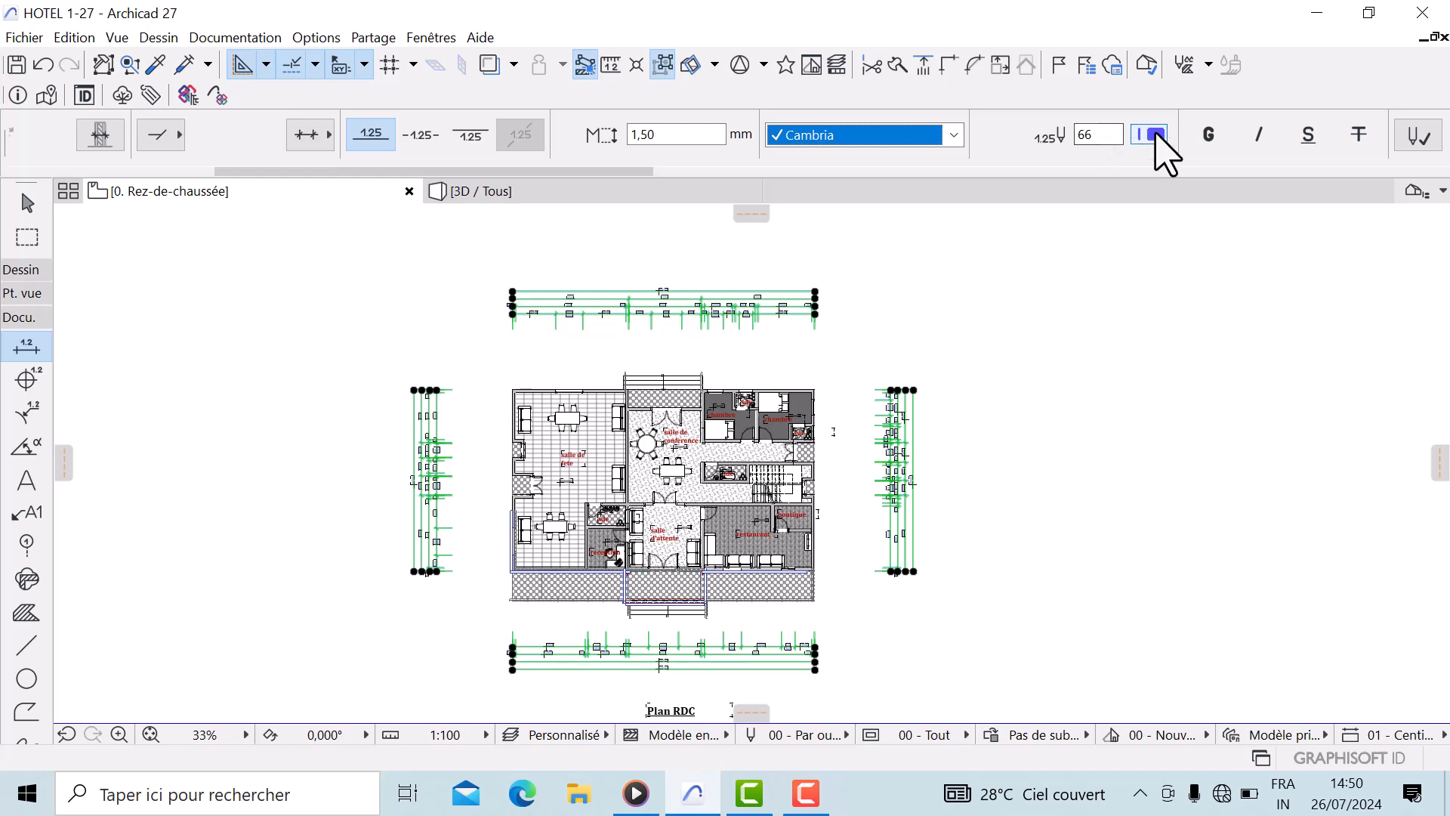
left_click(1151, 136)
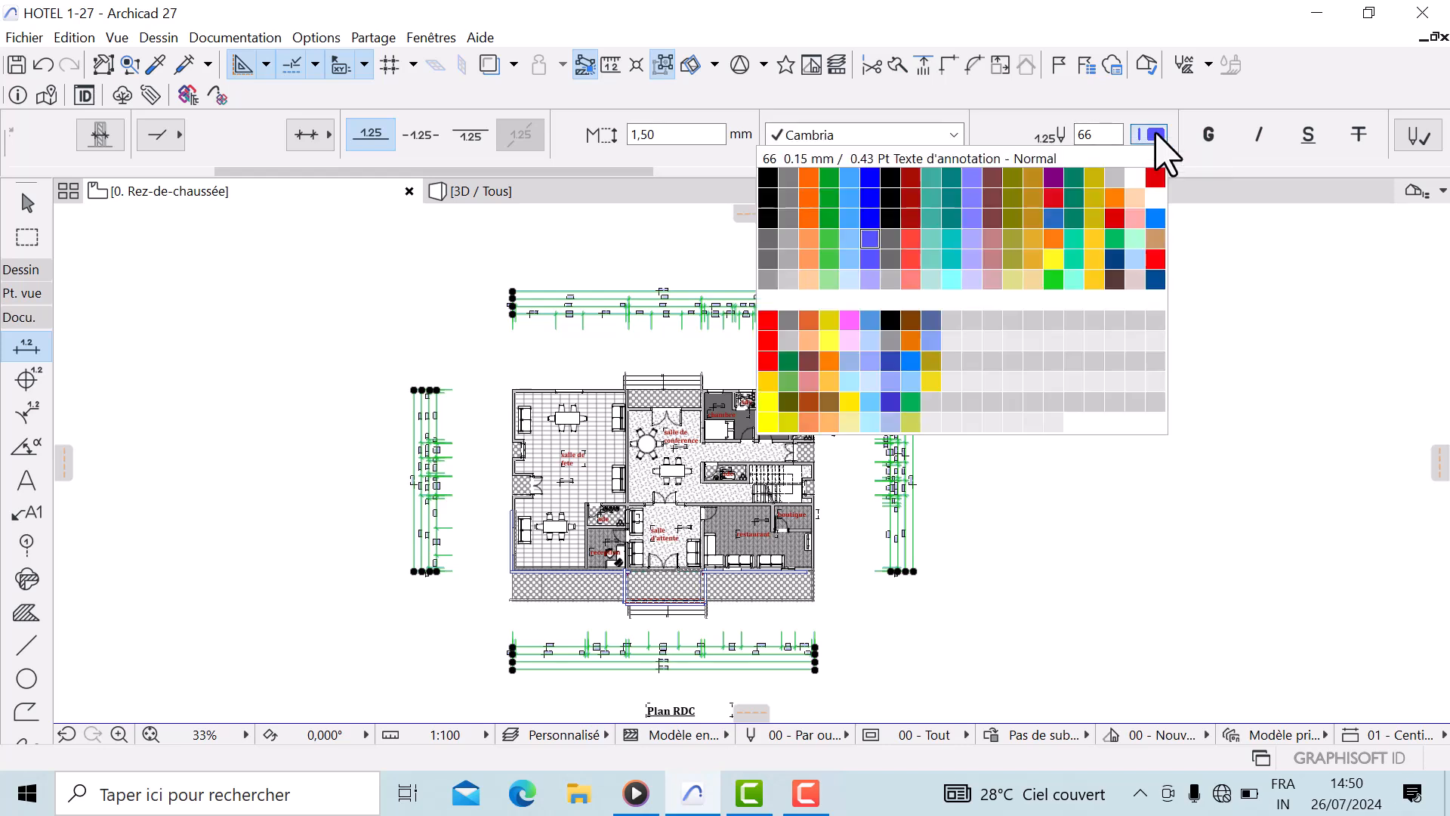
left_click(767, 179)
Set the dimension marker and extension line pens to pen 1
scroll(1204, 168, "right", 10)
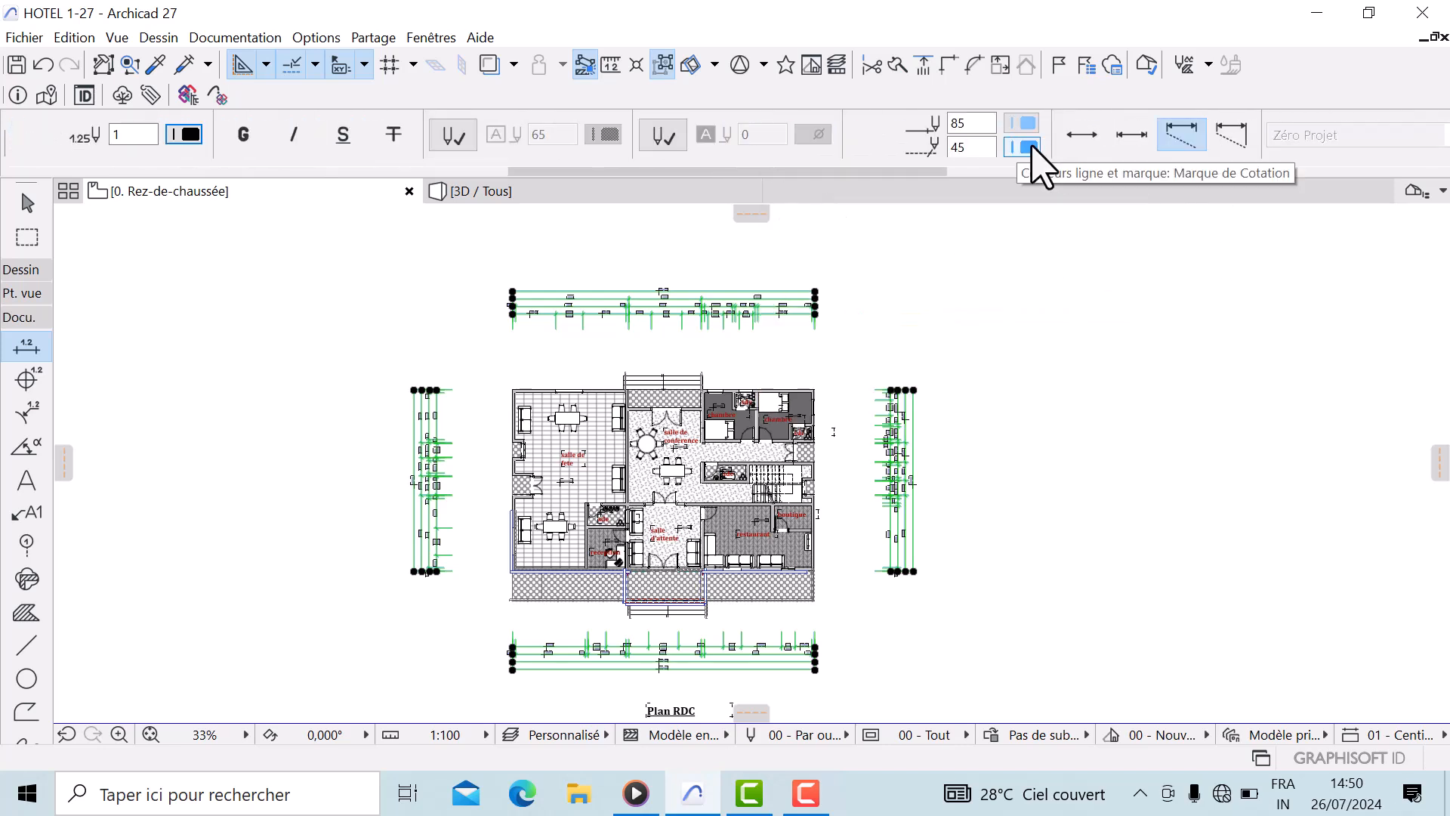
left_click(1030, 148)
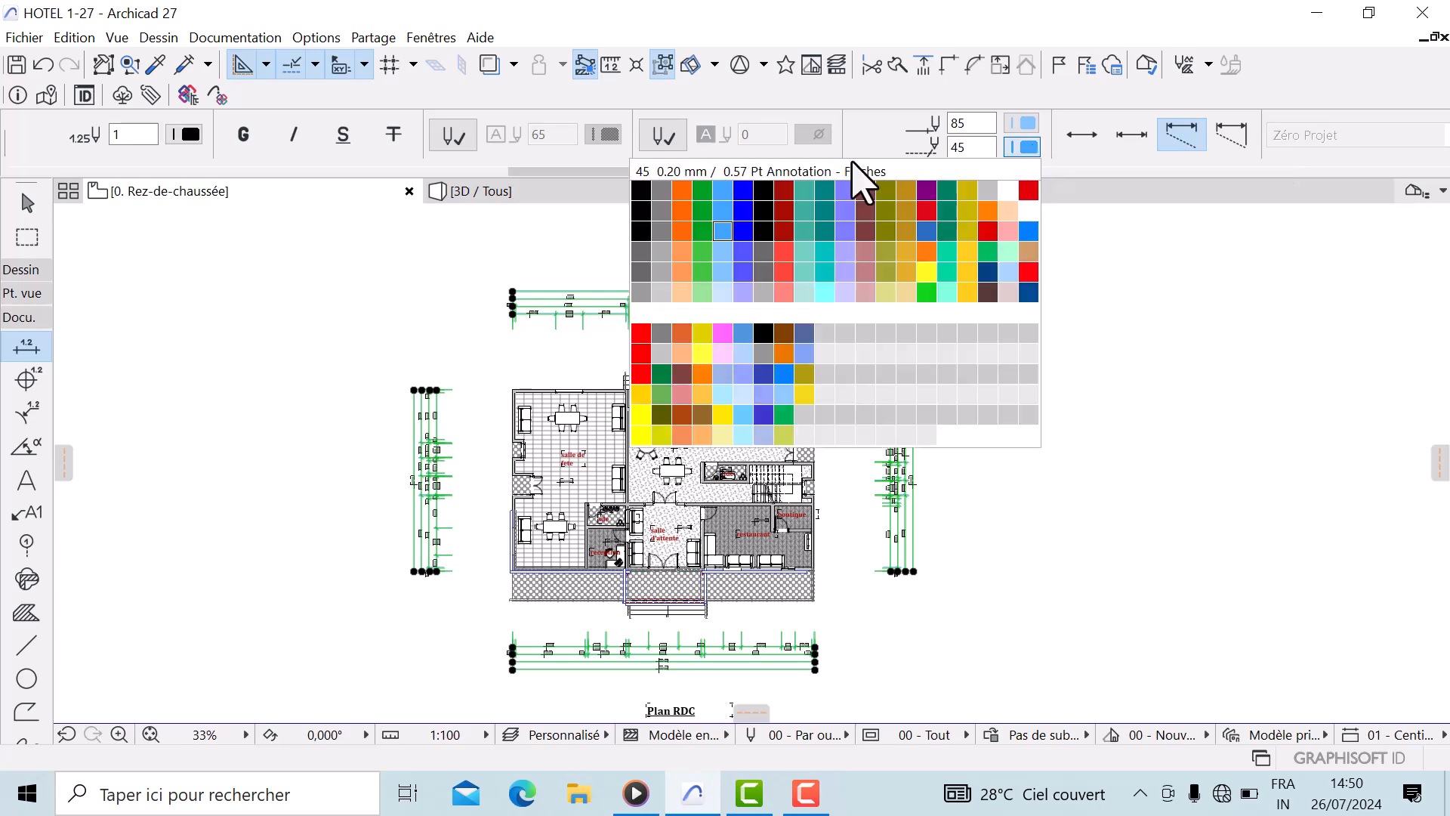
left_click(643, 188)
left_click(1029, 123)
left_click(642, 166)
Set the remaining dimension line and marker pens to pen 1
scroll(1167, 140, "down", 10)
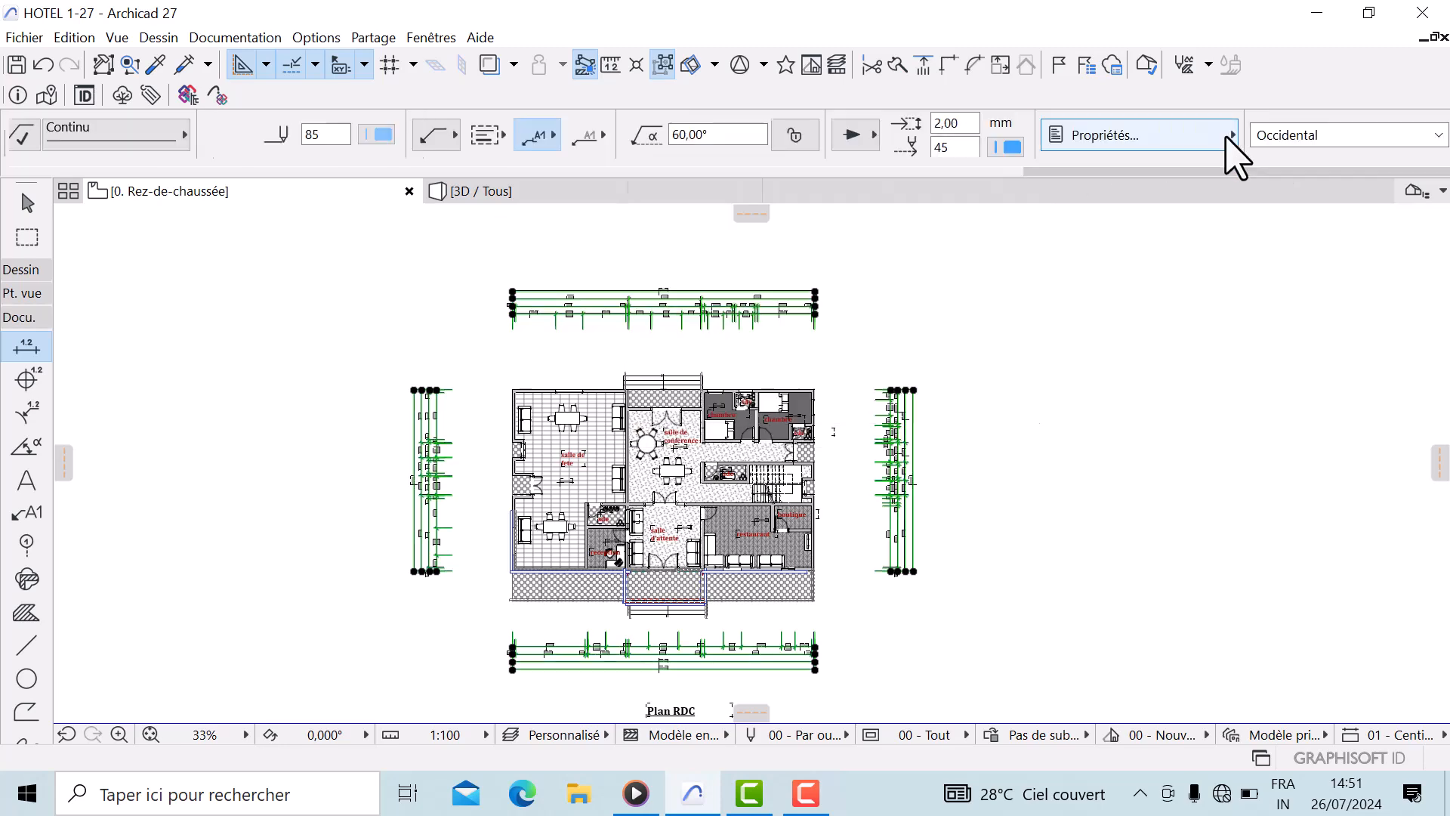
left_click(381, 134)
left_click(405, 133)
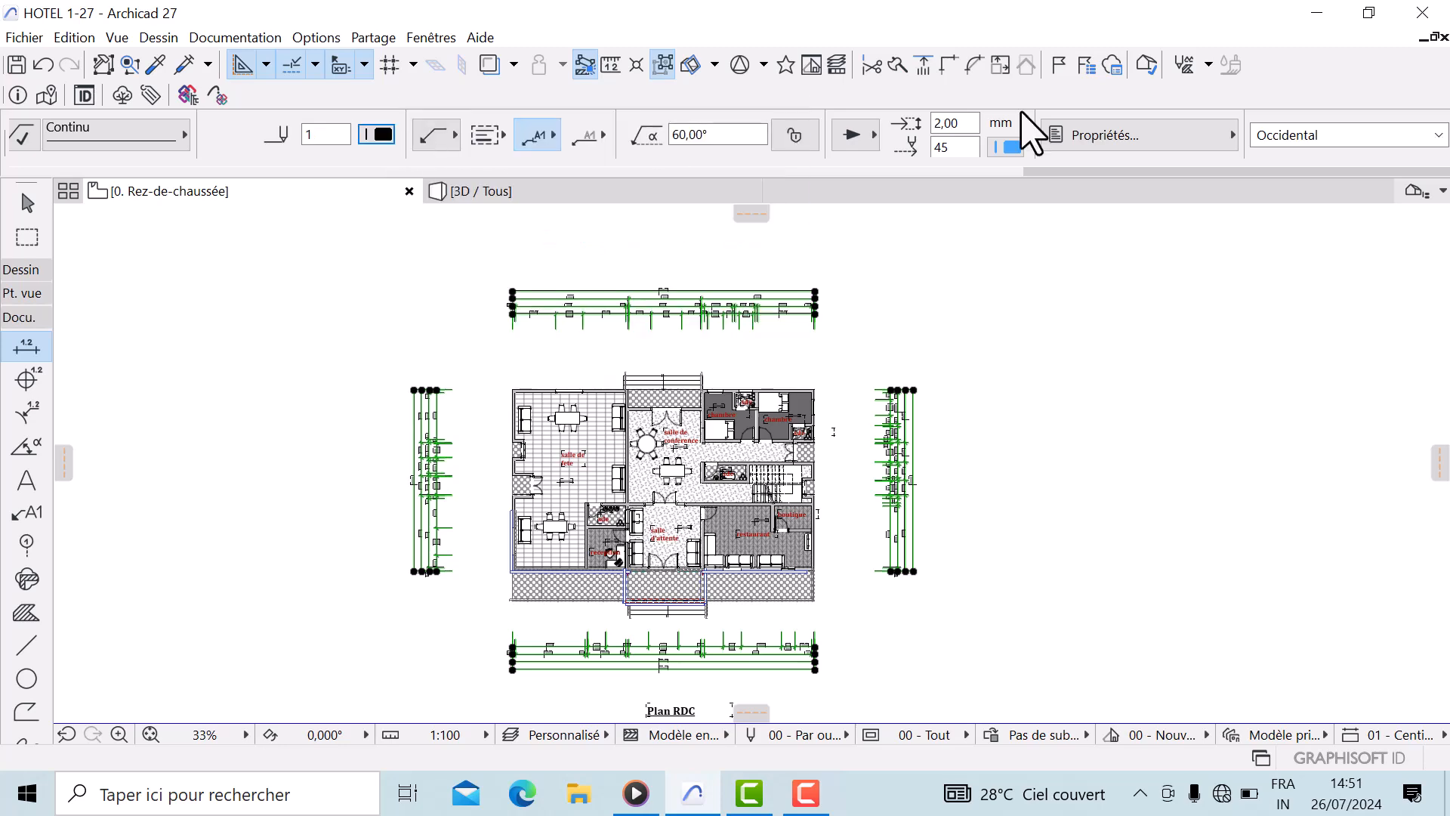
left_click(1011, 149)
left_click(621, 195)
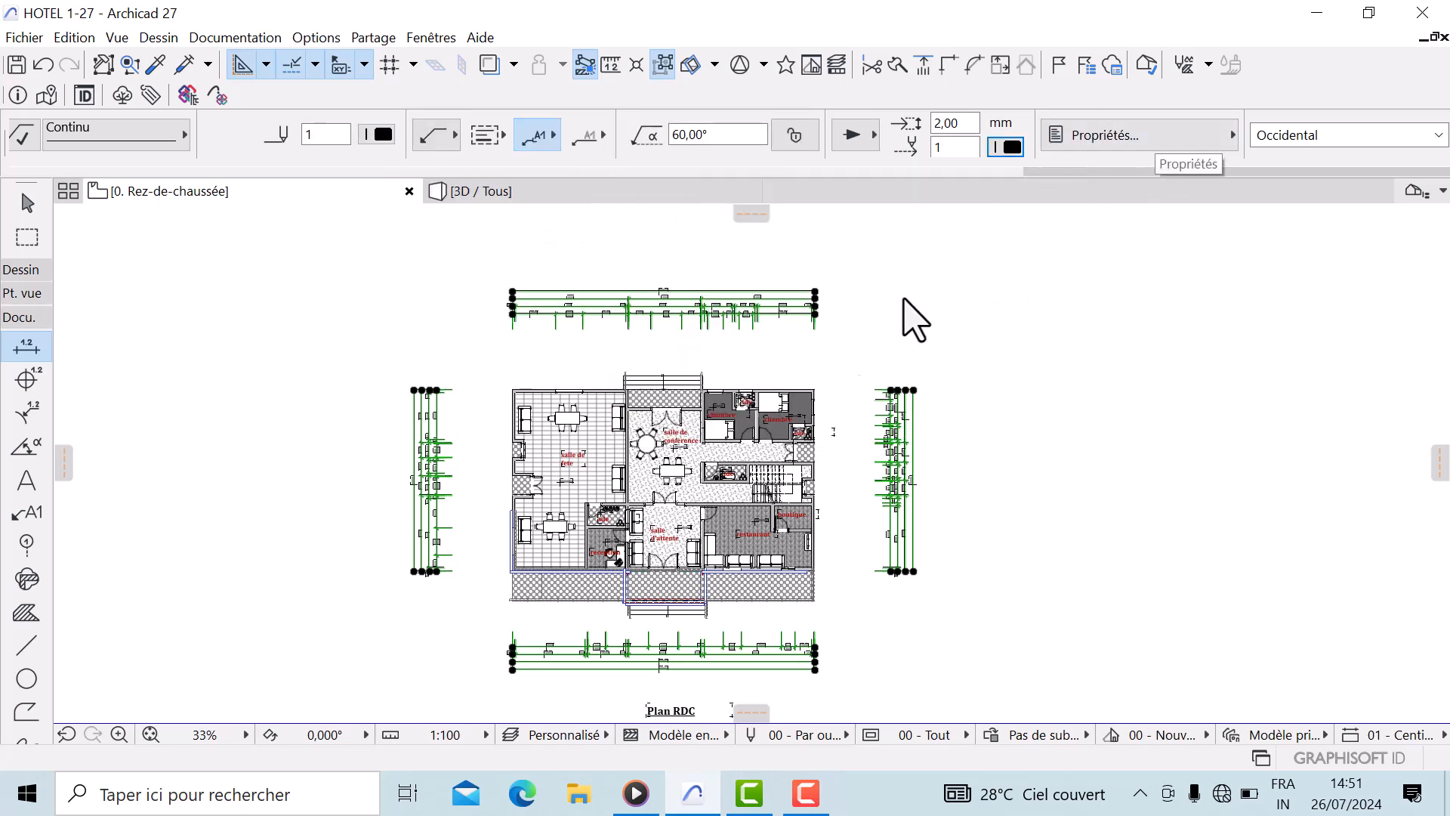
Move the top wall-segment dimension chain down onto the plan interior
scroll(527, 373, "up", 4)
middle_click_drag(526, 373, 605, 460)
scroll(927, 365, "up", 4)
middle_click_drag(927, 365, 952, 453)
scroll(810, 445, "down", 1)
middle_click_drag(810, 446, 660, 417)
key("Escape")
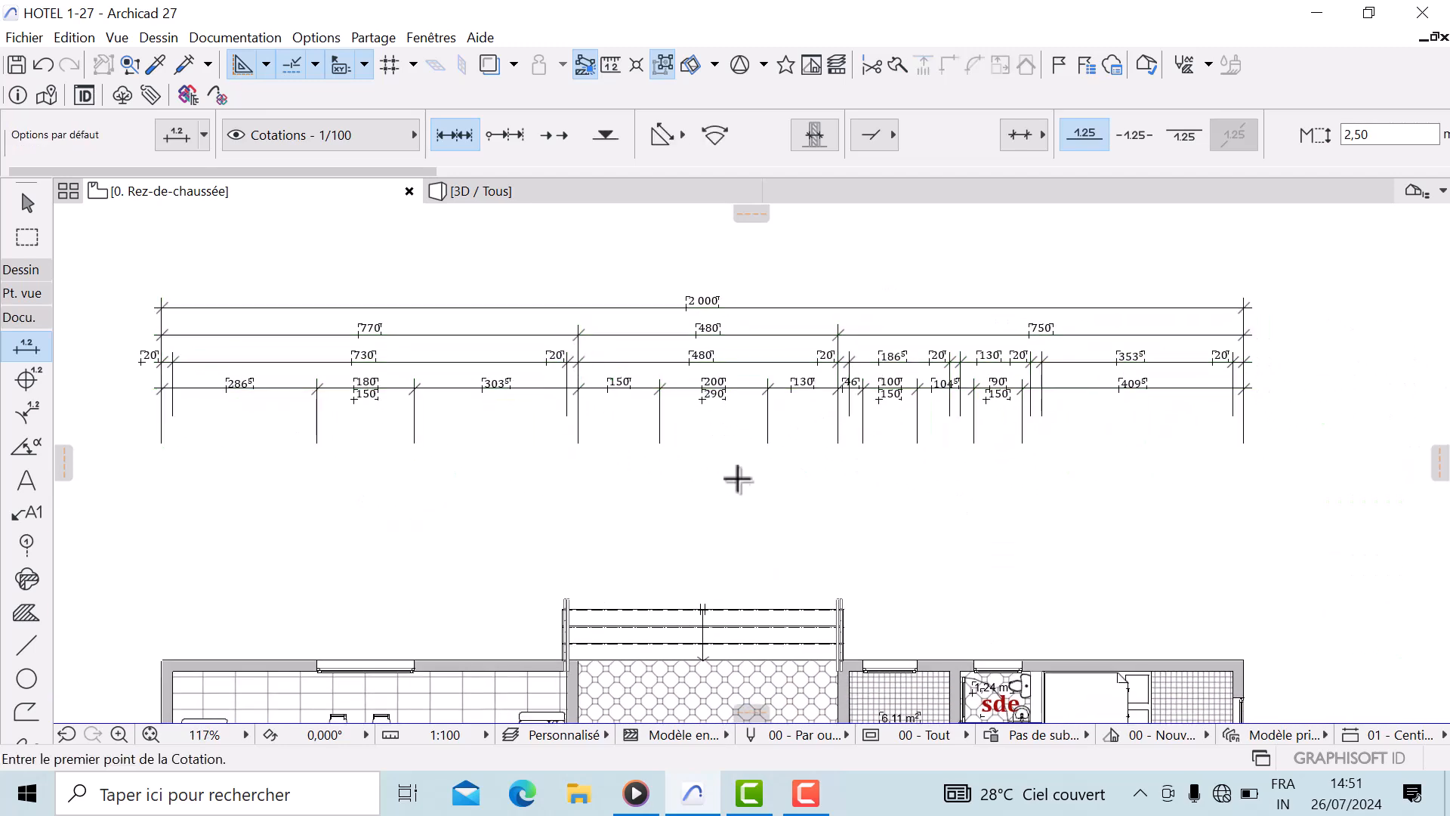
scroll(529, 443, "down", 2)
middle_click_drag(529, 444, 612, 383)
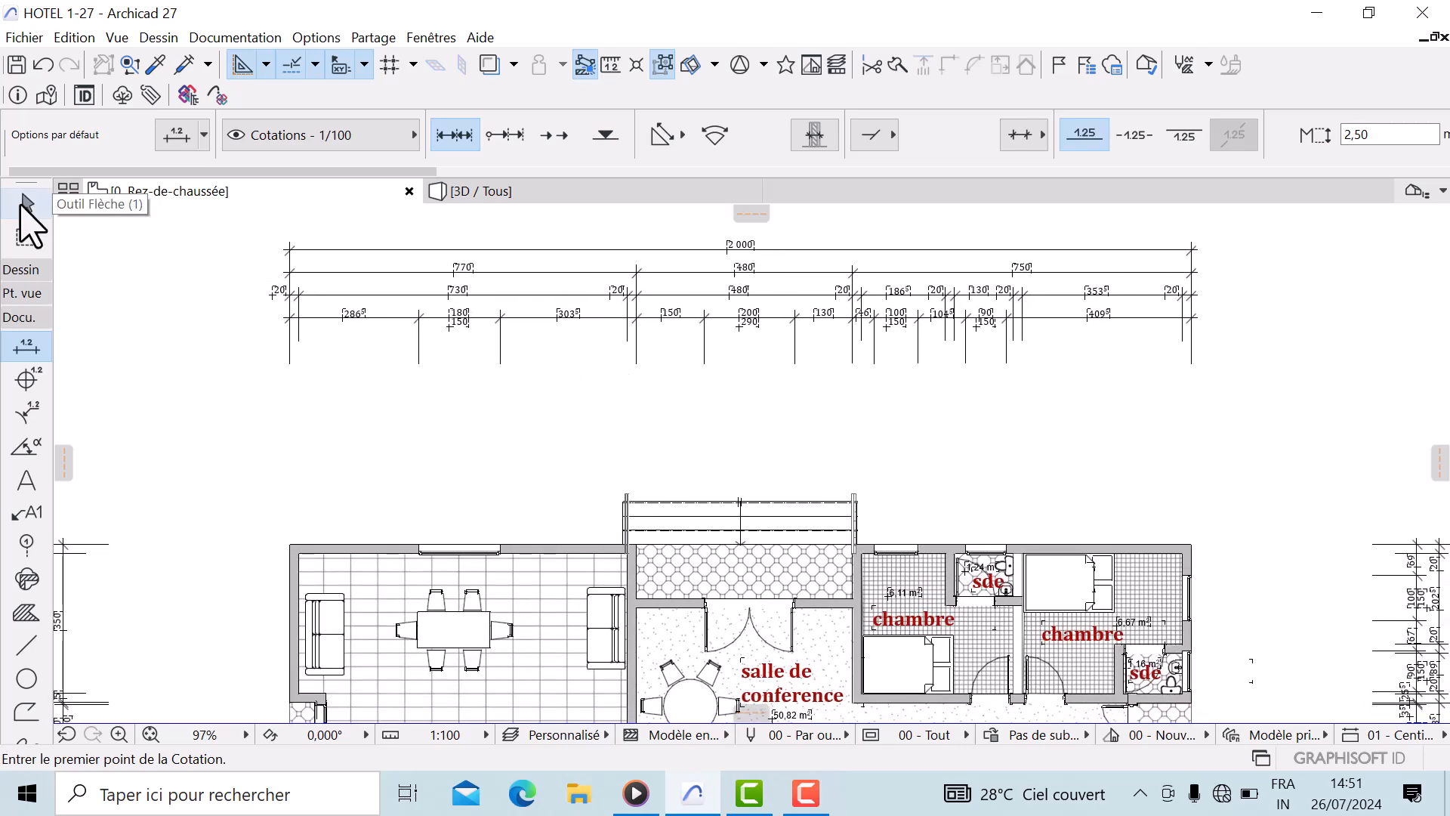
left_click(27, 203)
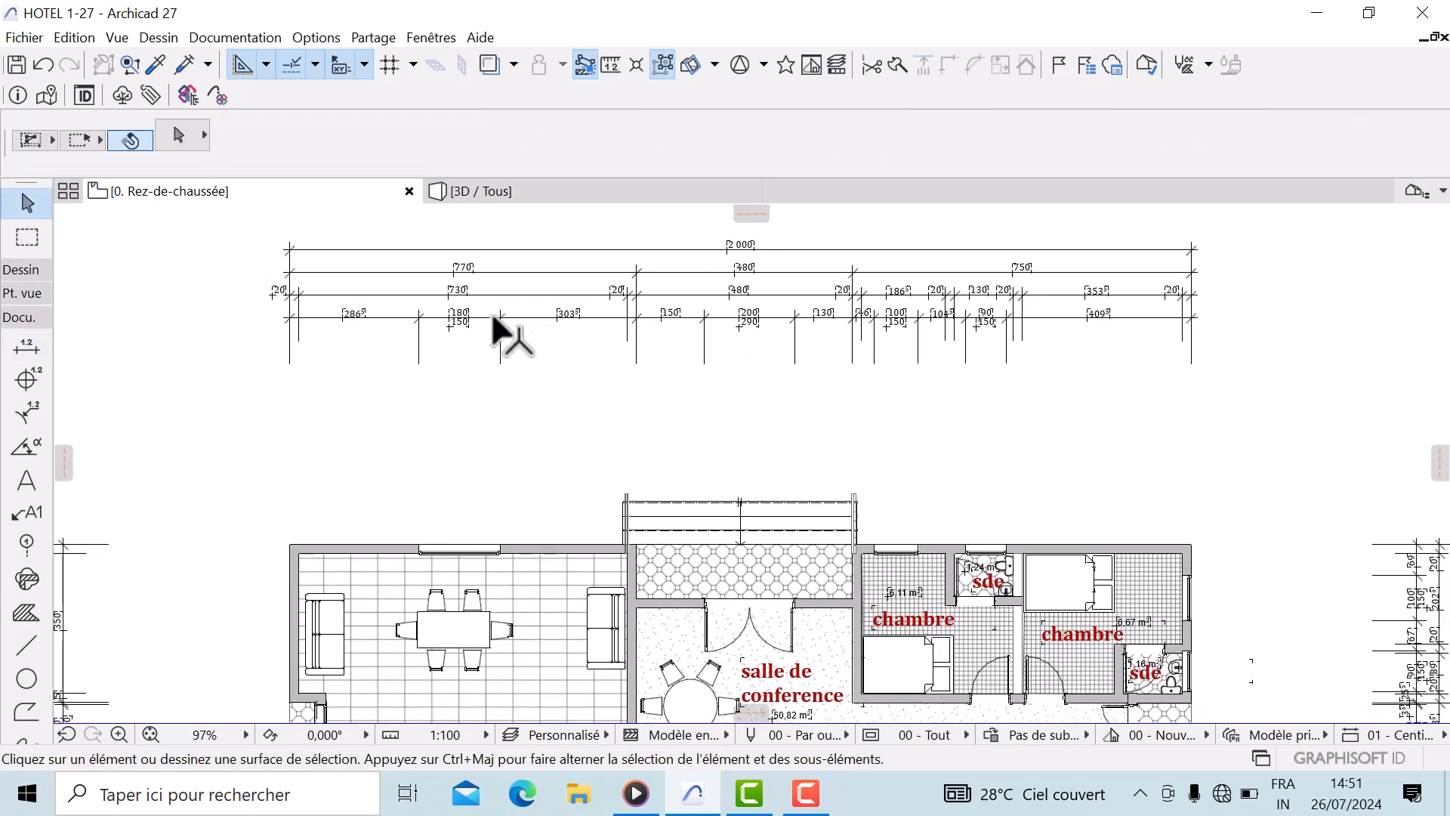
left_click(665, 288)
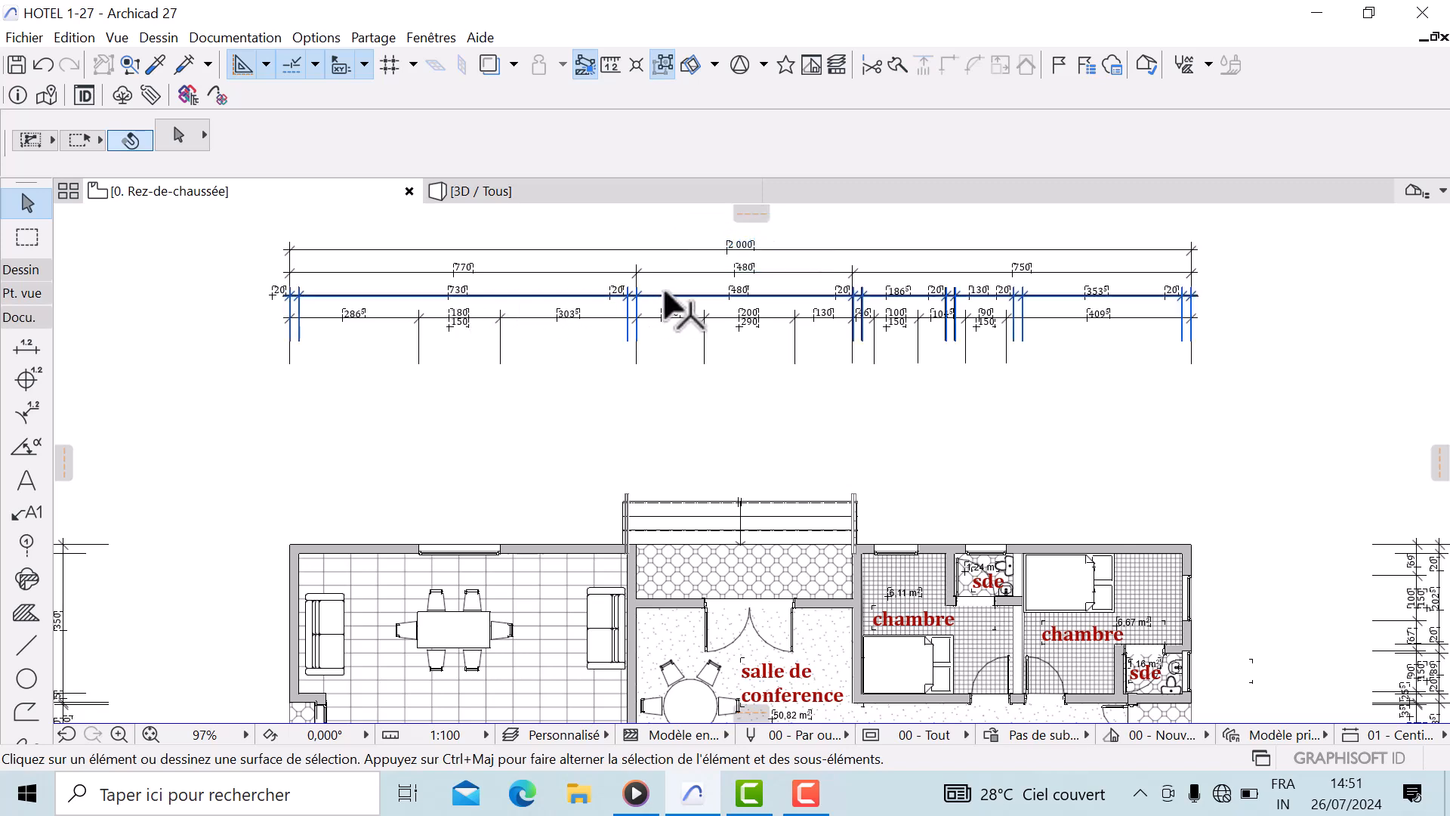
left_click(668, 296)
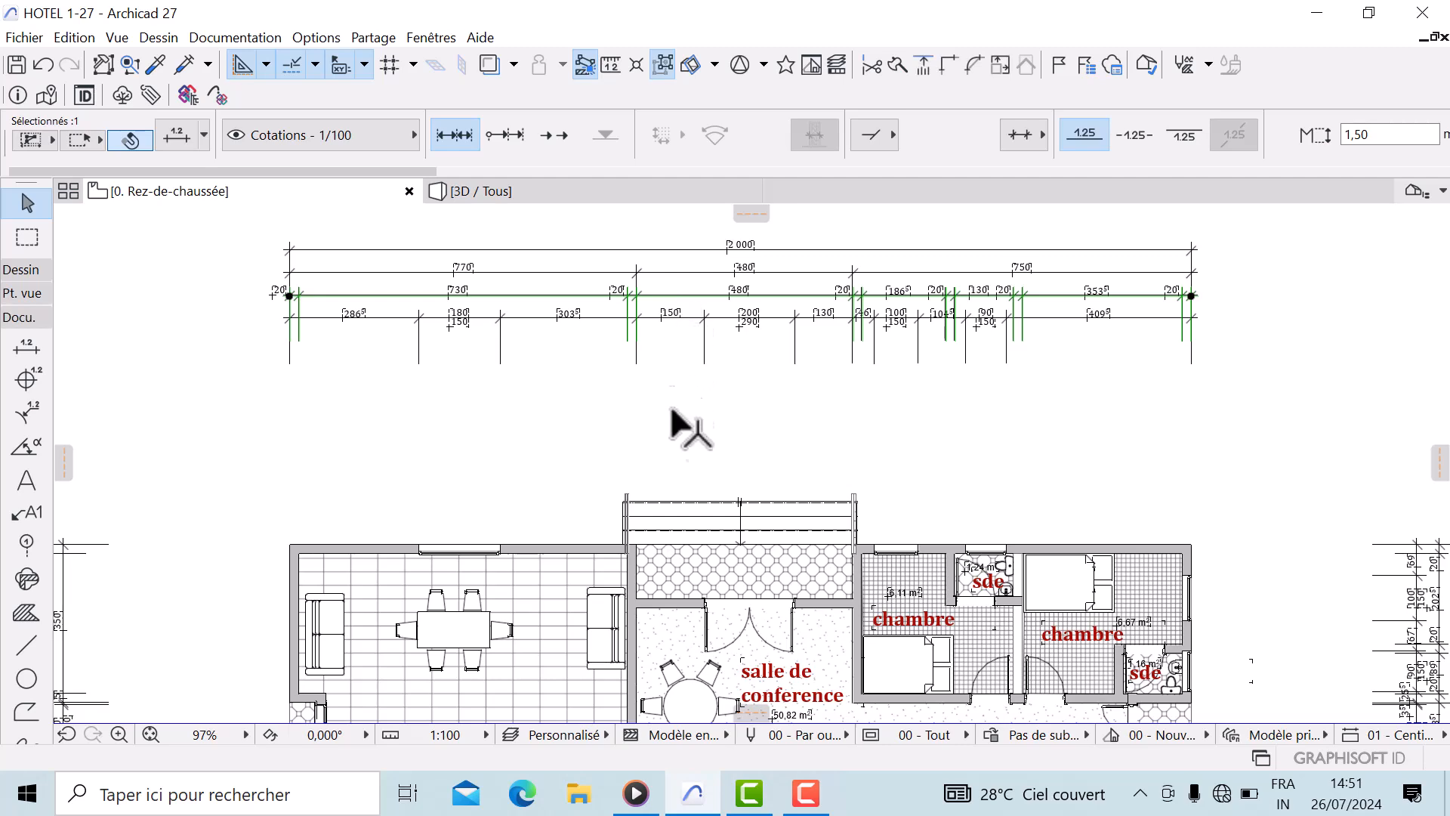
left_click(670, 296)
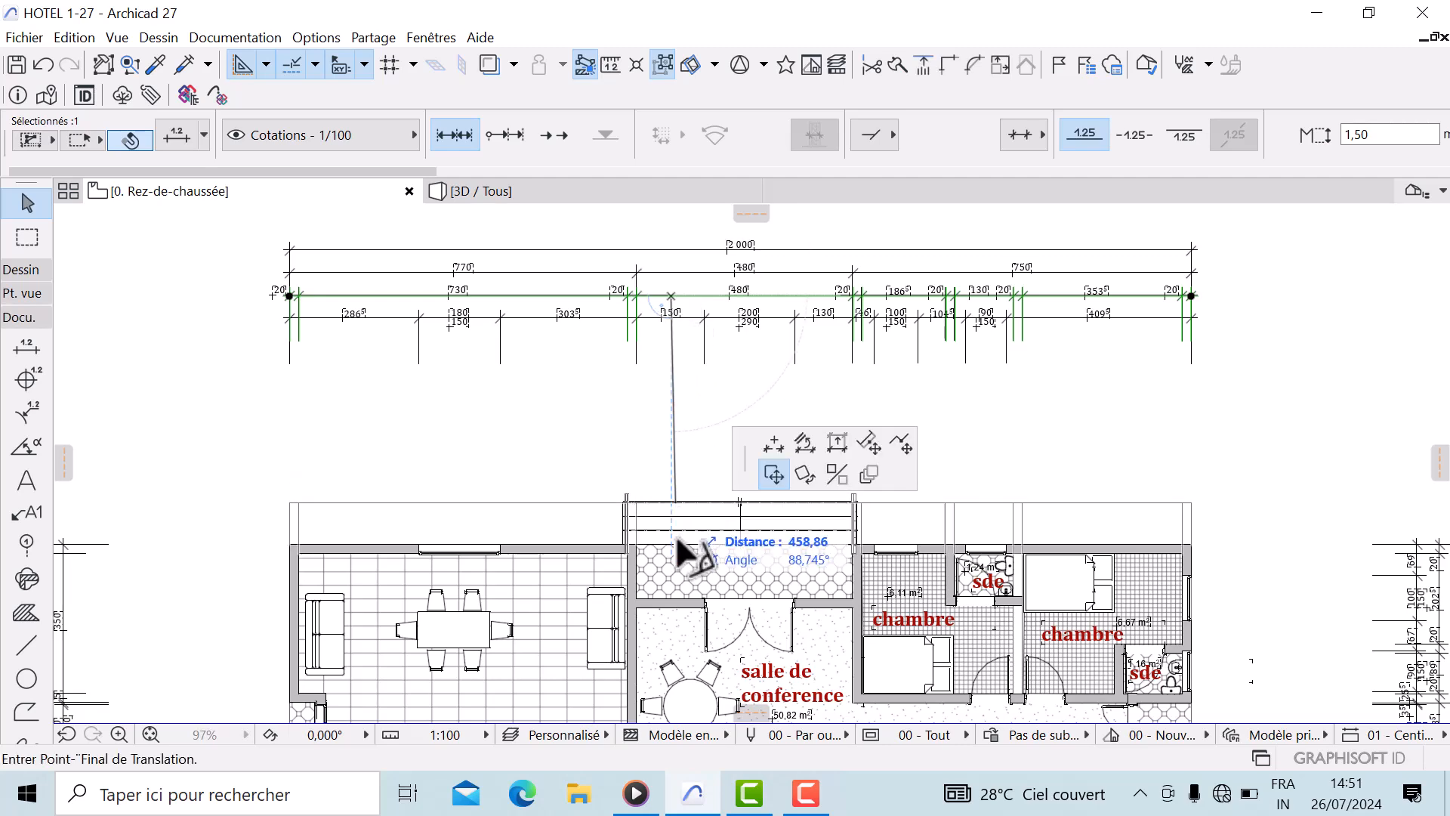
left_click(671, 642)
Move the top opening dimension chain down closer to the plan
scroll(642, 627, "up", 5)
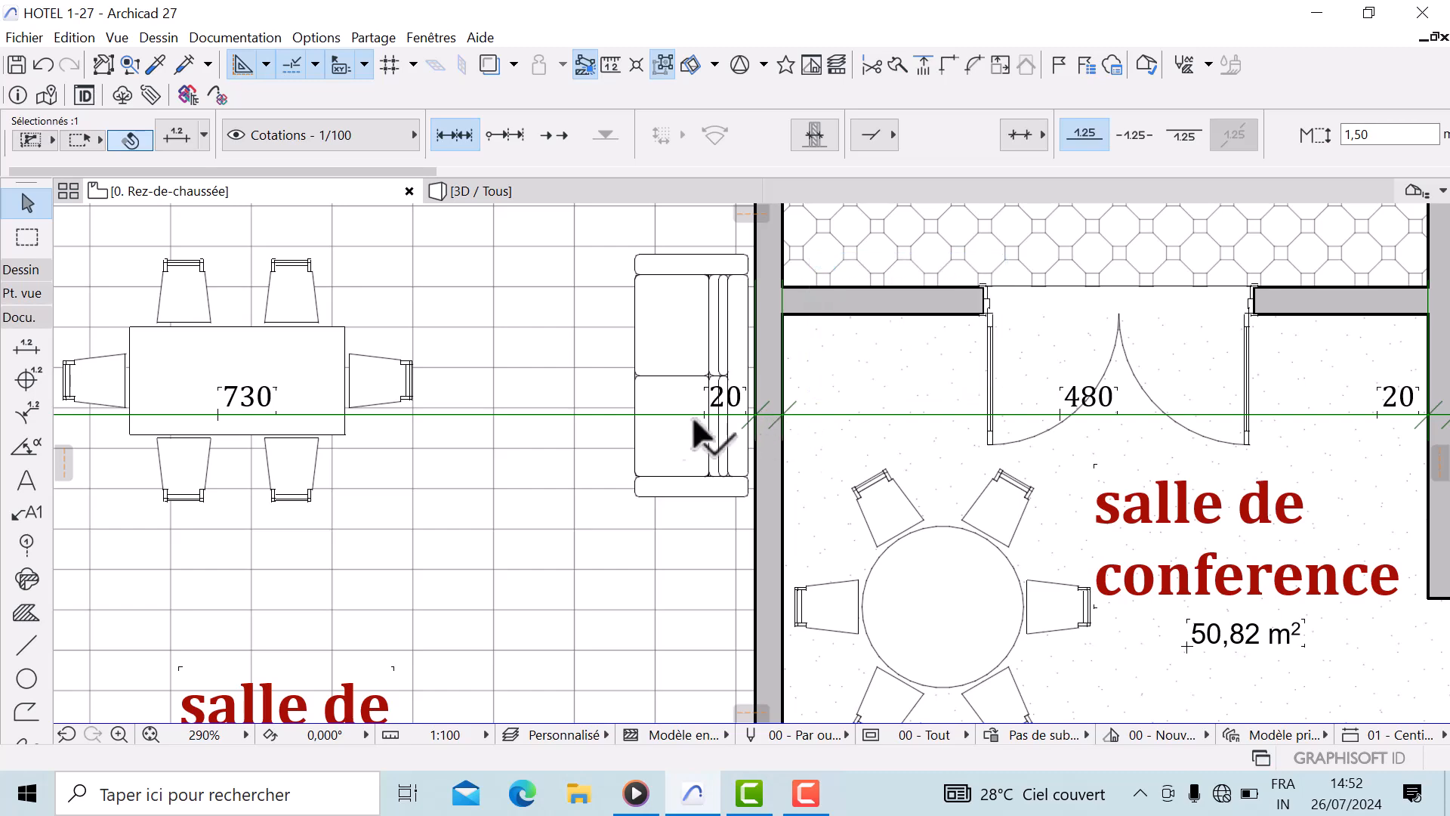
scroll(720, 421, "down", 6)
scroll(408, 423, "up", 5)
scroll(385, 427, "up", 5)
scroll(642, 317, "down", 10)
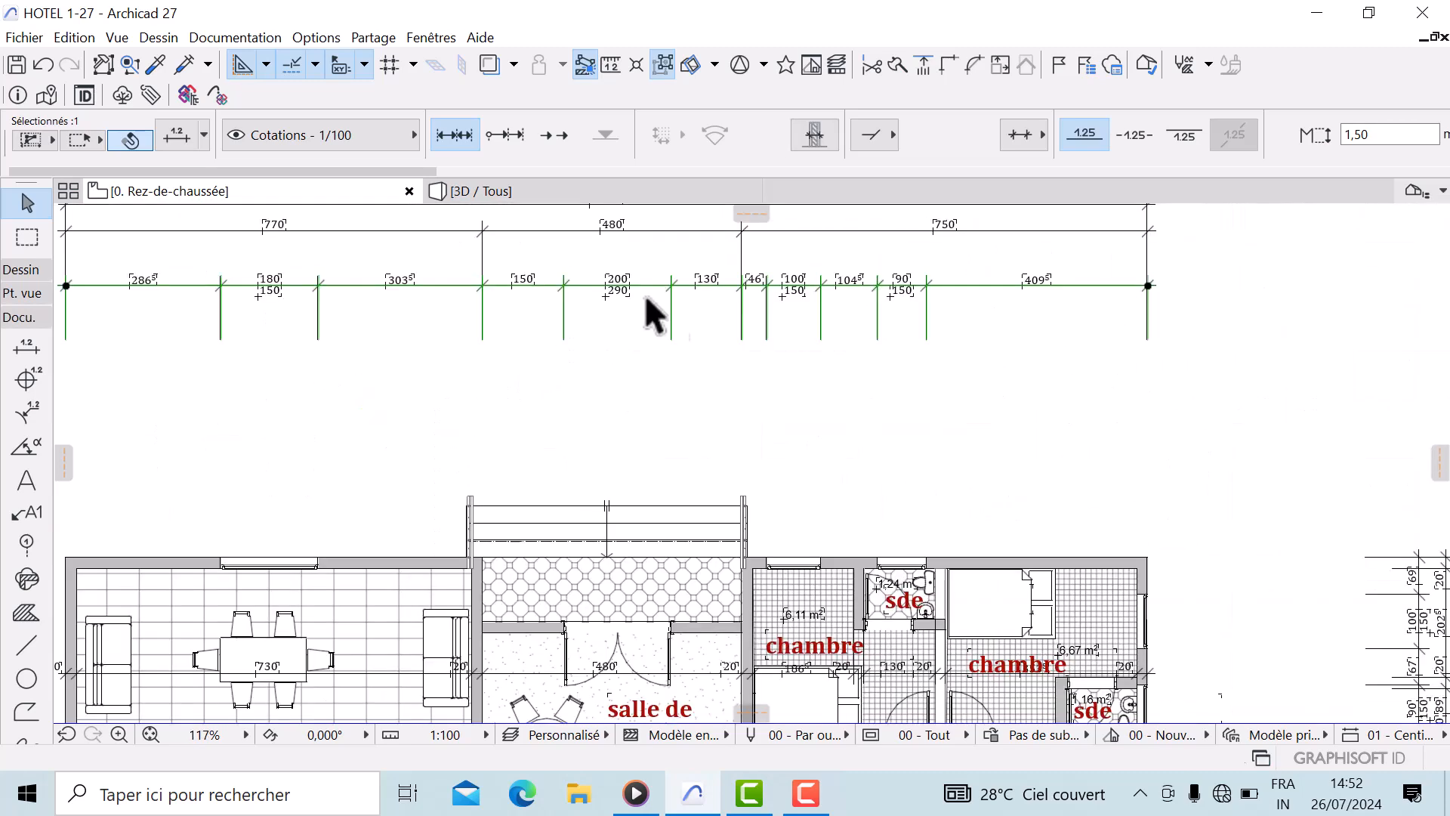
left_click(646, 343)
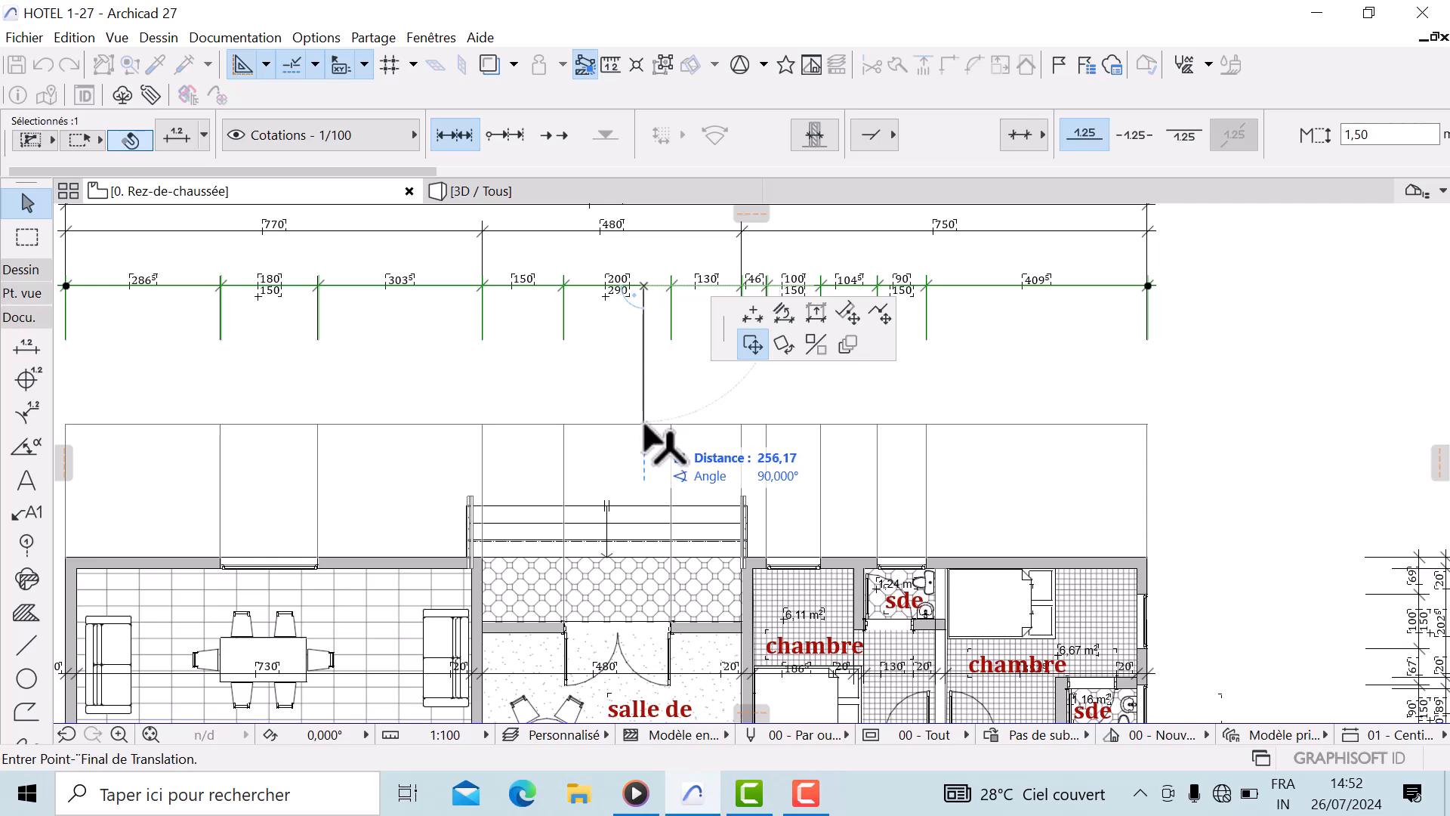
left_click(657, 476)
Move the overall 2000 dimension down closer to the other top chains
left_click_drag(651, 230, 674, 348)
middle_click_drag(683, 342, 690, 440)
left_click(676, 306)
left_click(676, 305)
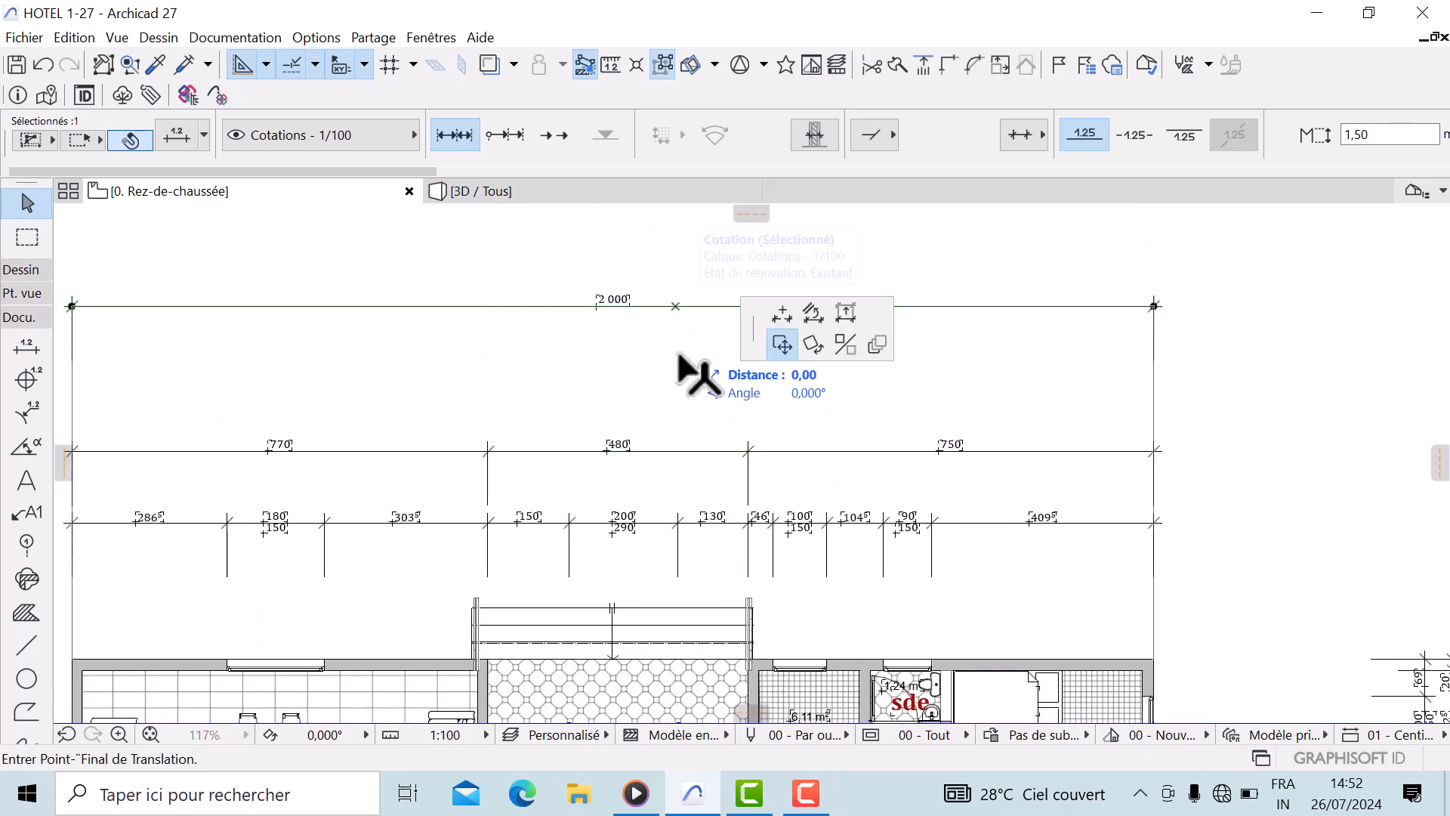
left_click(685, 400)
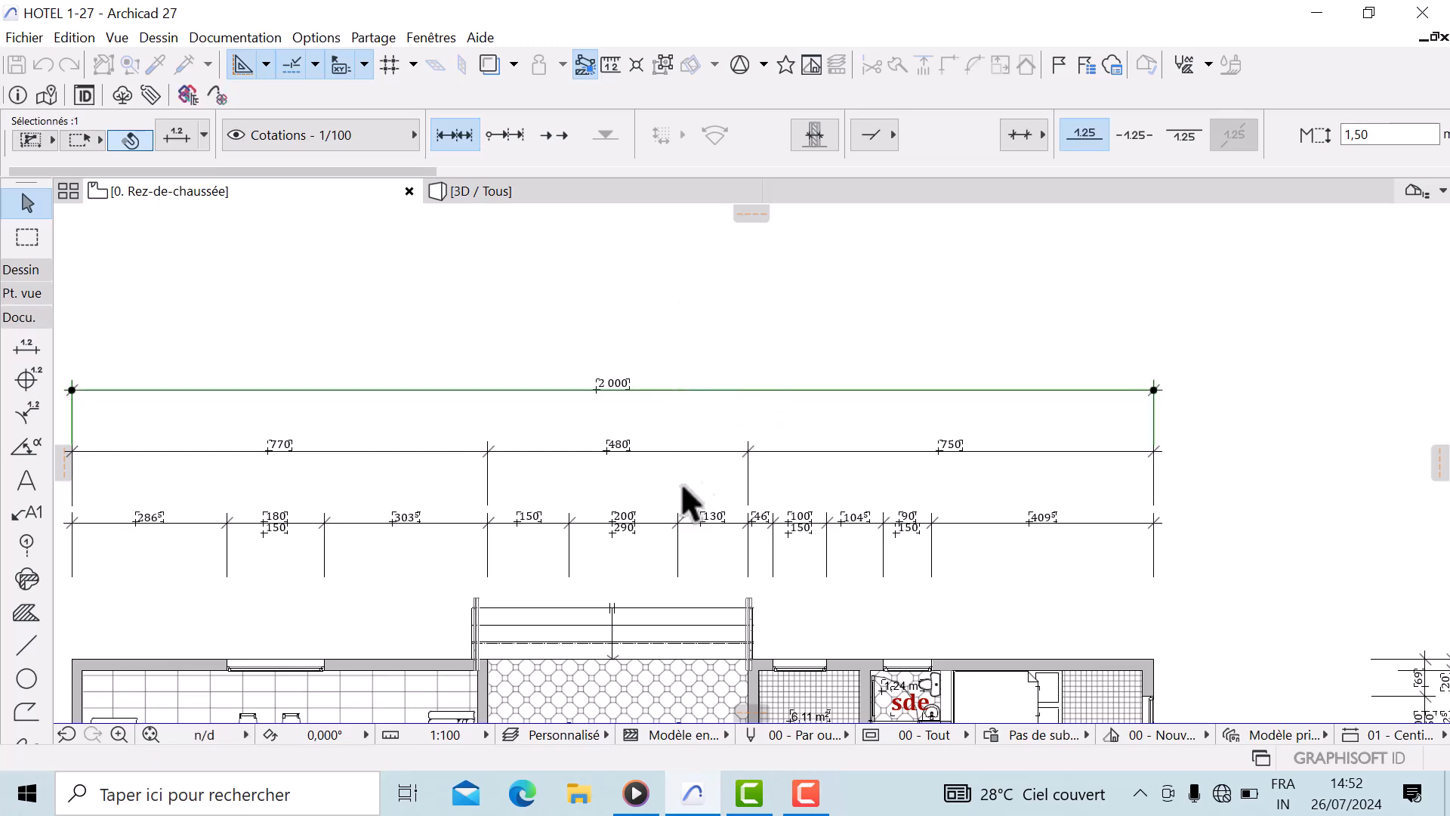
Inspect the repositioned top dimension chains up close
scroll(717, 483, "down", 1)
middle_click_drag(726, 470, 1068, 388)
left_click(935, 387)
scroll(804, 404, "up", 2)
scroll(545, 423, "down", 1)
middle_click_drag(546, 422, 583, 411)
scroll(550, 420, "up", 1)
scroll(554, 431, "up", 2)
scroll(559, 429, "down", 1)
scroll(533, 383, "up", 3)
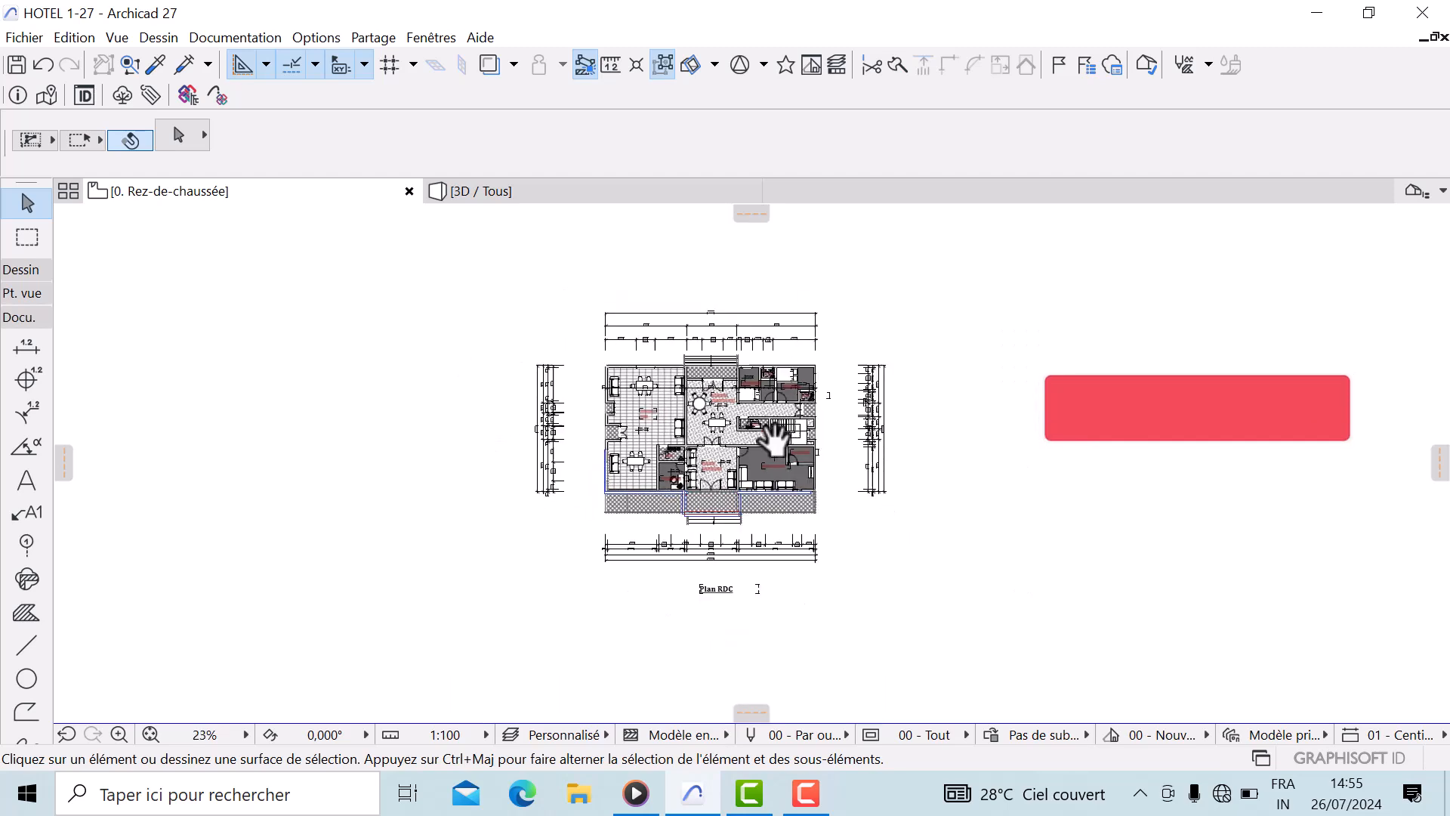
middle_click_drag(774, 440, 756, 466)
scroll(710, 329, "up", 2)
middle_click_drag(733, 385, 732, 330)
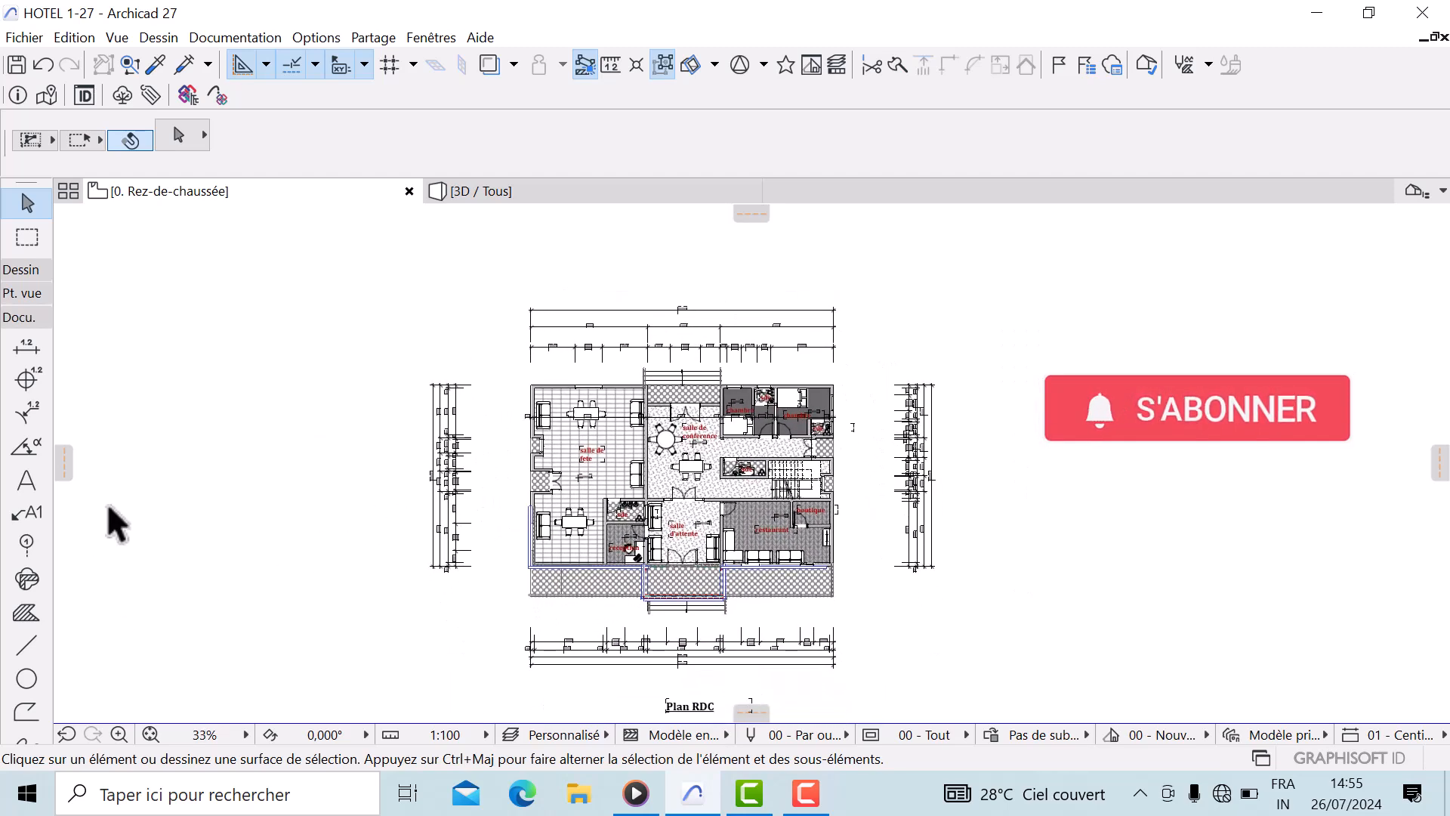
Select all dimensions in the plan and delete them
left_click(26, 348)
right_click(180, 144)
left_click(171, 245)
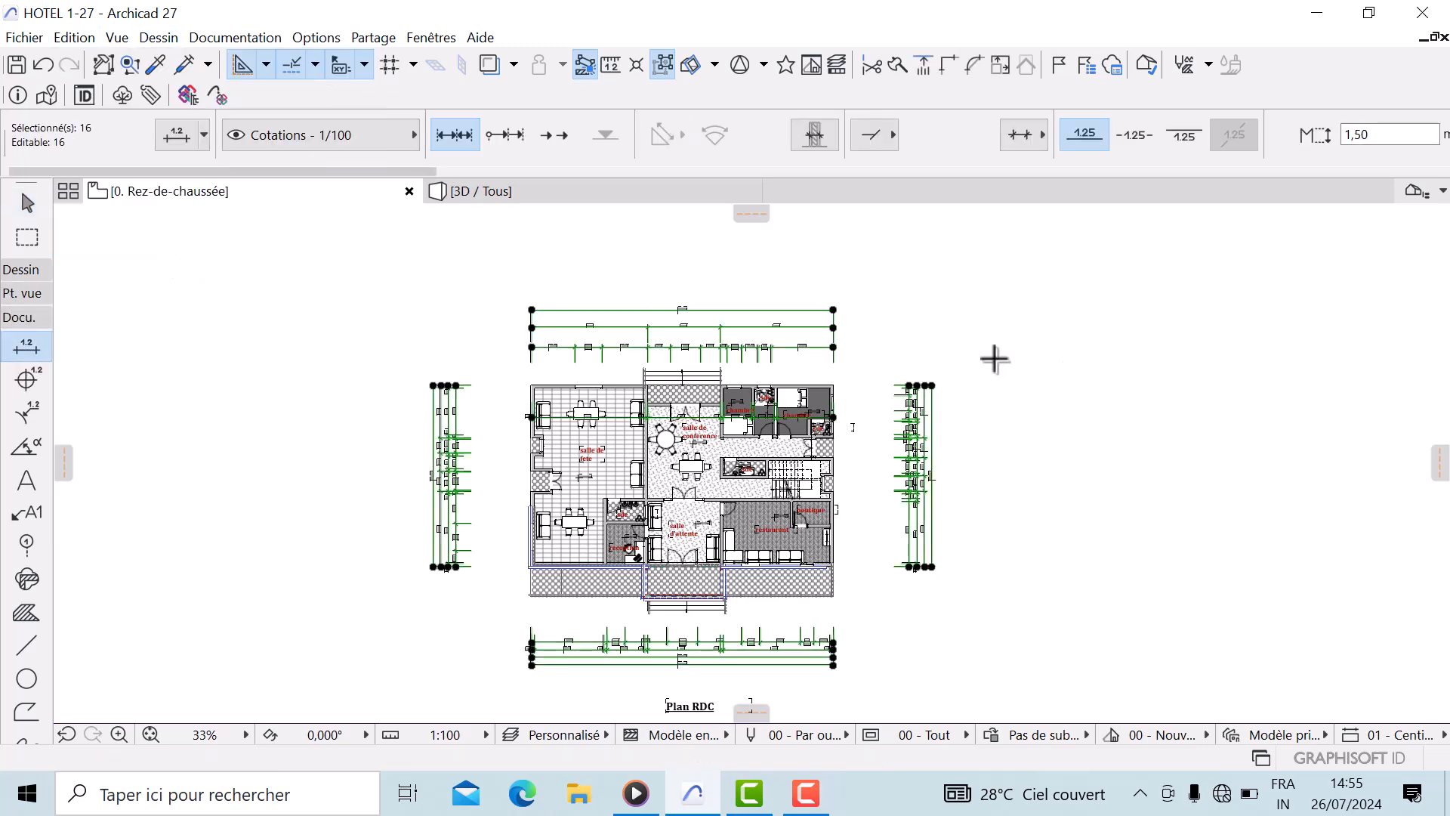
key("Delete")
scroll(682, 495, "up", 4)
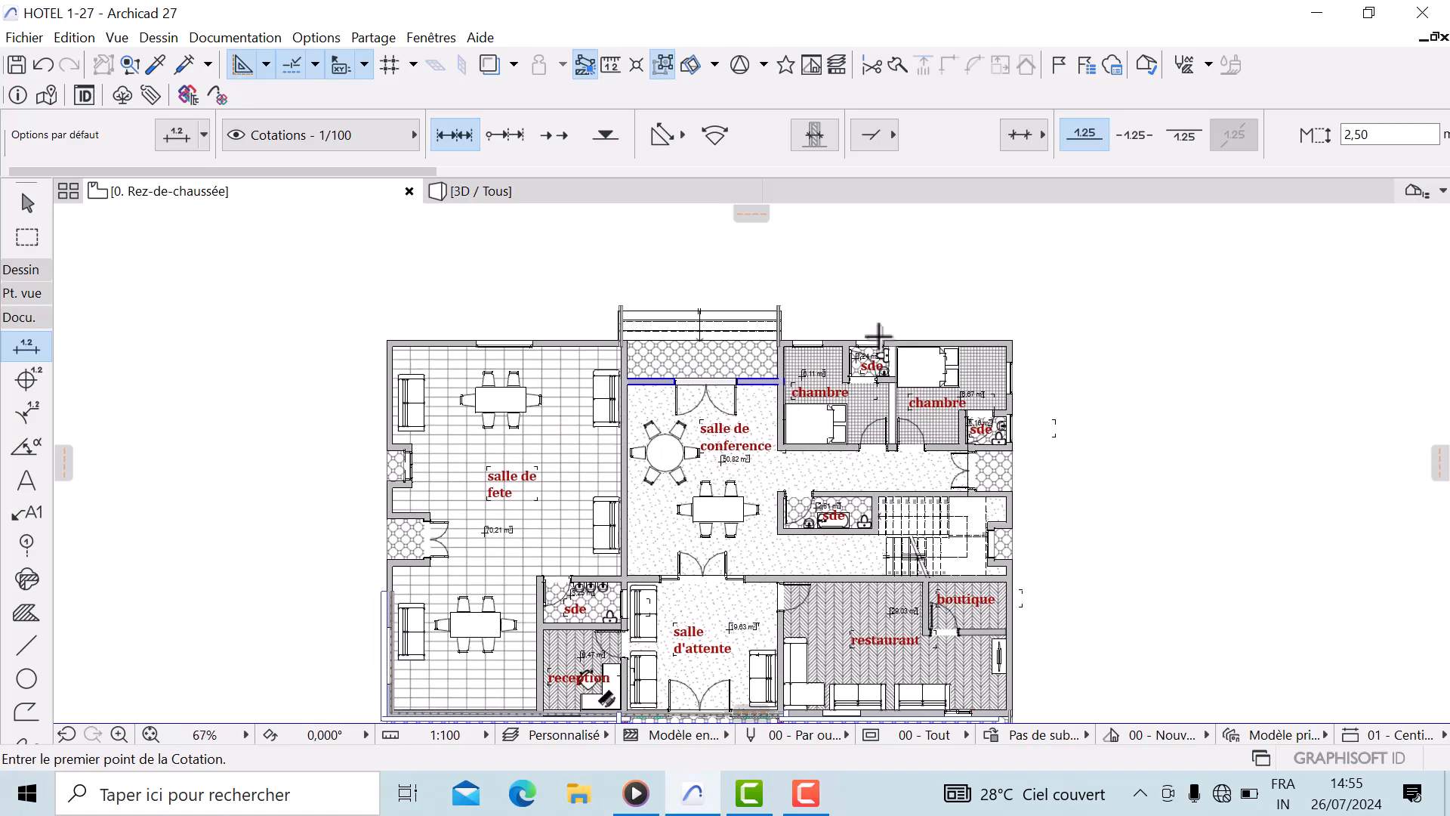
scroll(491, 390, "up", 1)
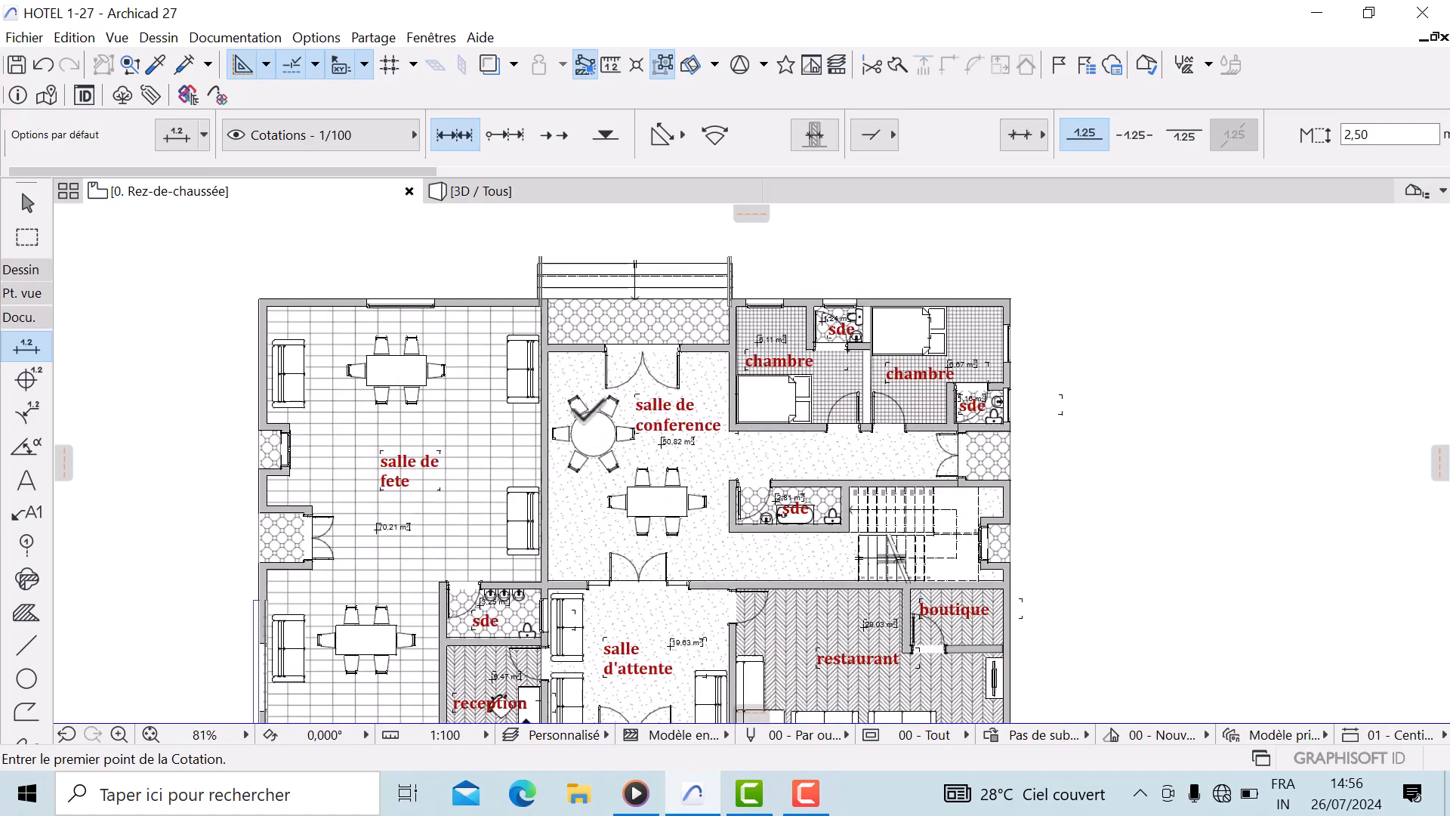
left_click(21, 270)
left_click(21, 270)
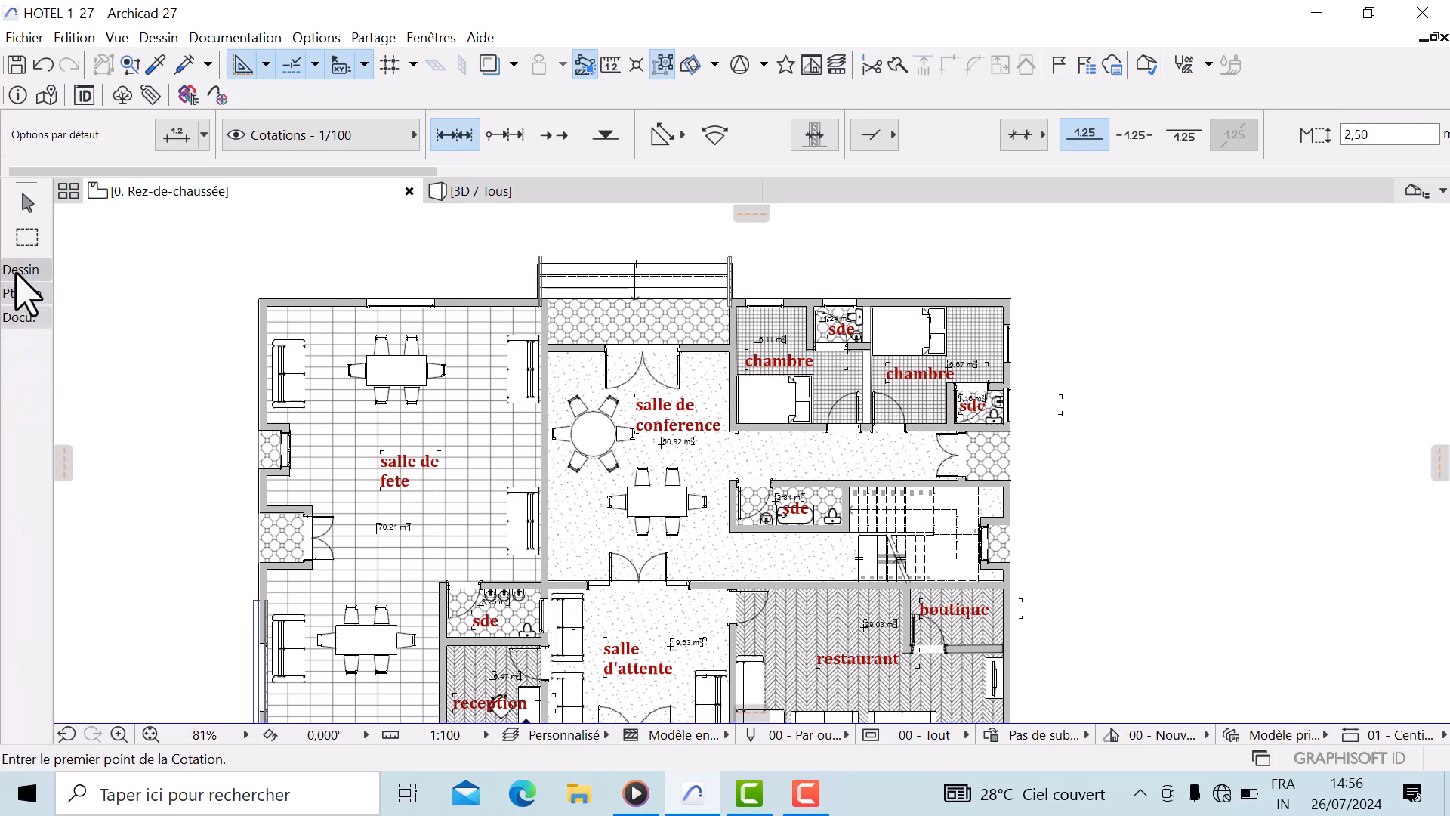
left_click(17, 317)
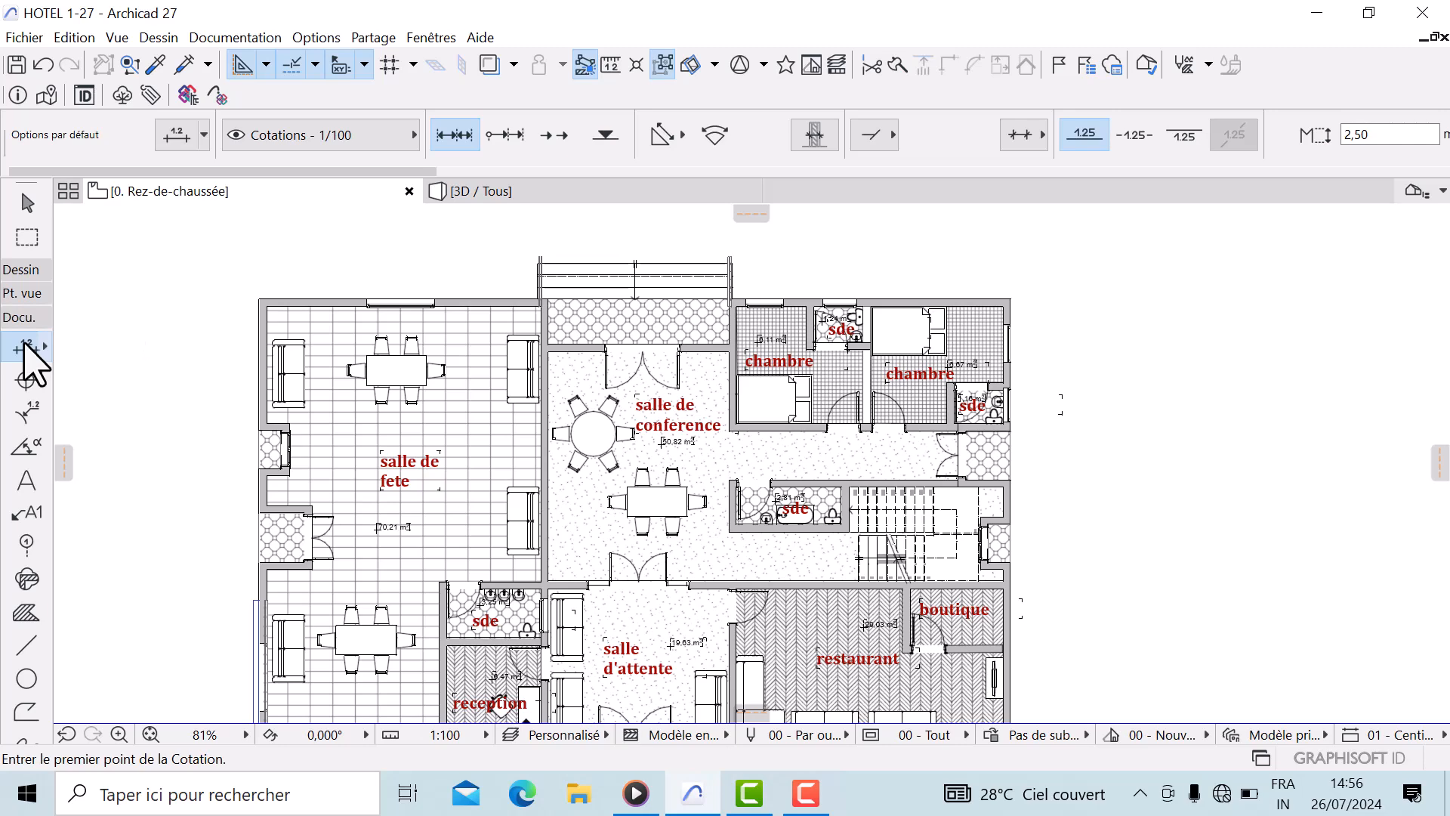
Open the default dimension settings and try out different marker and extension line types
left_click(179, 140)
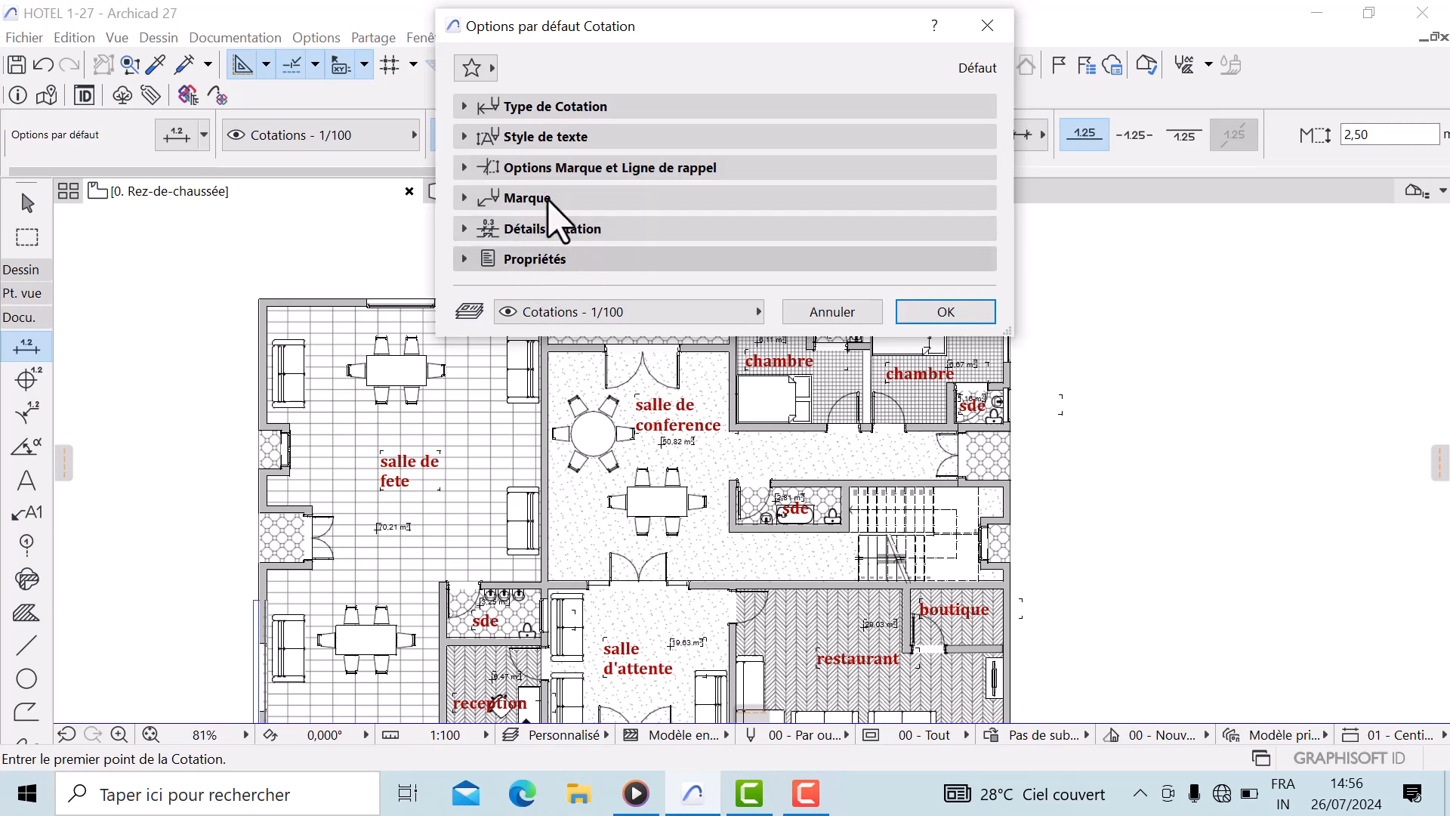
left_click(466, 107)
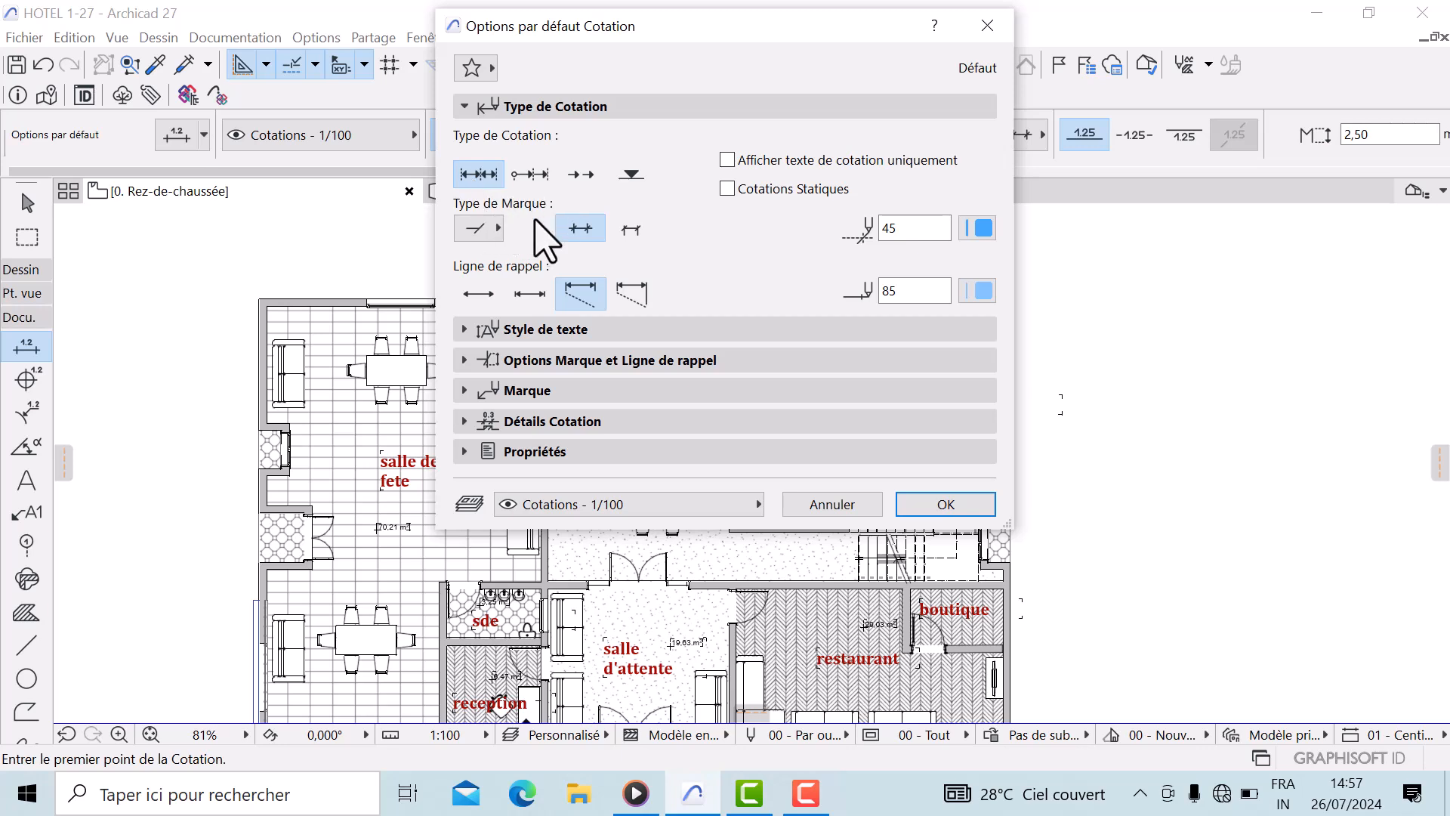
left_click(497, 228)
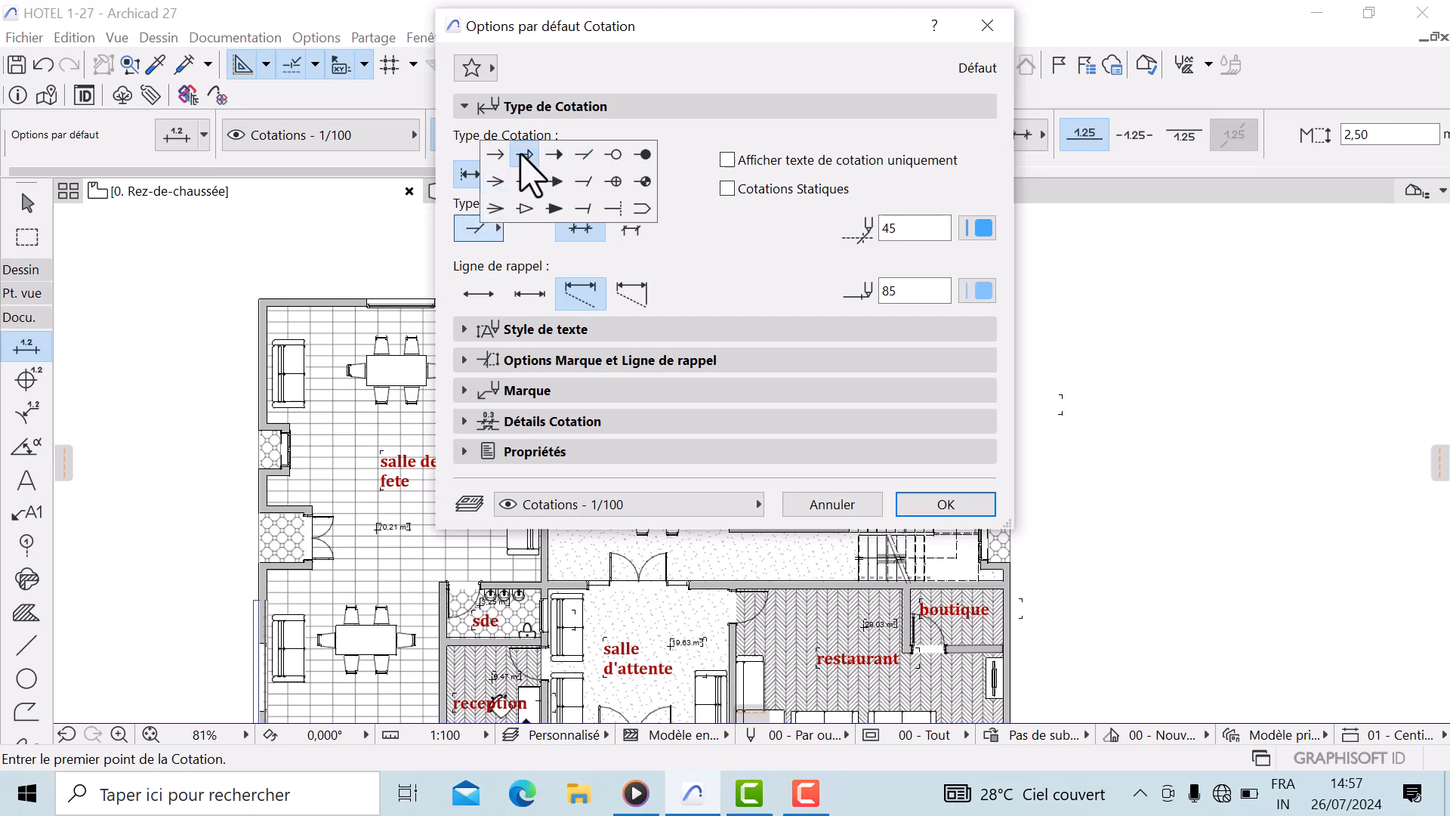
left_click(638, 154)
left_click(491, 228)
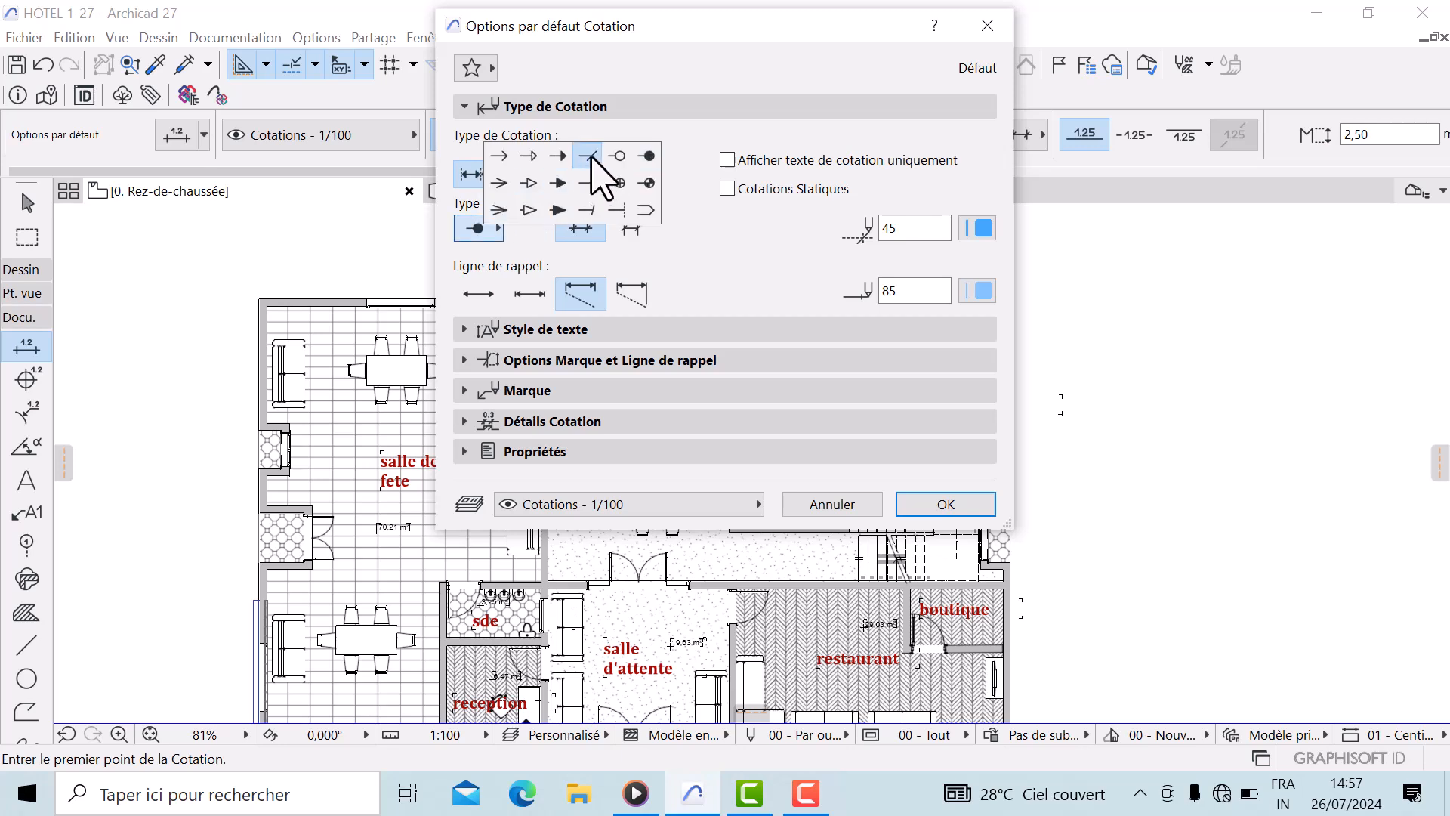
left_click(589, 155)
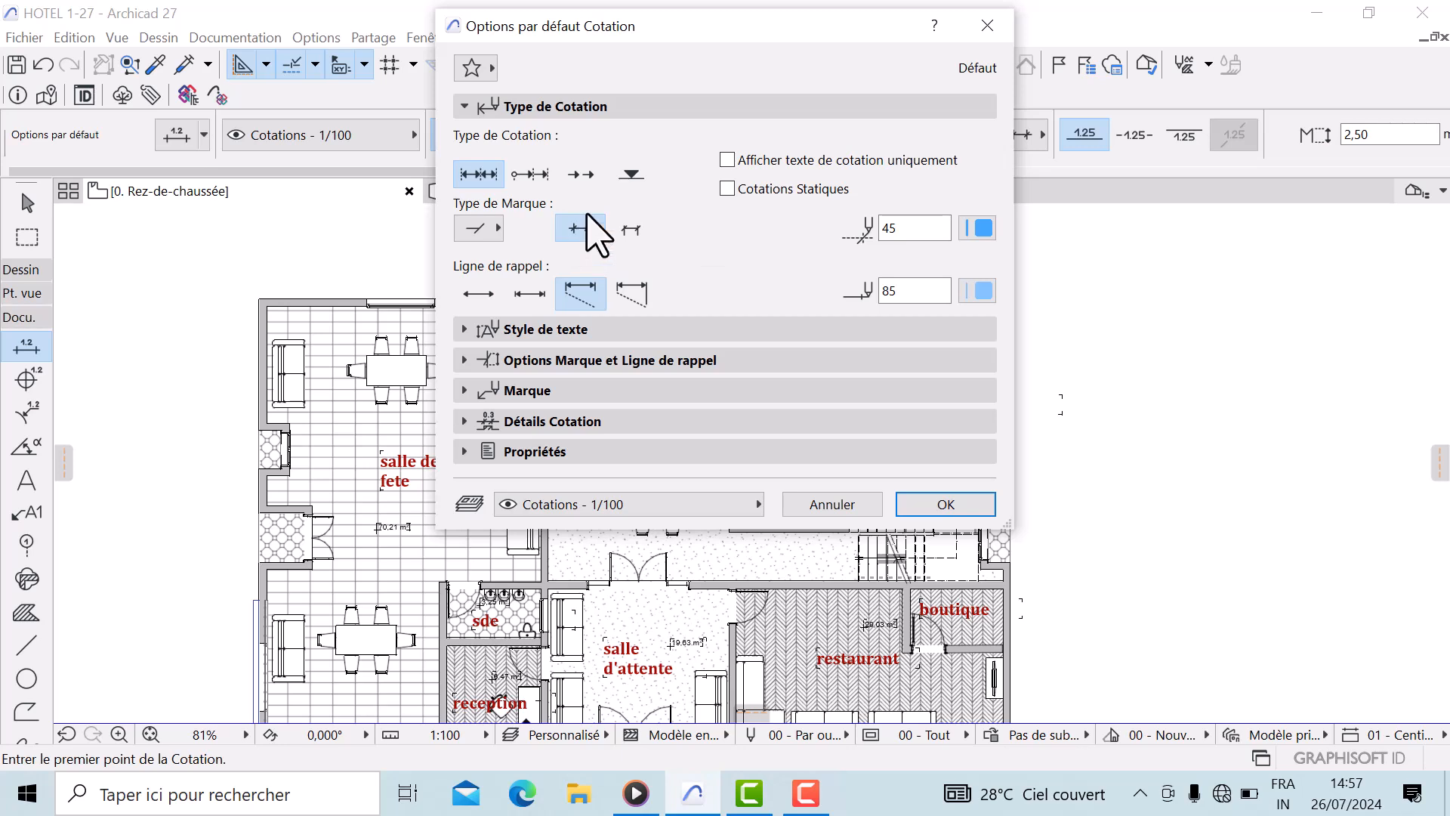
left_click(632, 229)
left_click(580, 230)
left_click(530, 294)
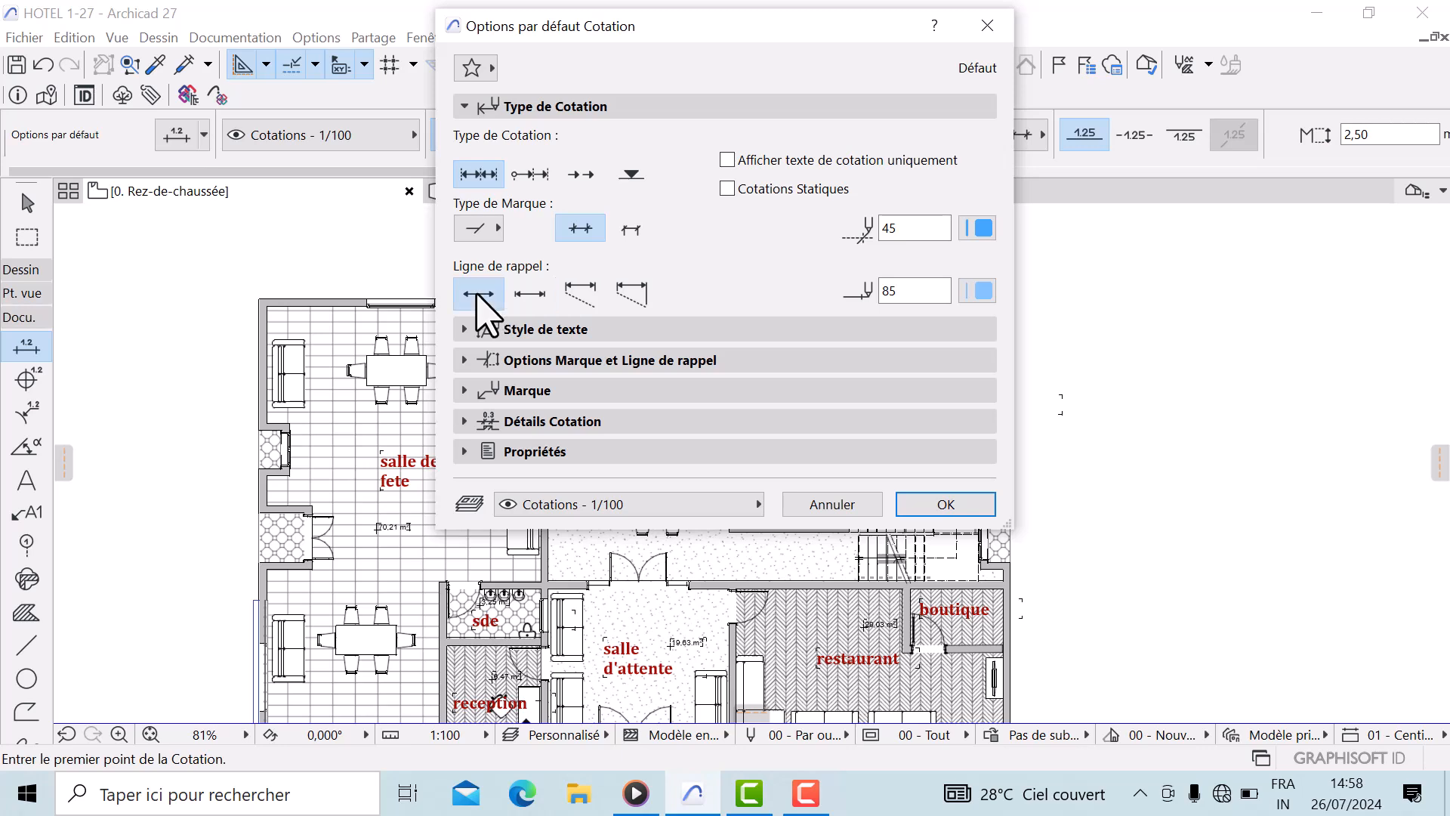
left_click(633, 294)
left_click(580, 285)
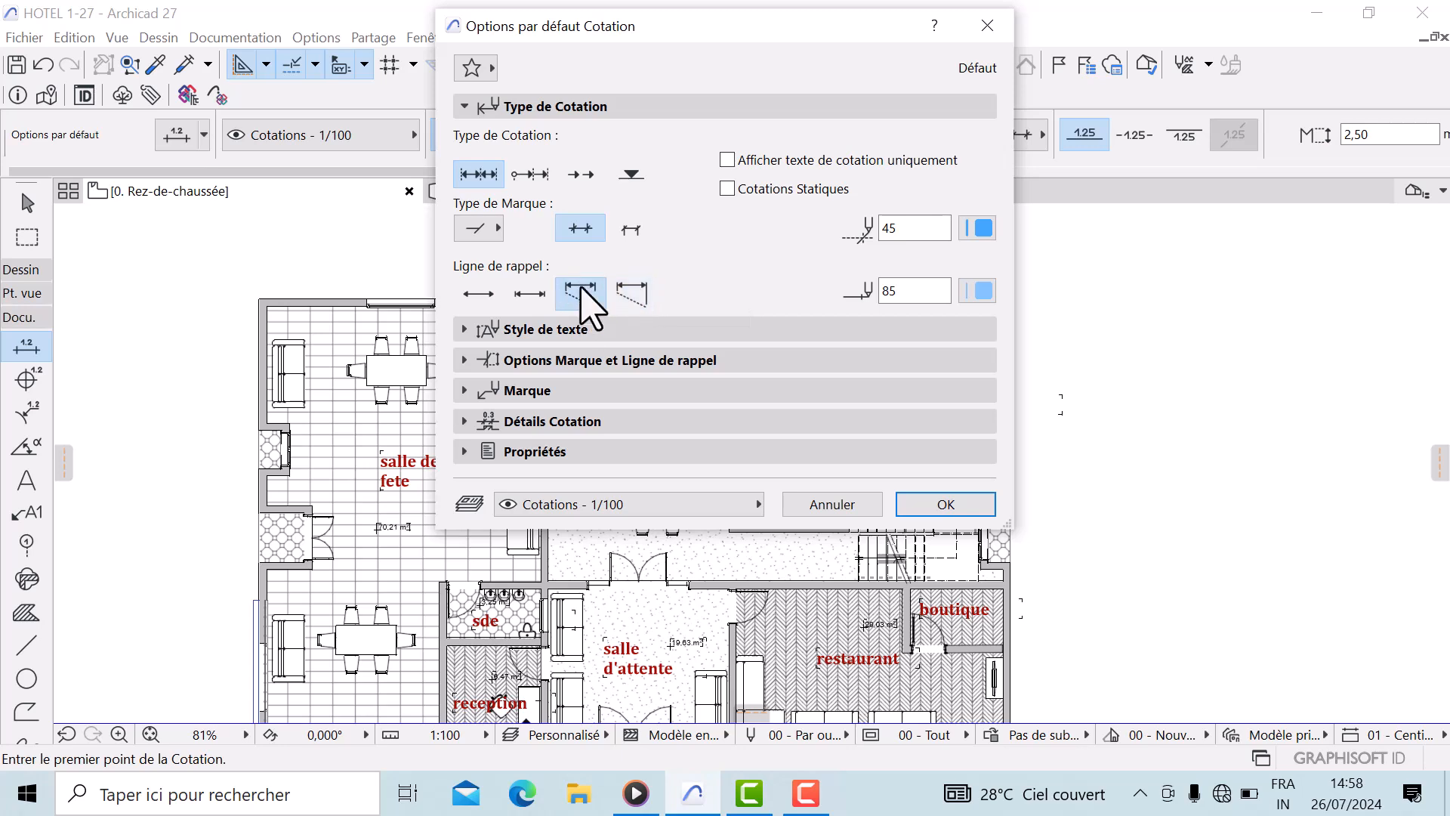
left_click(462, 329)
left_click(464, 331)
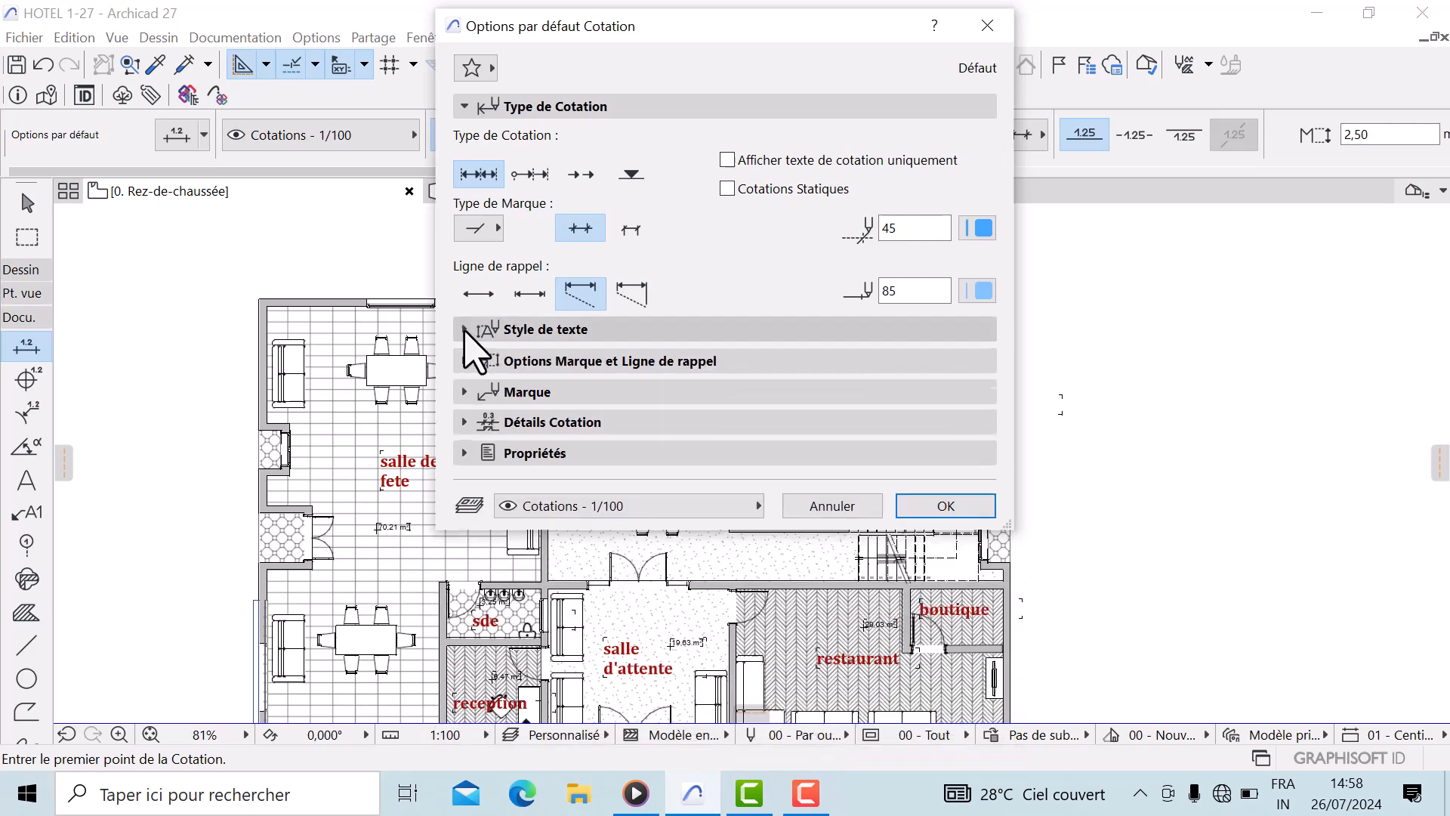
Set the pens of the dimension markers and of the extension lines to pen 1
left_click(984, 227)
left_click(1011, 223)
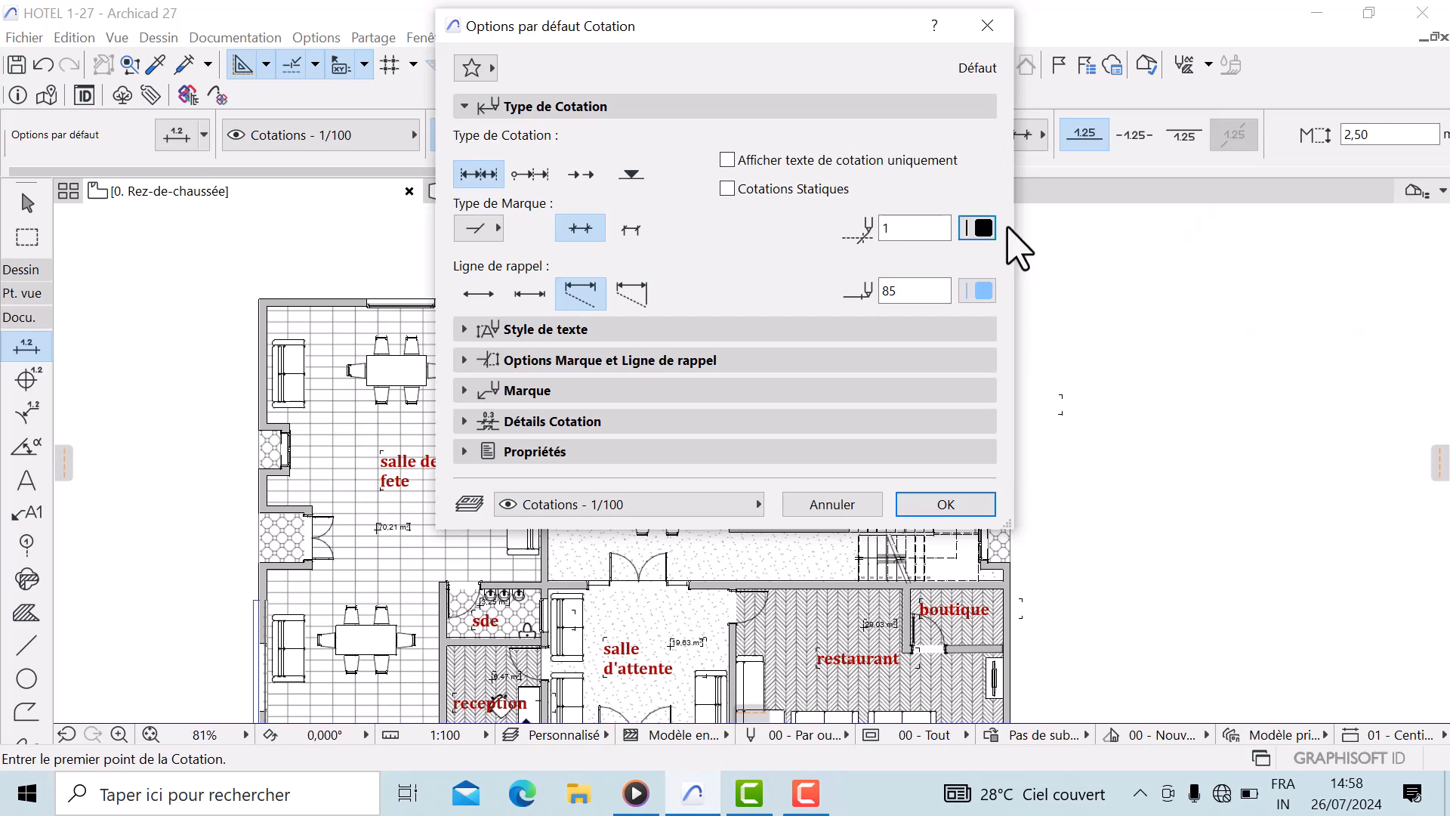
left_click(981, 291)
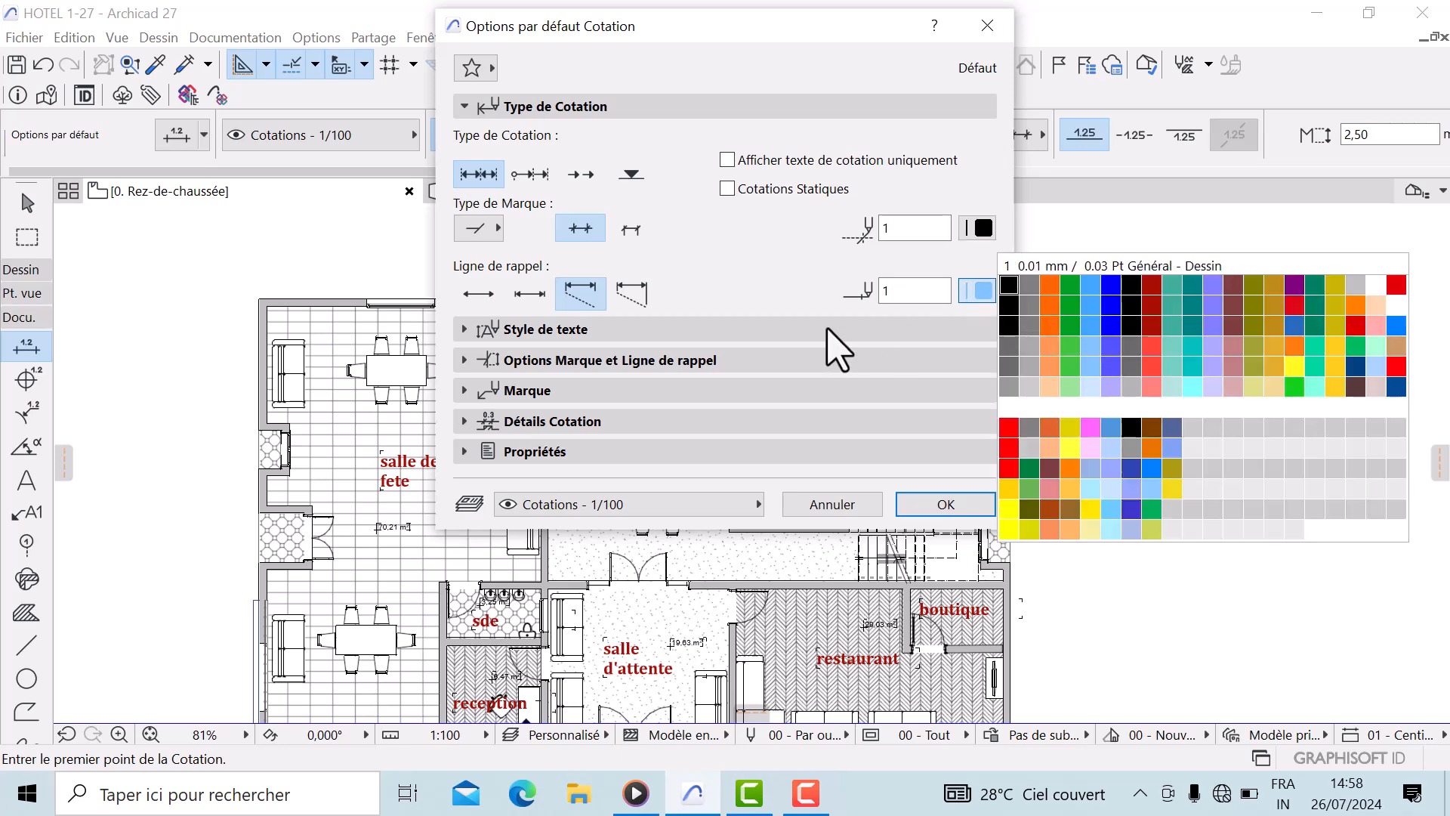
left_click(861, 332)
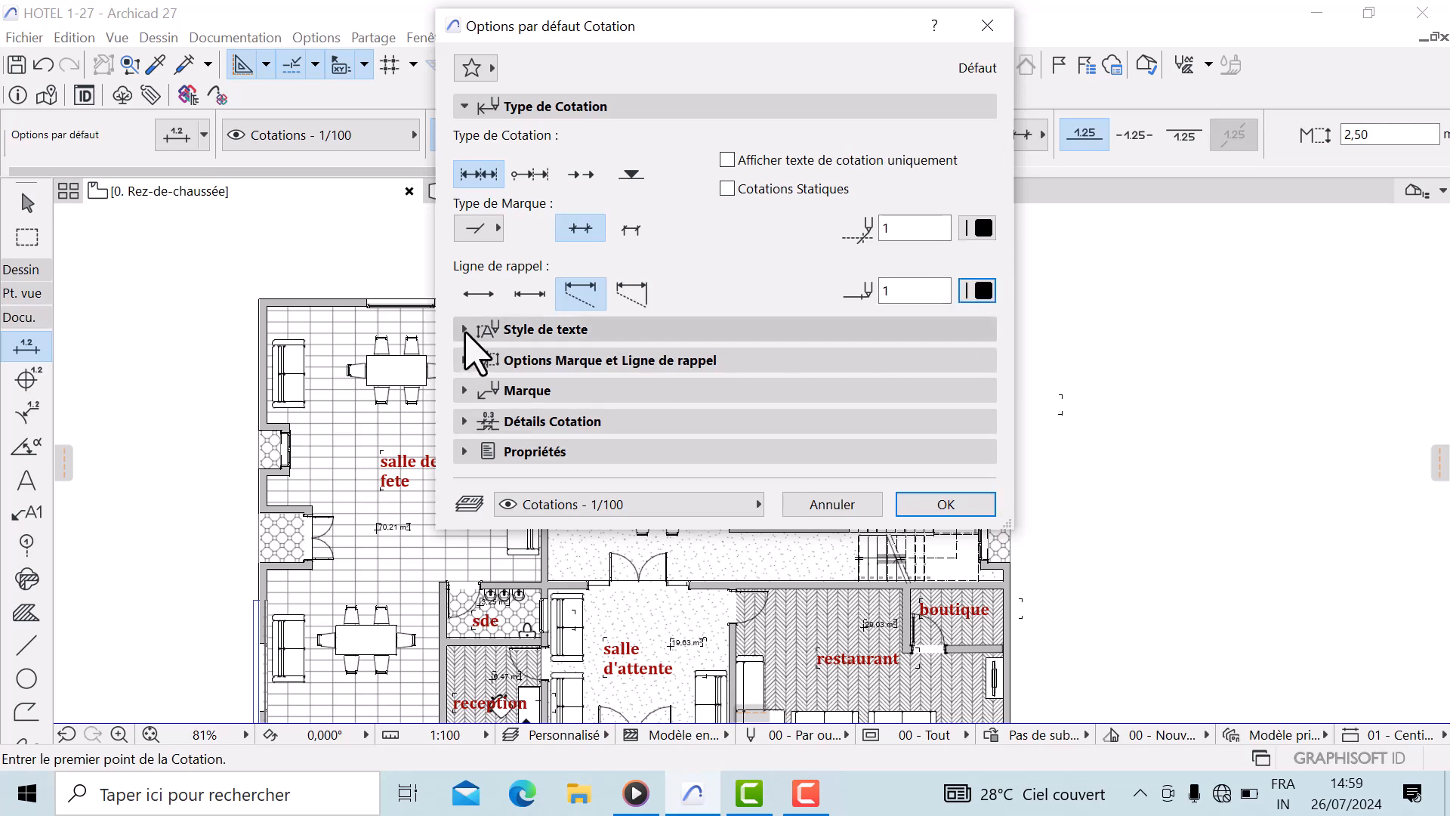
Set the dimension text font to Cambria and its text pen to pen 1
left_click(468, 330)
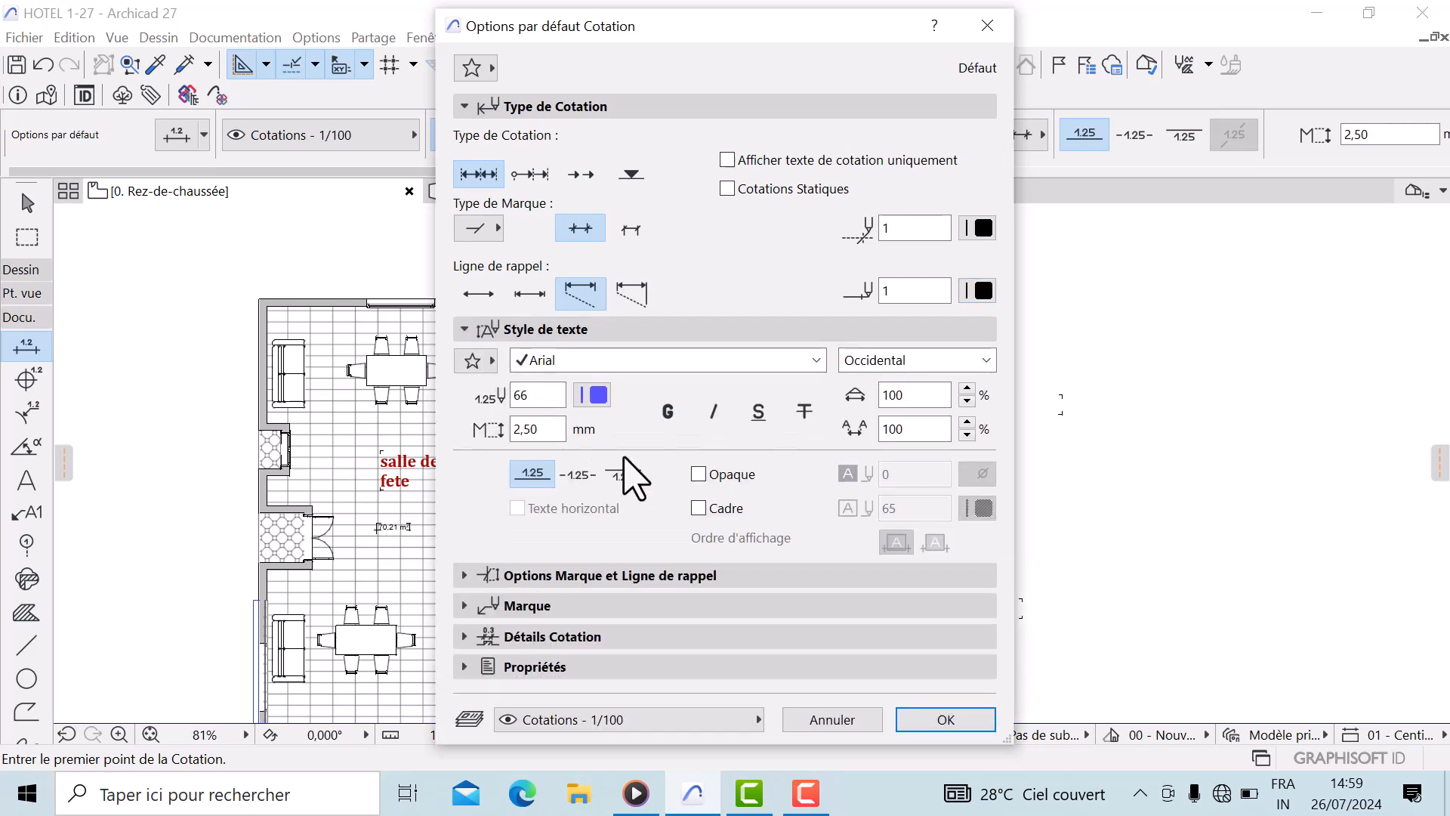
left_click(816, 360)
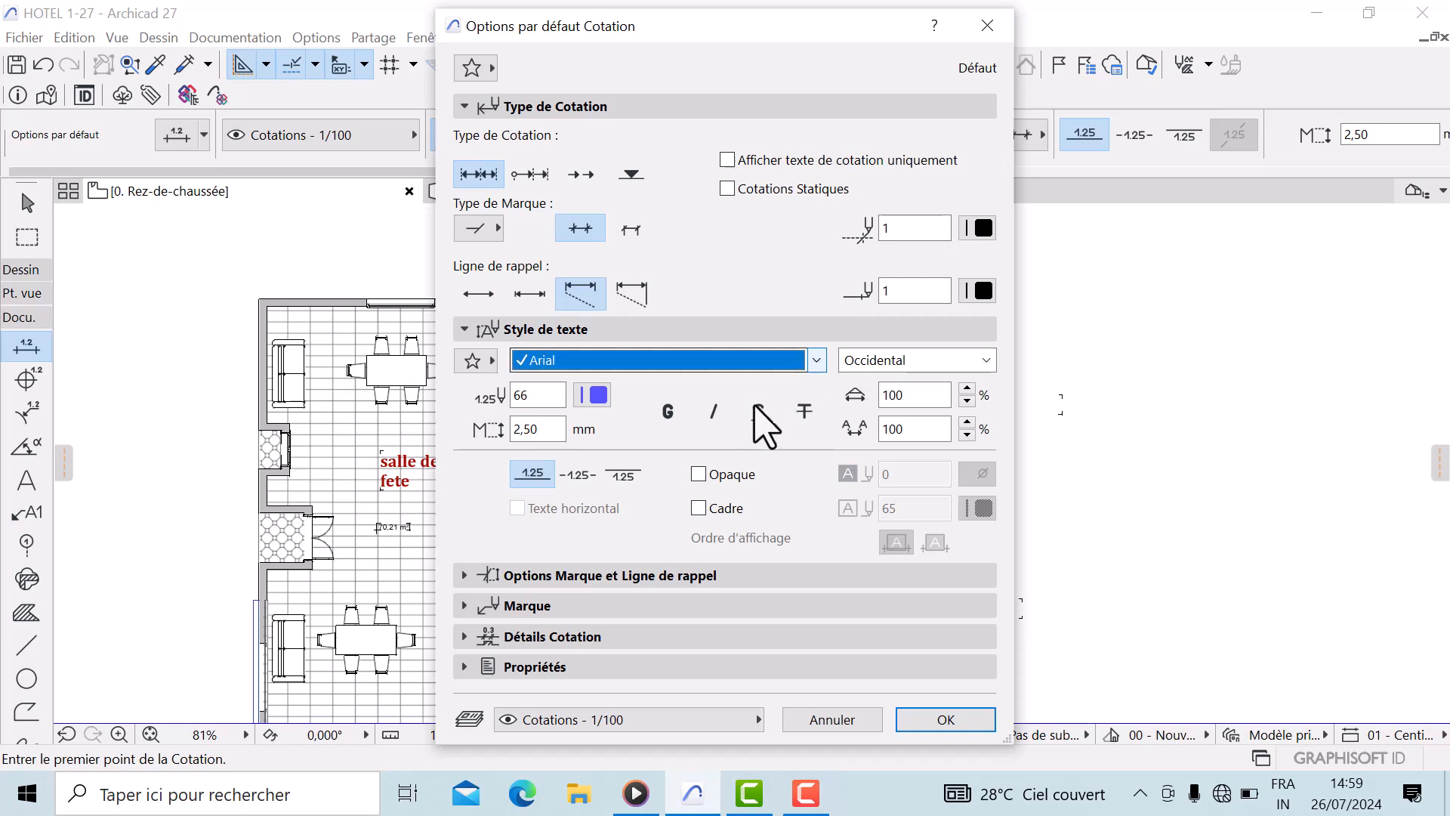
scroll(663, 592, "down", 1)
scroll(625, 544, "down", 6)
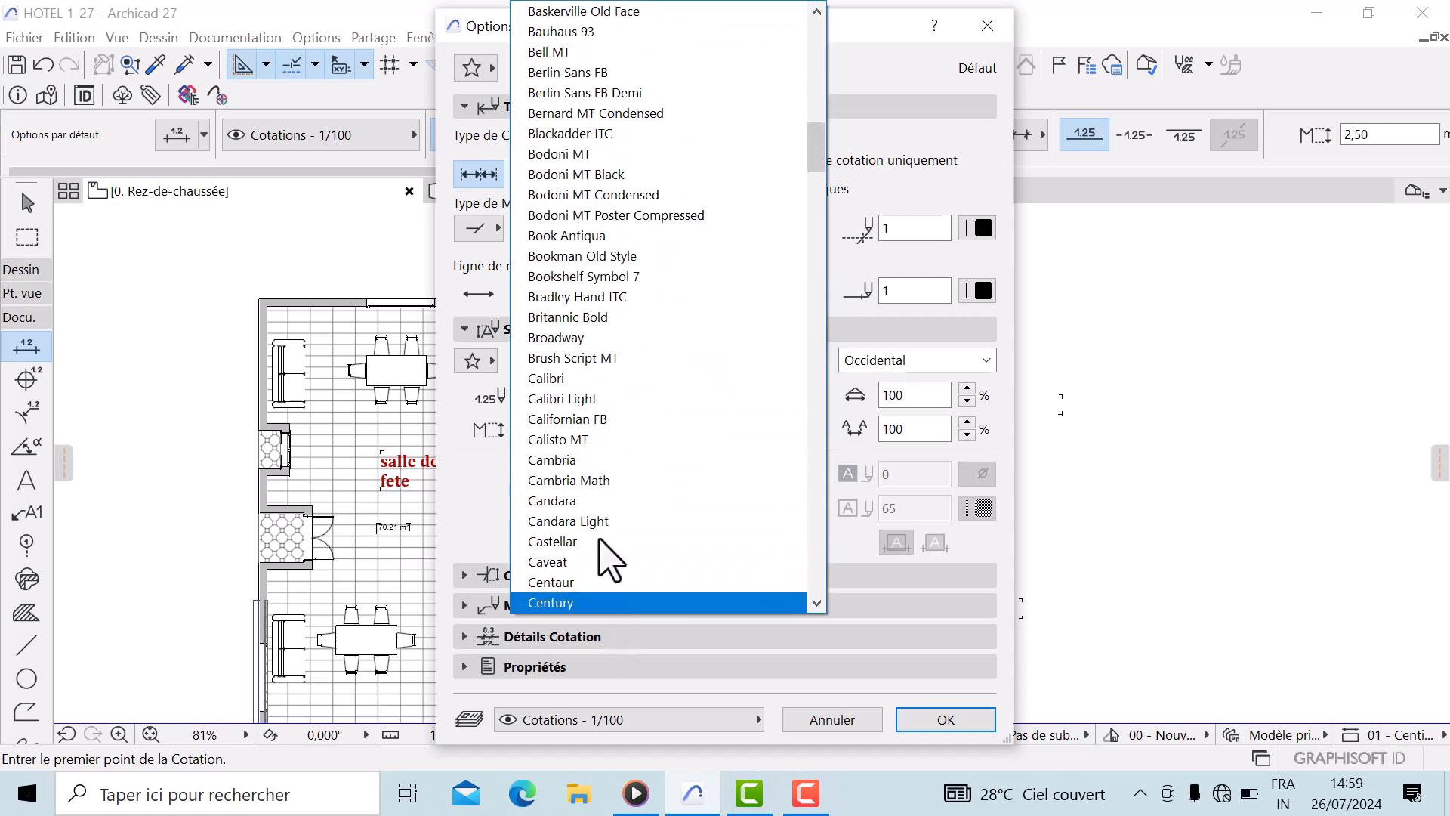
left_click(608, 460)
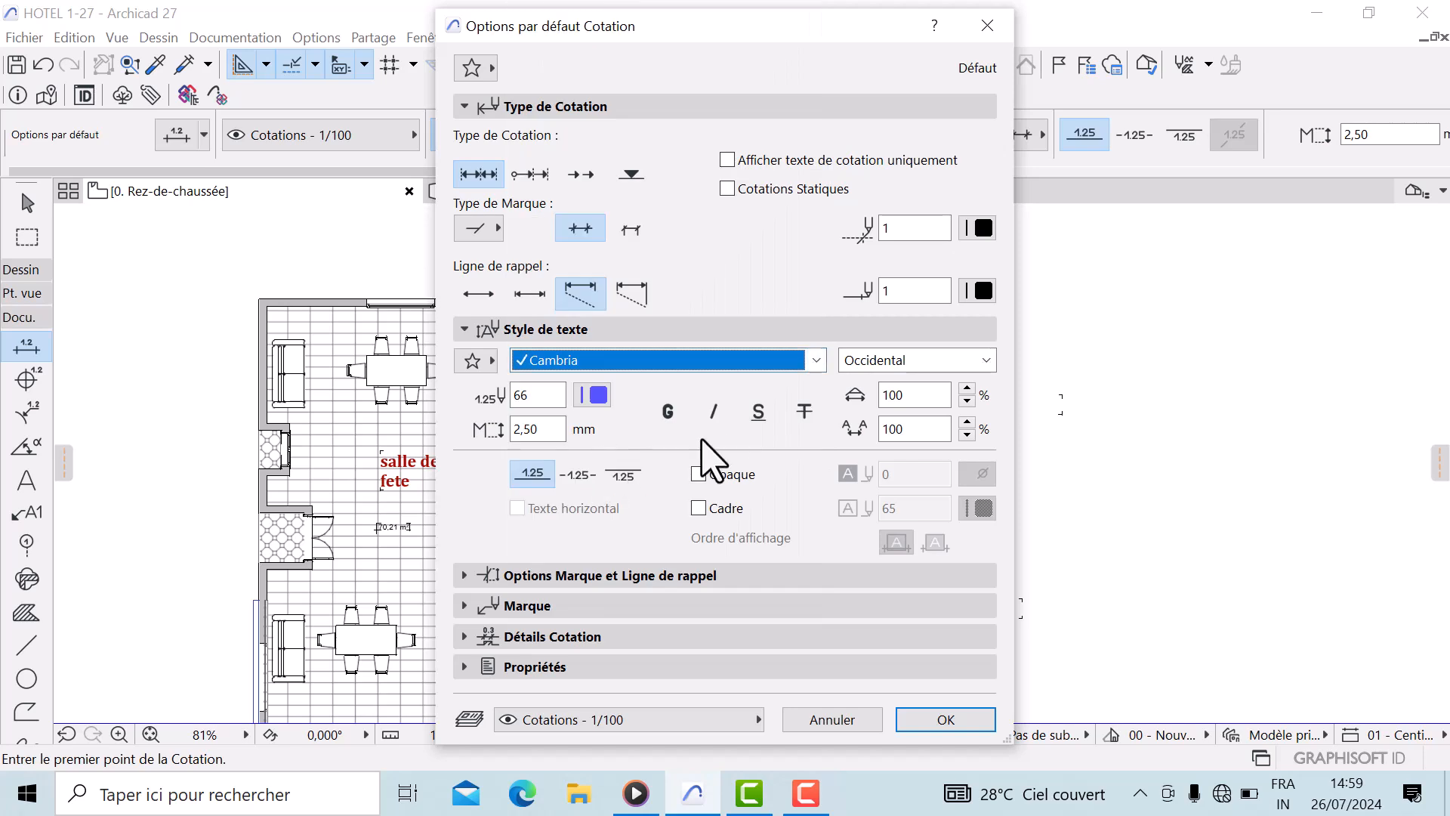
left_click(595, 392)
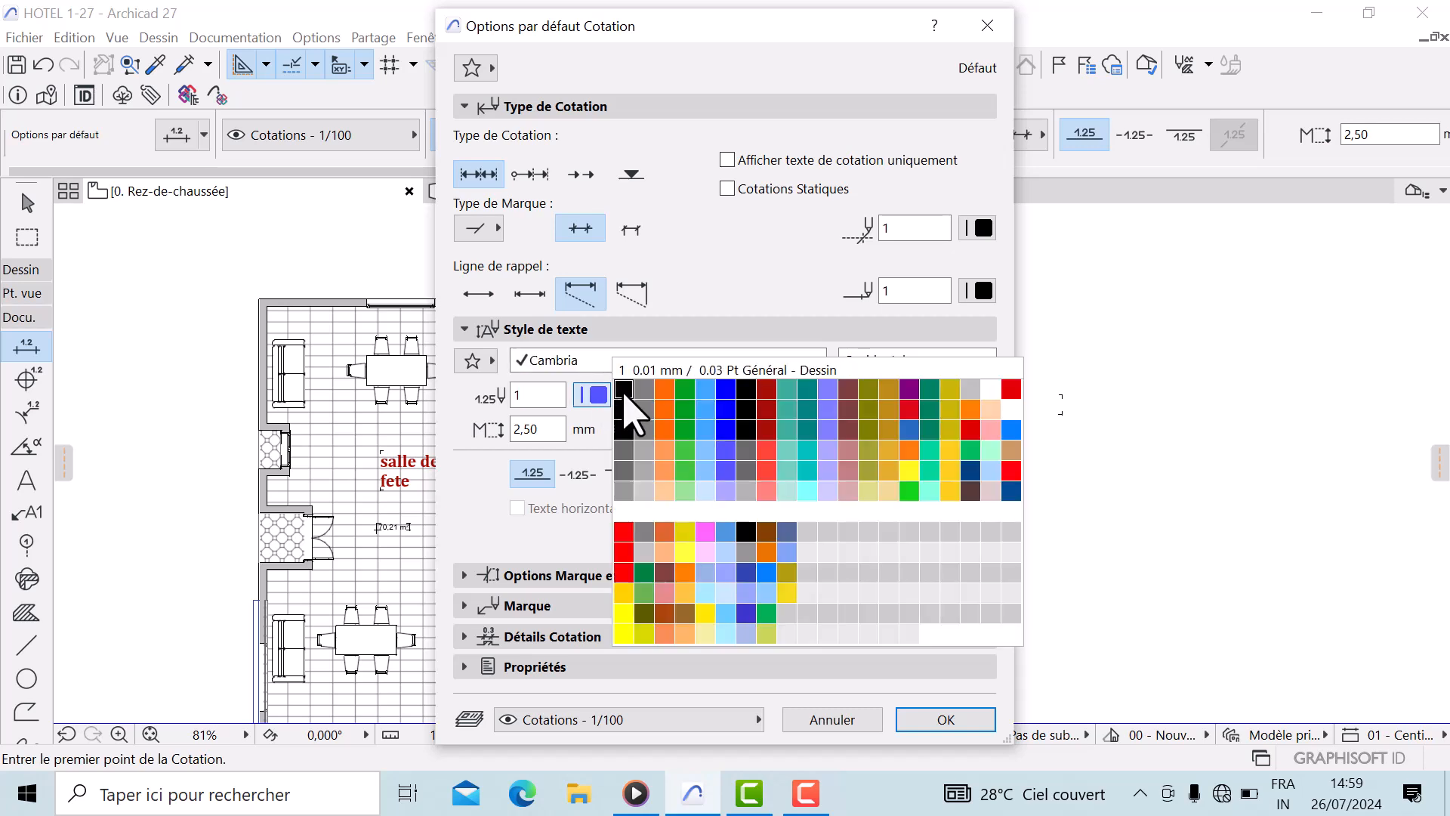
left_click(624, 390)
Set the dimension text height to 1,50 mm, make it italic, and confirm the default settings
left_click(544, 429)
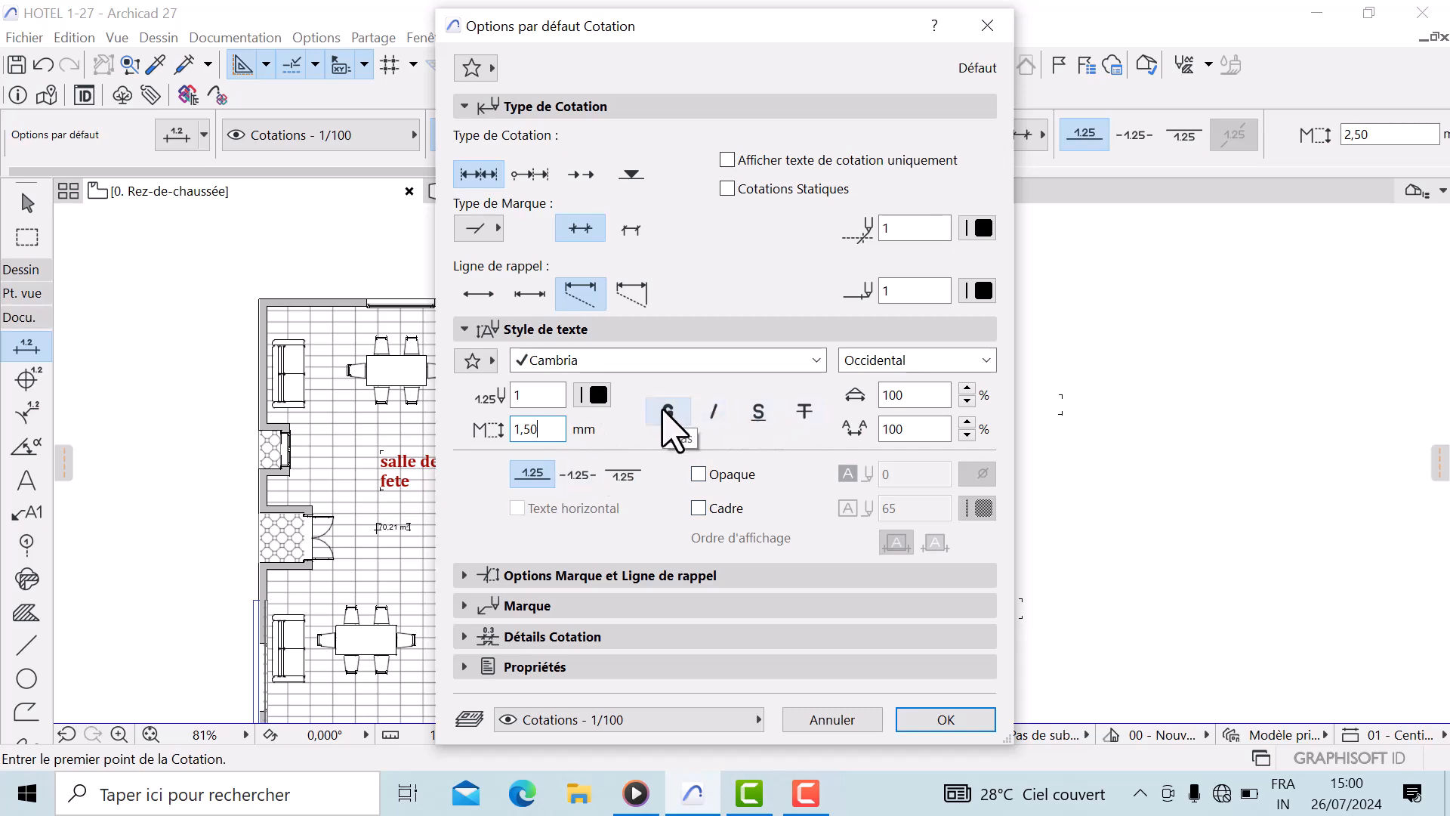
left_click(714, 411)
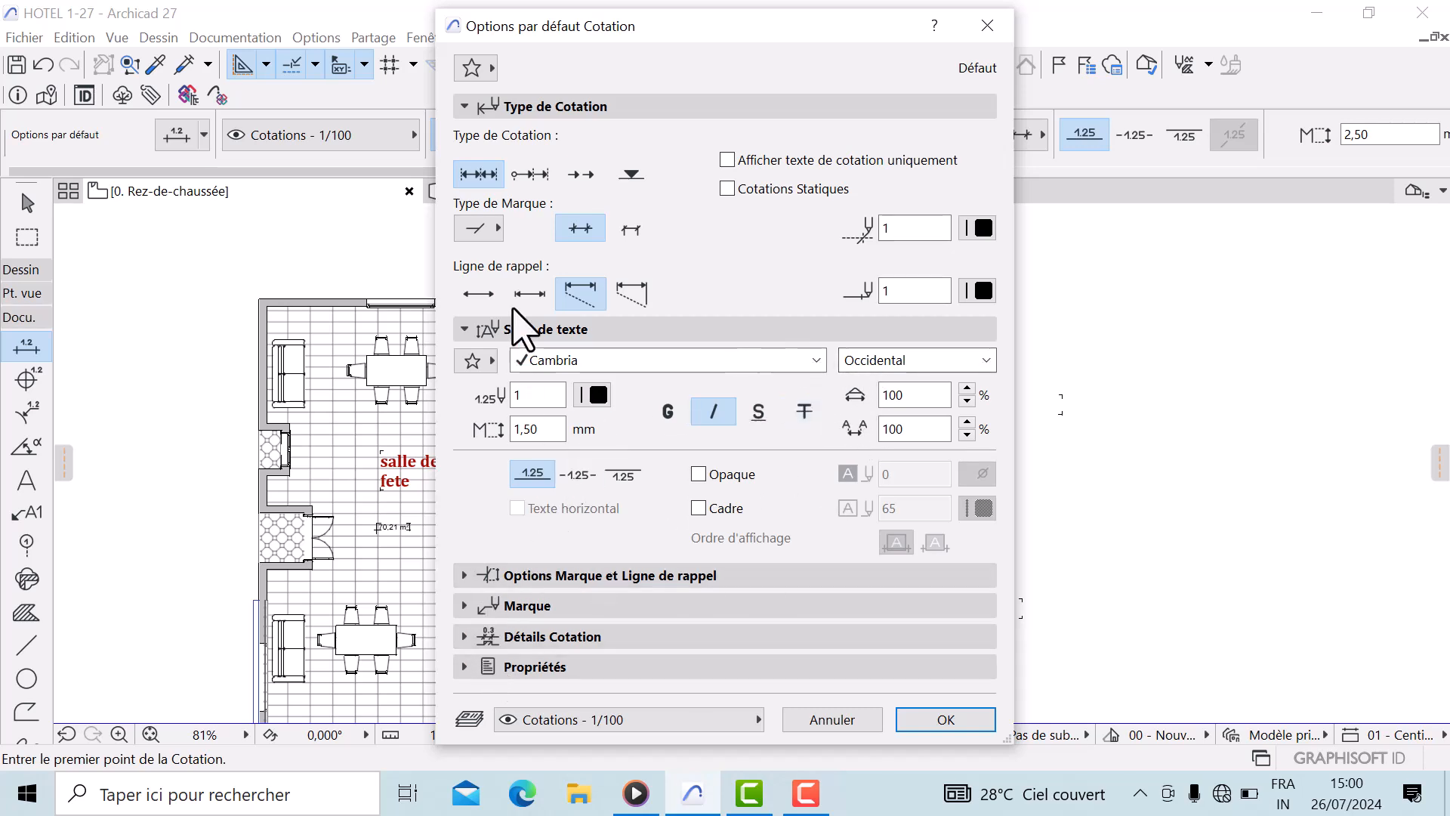
left_click(938, 718)
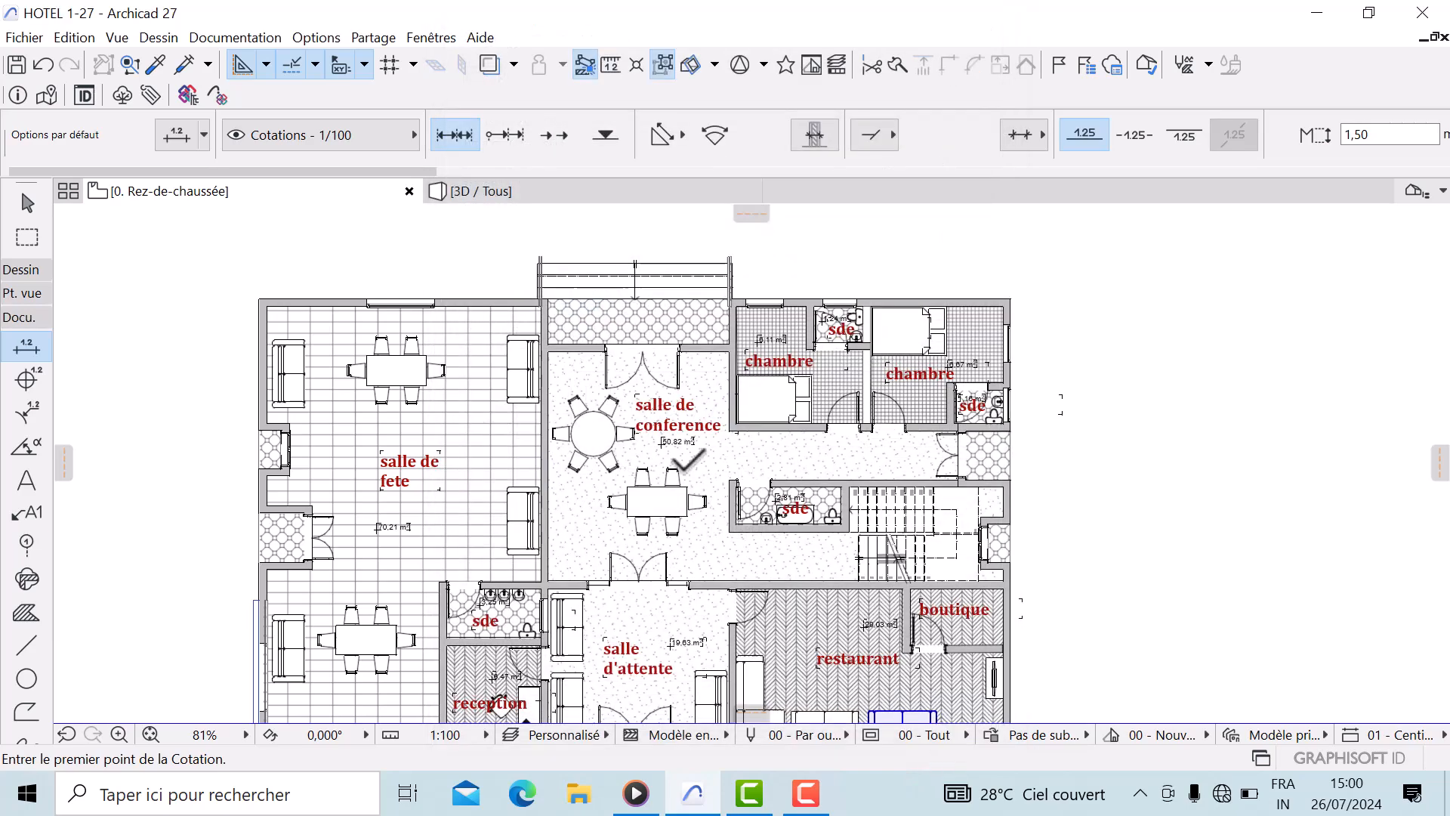
Start a vertical dimension chain on the right exterior wall, picking its upper corner and window edge points
scroll(543, 315, "up", 1)
middle_click_drag(544, 322, 555, 432)
scroll(619, 483, "down", 2)
middle_click_drag(811, 616, 500, 387)
scroll(615, 302, "up", 7)
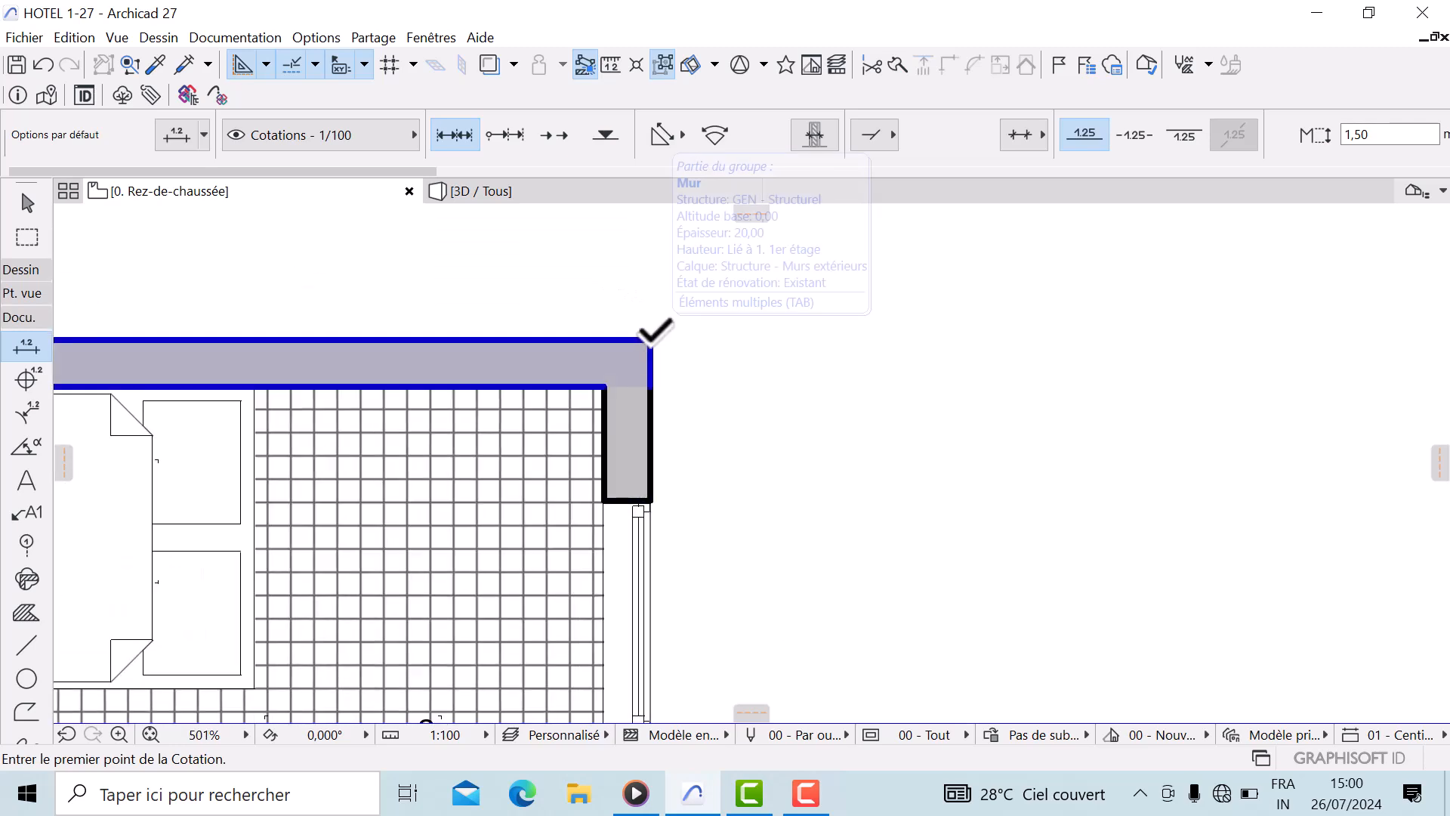
left_click(654, 330)
scroll(677, 287, "down", 3)
scroll(689, 340, "up", 4)
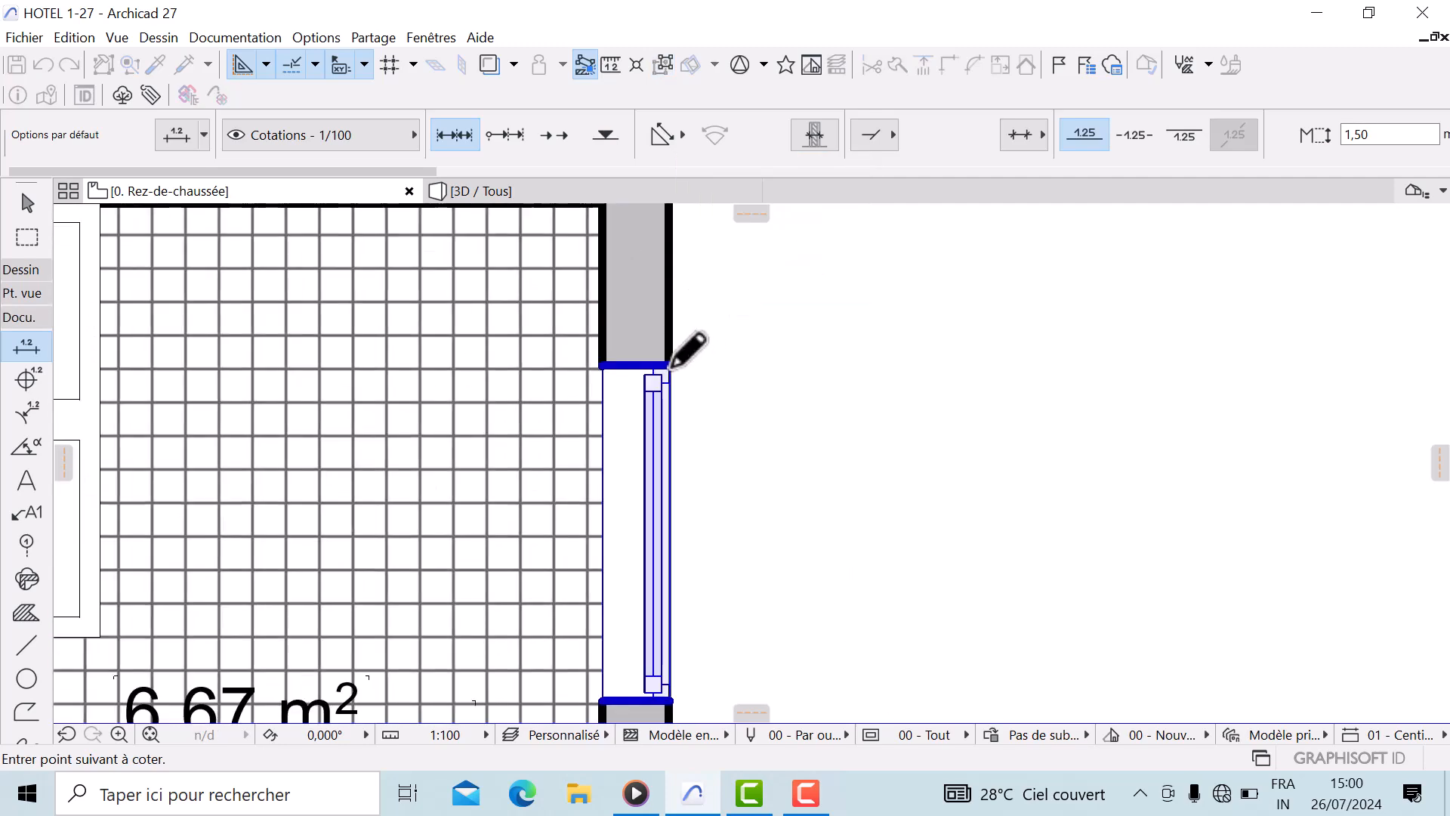
scroll(687, 324, "down", 3)
scroll(713, 385, "up", 4)
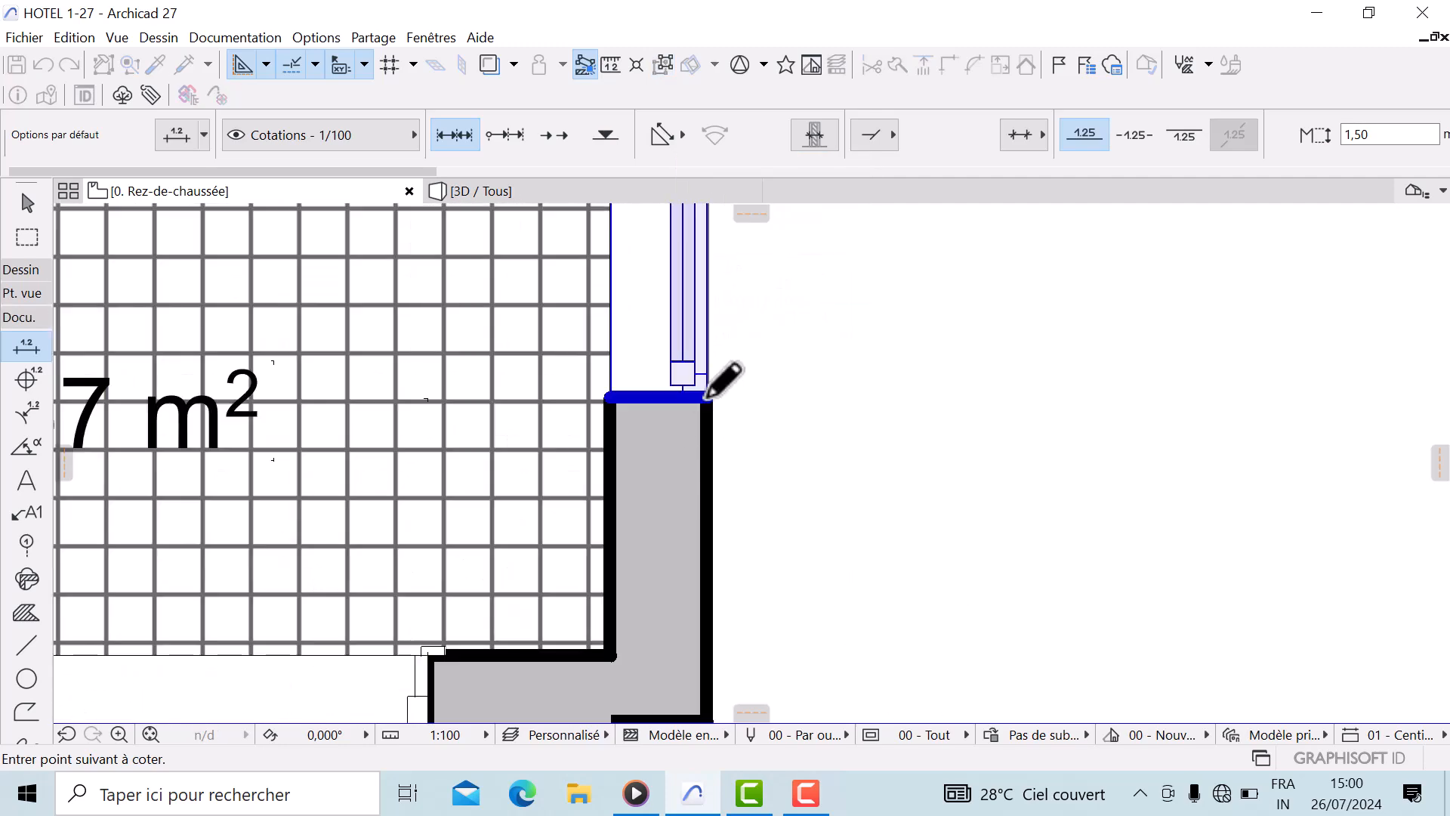
scroll(714, 529, "down", 3)
middle_click_drag(695, 550, 664, 299)
scroll(683, 377, "up", 5)
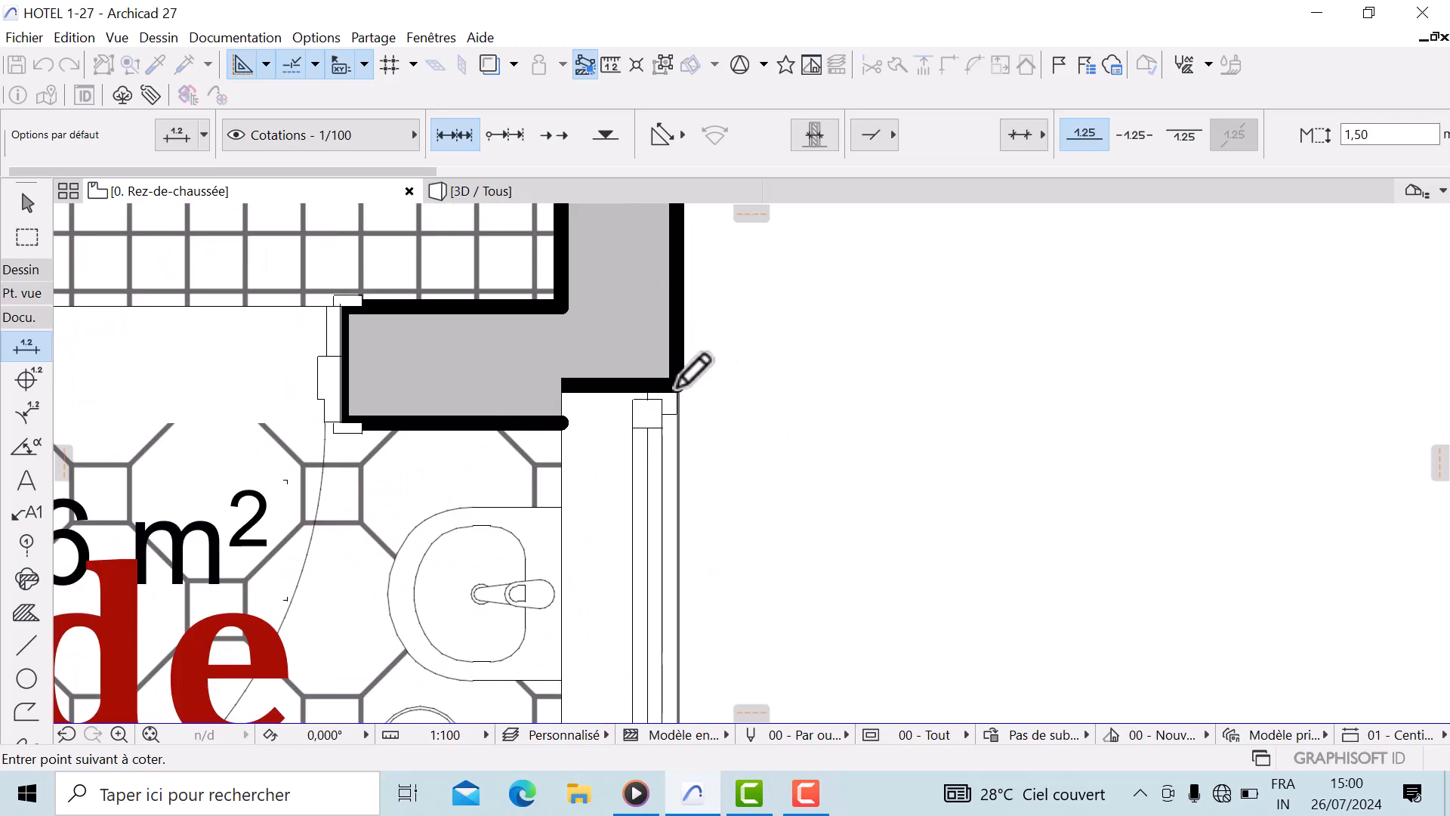
left_click(677, 392)
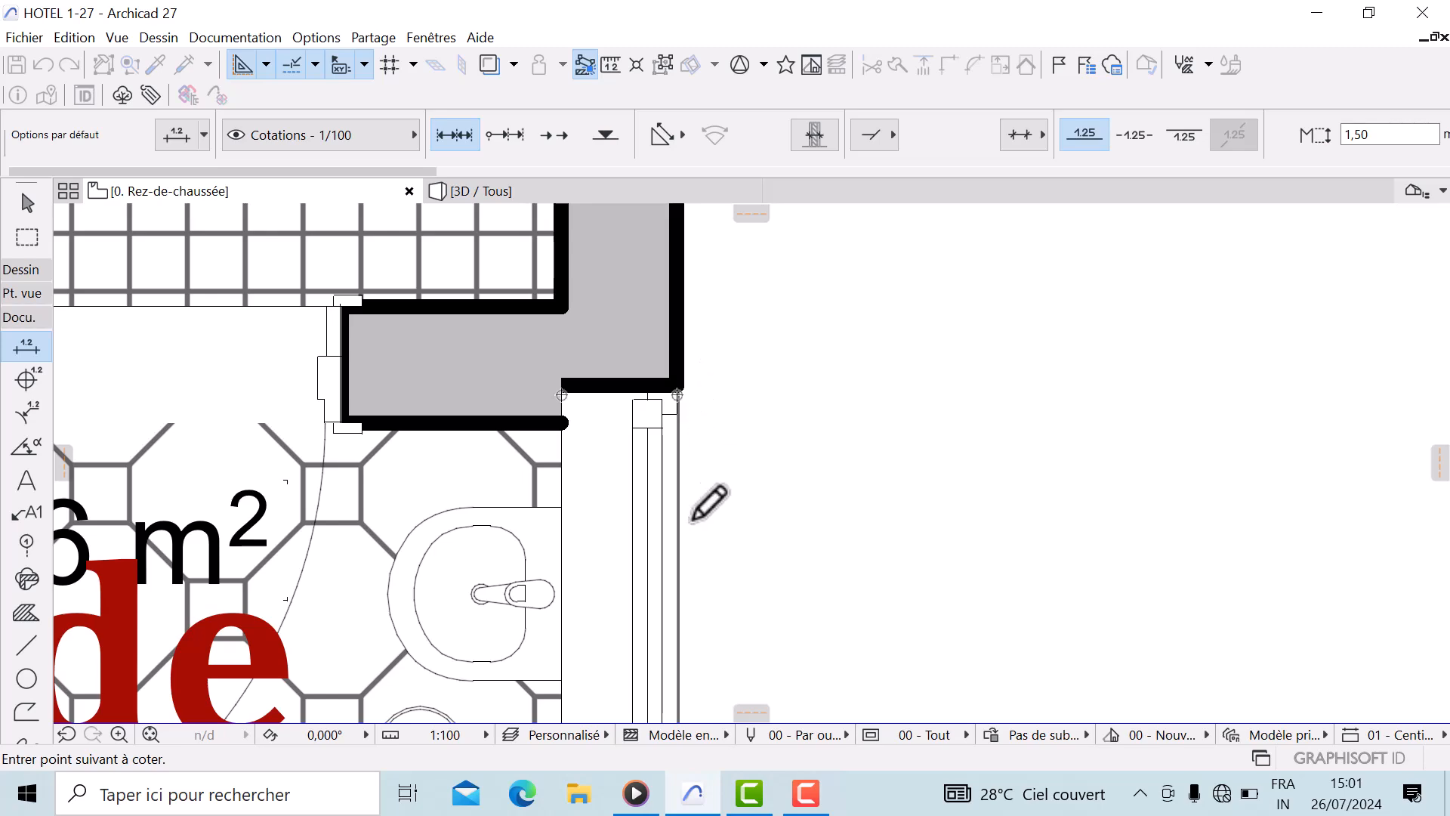
Continue picking points down the right facade and place the dimension line to the right of the plan
scroll(693, 518, "down", 4)
scroll(637, 451, "up", 4)
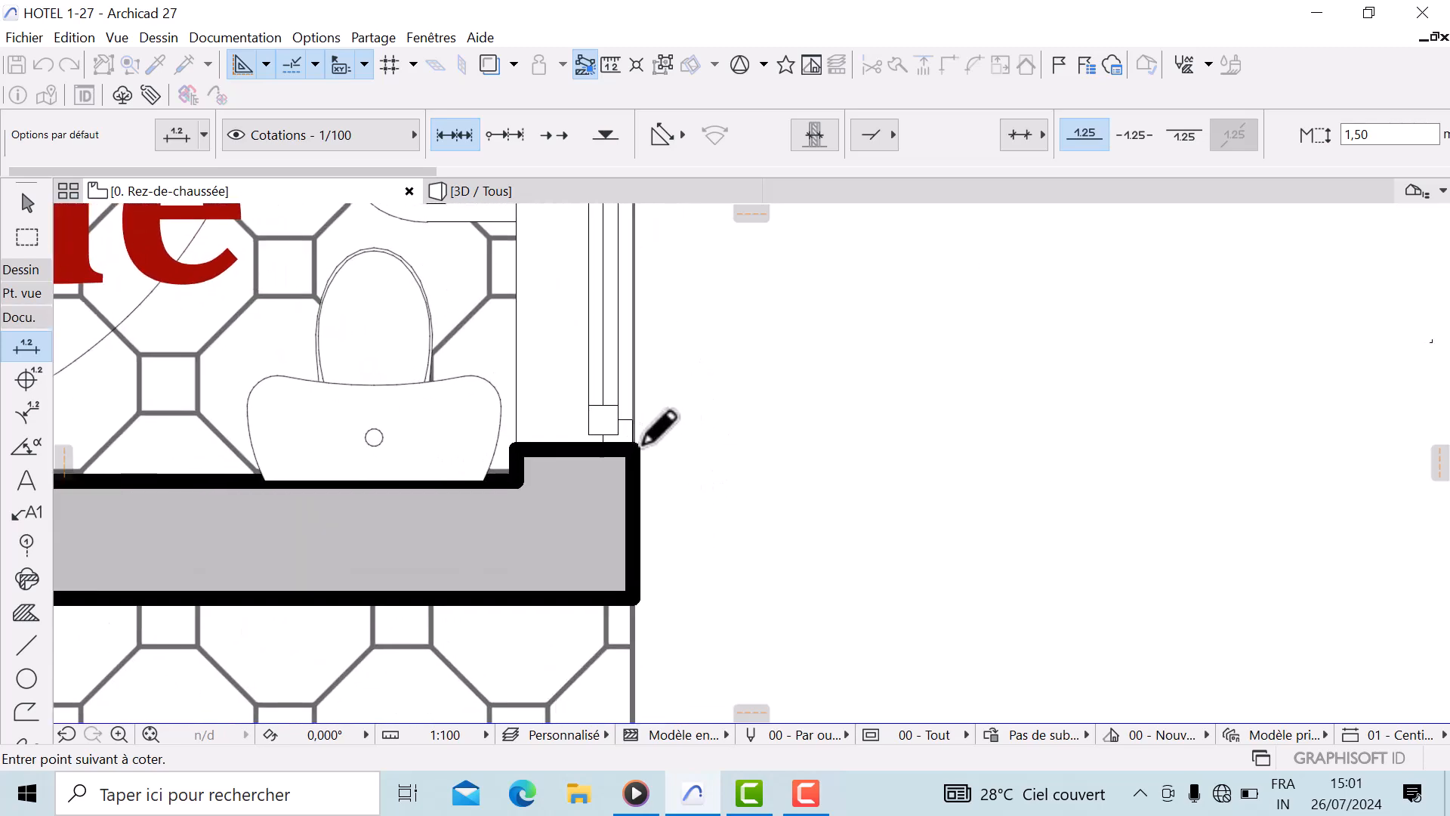
scroll(679, 346, "down", 4)
scroll(678, 339, "up", 4)
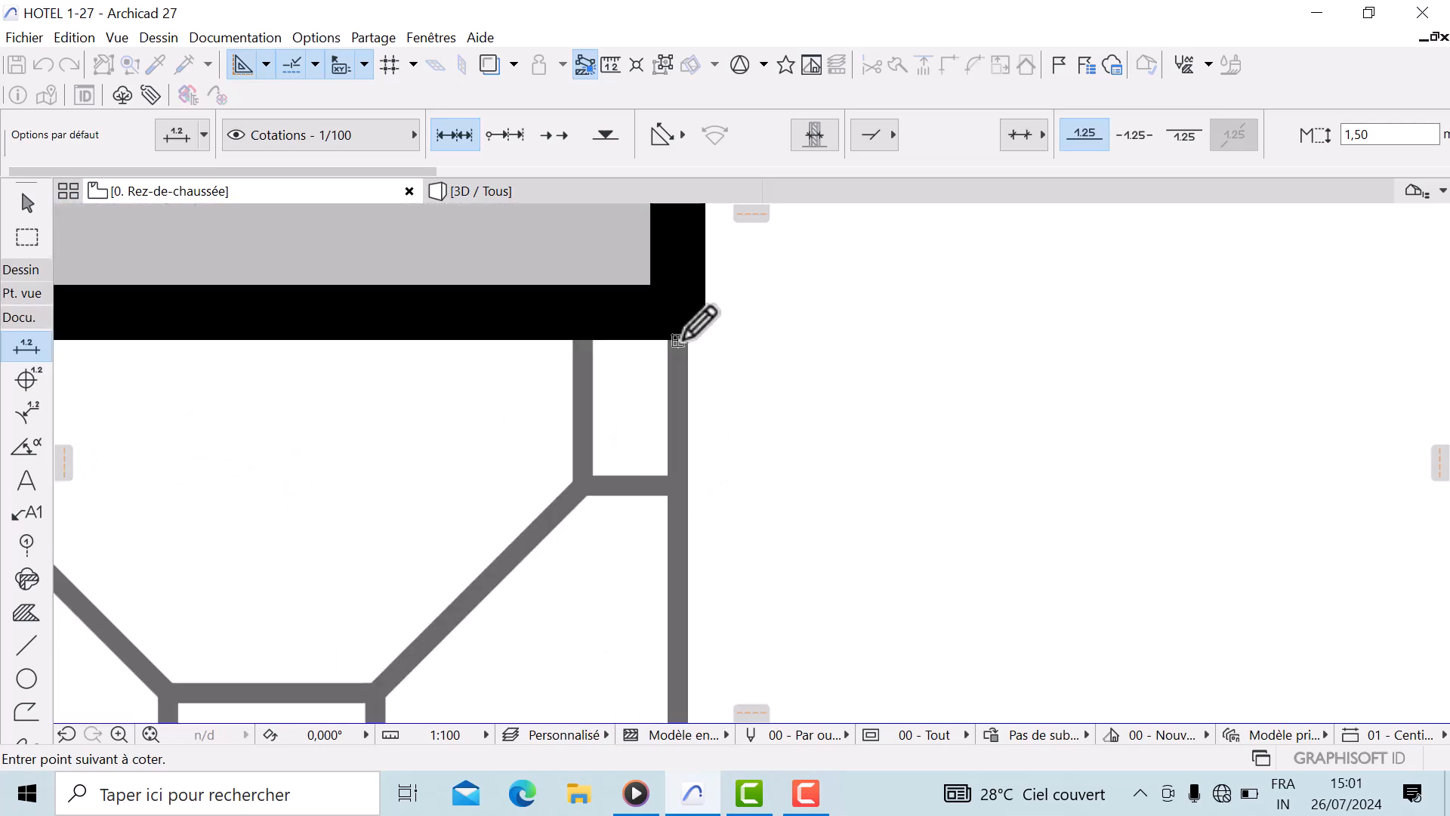
scroll(642, 529, "down", 5)
scroll(664, 408, "up", 3)
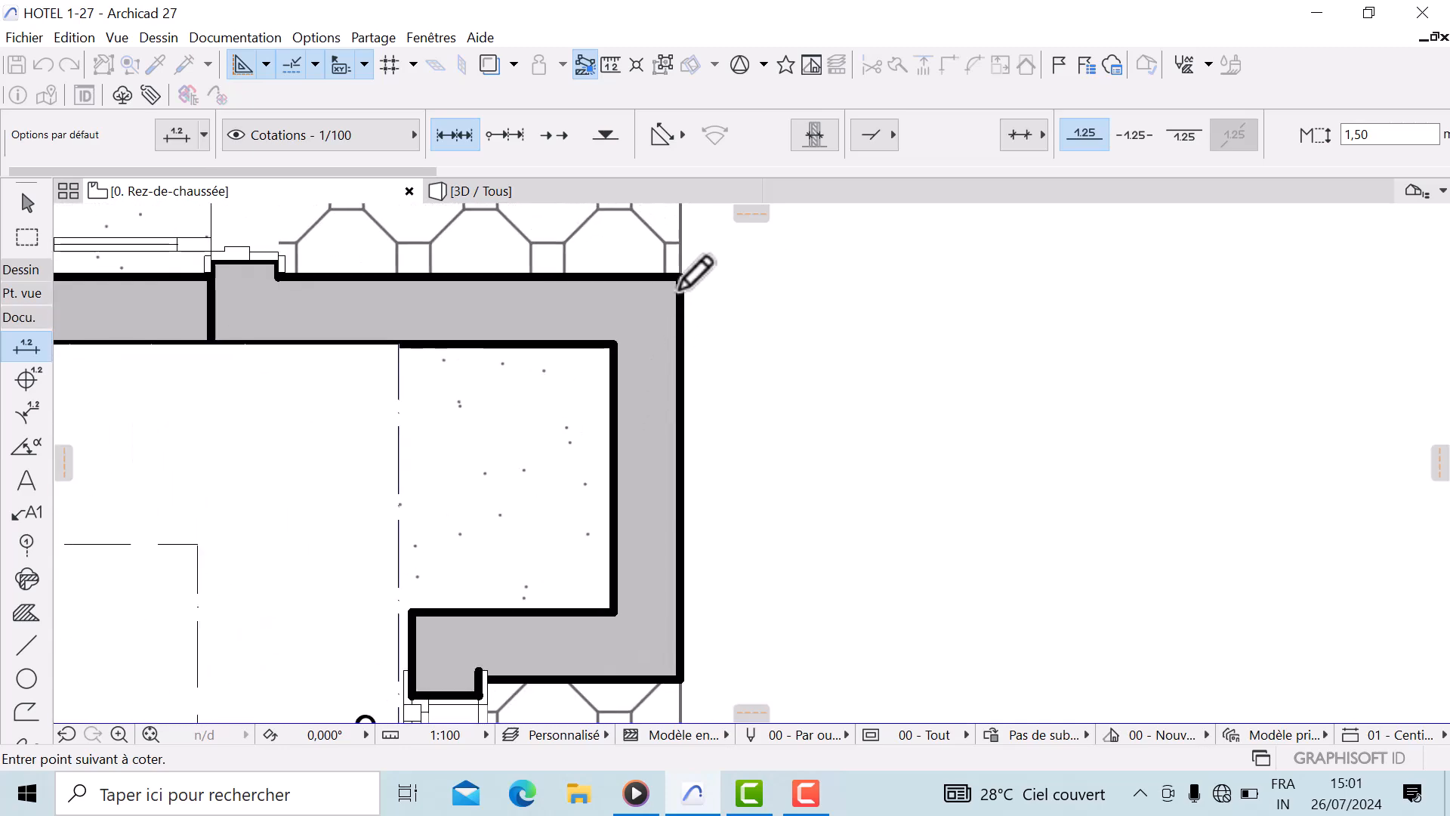
scroll(683, 528, "down", 4)
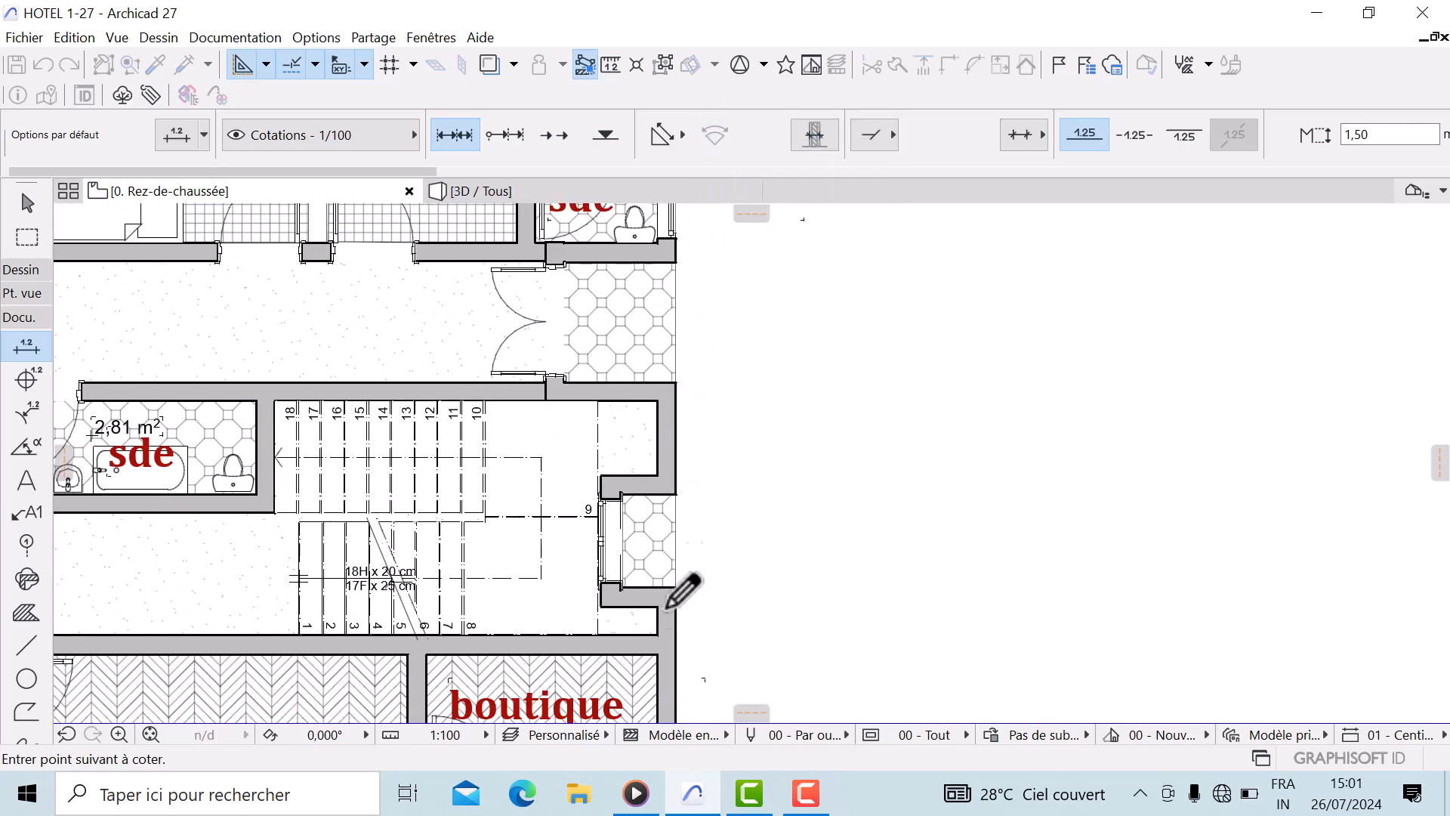
scroll(691, 404, "up", 3)
scroll(680, 559, "down", 4)
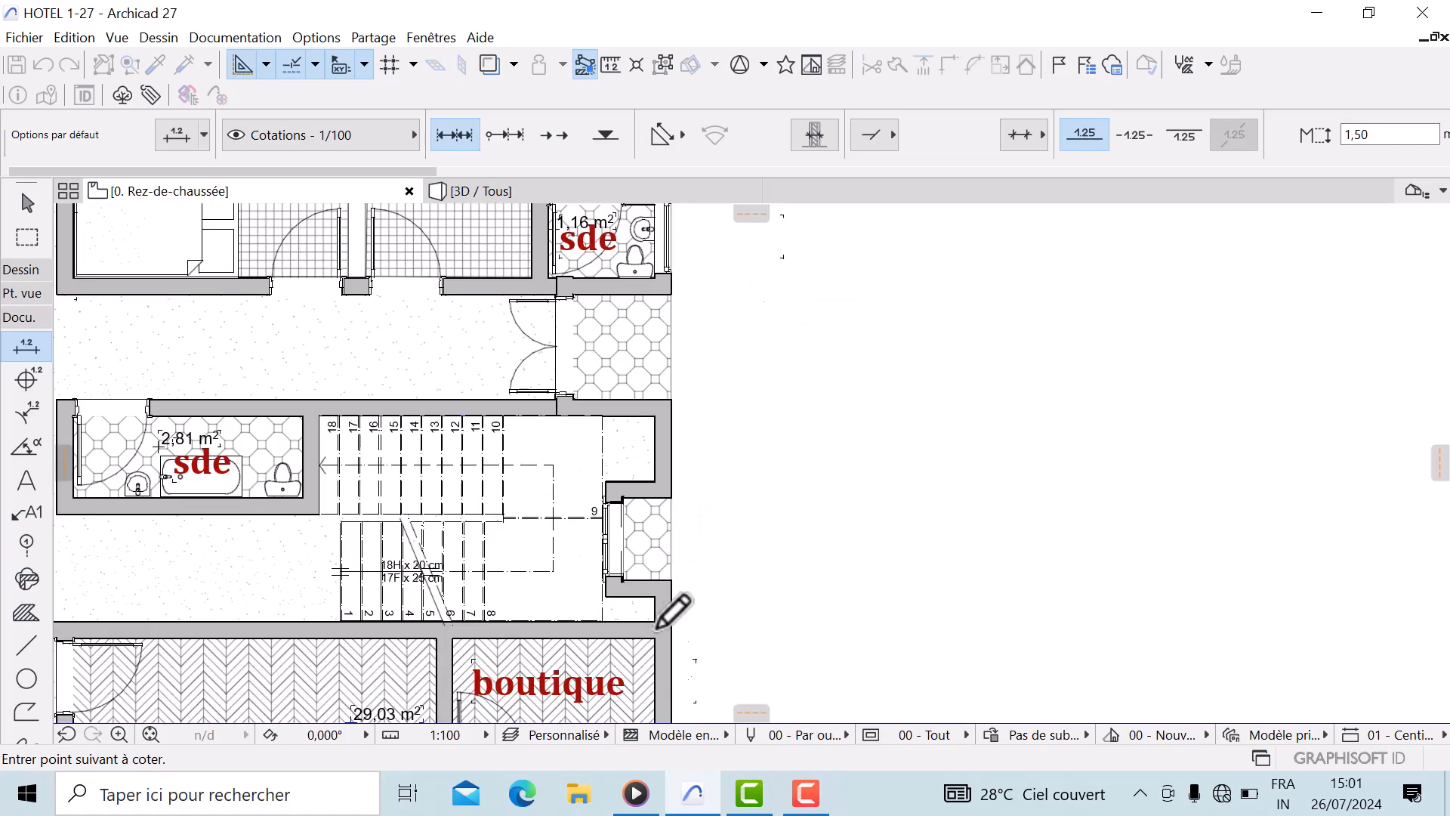
scroll(683, 453, "up", 4)
scroll(684, 521, "down", 4)
scroll(718, 423, "up", 6)
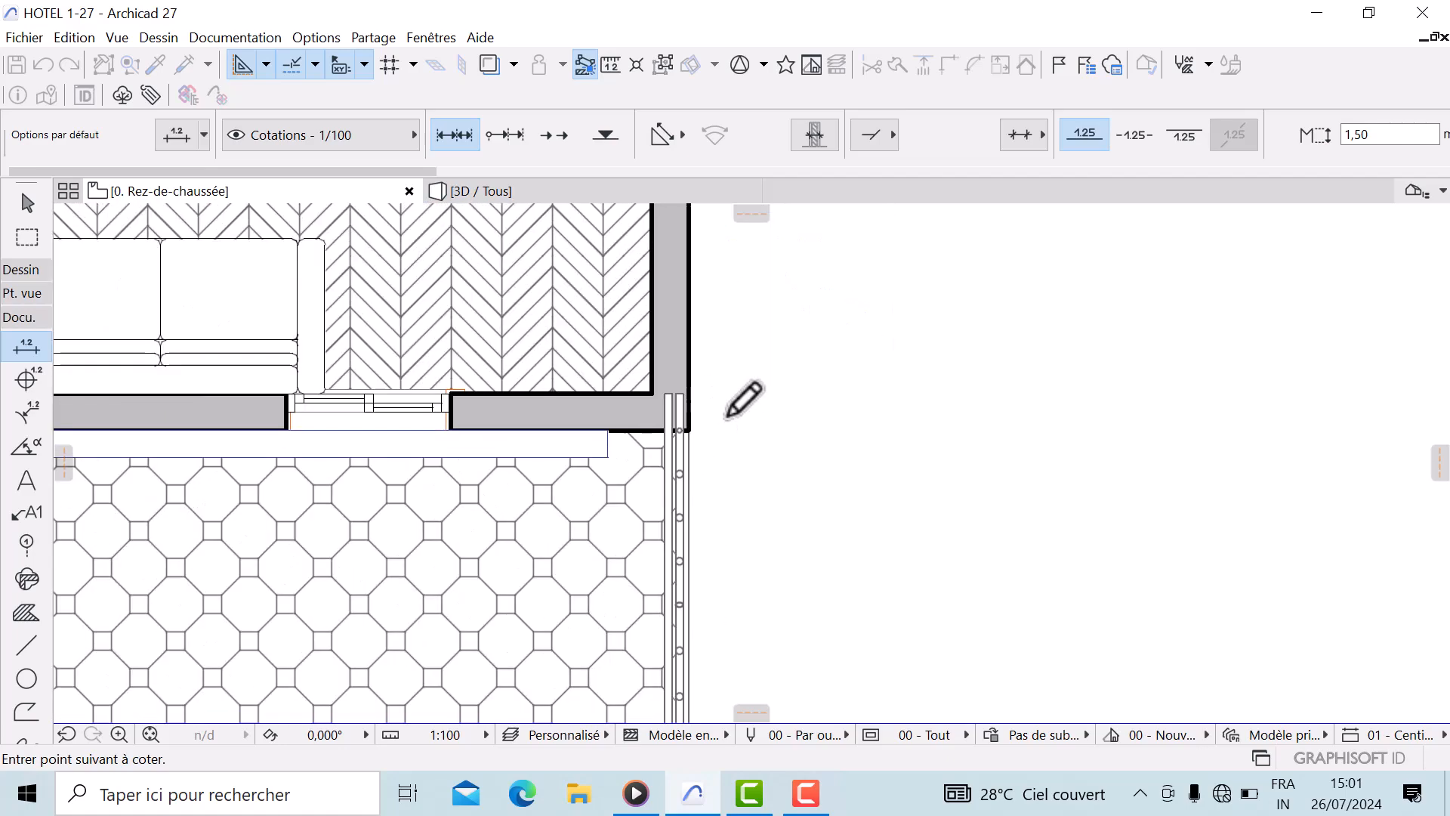
scroll(660, 423, "down", 5)
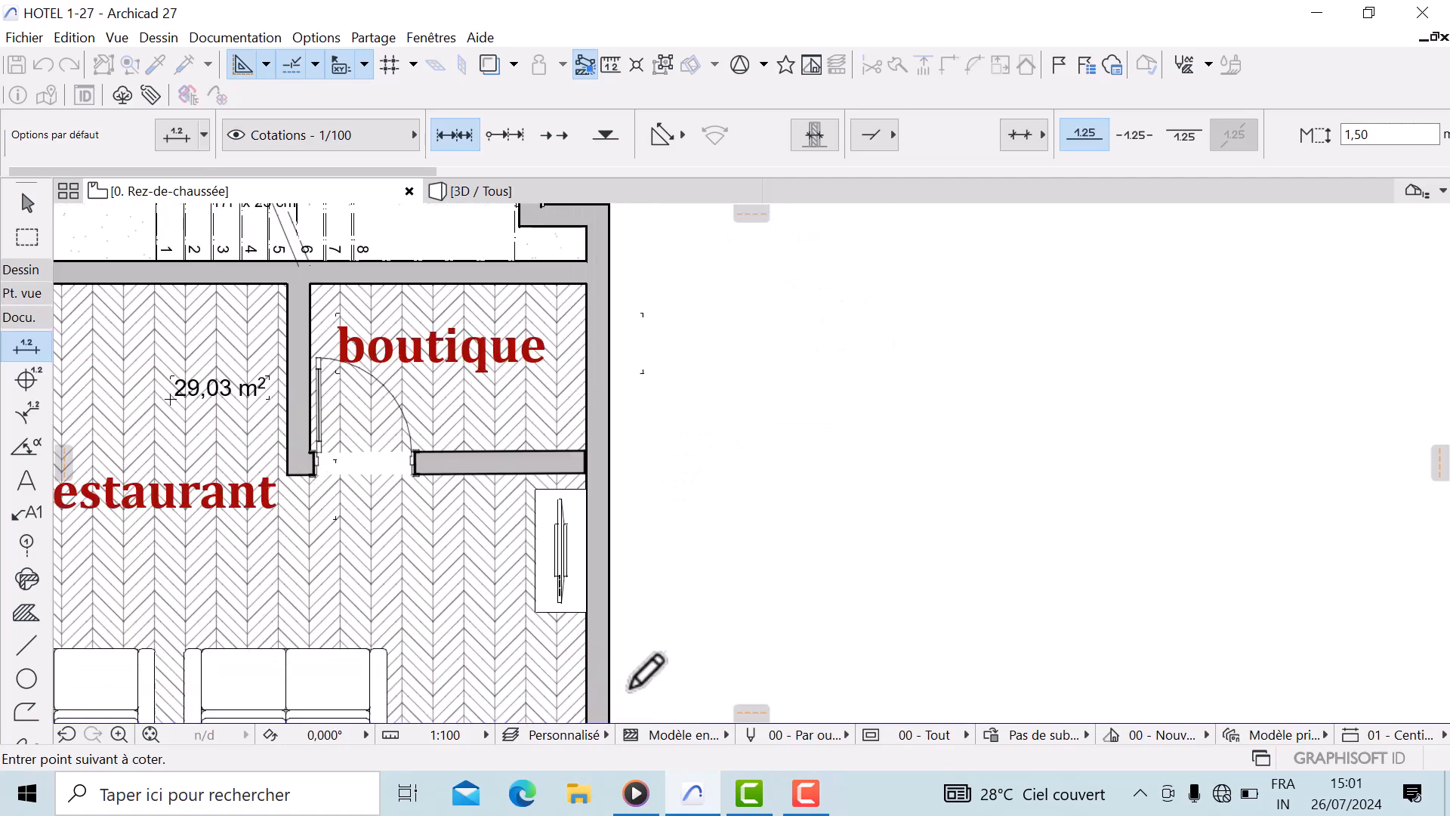
scroll(641, 503, "down", 5)
middle_click_drag(656, 583, 657, 682)
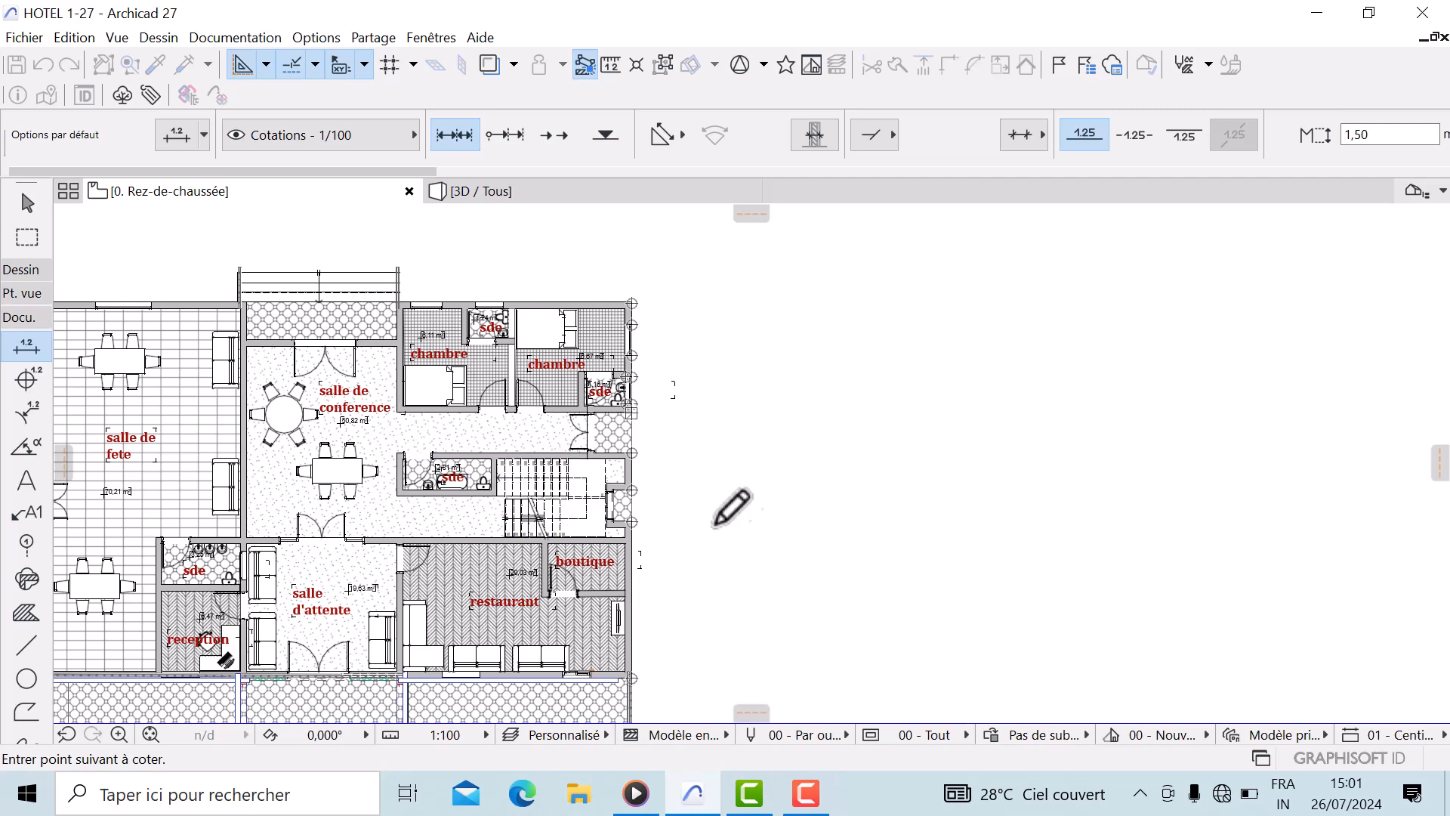
double_click(665, 513)
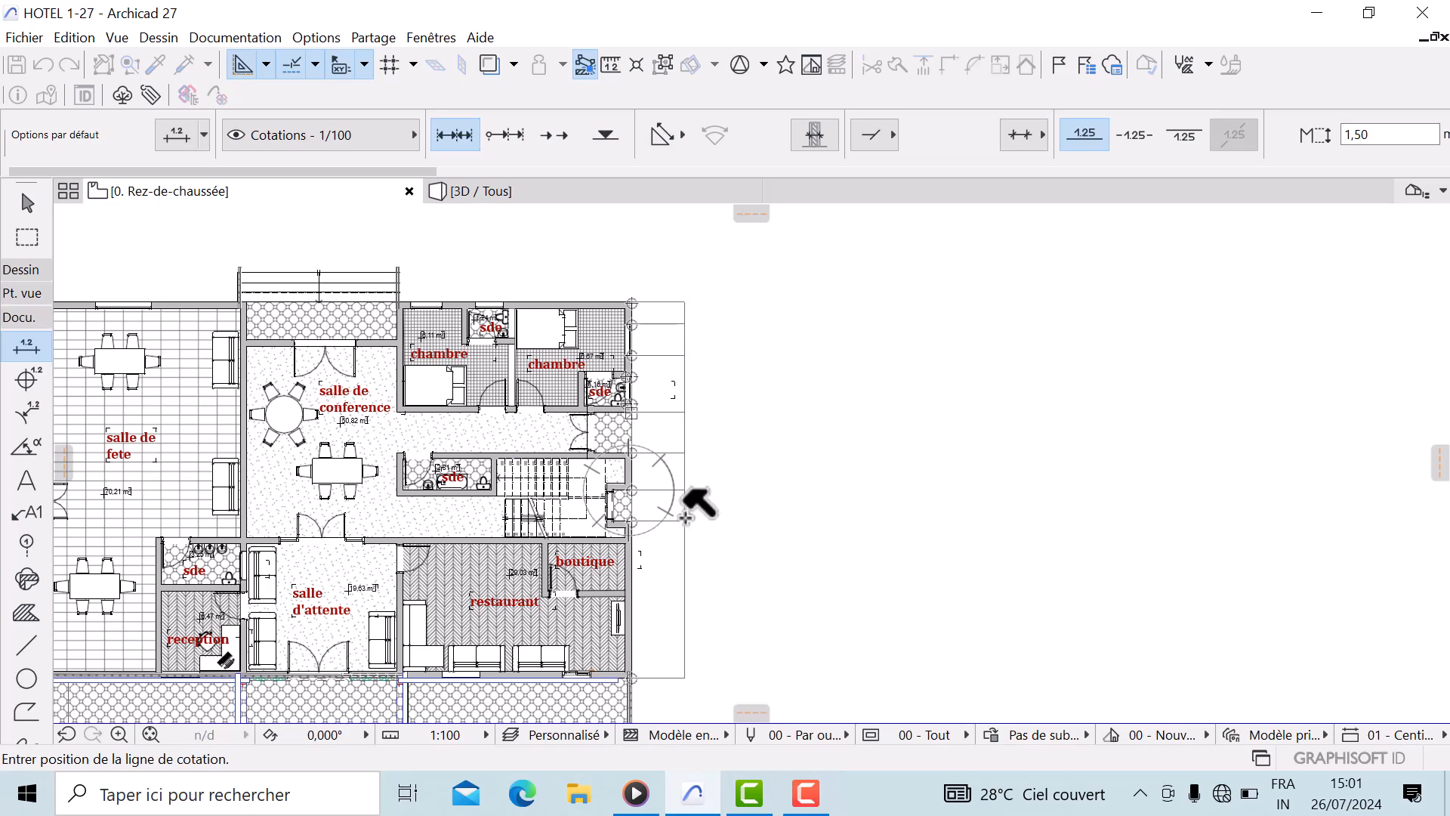
scroll(688, 518, "up", 4)
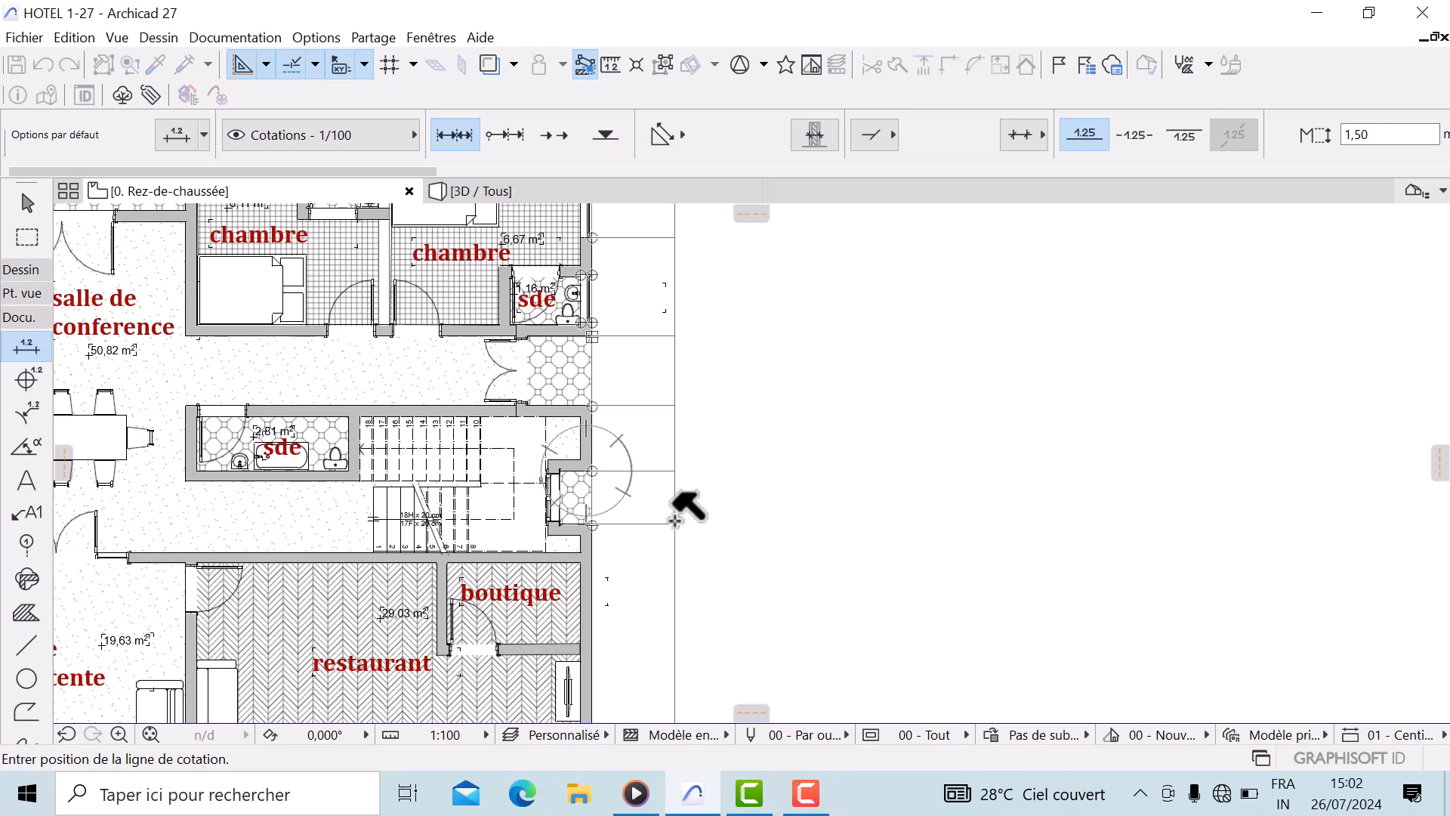
left_click(676, 518)
Create an additional vertical dimension chain farther out along the right facade
scroll(690, 501, "up", 5)
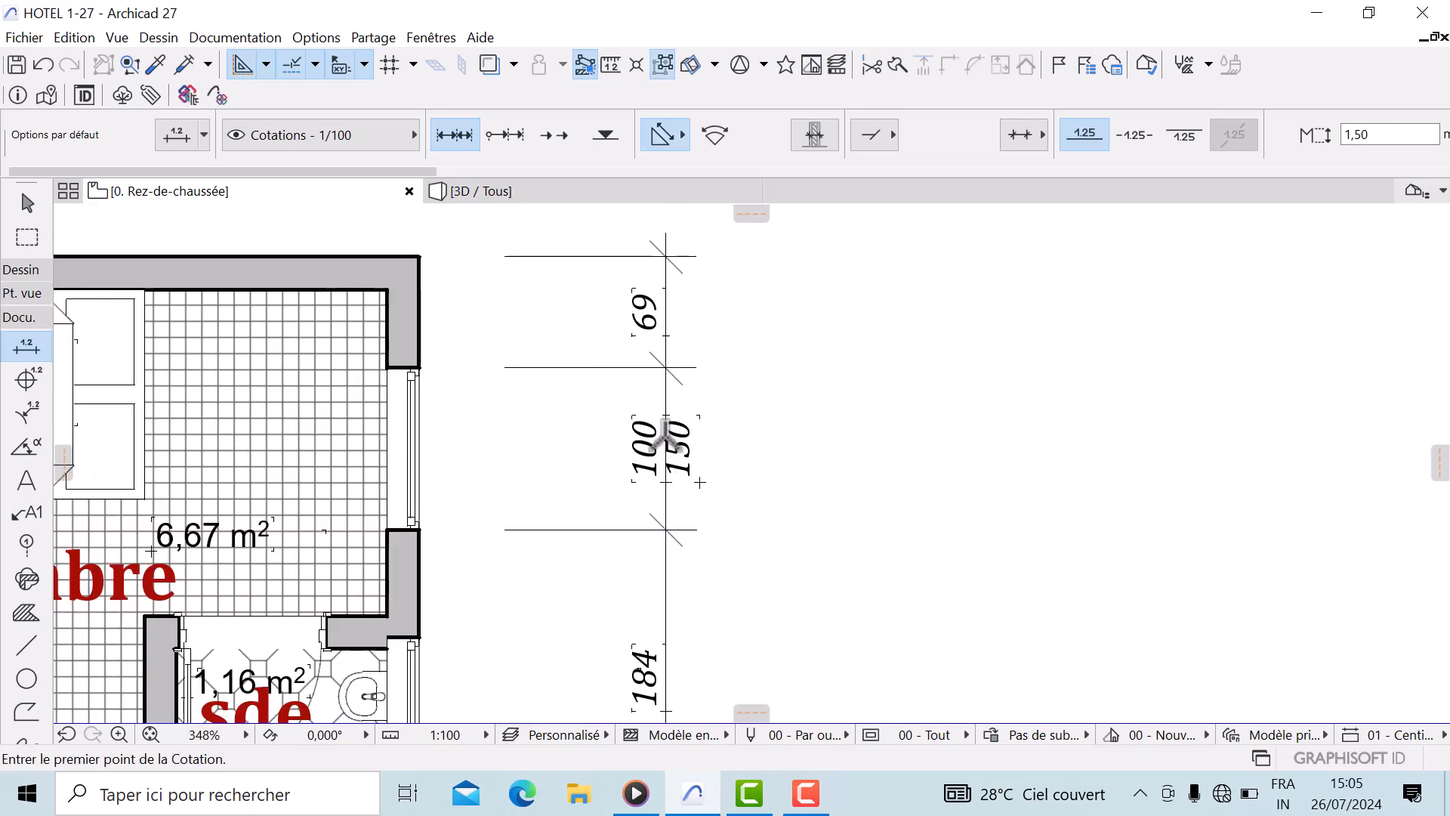
scroll(604, 419, "down", 5)
scroll(550, 395, "down", 3)
scroll(521, 382, "up", 5)
scroll(603, 253, "up", 3)
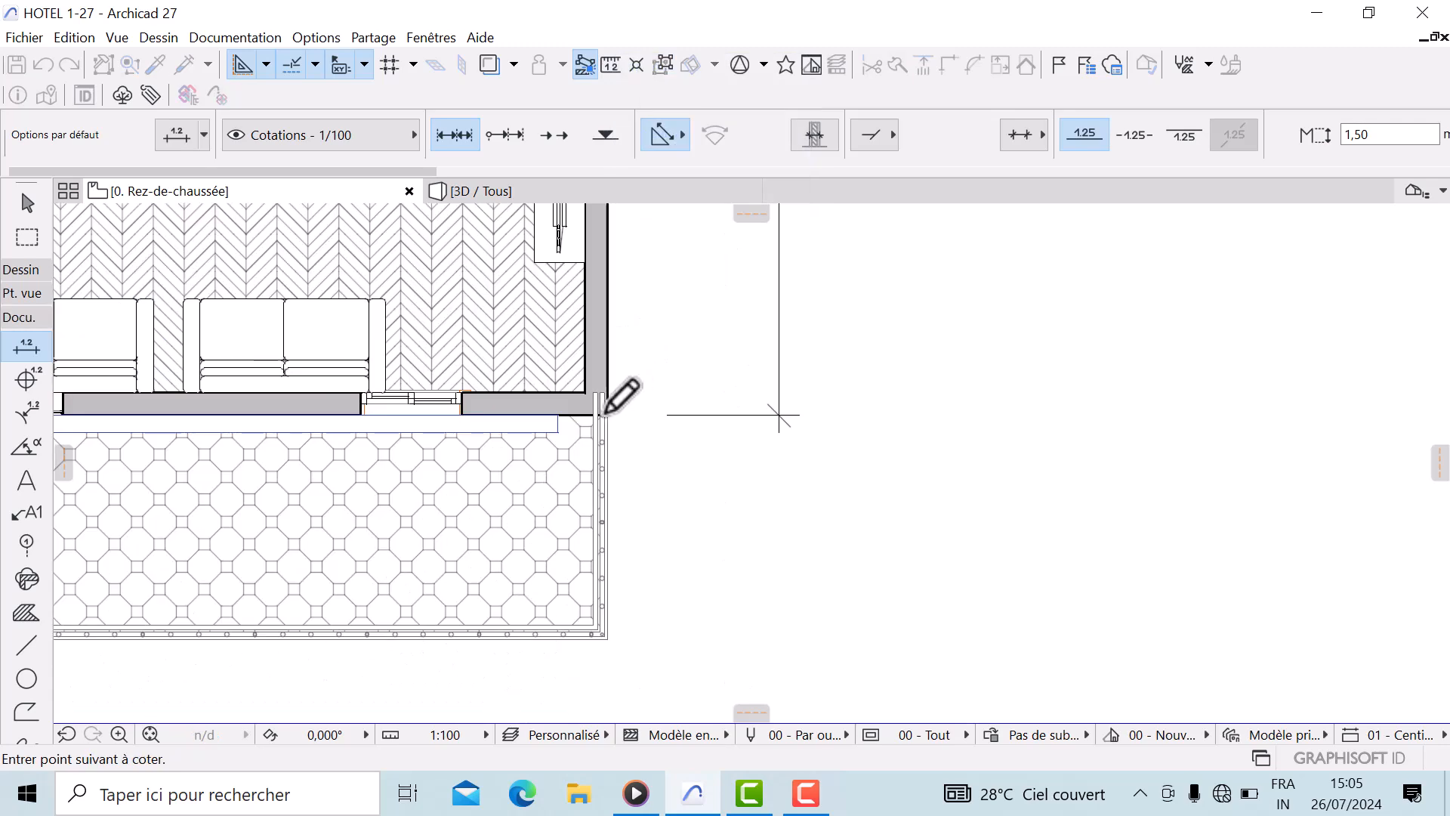
scroll(709, 431, "down", 4)
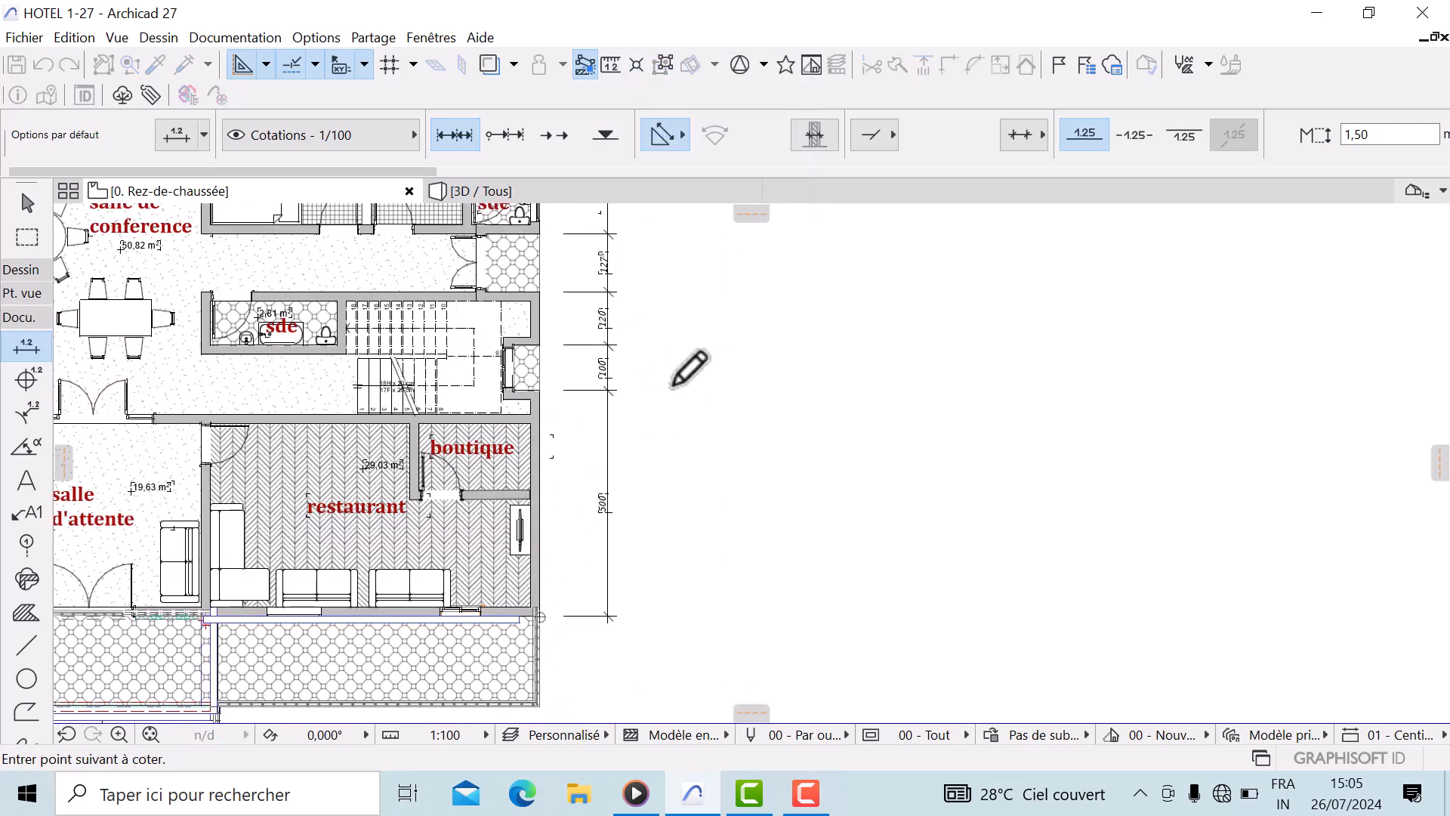
double_click(697, 399)
left_click(672, 386)
middle_click_drag(555, 364, 491, 604)
scroll(542, 361, "up", 5)
middle_click_drag(560, 389, 928, 450)
scroll(582, 404, "up", 3)
scroll(898, 481, "up", 5)
scroll(894, 475, "down", 5)
middle_click_drag(538, 376, 537, 365)
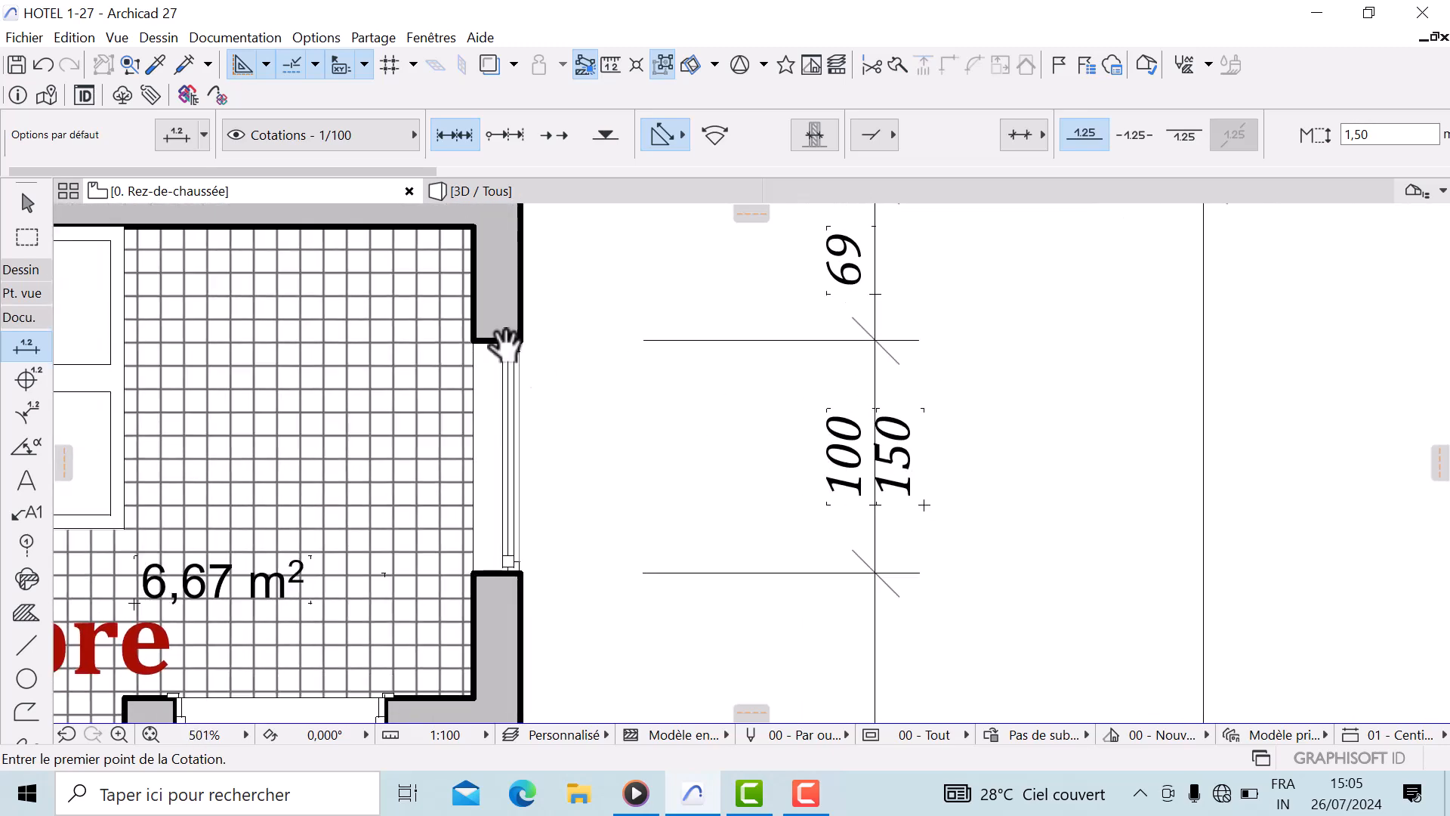
scroll(918, 460, "down", 1)
middle_click_drag(918, 460, 841, 458)
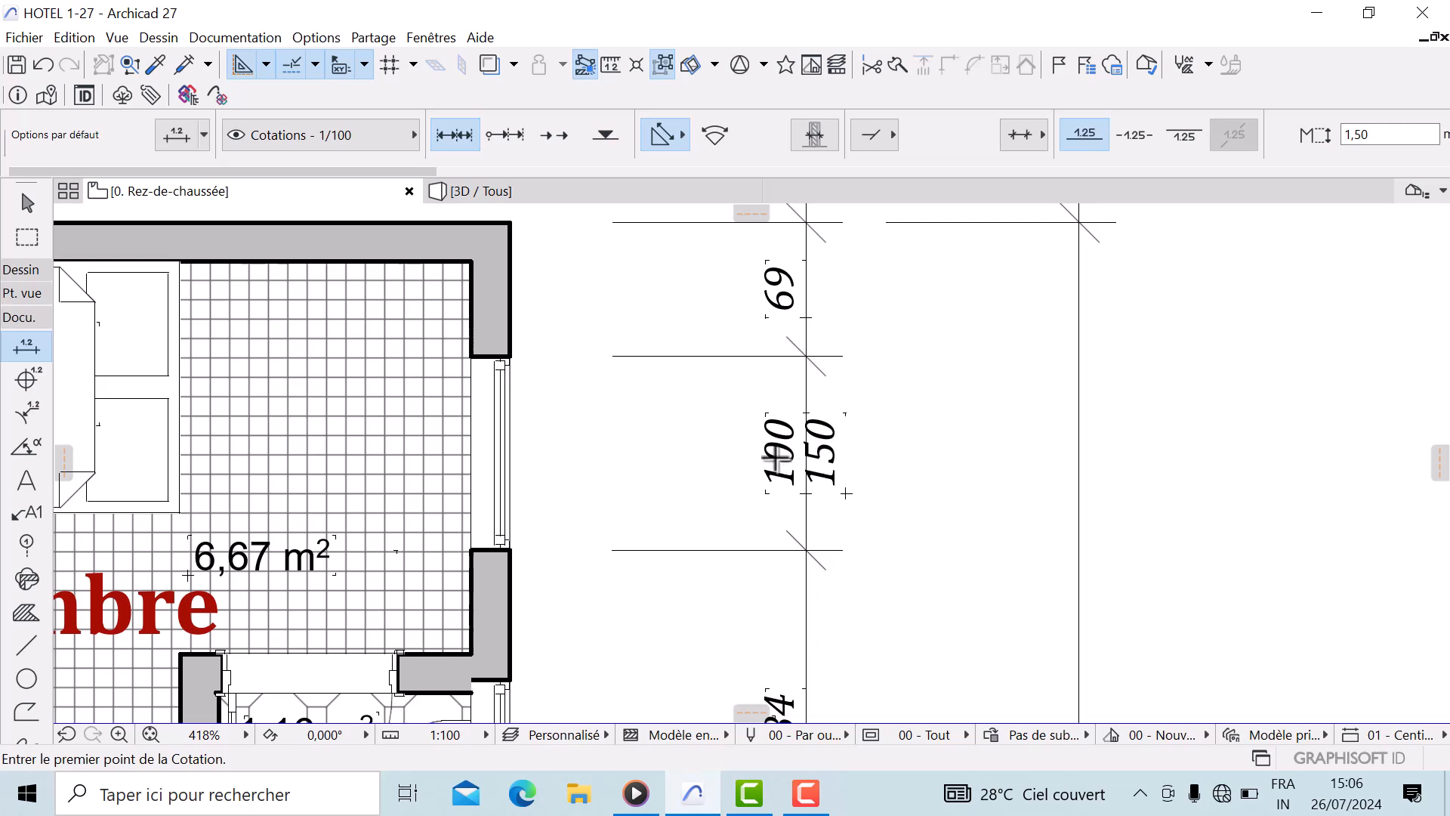
Select the inner vertical dimension chain on the right facade and enable showing opening heights in its dimension details
left_click(27, 203)
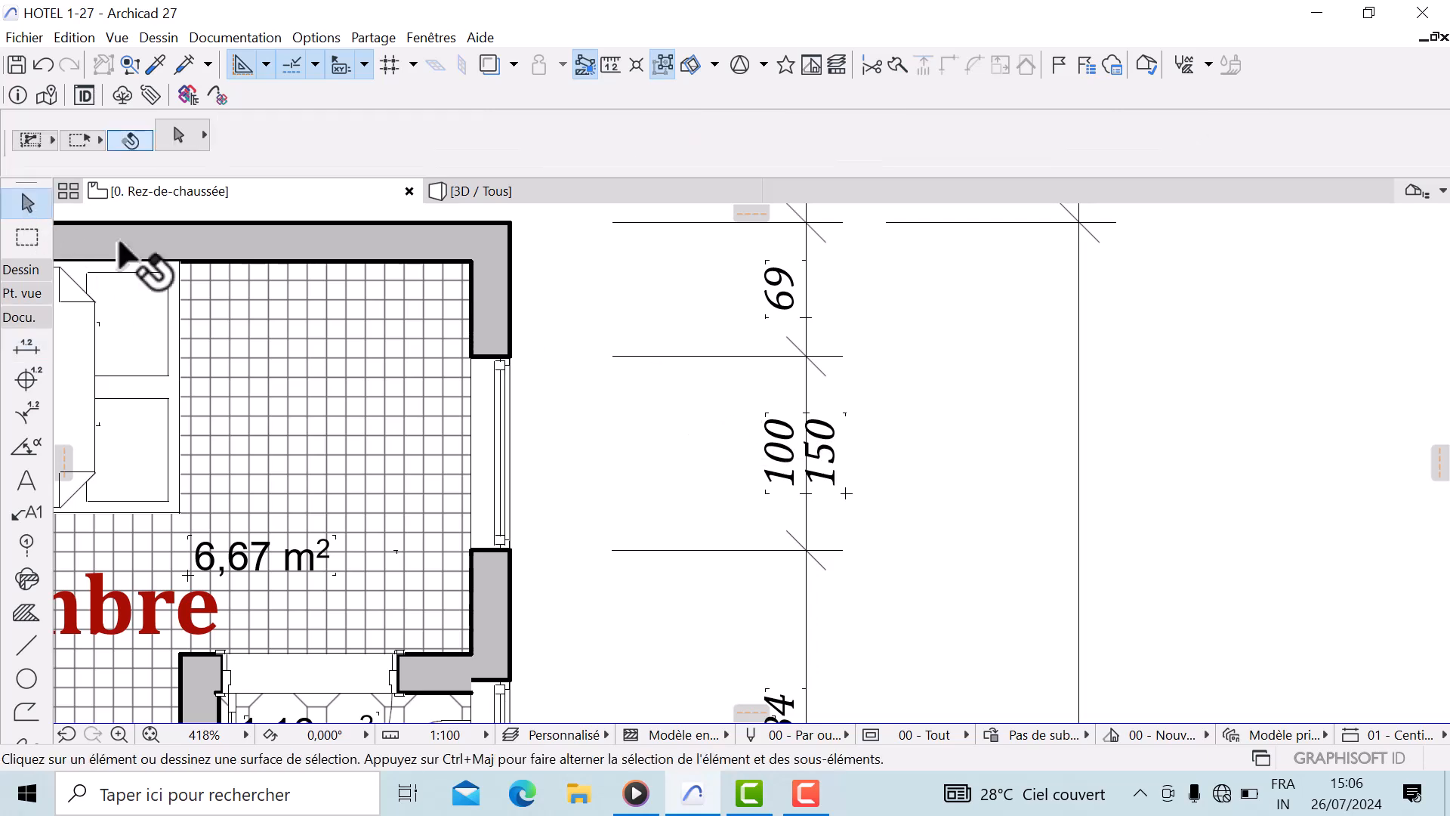
left_click(808, 336)
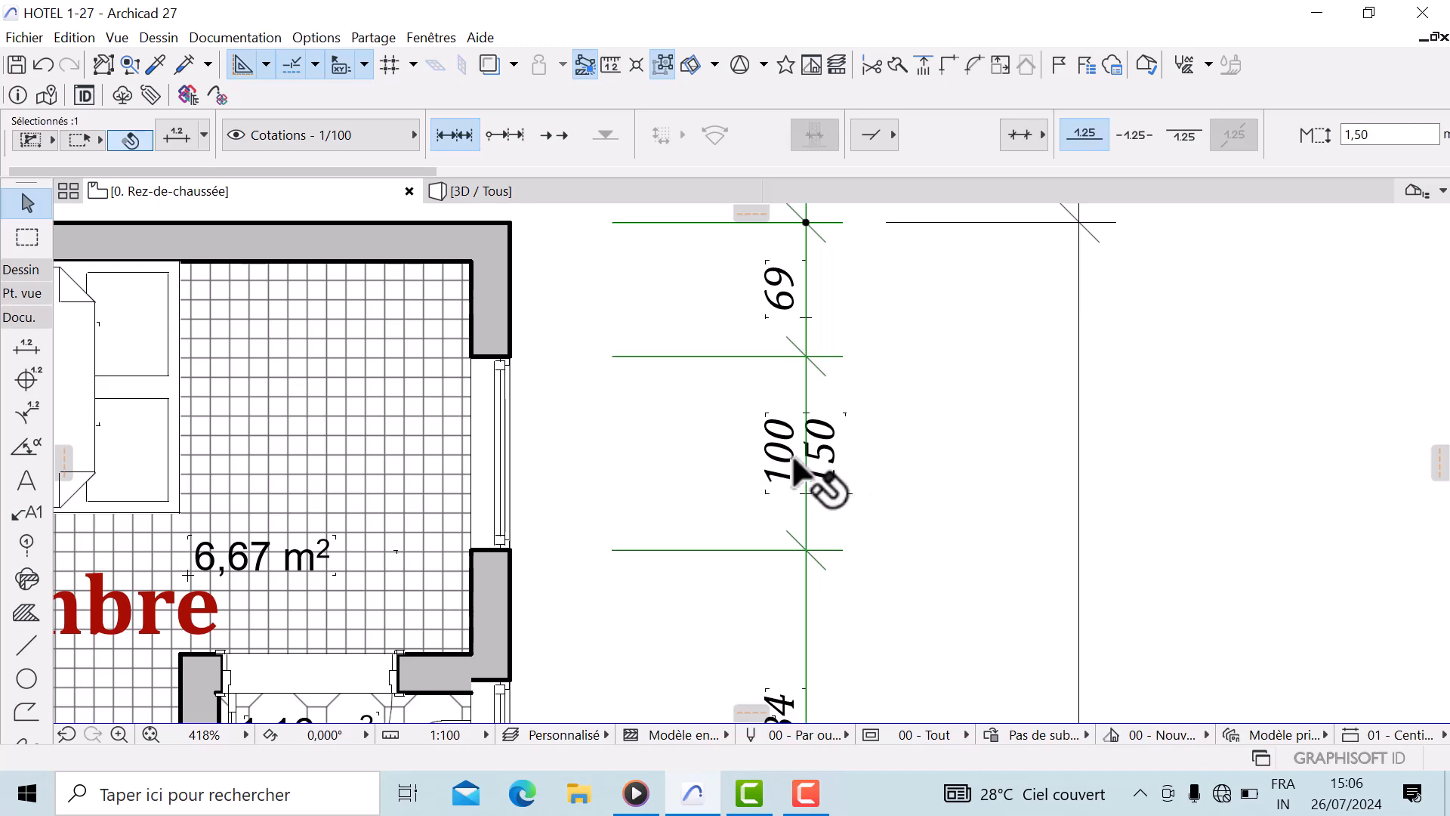
left_click(178, 139)
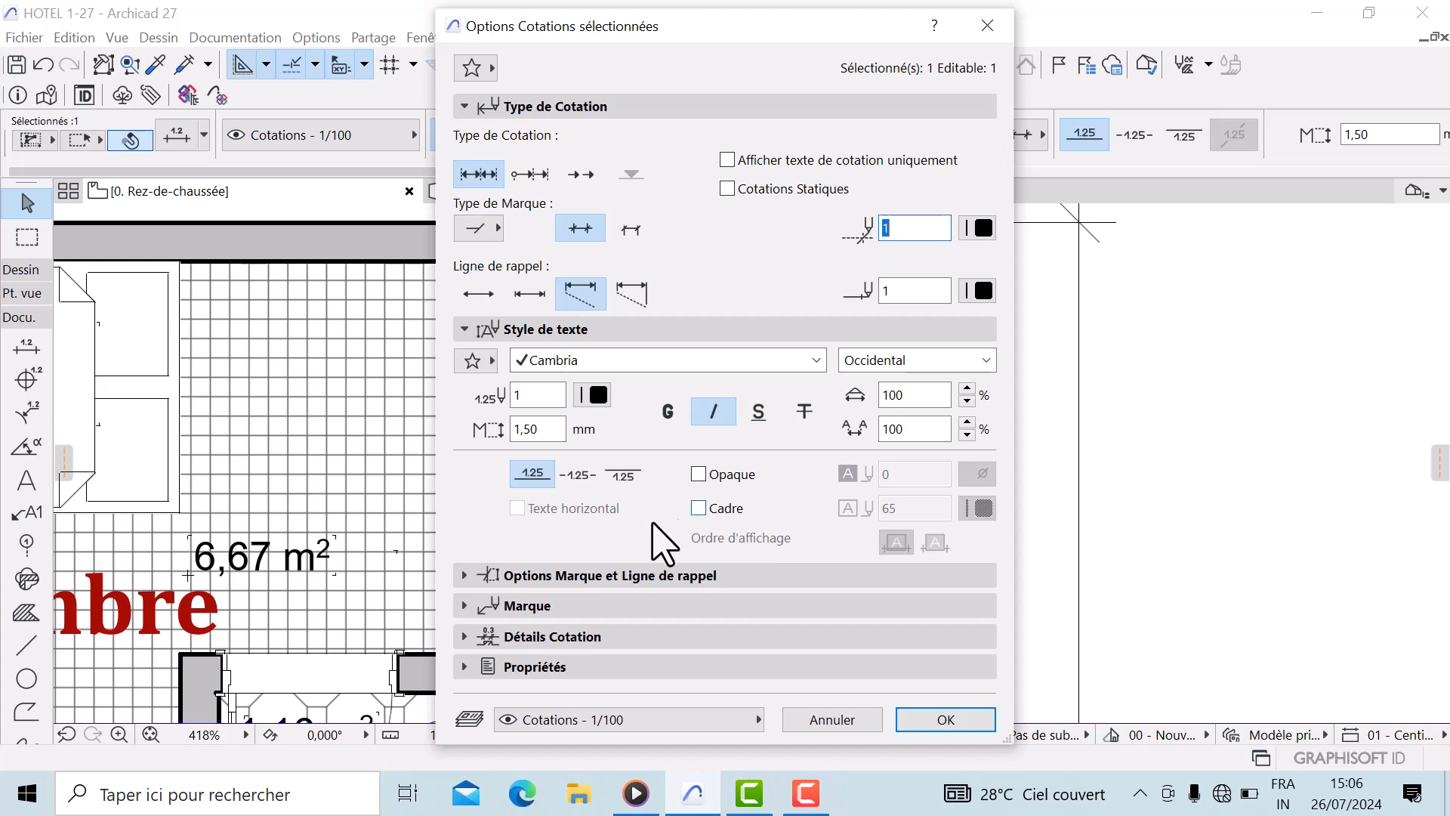
left_click(468, 636)
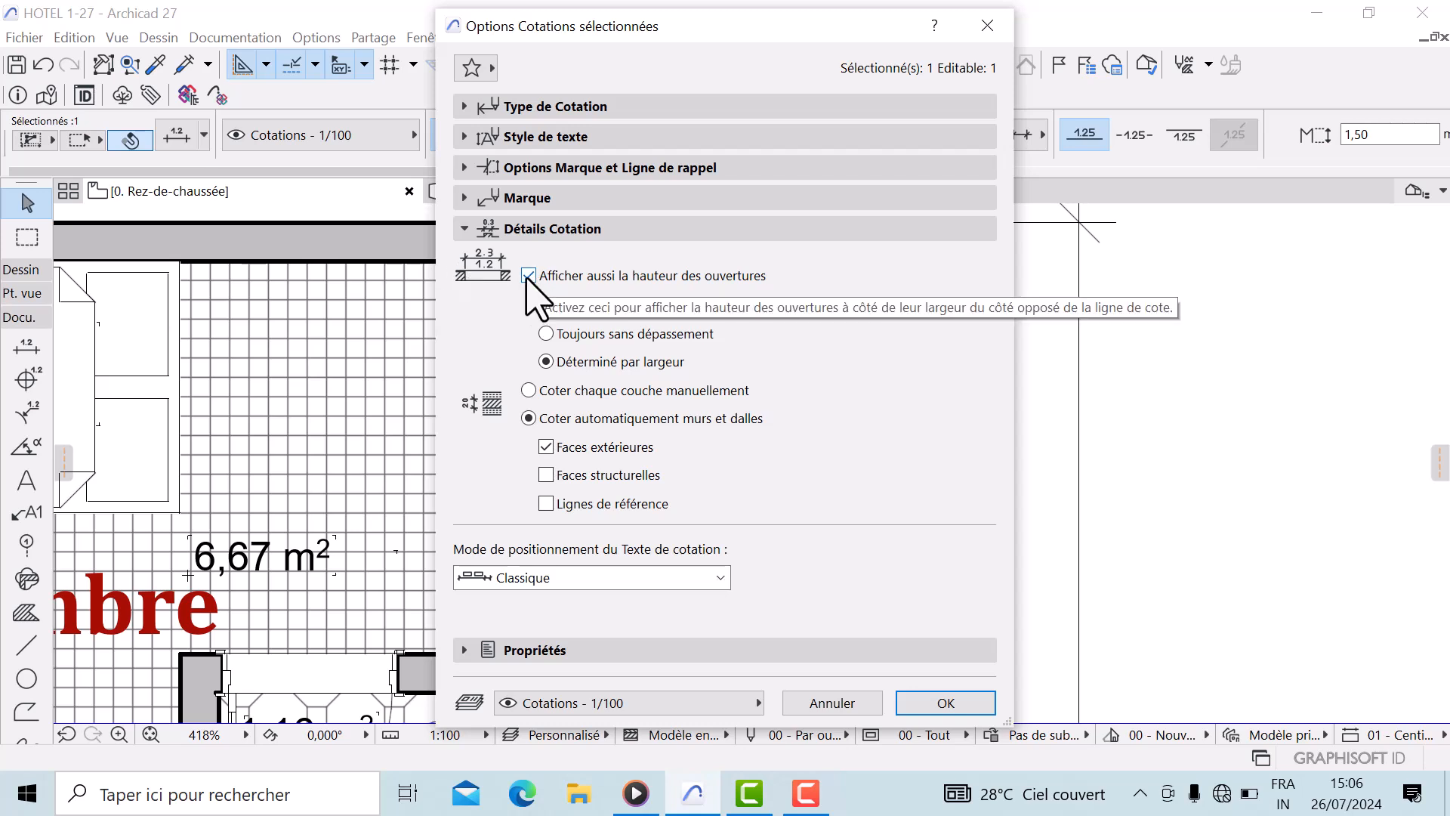
left_click(528, 275)
left_click(944, 702)
Move the 69 dimension text at the top of the chain to a new position beside the dimension line
scroll(711, 438, "down", 5)
scroll(711, 438, "down", 1)
scroll(698, 362, "up", 3)
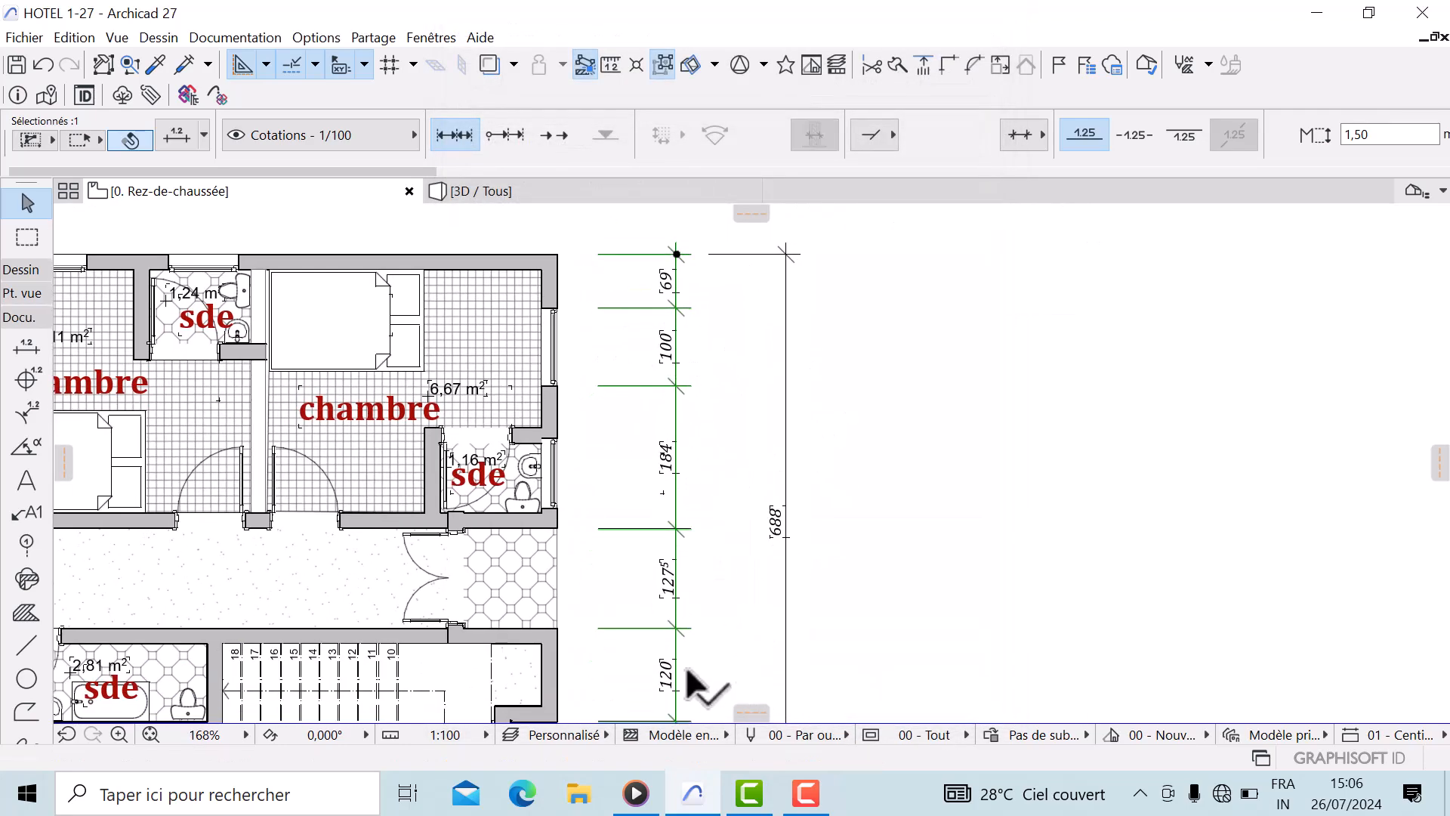
middle_click_drag(702, 582, 702, 469)
middle_click_drag(706, 604, 717, 526)
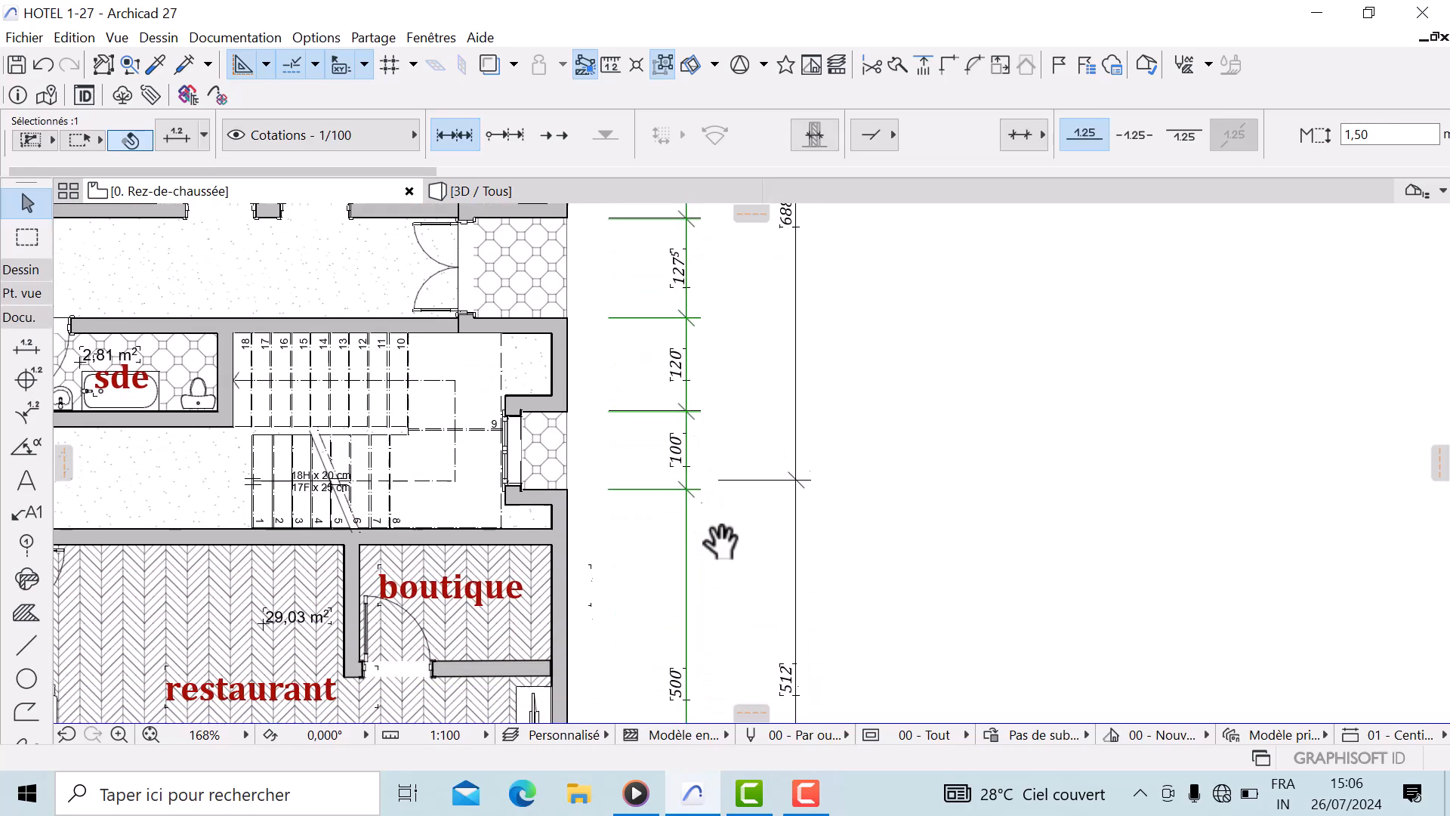
scroll(690, 629, "down", 5)
scroll(676, 430, "up", 3)
scroll(680, 430, "up", 7)
left_click(687, 429)
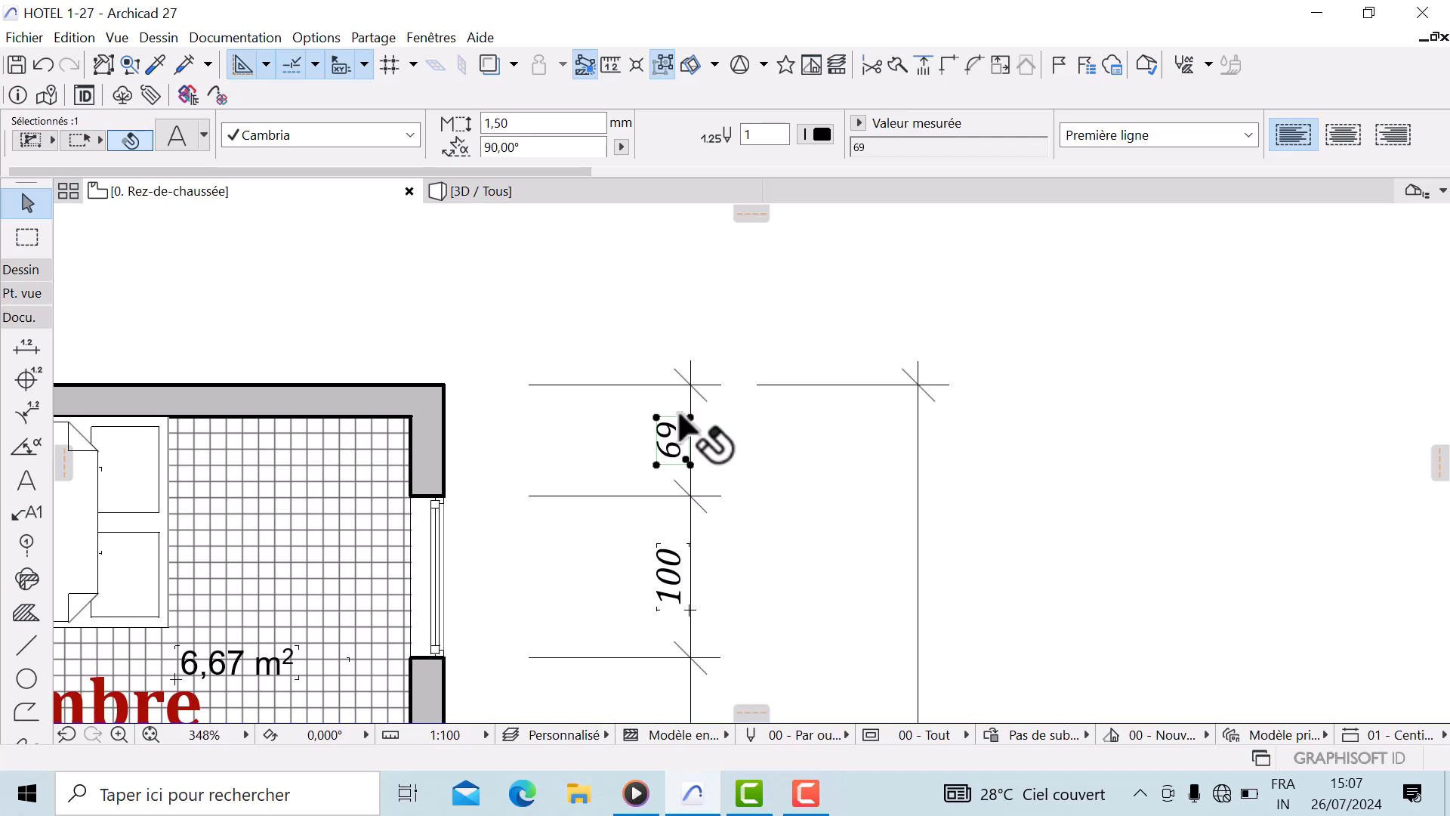
left_click(690, 459)
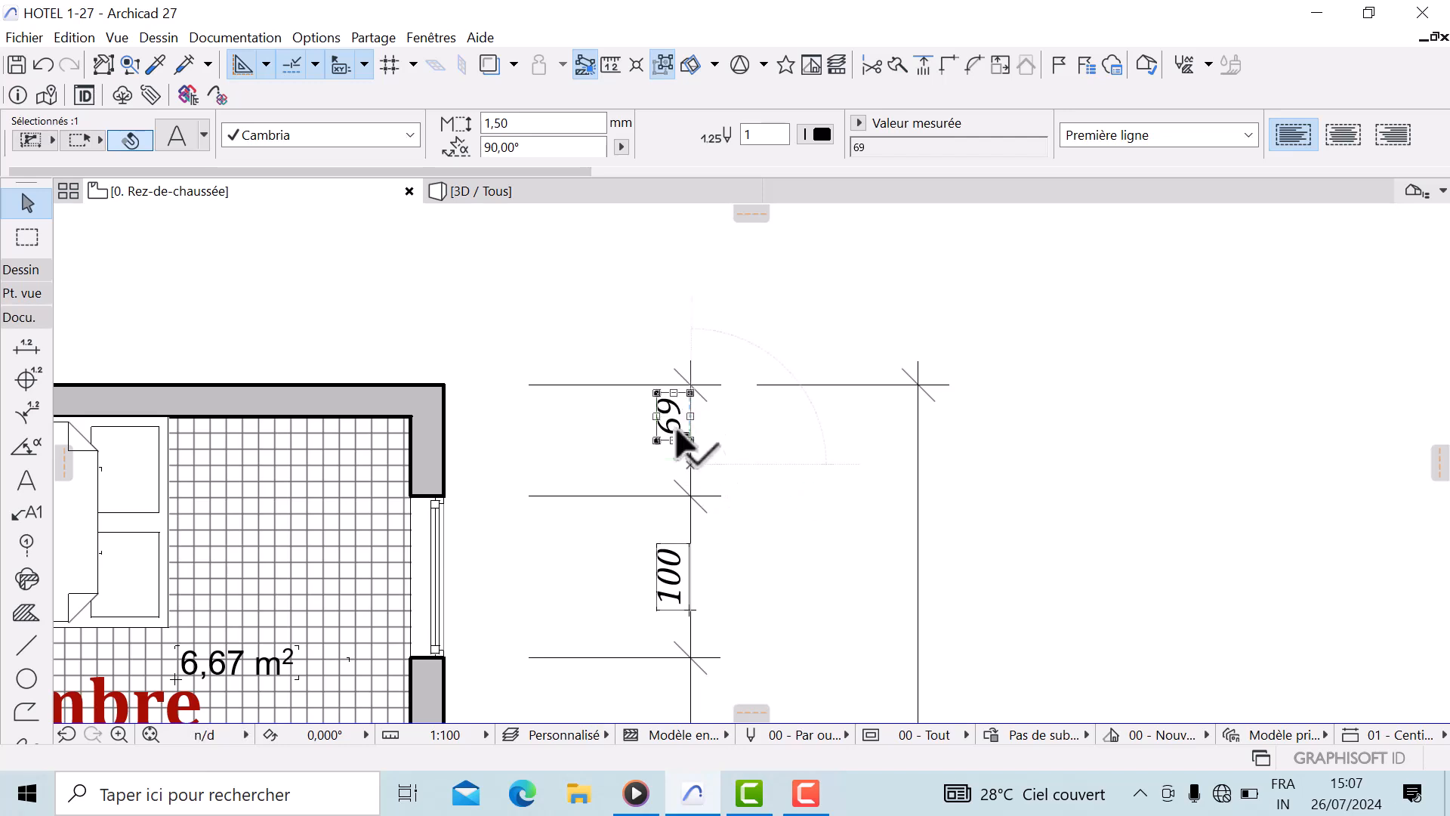
left_click(688, 438)
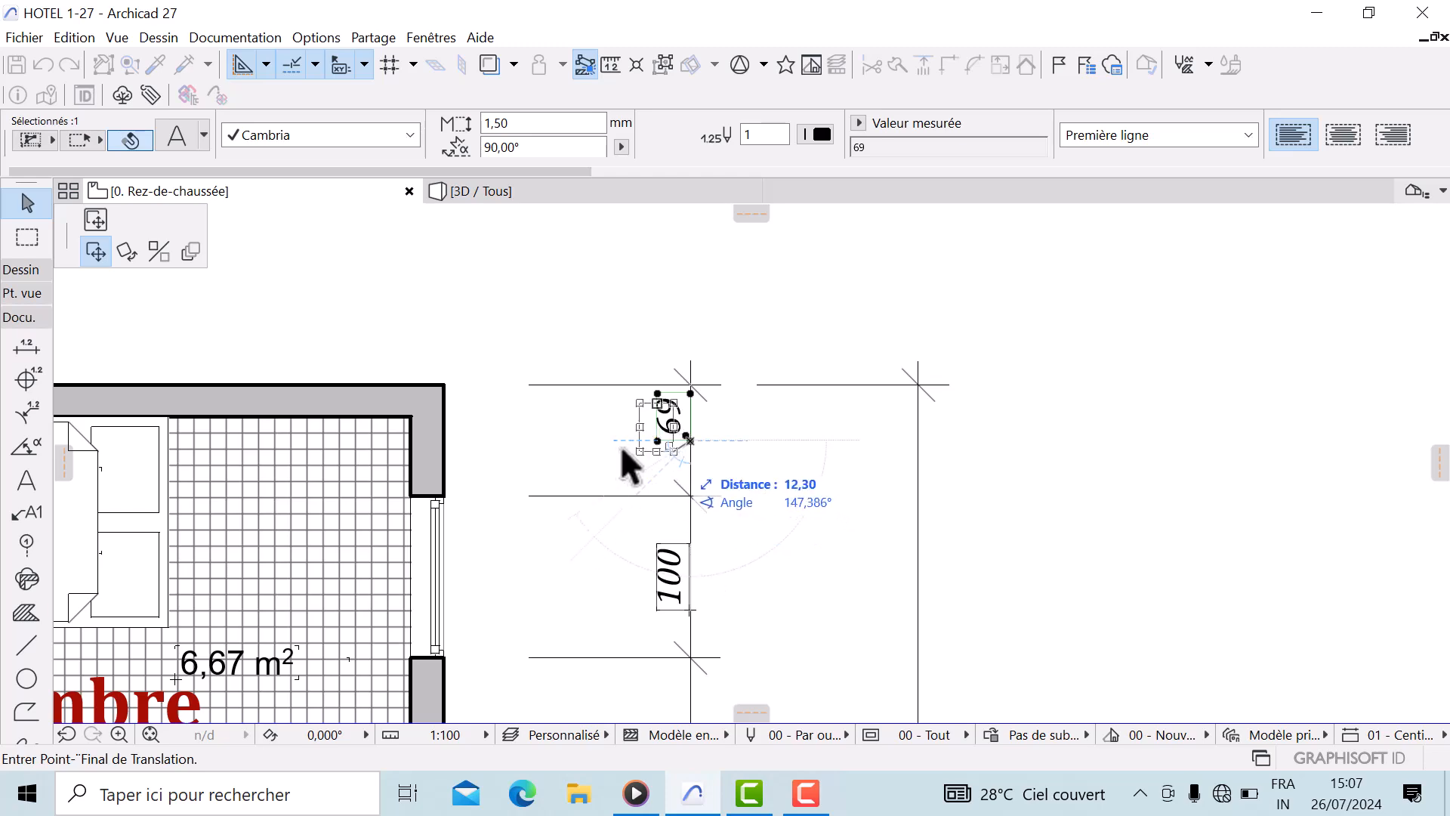
left_click(690, 466)
Switch to the Level Dimension tool and place a ±0,00 level marker in the ground-floor conference room
scroll(895, 408, "down", 4)
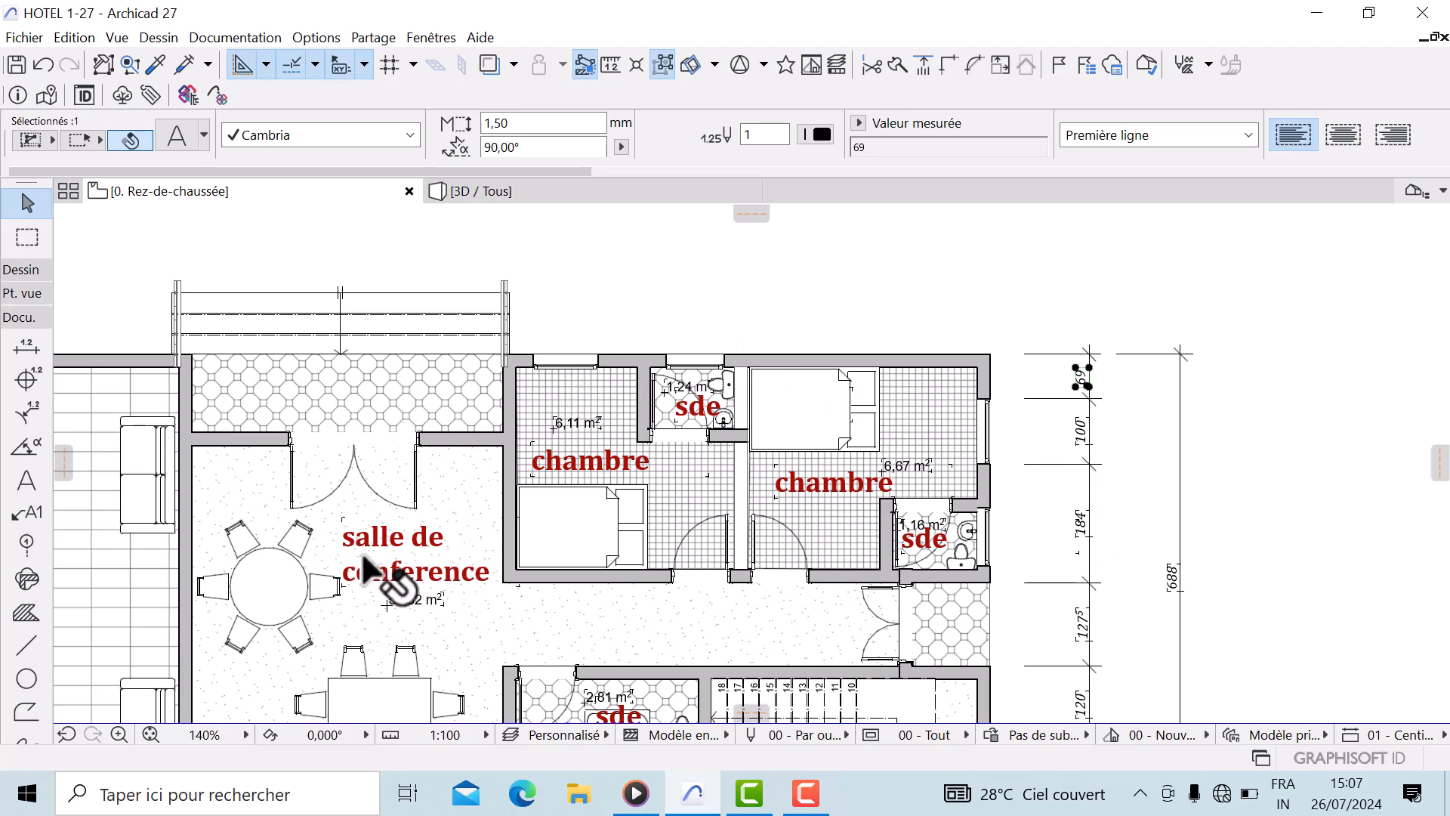
scroll(483, 295, "up", 4)
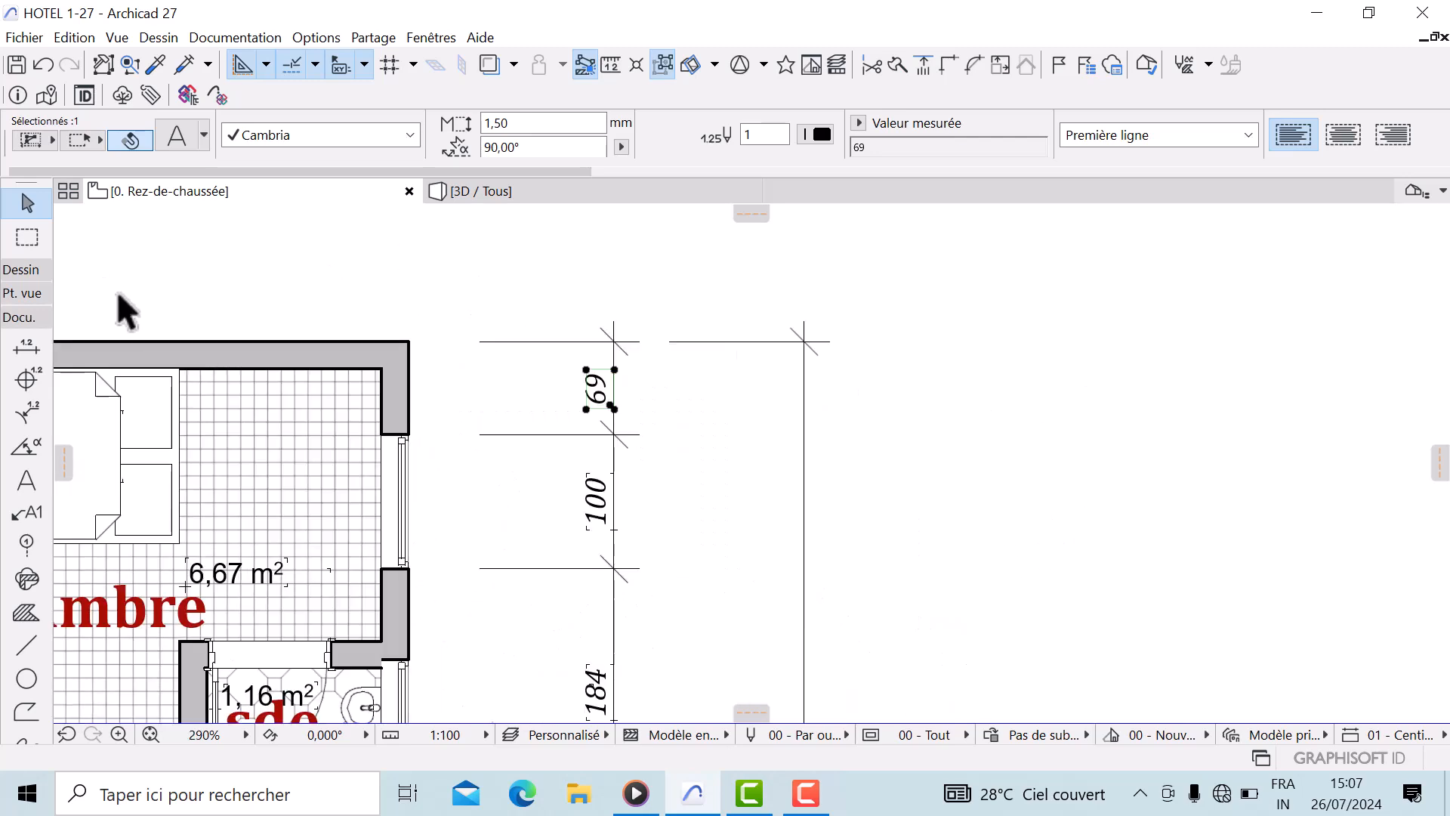
scroll(347, 433, "down", 4)
scroll(388, 415, "down", 5)
scroll(528, 442, "up", 5)
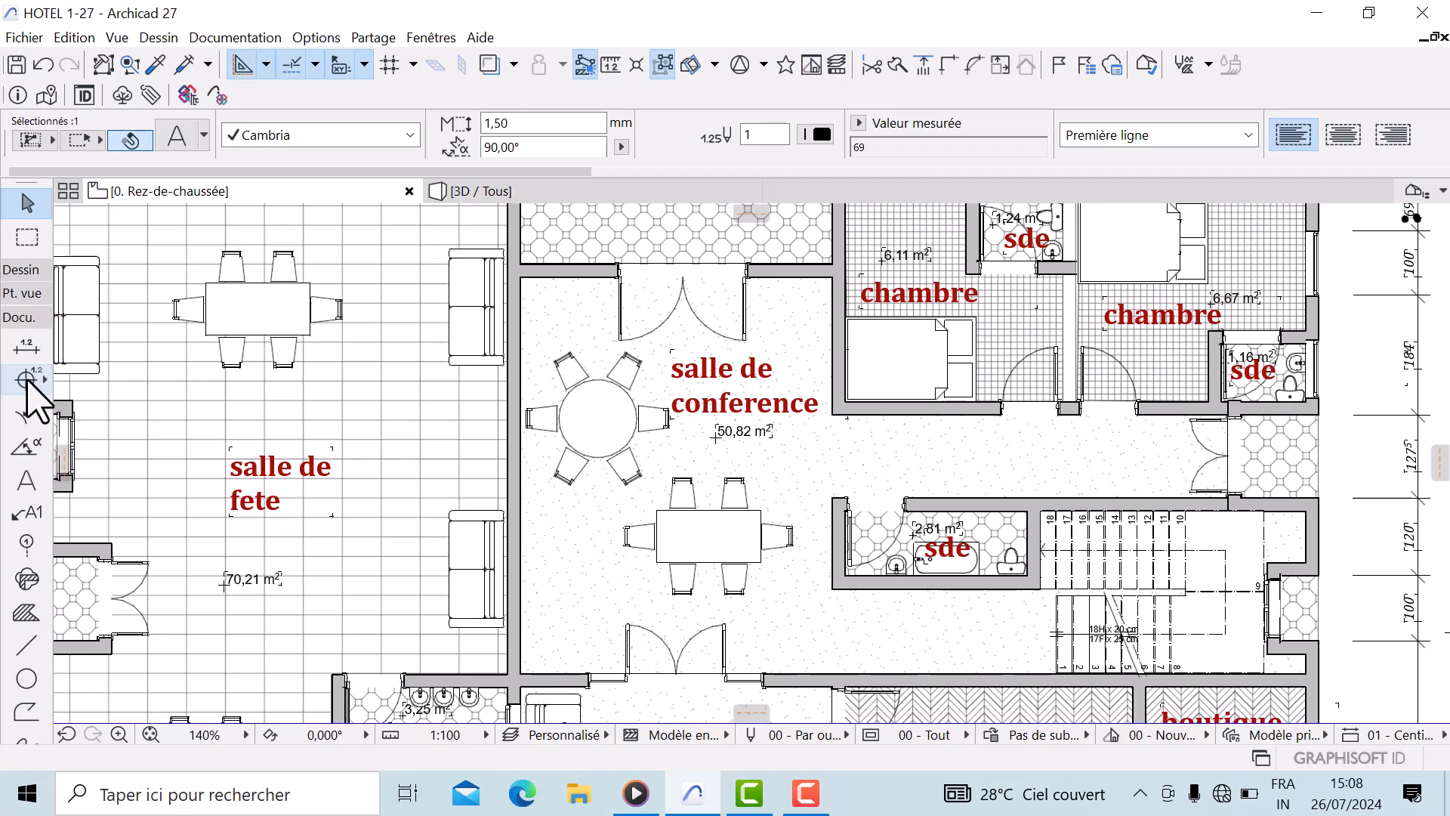
scroll(566, 502, "down", 5)
scroll(549, 582, "up", 3)
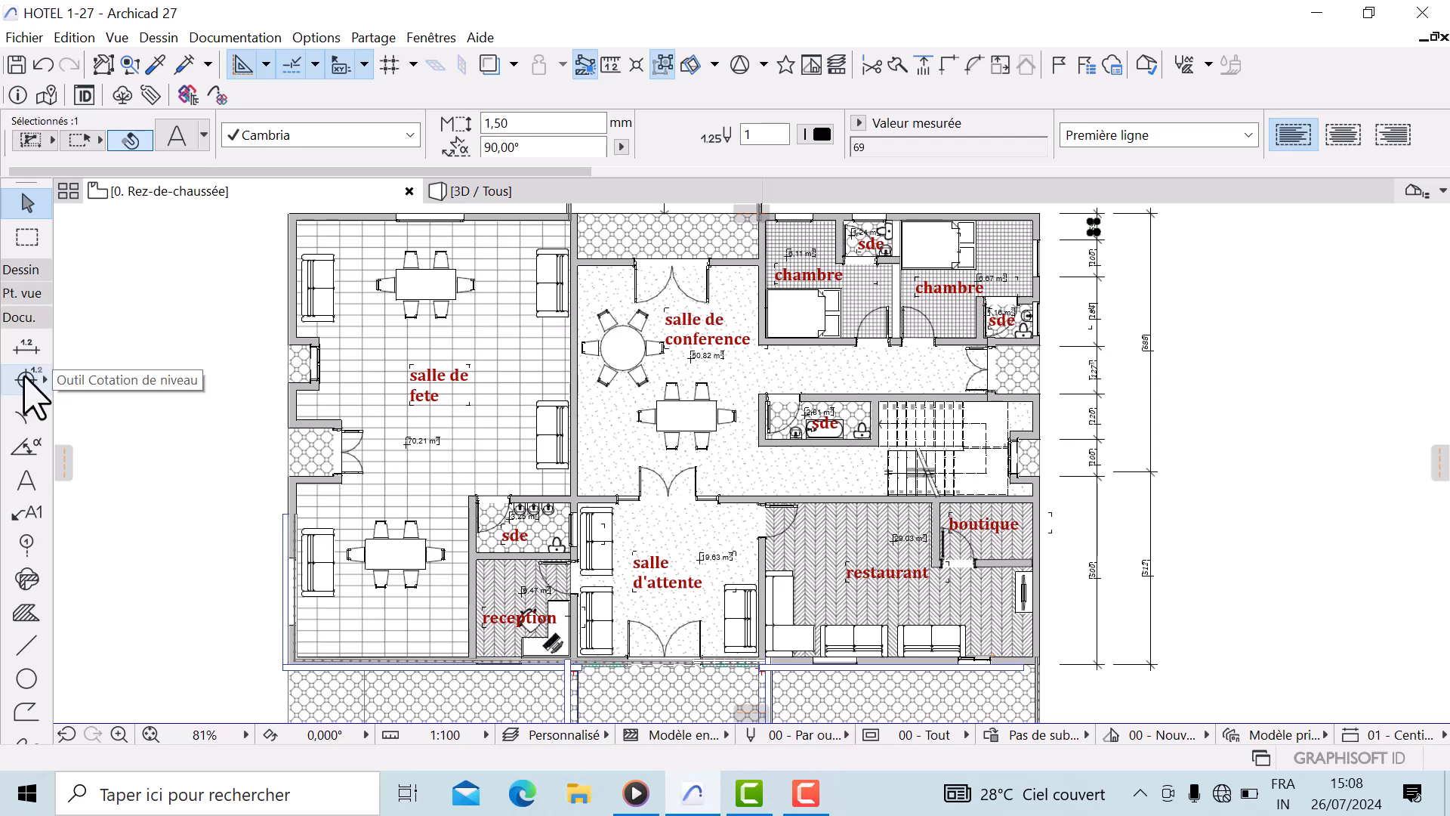
left_click(27, 379)
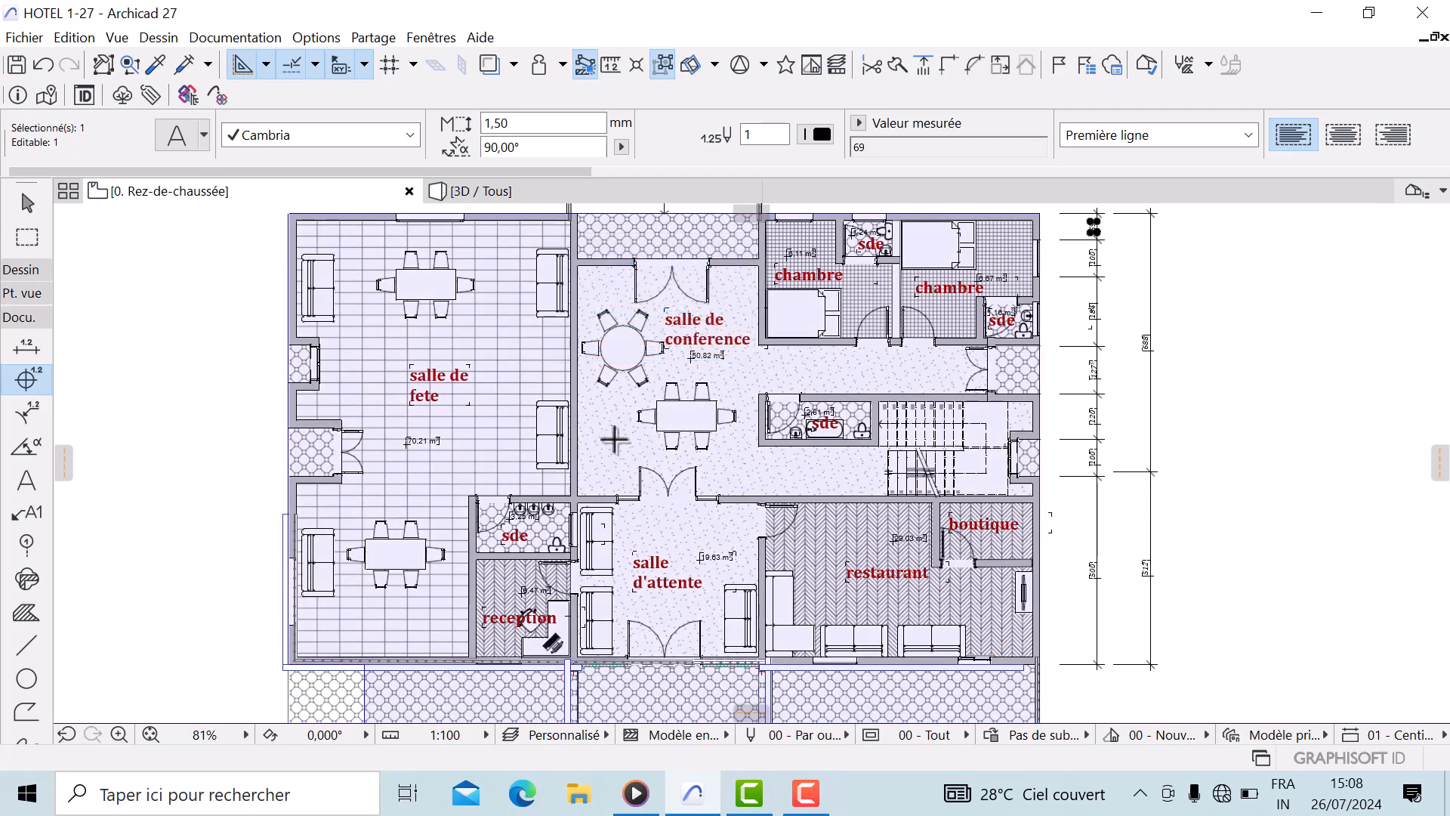
scroll(608, 444, "up", 3)
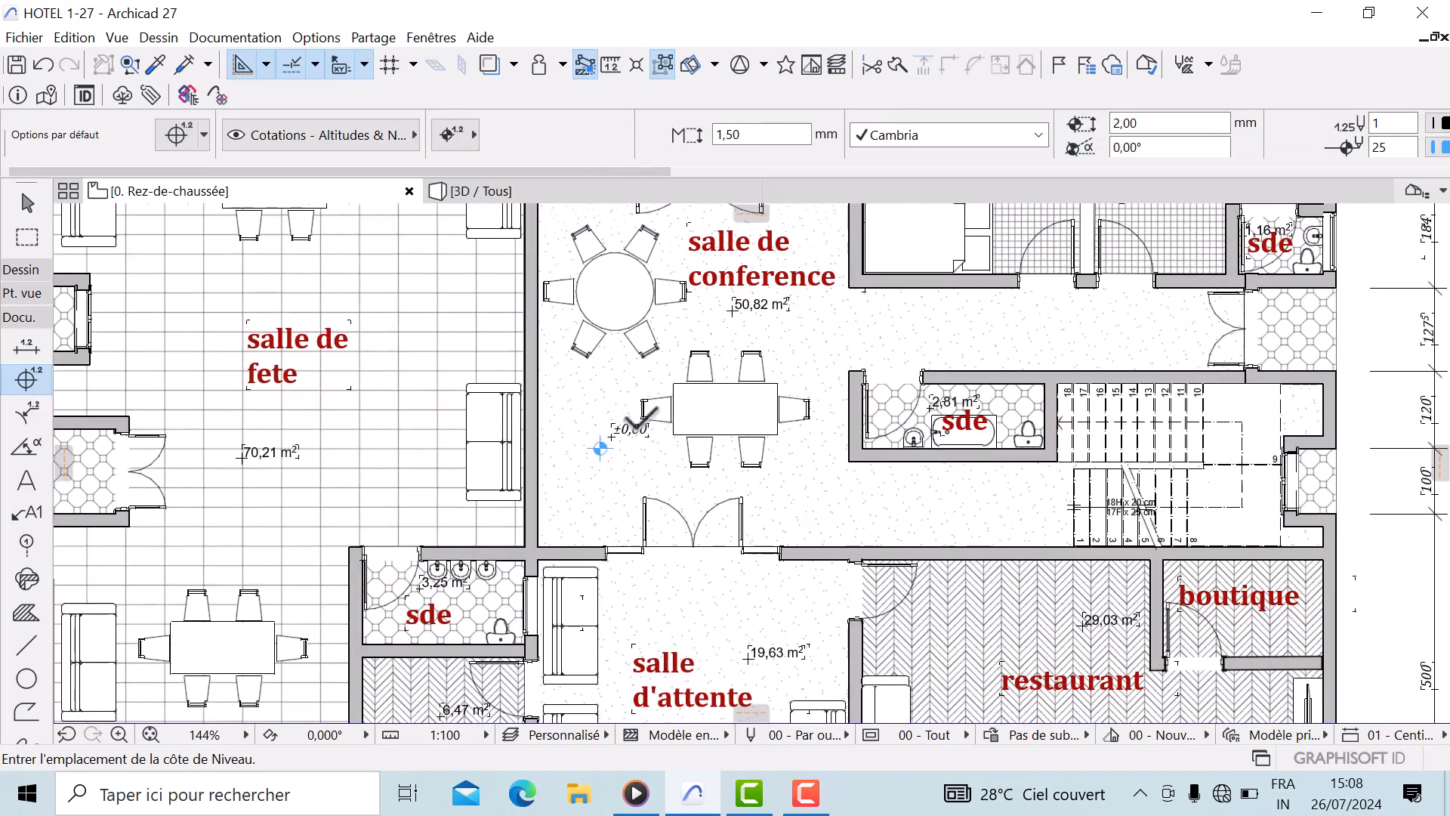
scroll(629, 433, "up", 2)
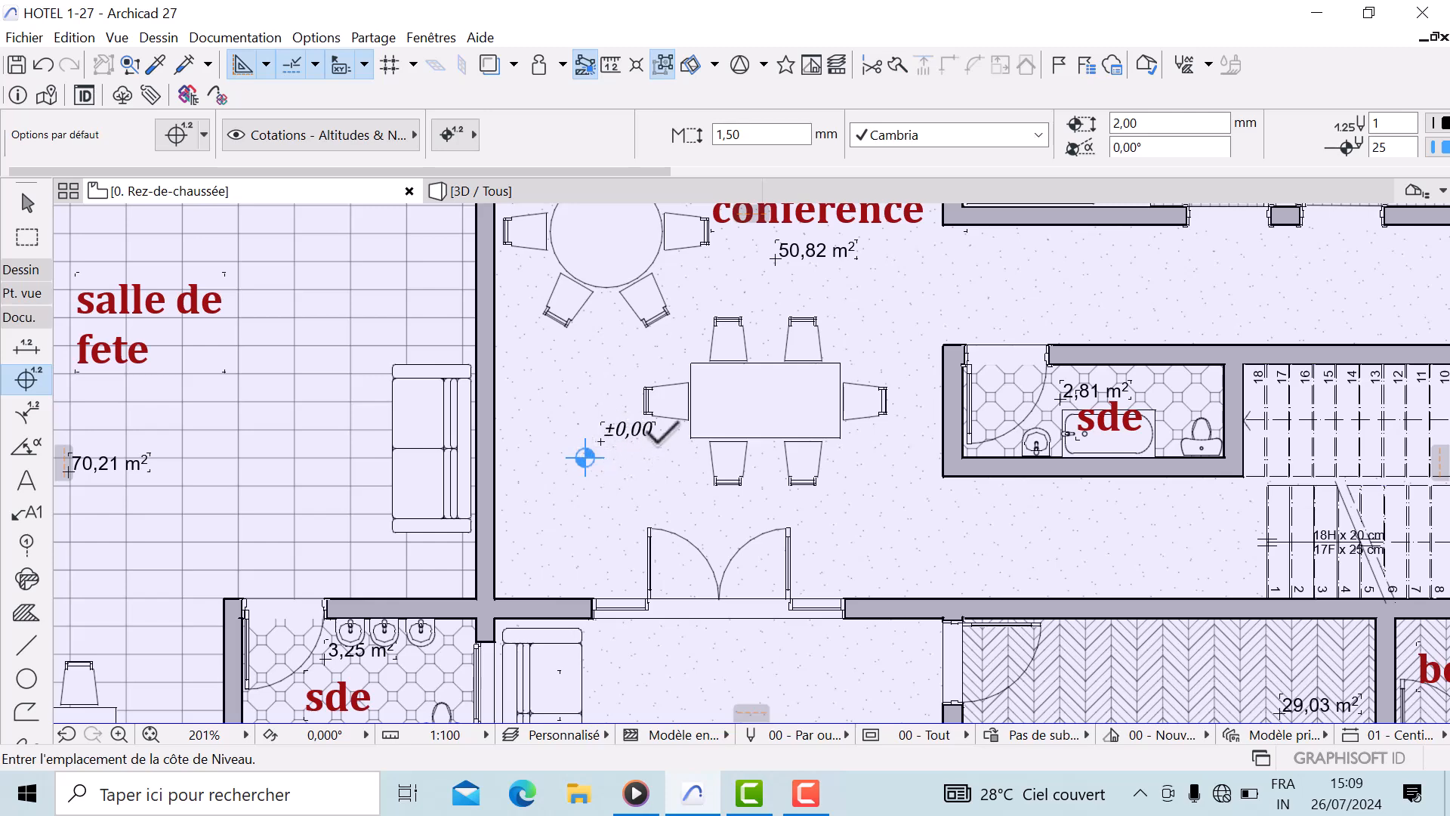
scroll(606, 454, "up", 2)
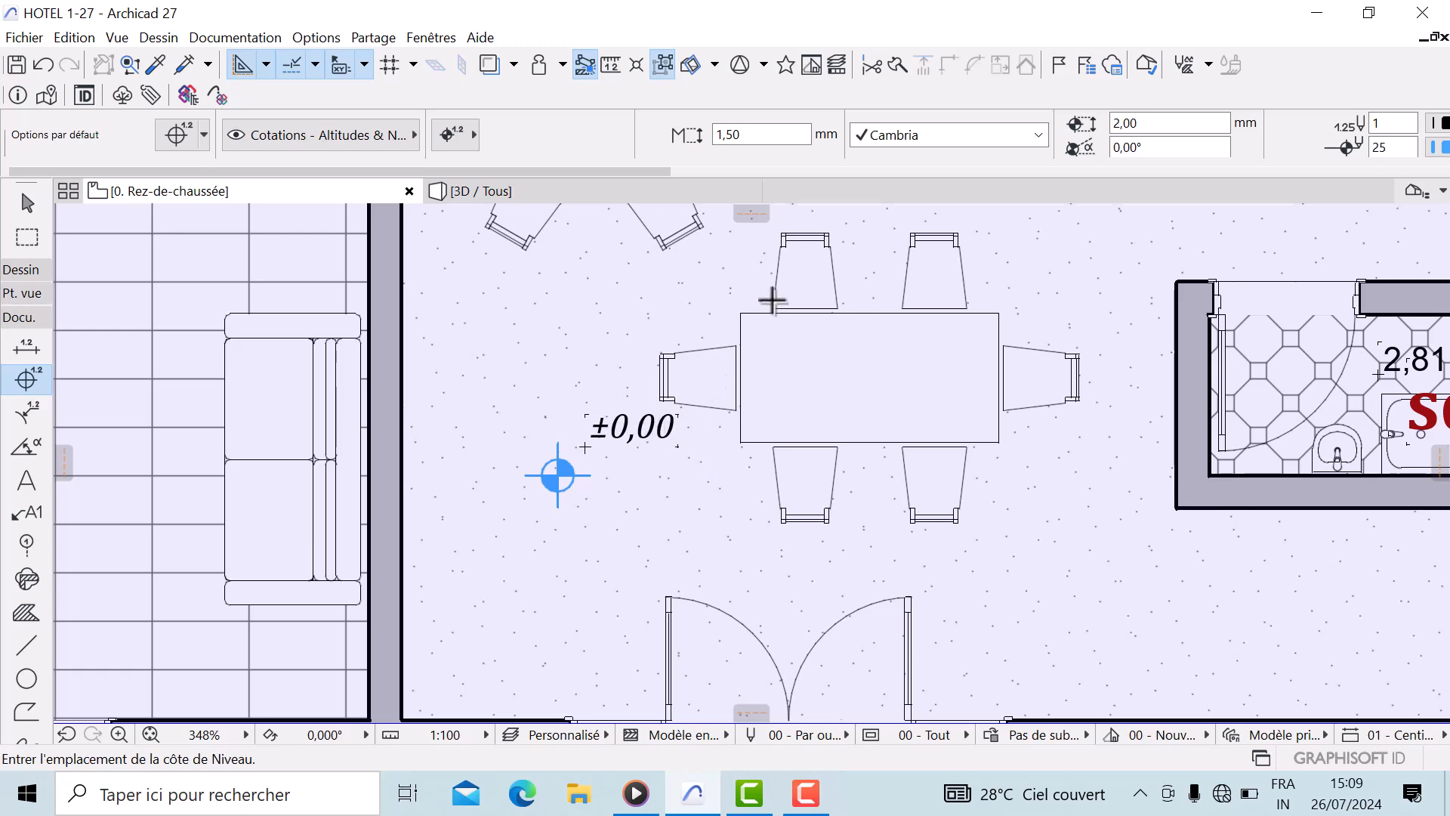
scroll(755, 324, "down", 8)
Open the 2. Toiture story and place a level marker in the middle of the roof plan
left_click(1412, 191)
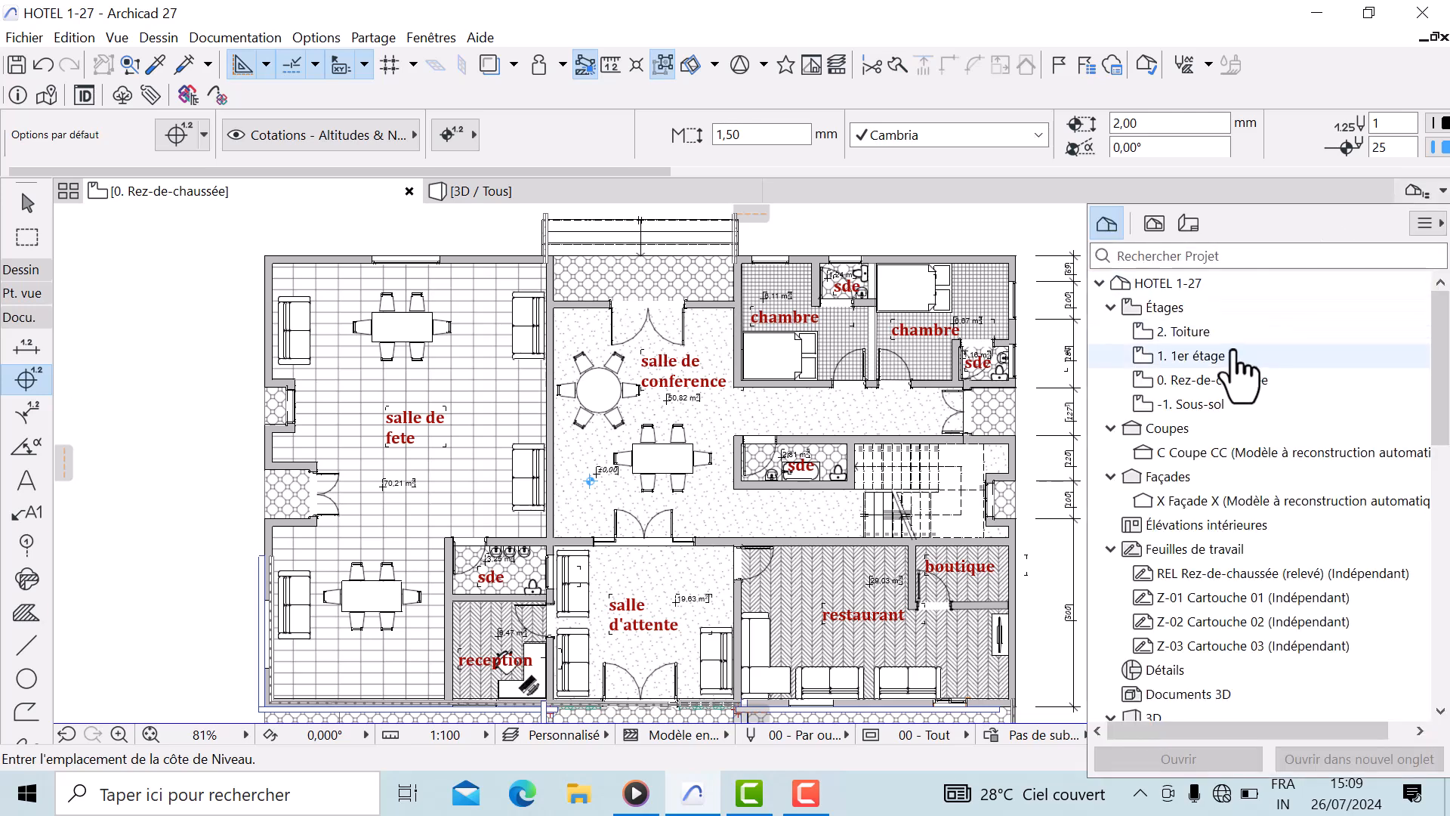
double_click(1189, 331)
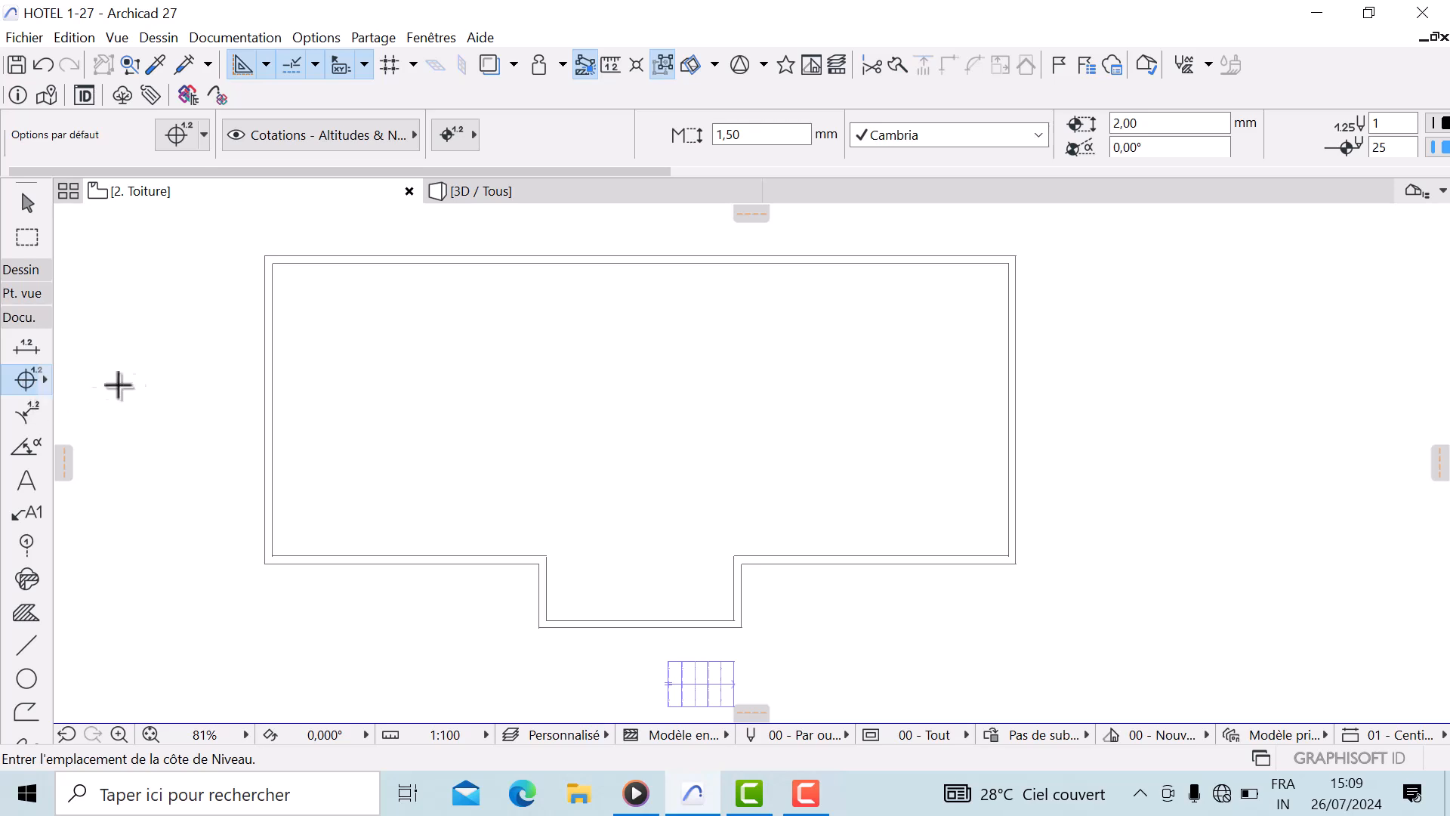
left_click(639, 396)
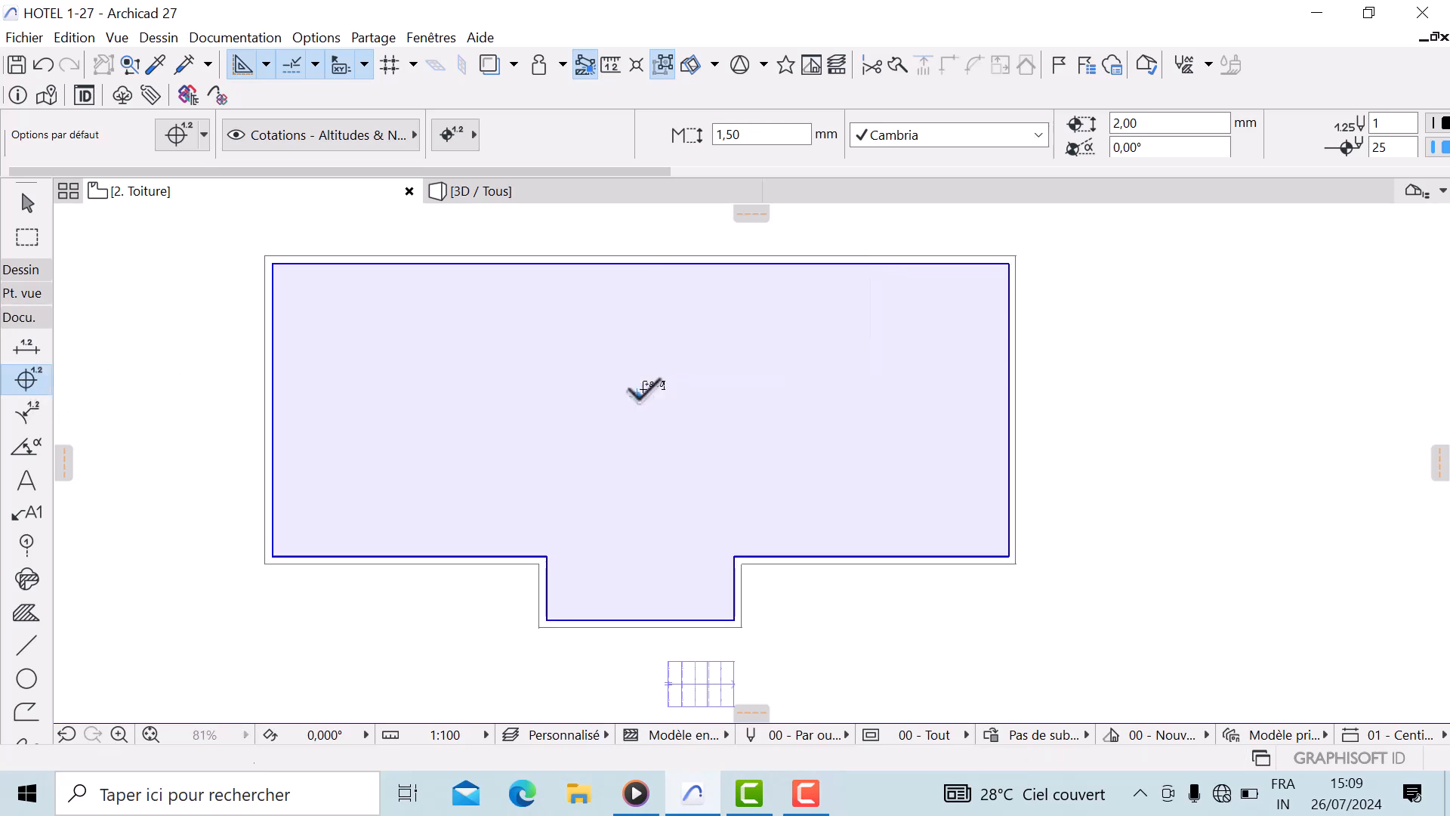
scroll(639, 392, "up", 5)
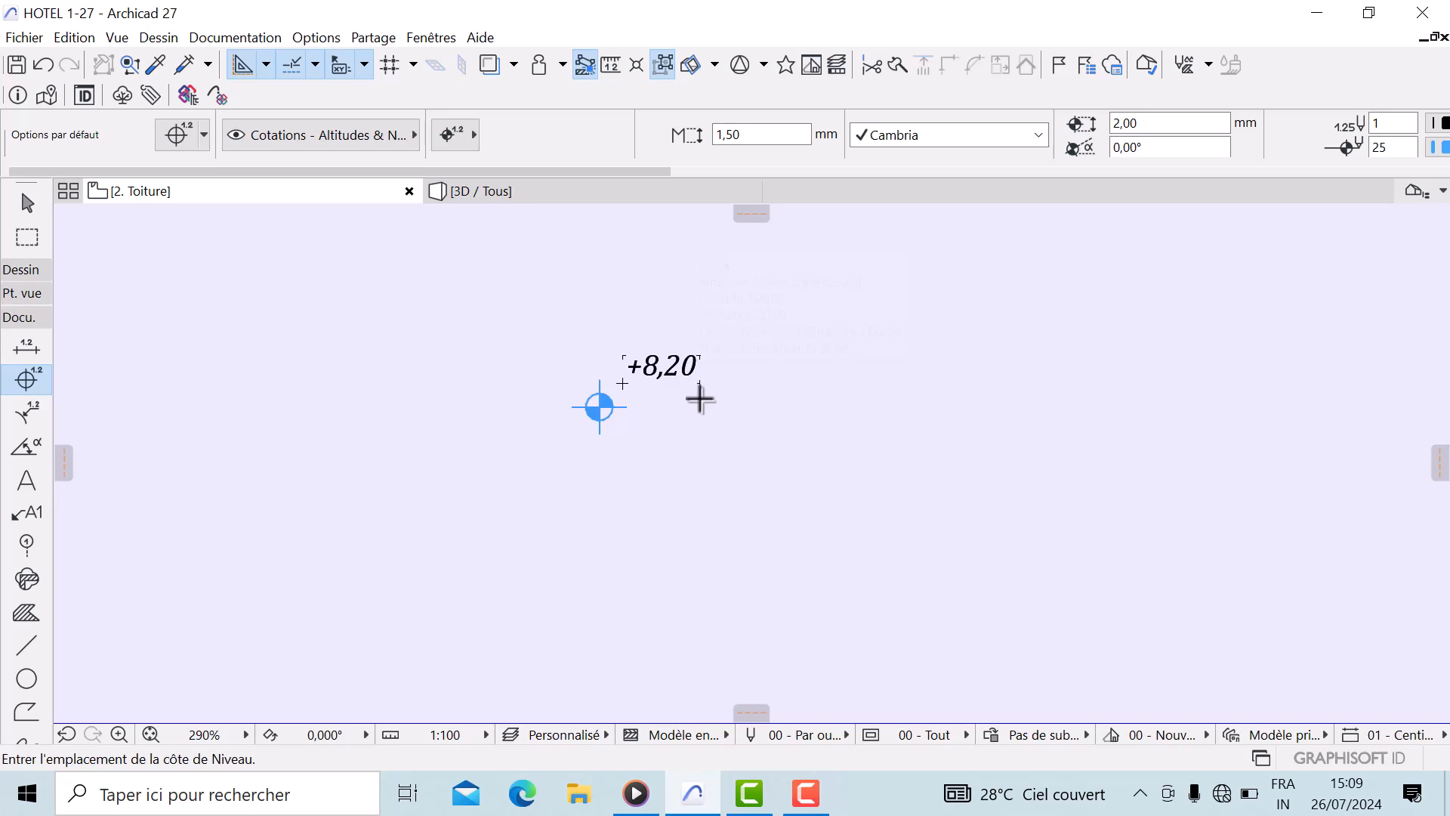
scroll(700, 399, "down", 5)
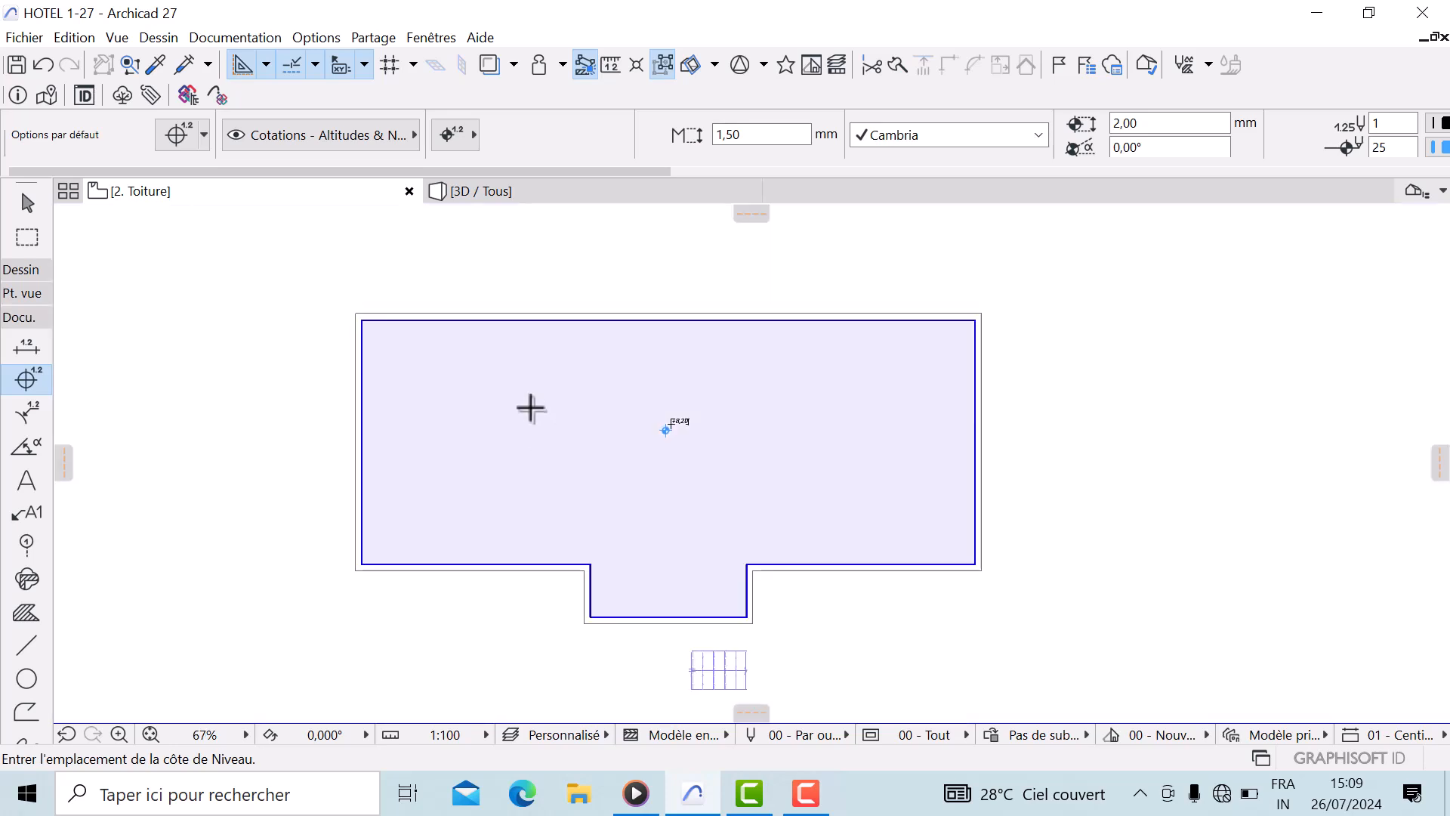
scroll(531, 408, "up", 1)
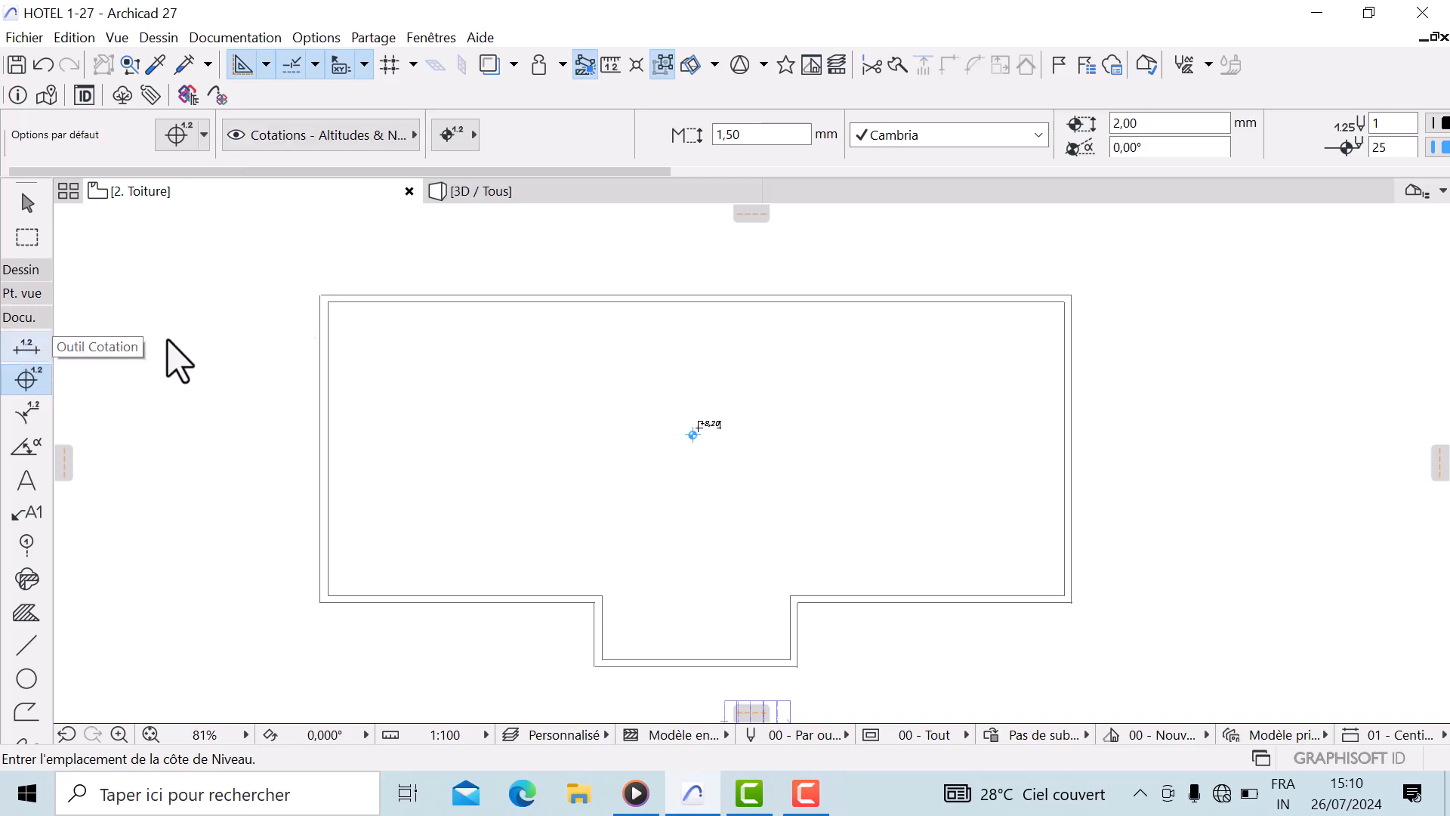
Return to the 0. Rez-de-chaussée story plan
left_click(1412, 191)
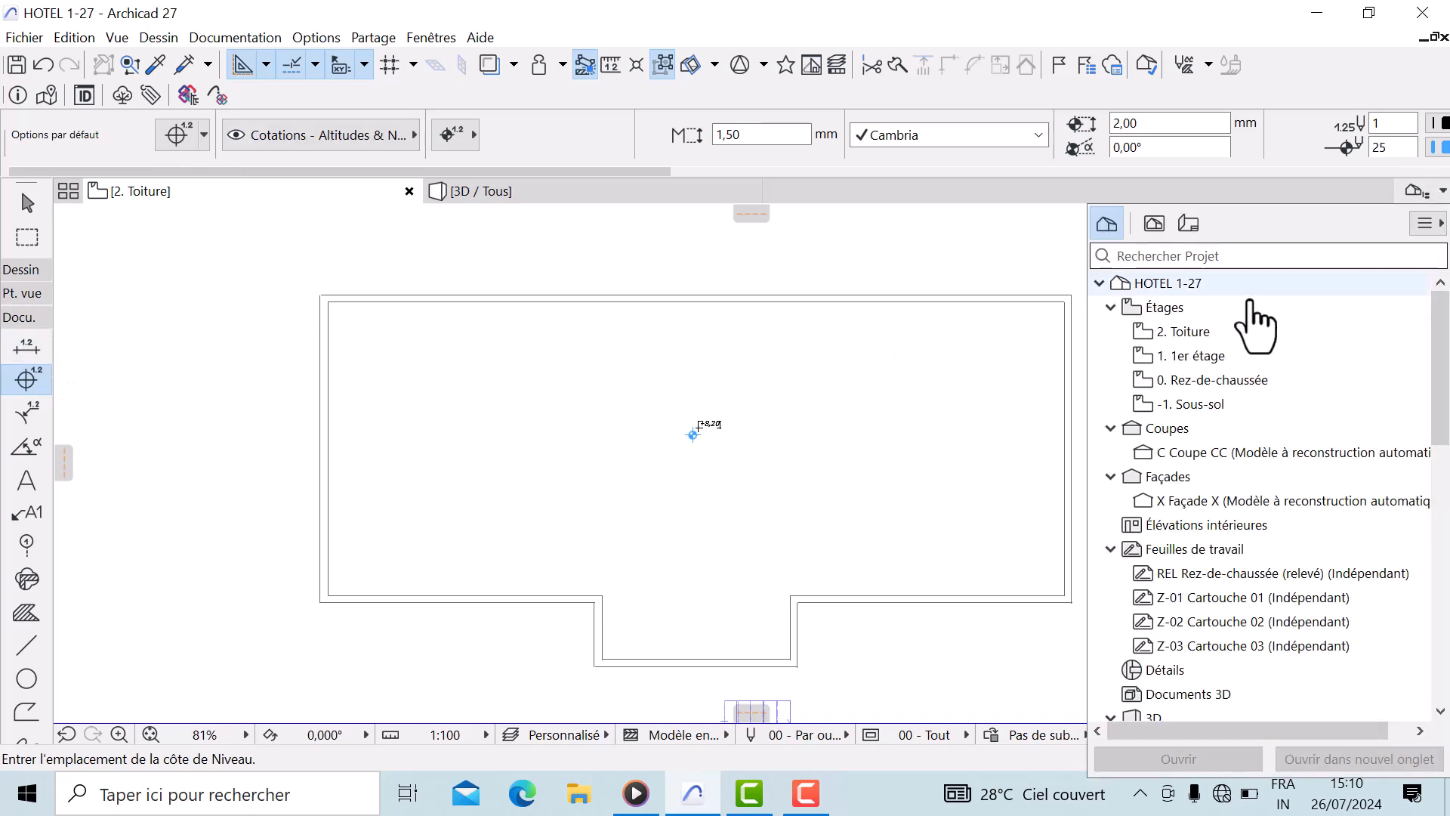
double_click(1201, 379)
scroll(856, 532, "down", 2)
mouse_move(835, 526)
middle_mouse_down()
mouse_move(793, 499)
mouse_move(559, 487)
mouse_move(482, 507)
mouse_move(698, 478)
middle_mouse_up()
scroll(640, 425, "up", 1)
middle_click_drag(641, 425, 678, 371)
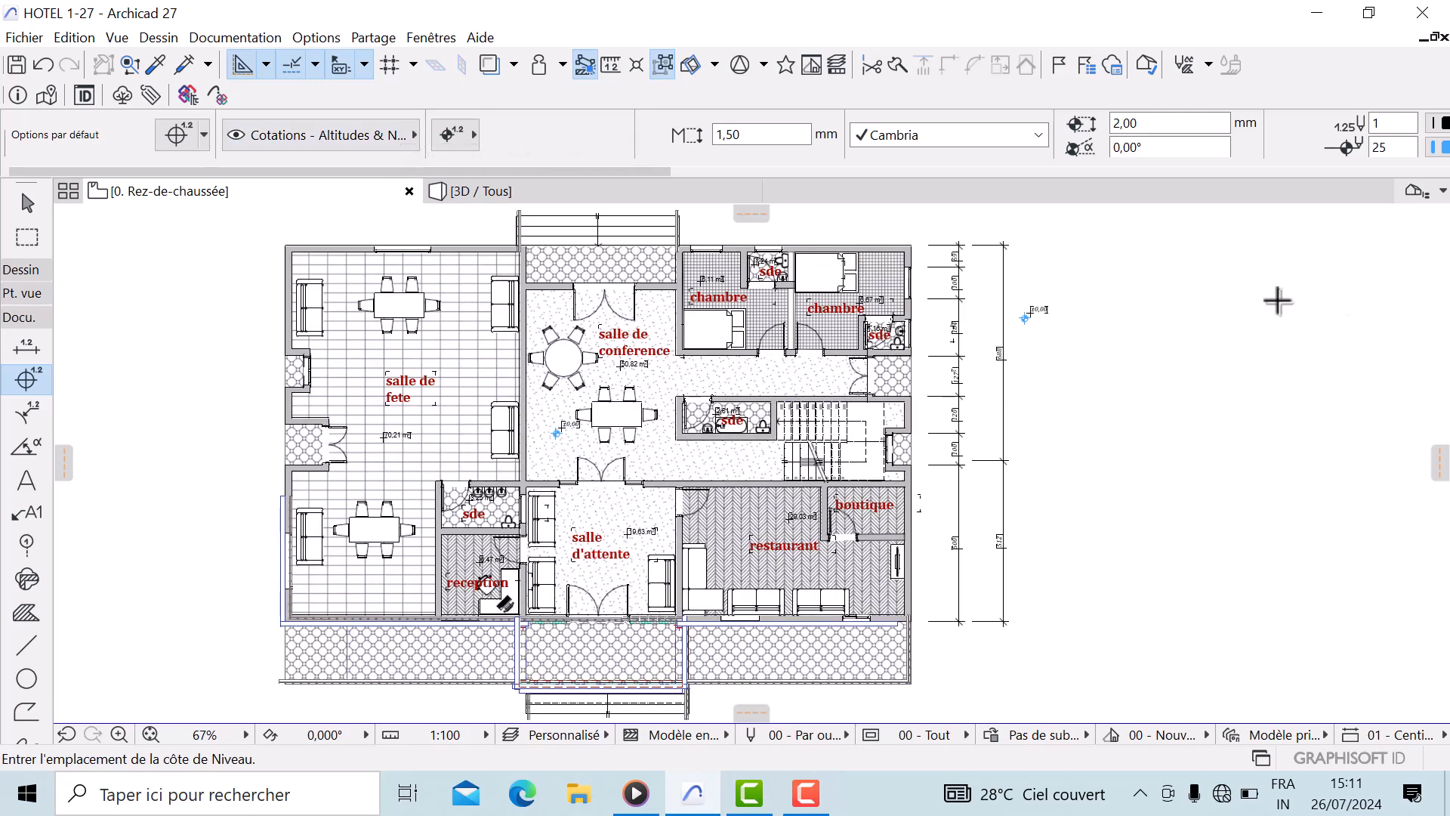
Open the C Coupe CC section view
left_click(1413, 191)
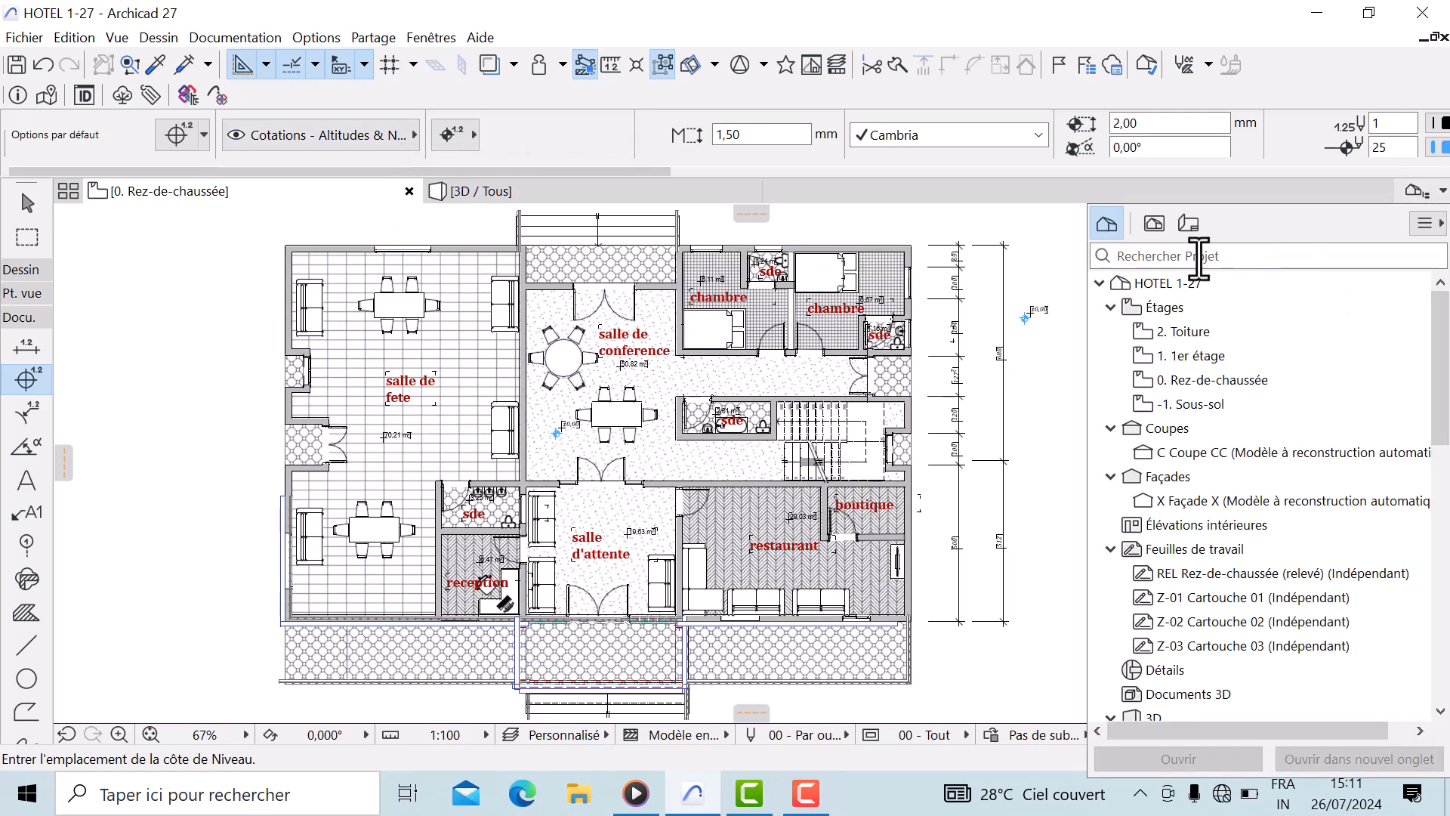
double_click(1204, 453)
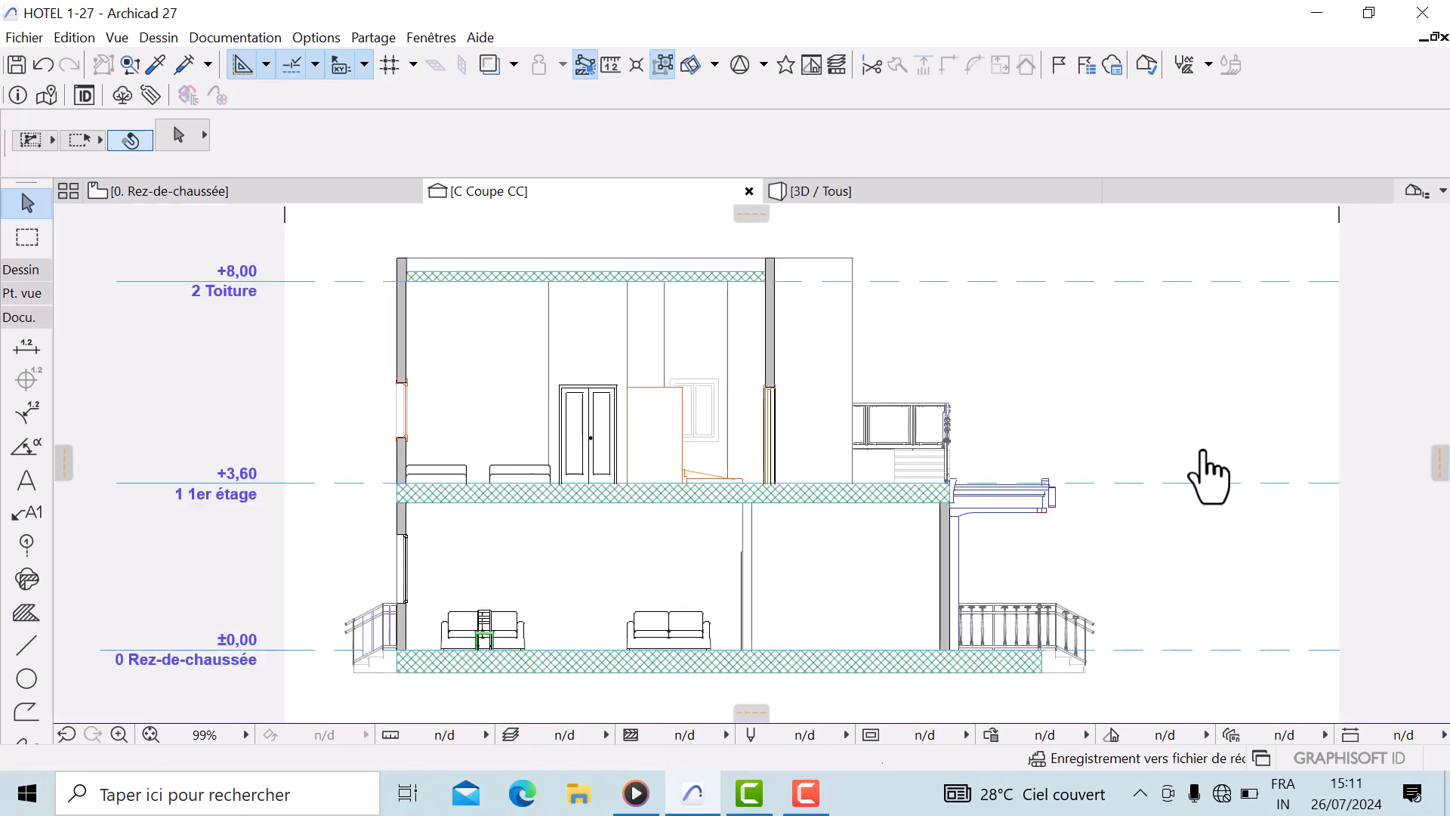
scroll(574, 455, "down", 3)
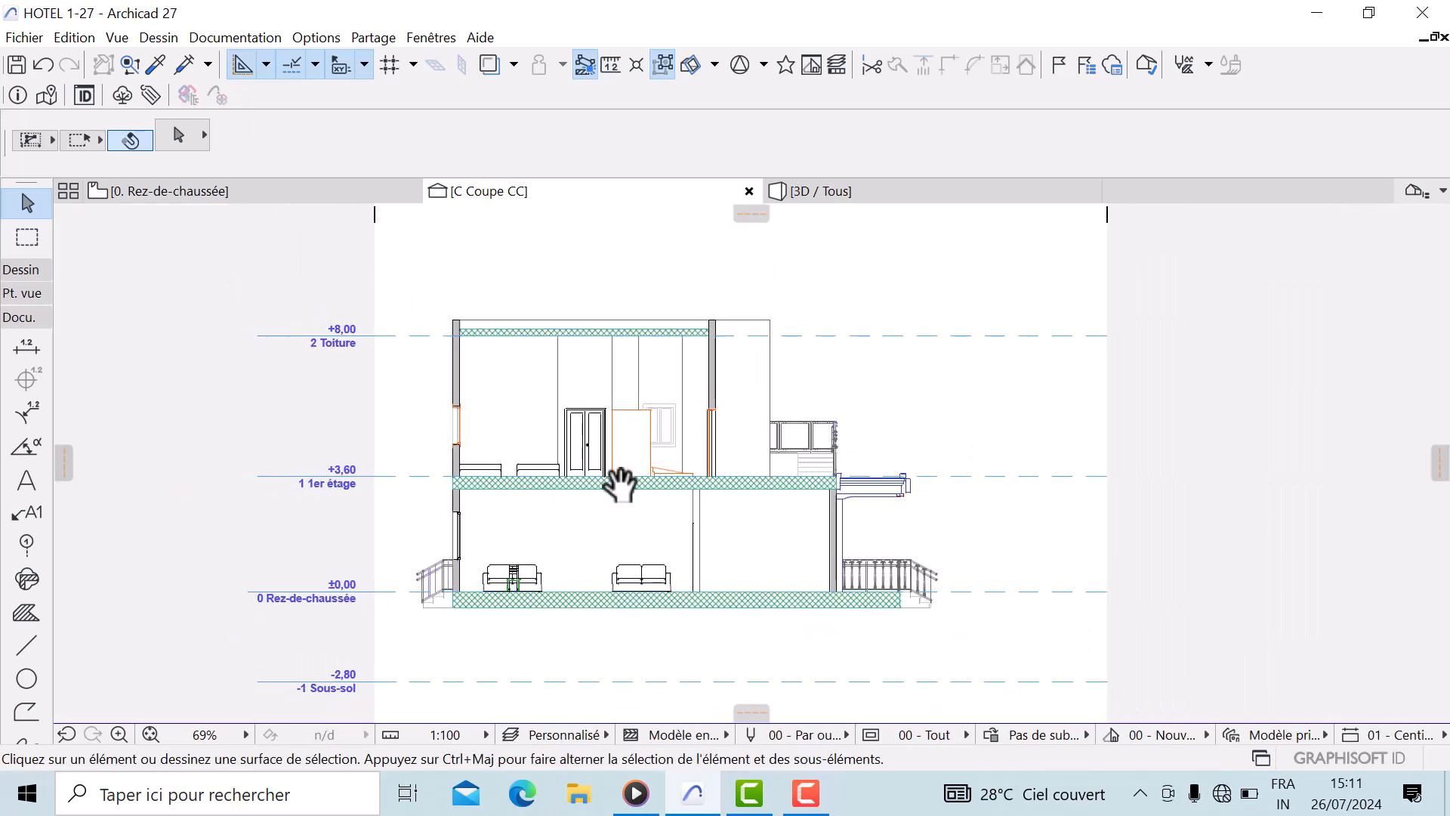
scroll(640, 460, "up", 2)
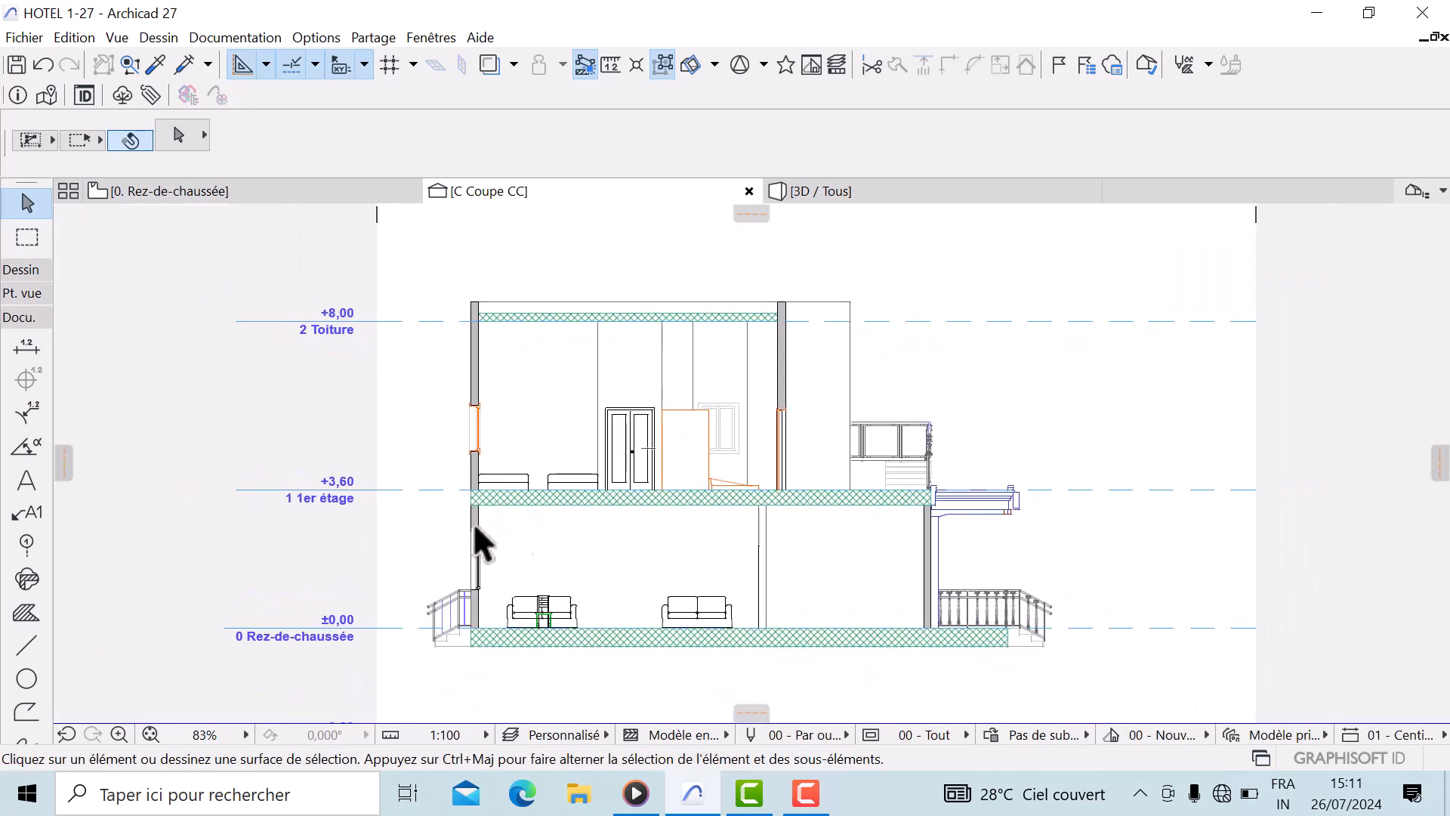
Set the Dimension tool to elevation dimensions with the marker below the text and no sign prefix
left_click(25, 347)
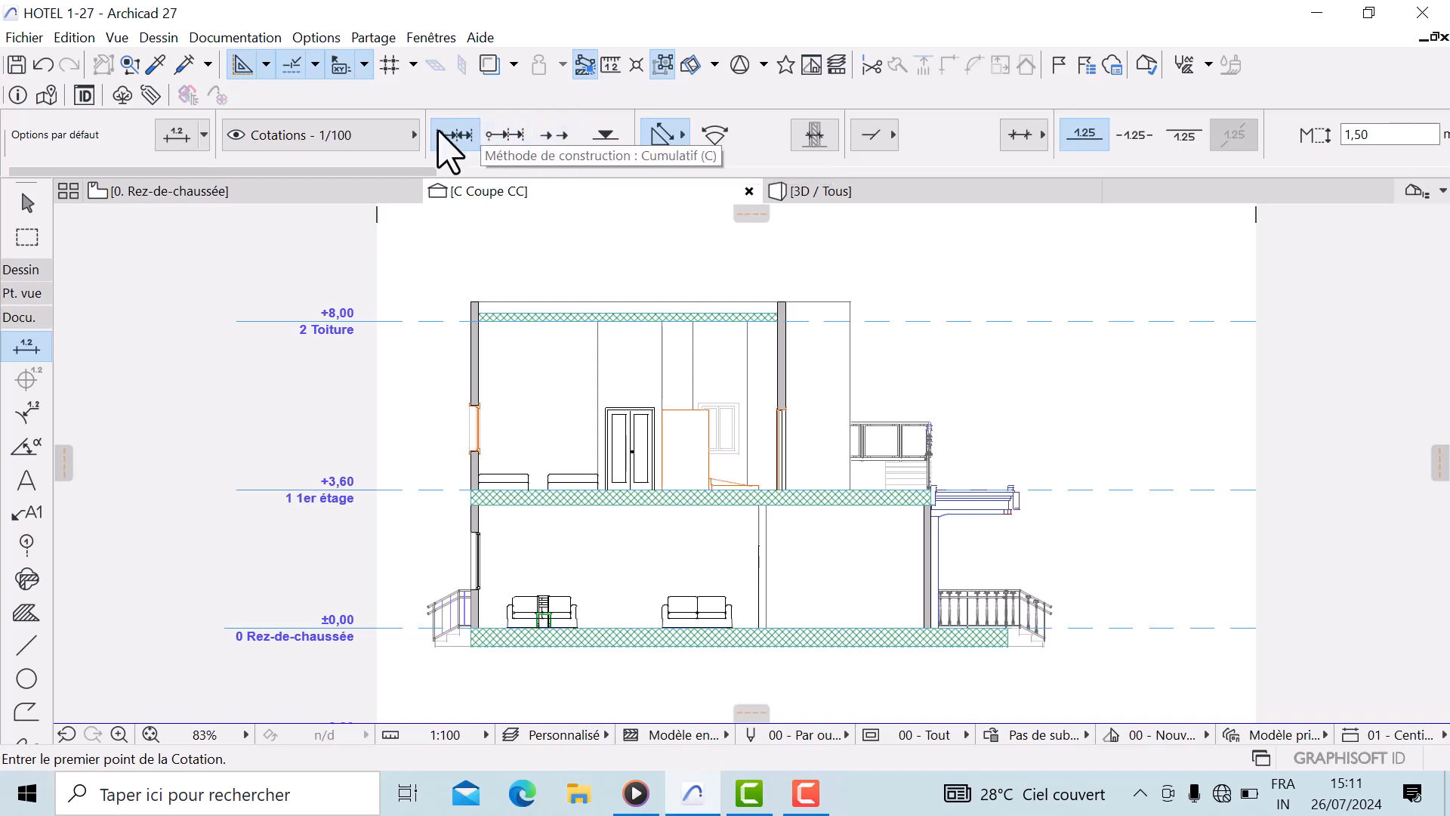
left_click(606, 137)
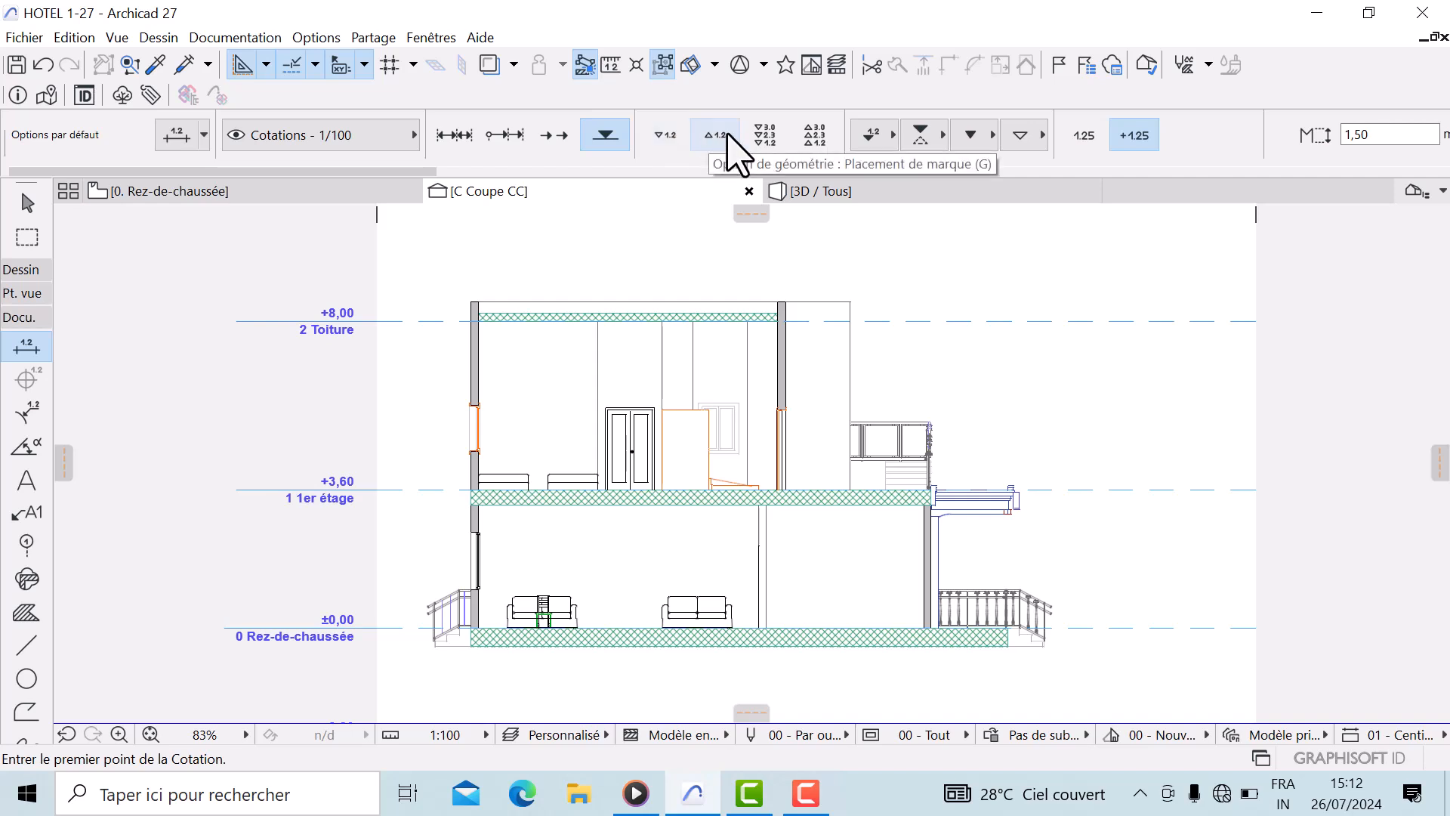
left_click(669, 140)
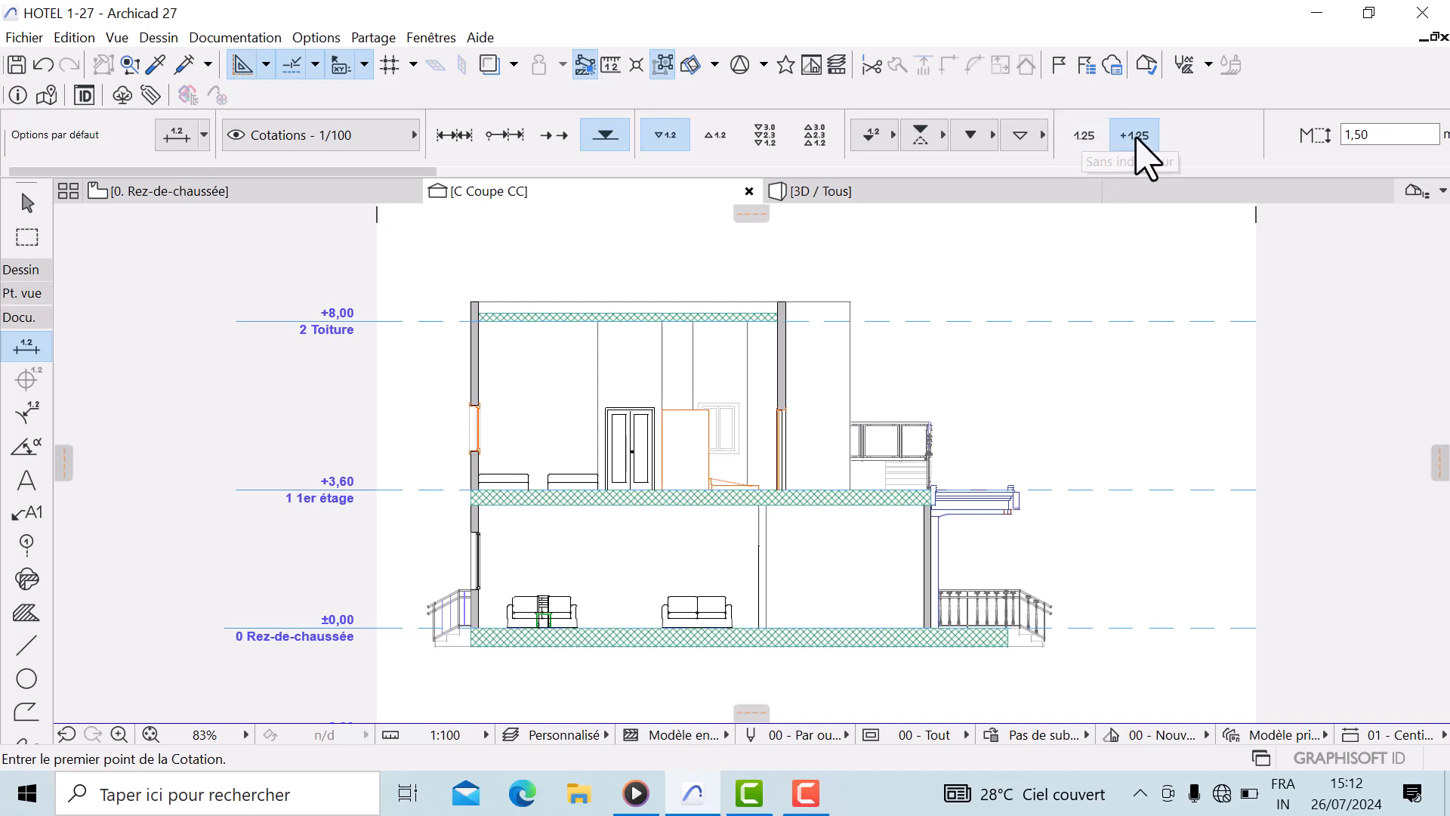
left_click(1088, 138)
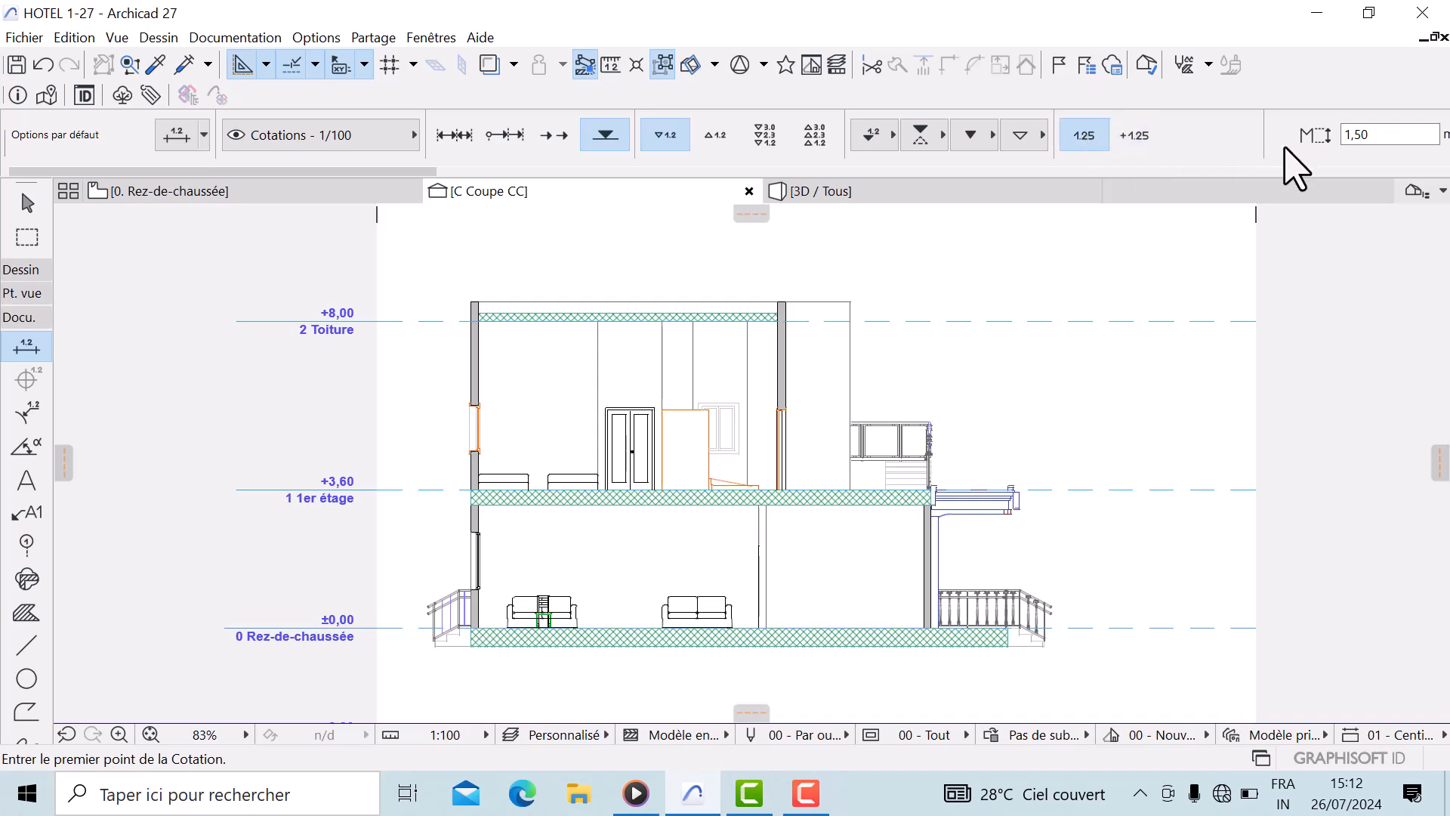
scroll(1191, 142, "right", 3)
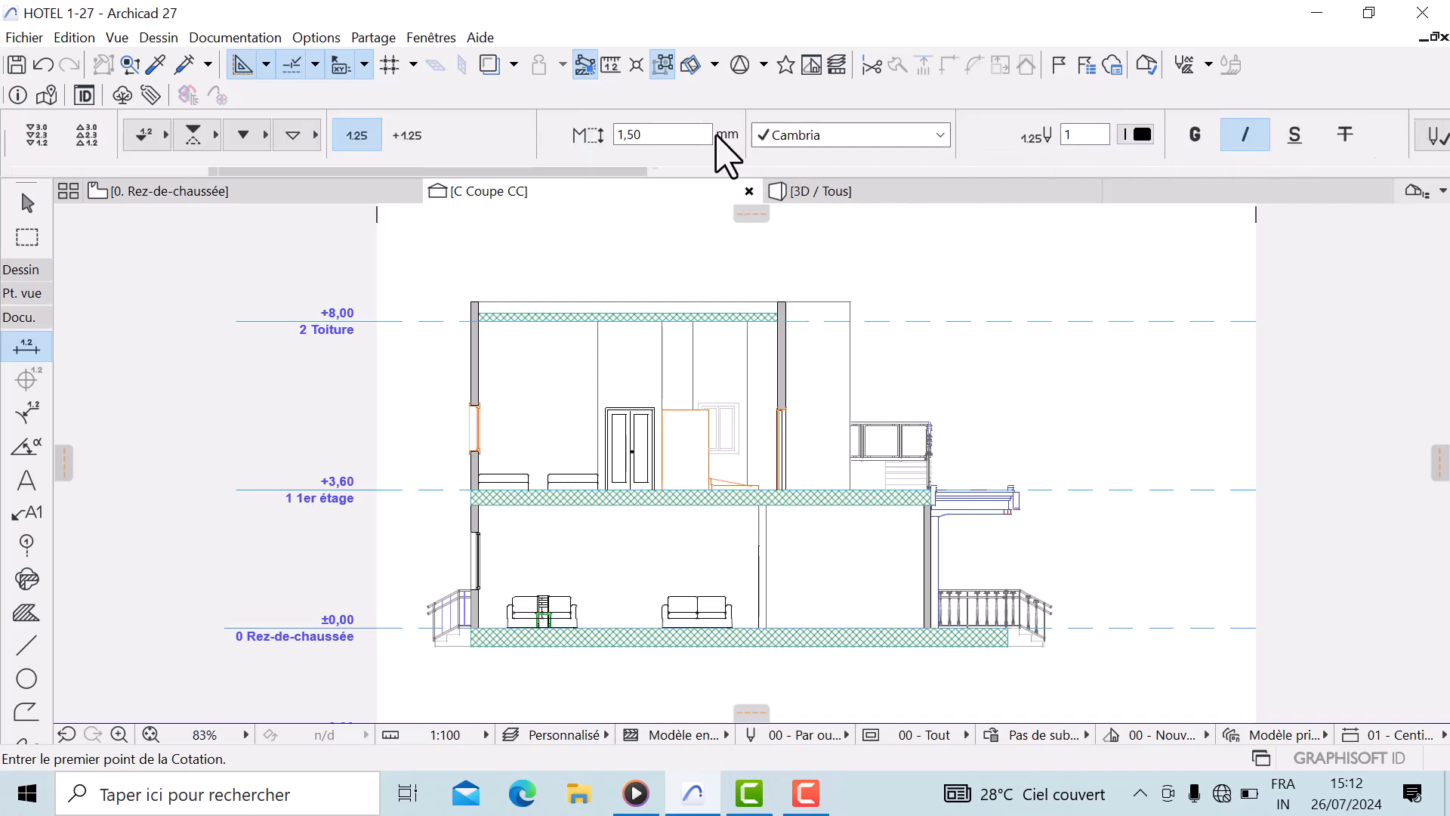
scroll(718, 145, "left", 3)
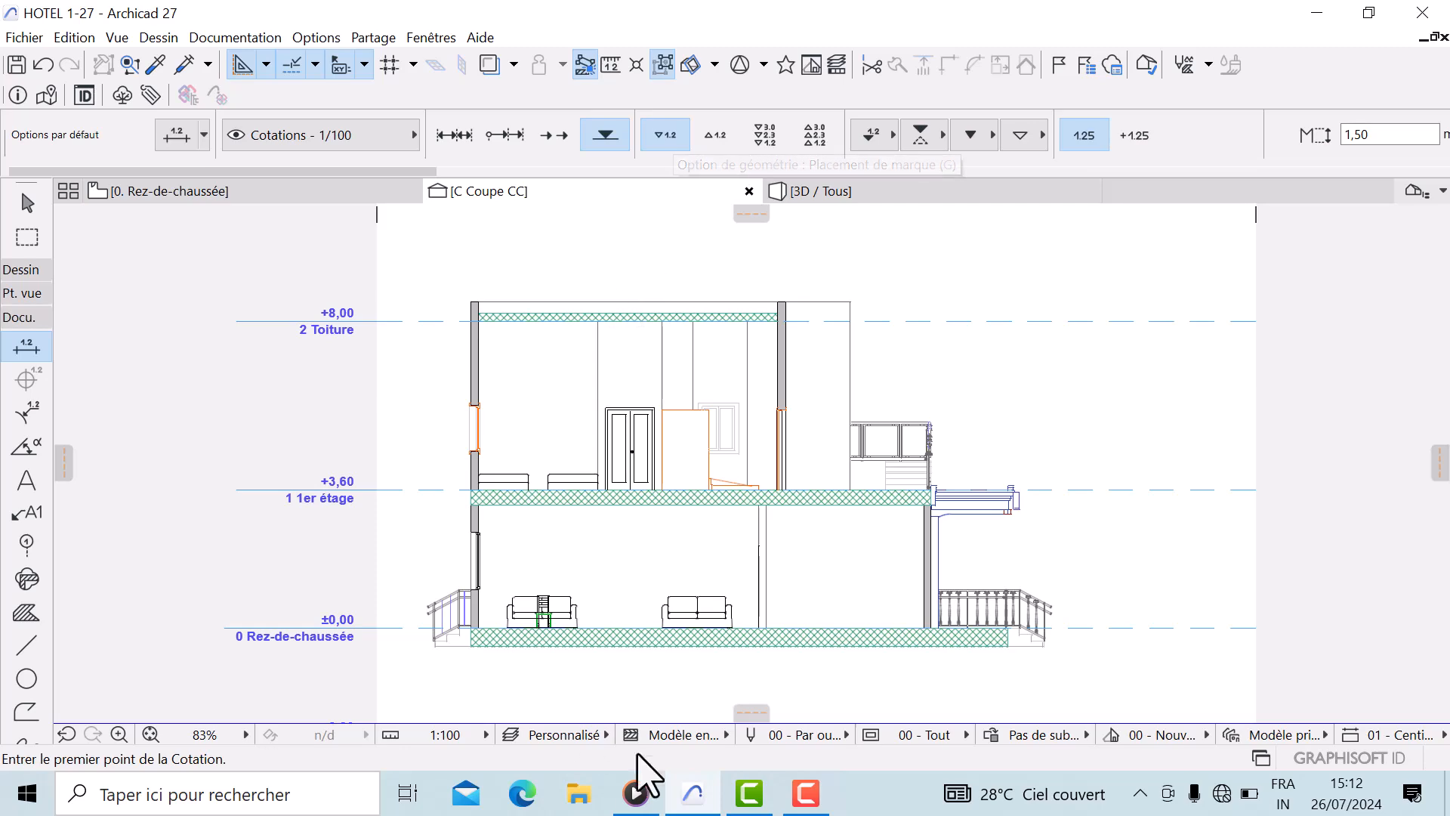
Place elevation markers on the ground floor slab and on the first-floor slab in the section
scroll(825, 613, "up", 3)
scroll(825, 613, "down", 1)
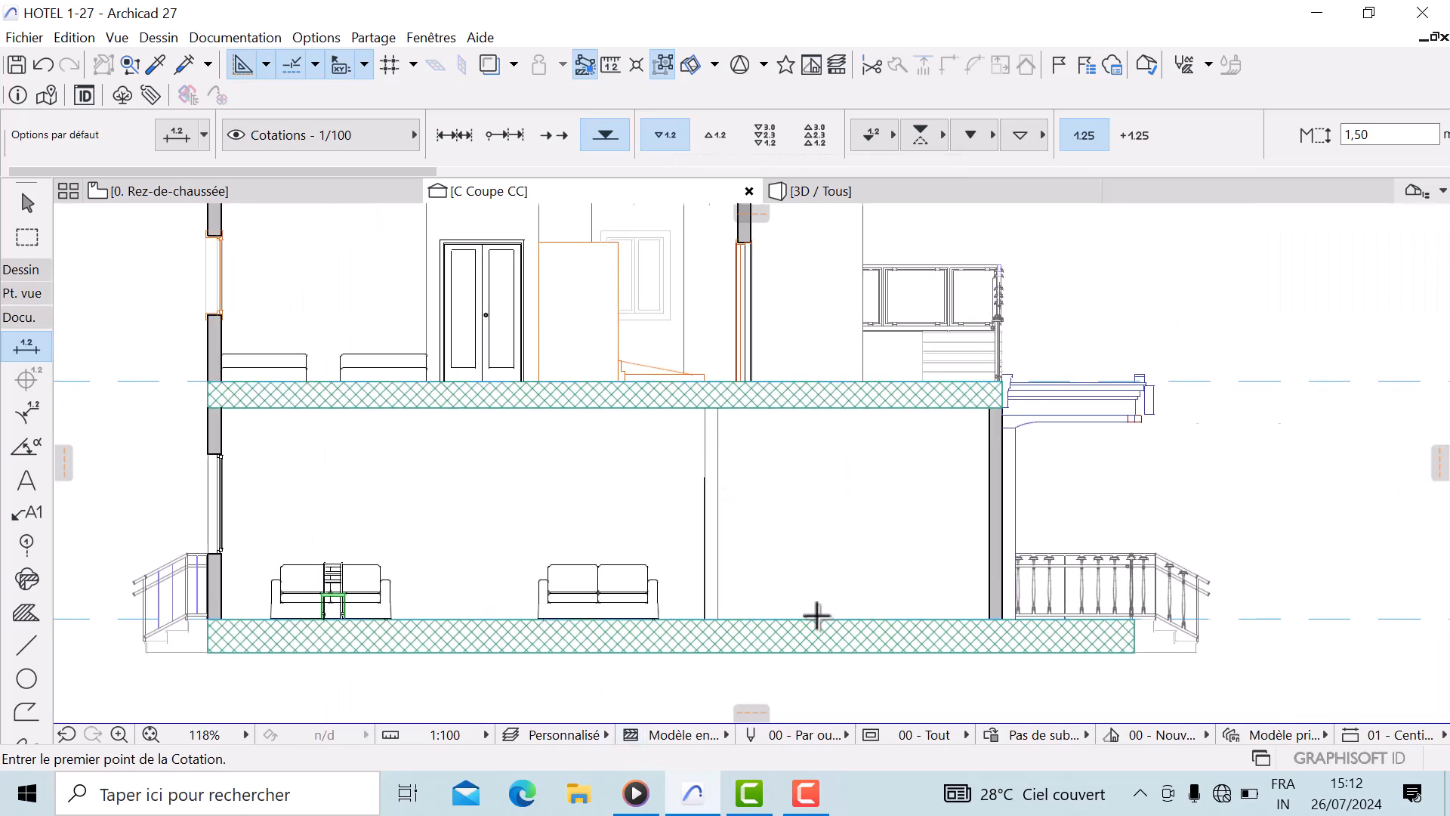
left_click(811, 615)
scroll(814, 608, "up", 3)
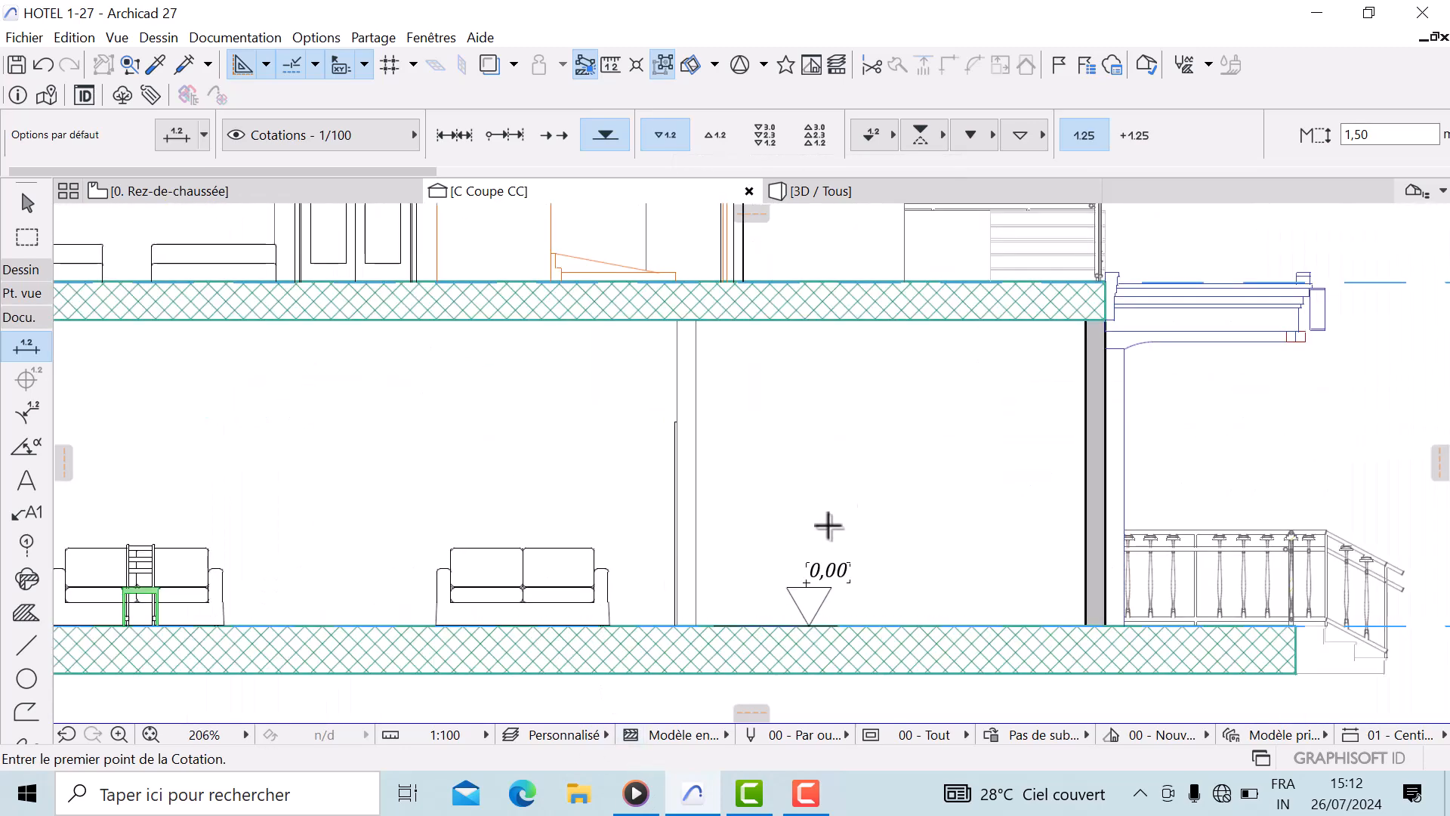
scroll(775, 602, "up", 2)
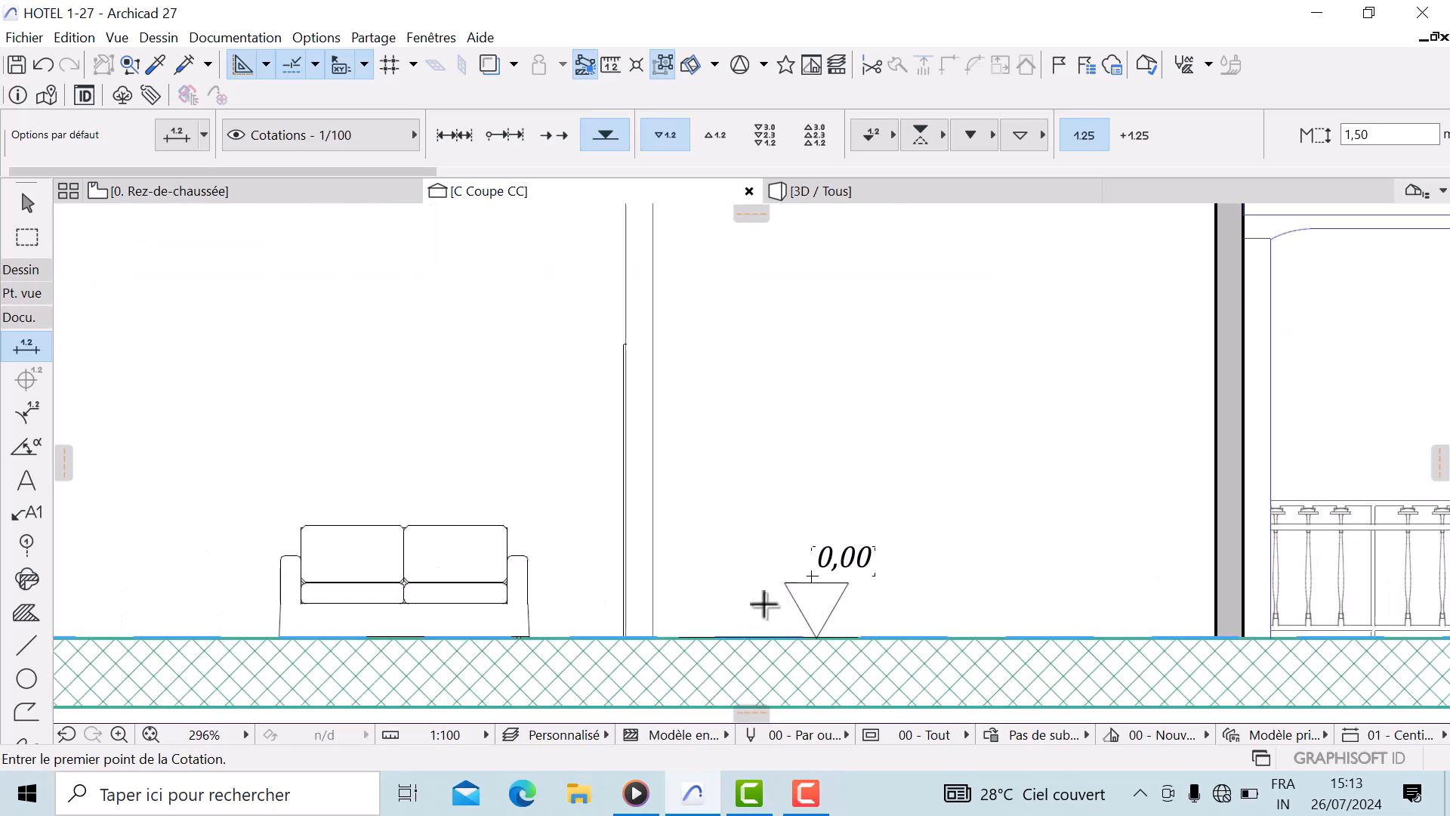
scroll(909, 454, "down", 2)
middle_click_drag(882, 280, 915, 627)
scroll(869, 602, "up", 3)
left_click(869, 602)
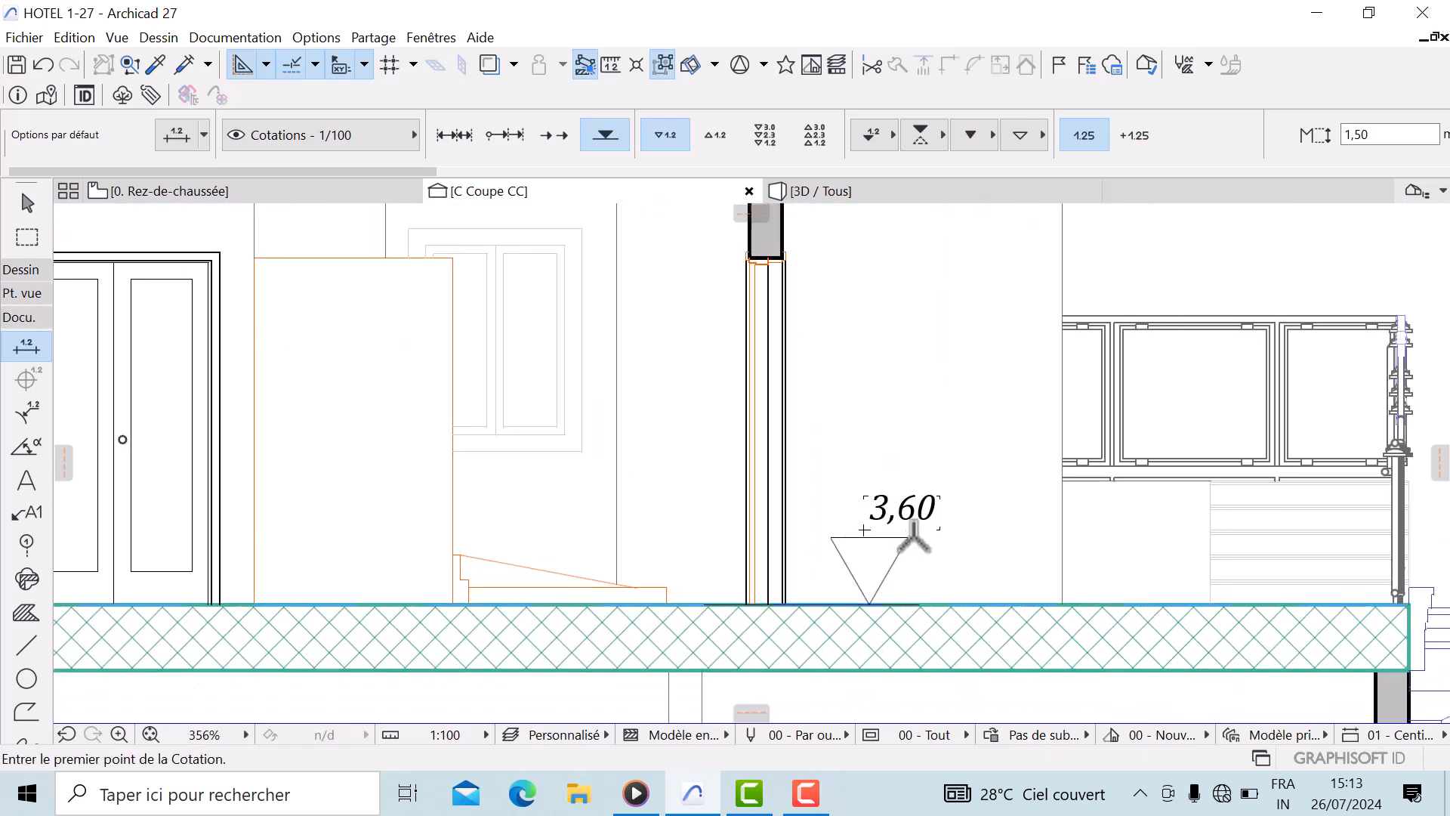
Place elevation markers on top of the roof parapet and on the roof slab
scroll(919, 458, "down", 3)
middle_click_drag(919, 457, 885, 638)
middle_click_drag(886, 291, 861, 437)
scroll(861, 437, "up", 2)
left_click(861, 440)
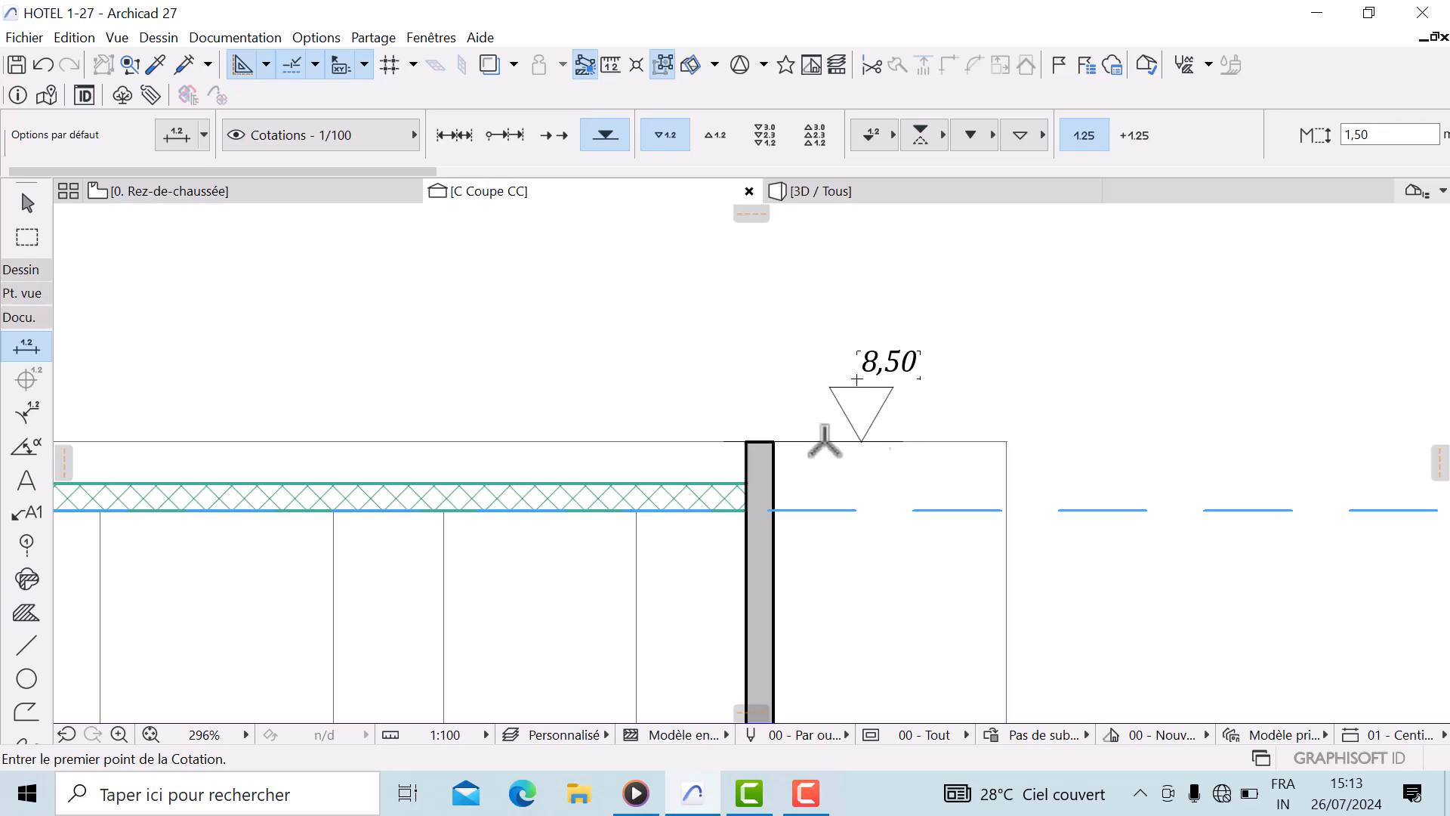
left_click(854, 510)
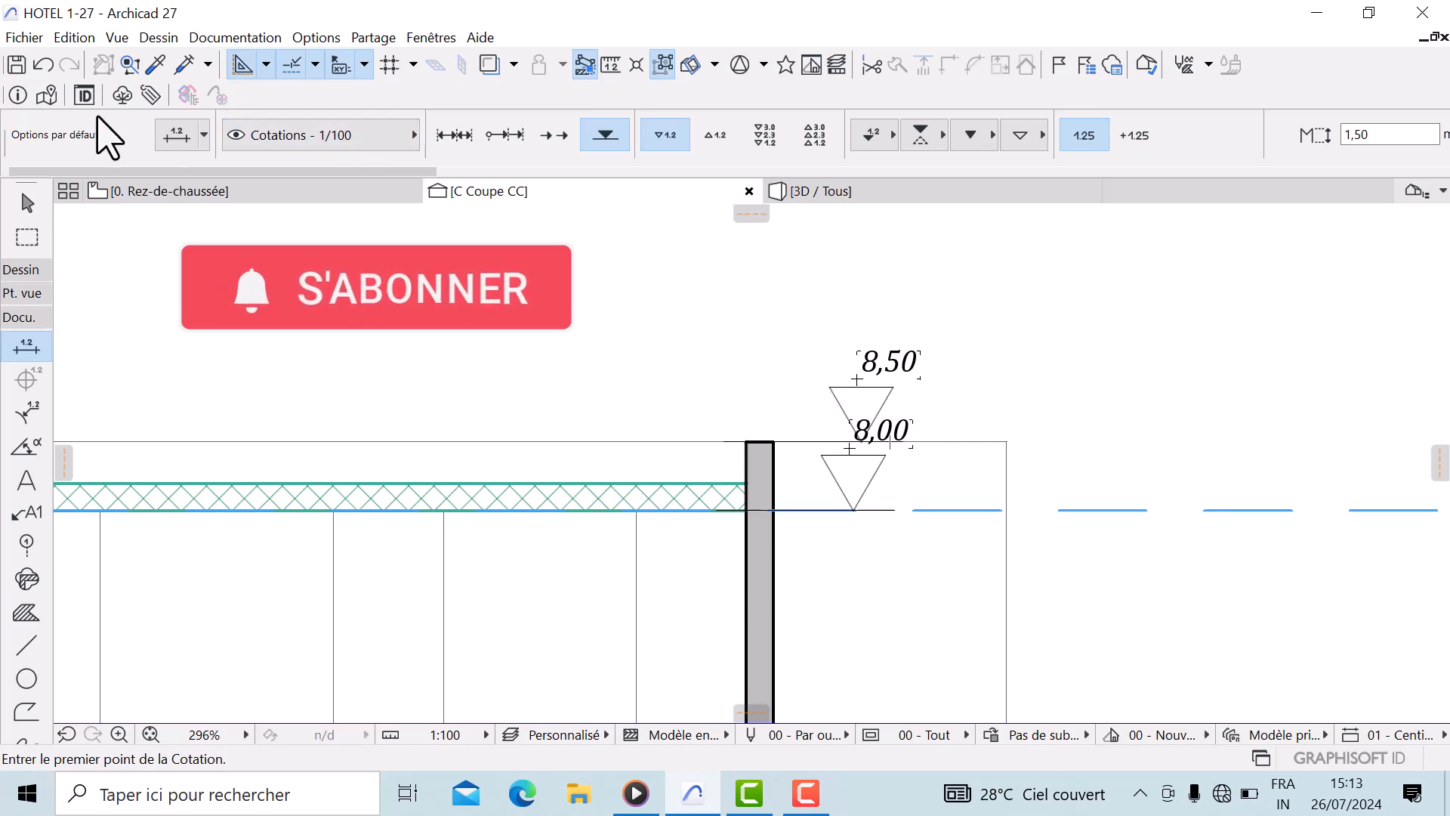
Undo the elevation markers just placed in the section
left_click(43, 65)
scroll(954, 419, "down", 6)
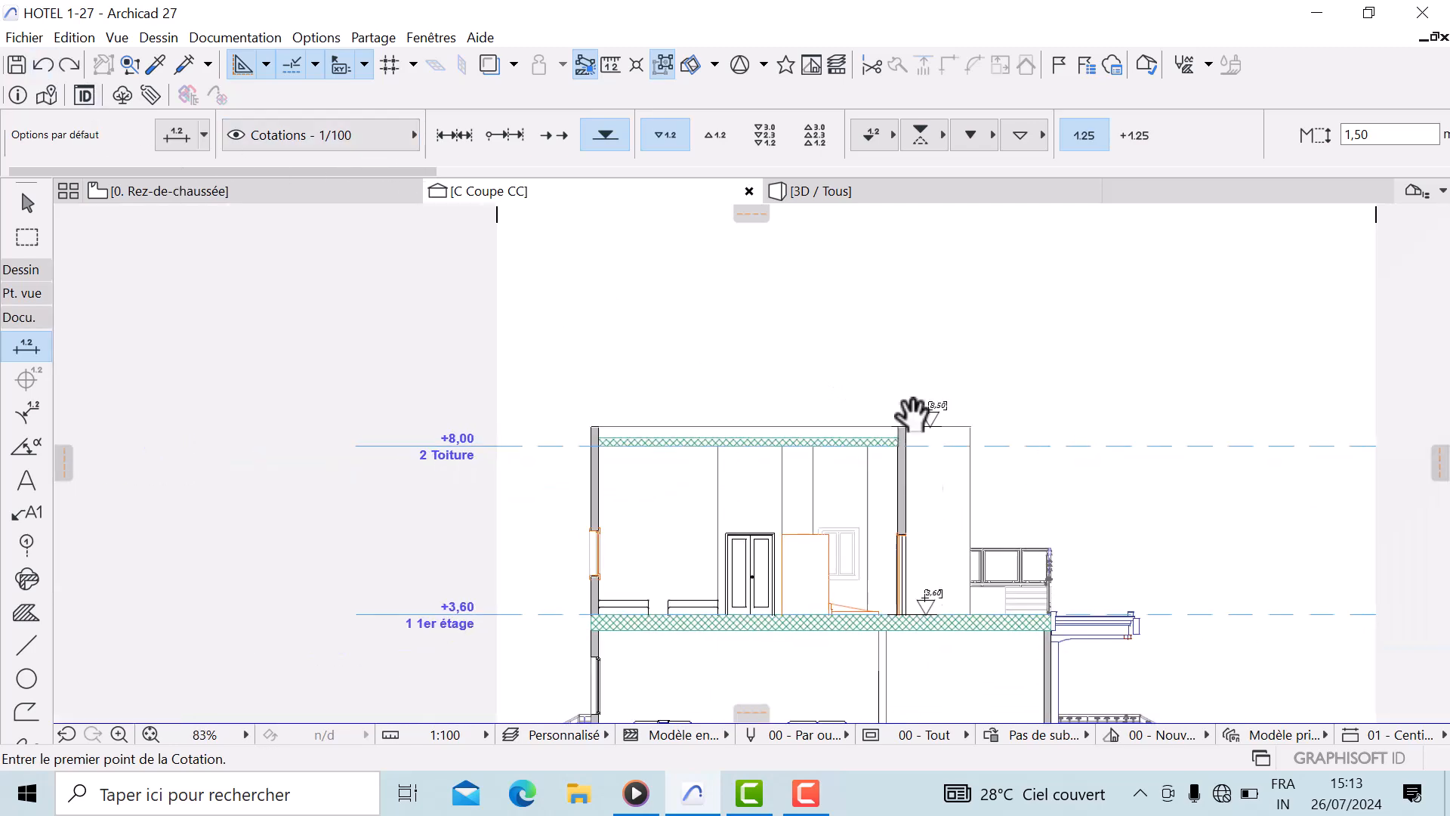
middle_click_drag(926, 491, 821, 380)
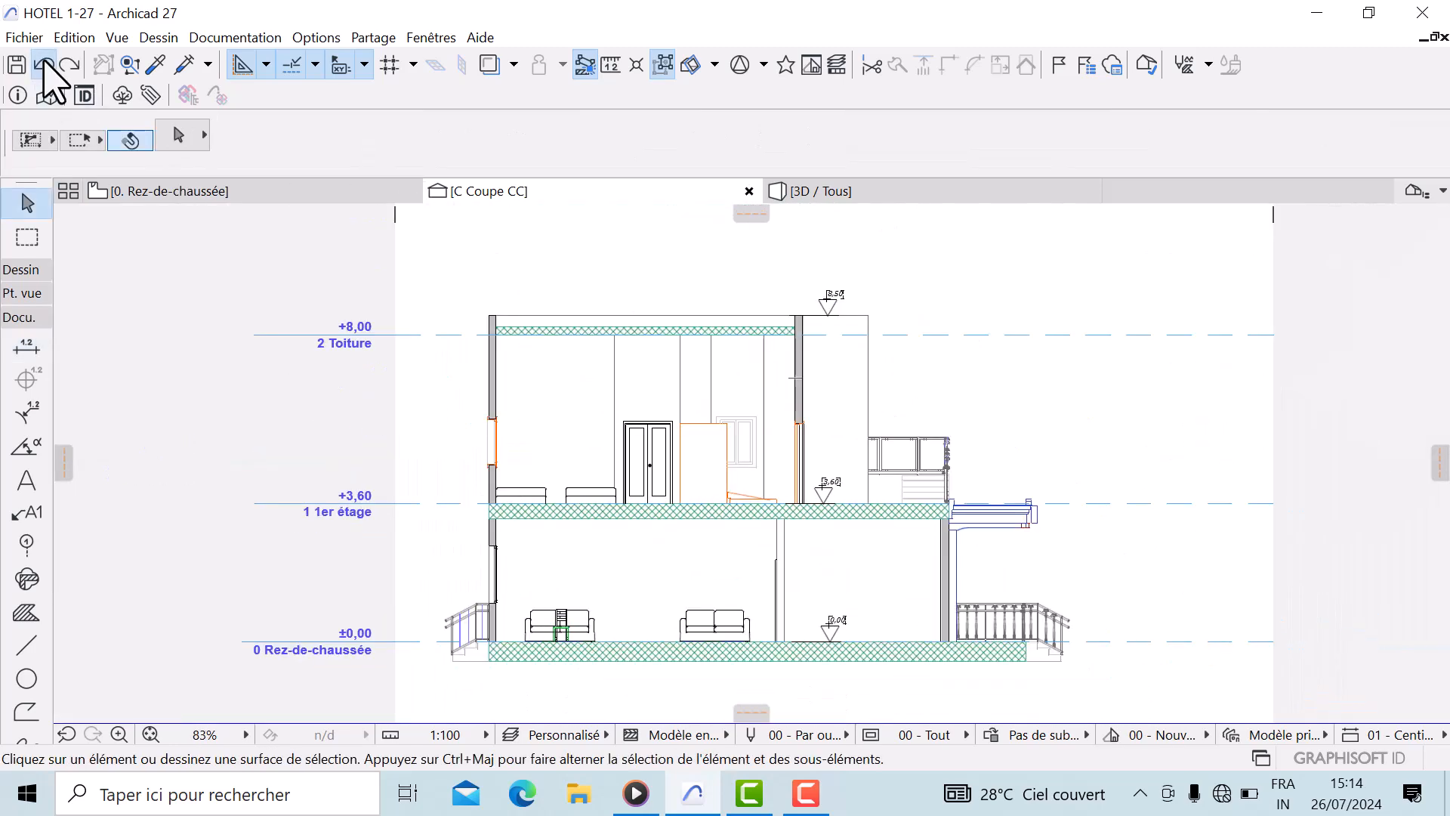
left_click(43, 64)
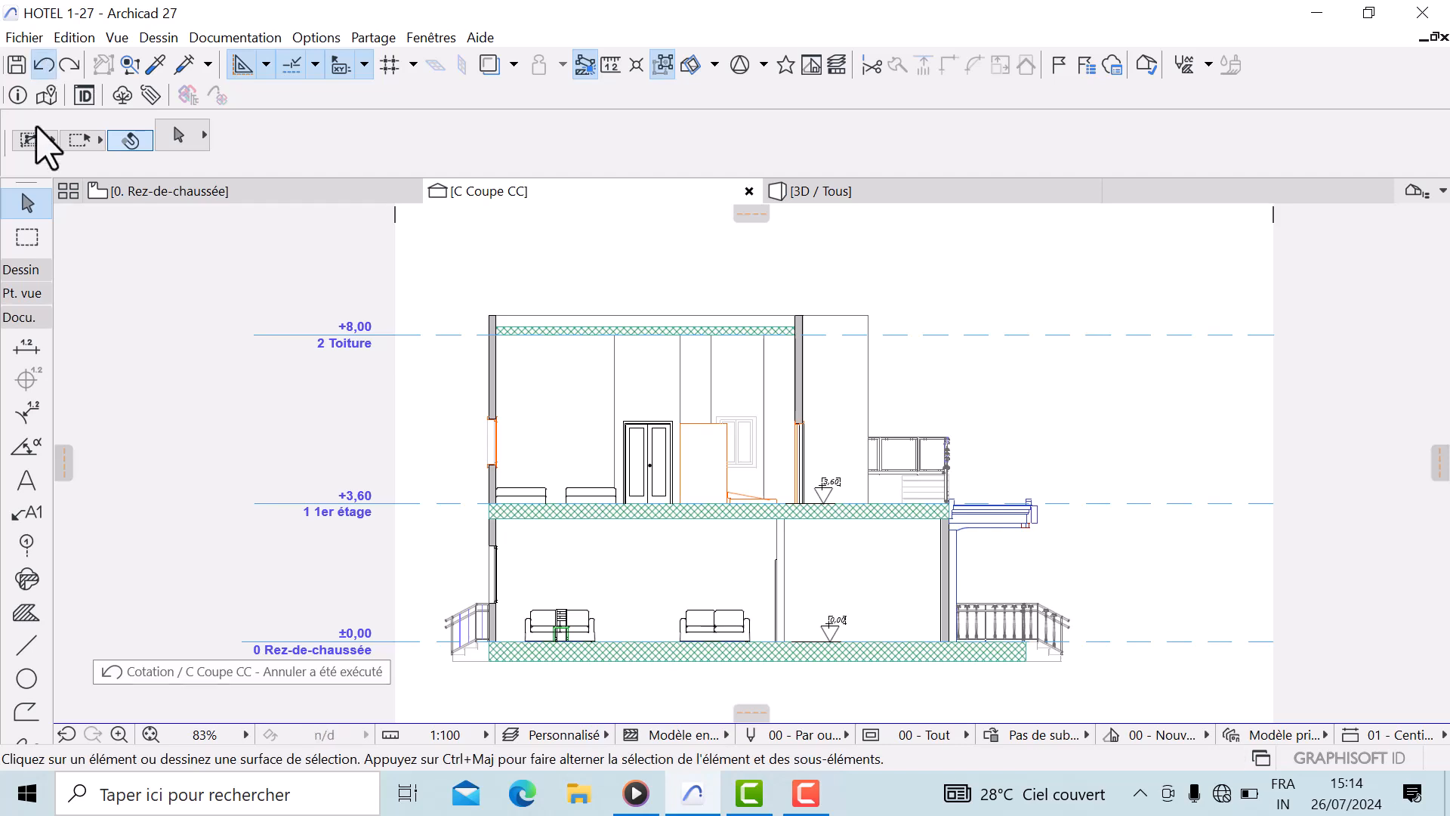
Switch elevation dimensions to show the sign prefix and place a marker on the ground floor slab
left_click(27, 349)
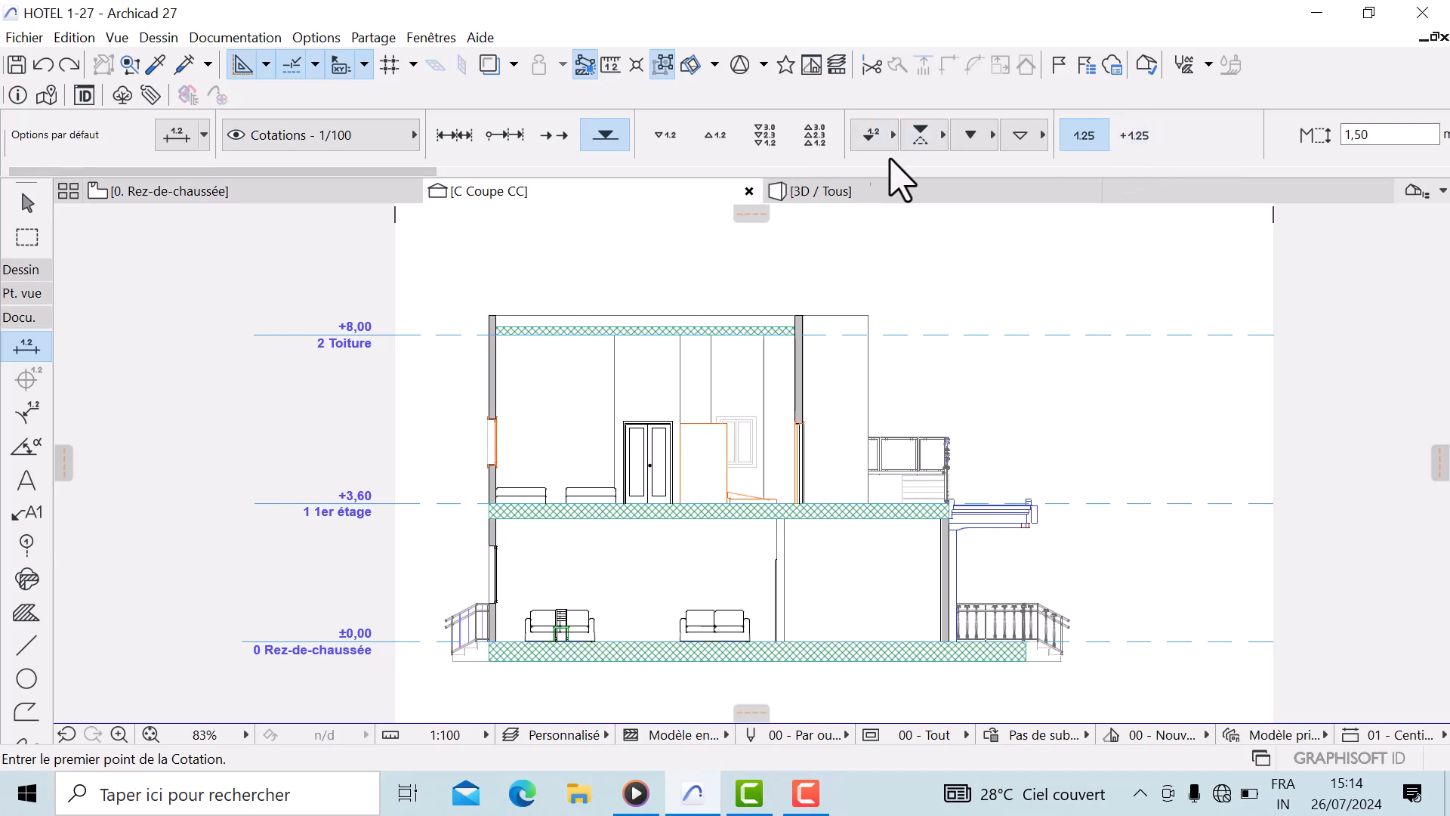
left_click(1134, 136)
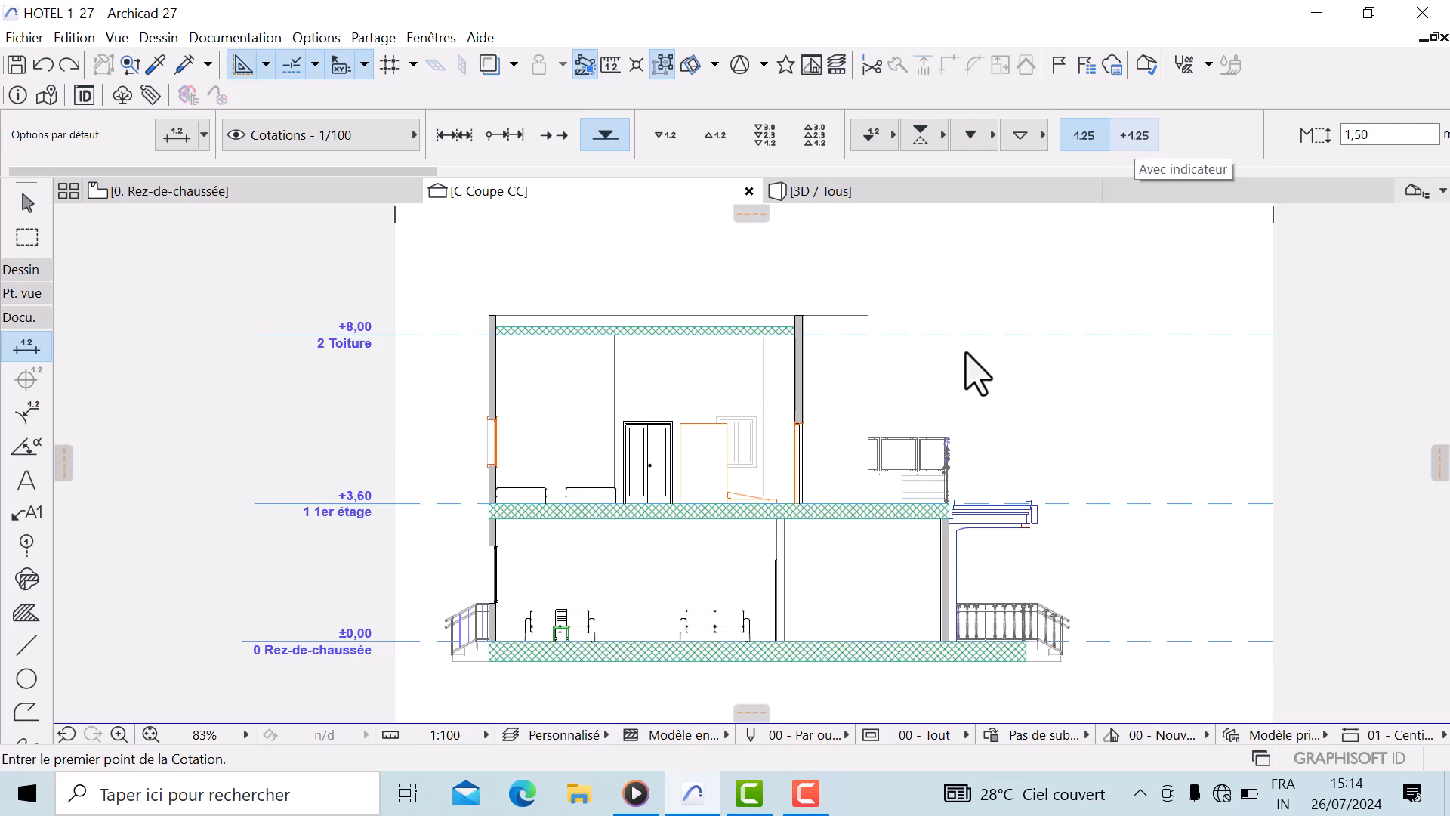
middle_click_drag(853, 552, 869, 433)
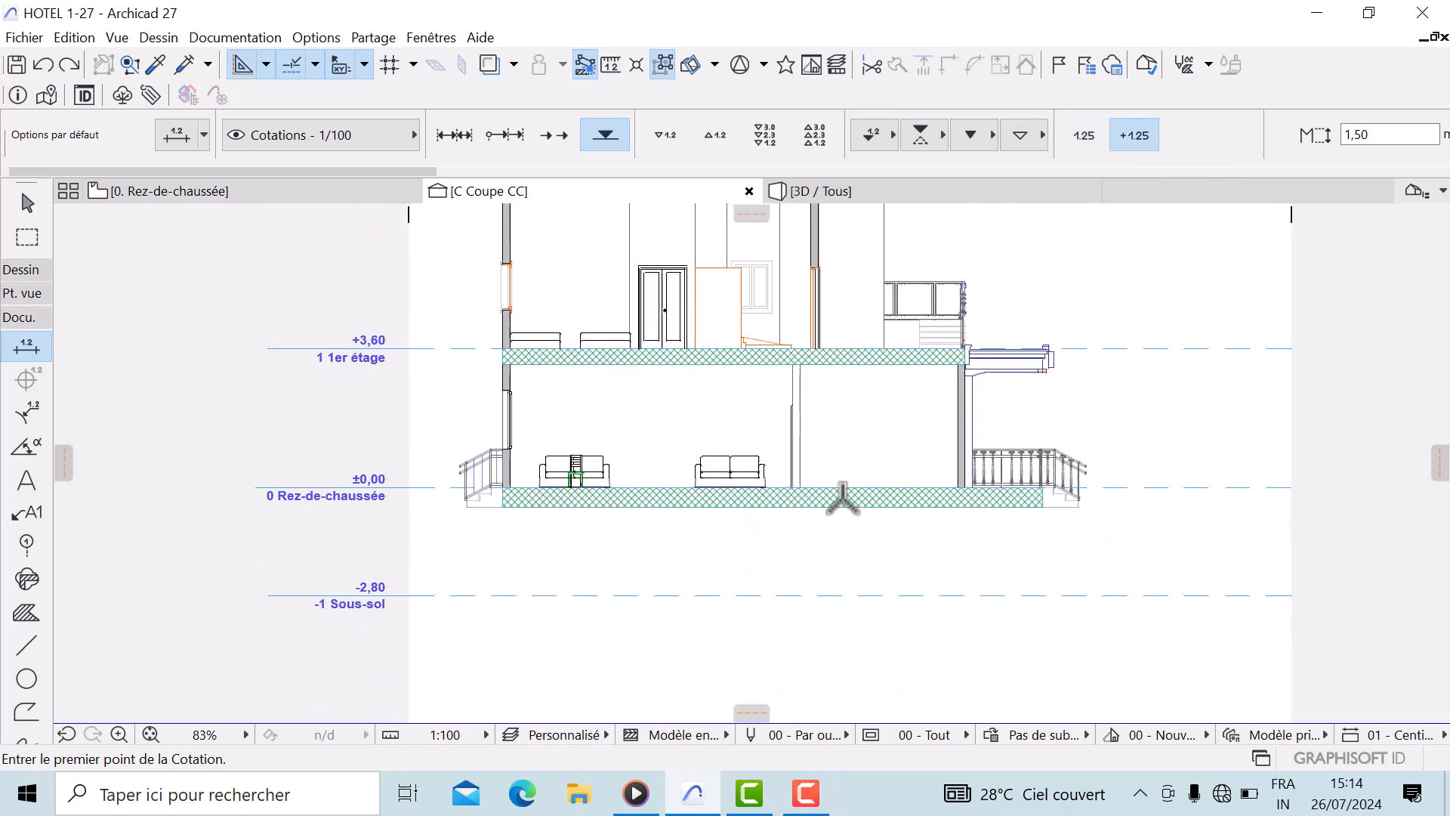
scroll(868, 464, "up", 5)
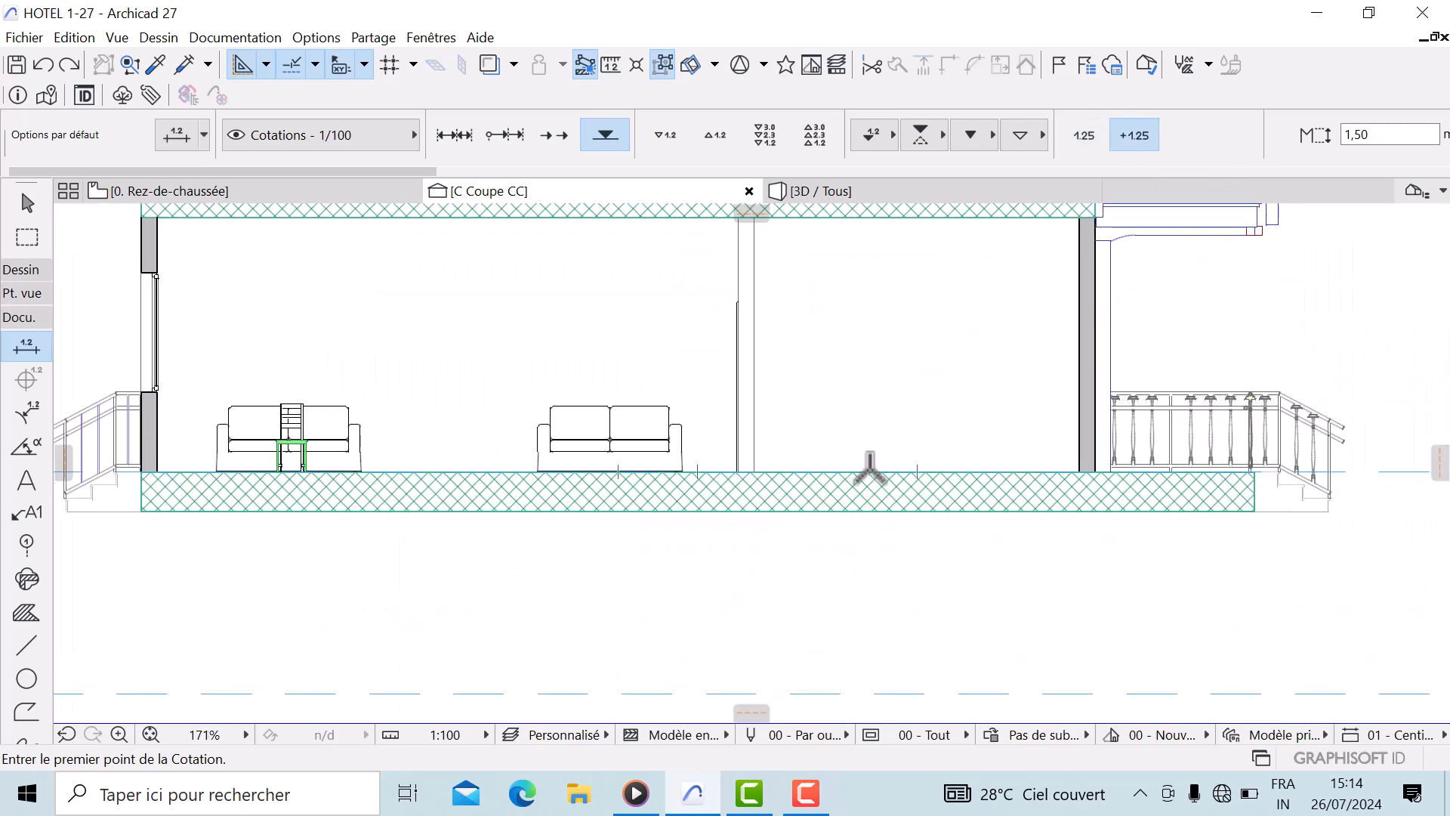
left_click(870, 471)
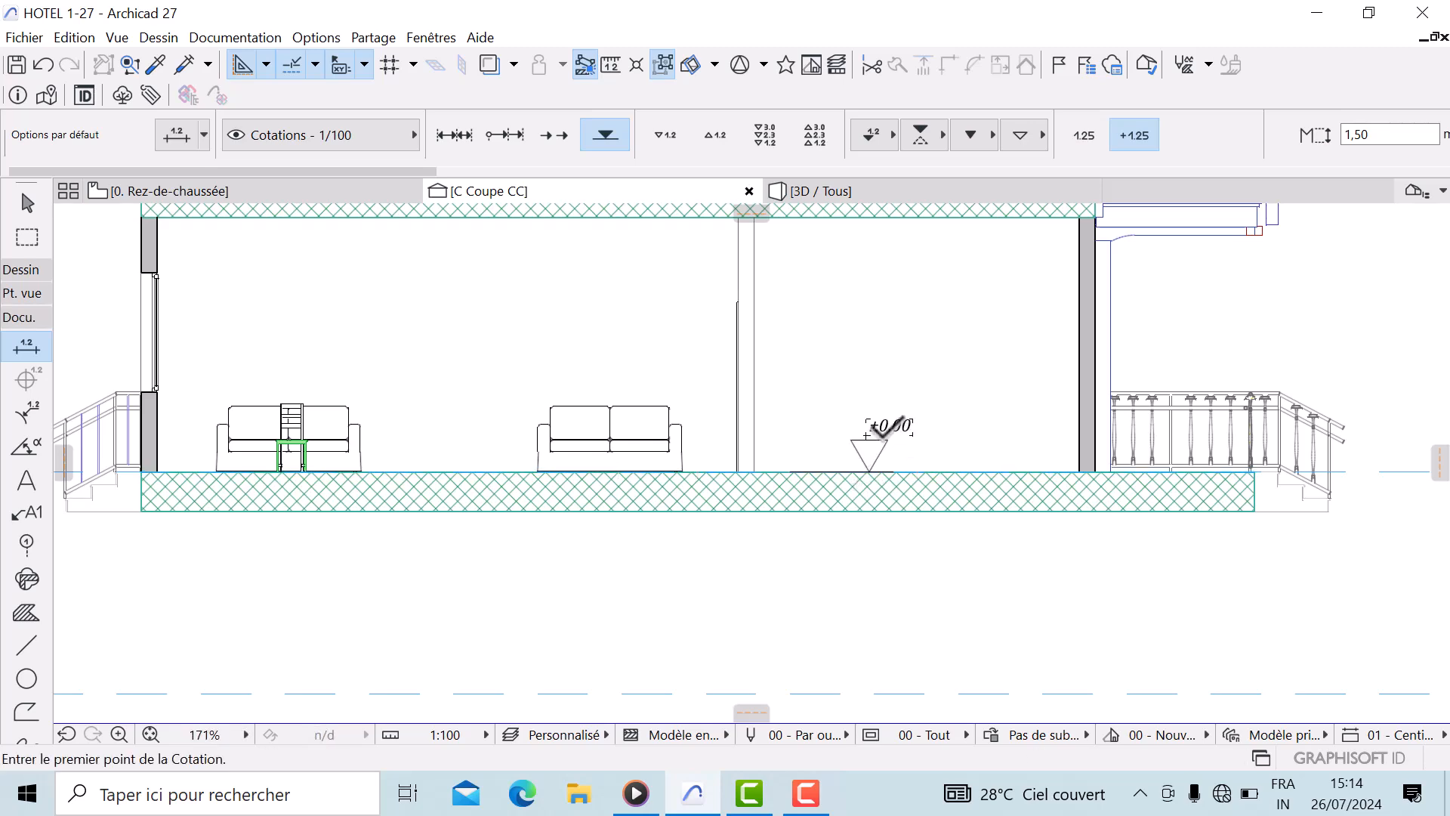
Place an elevation marker on the first-floor finished floor level
scroll(884, 430, "up", 6)
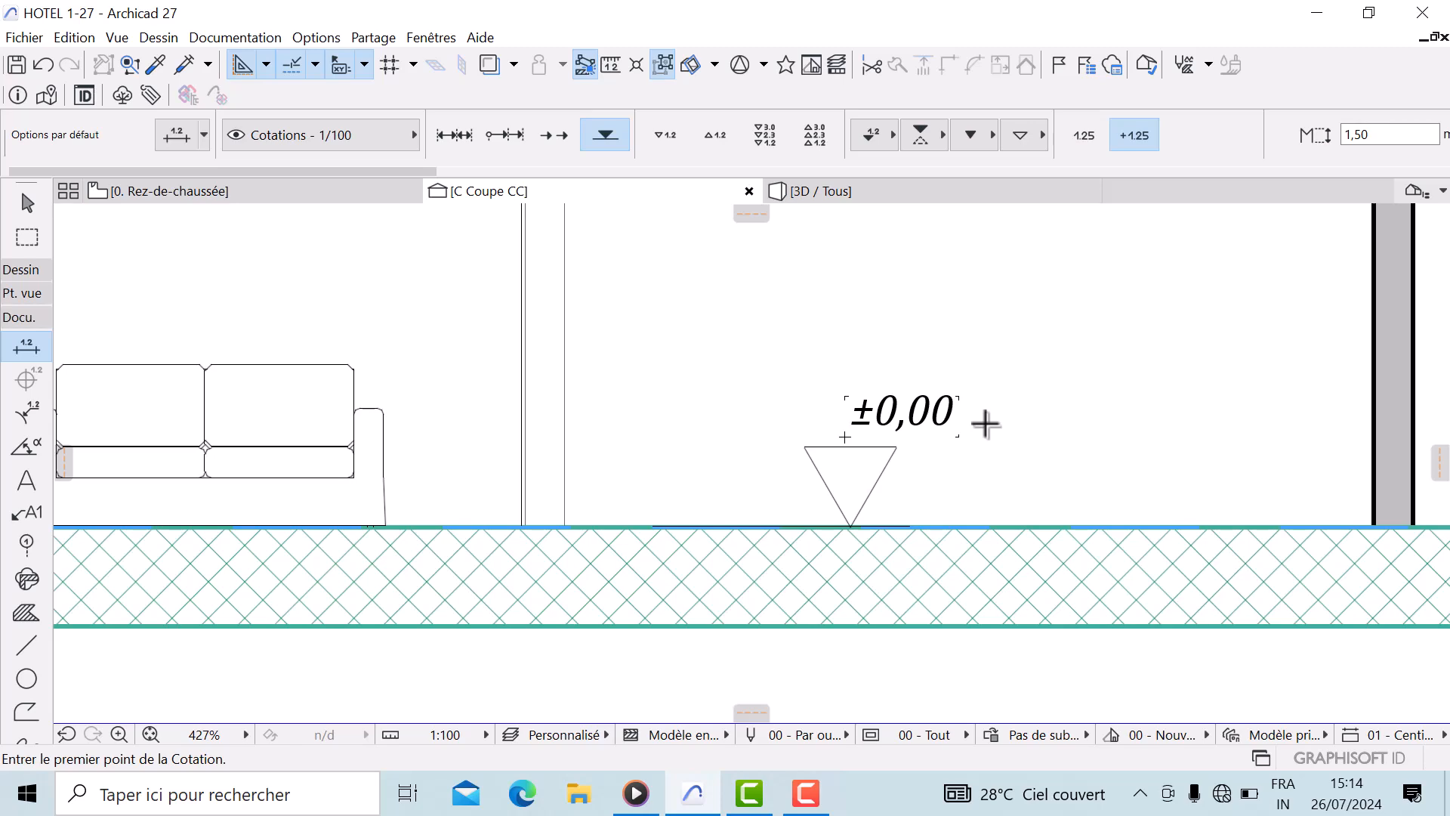
scroll(900, 380, "down", 3)
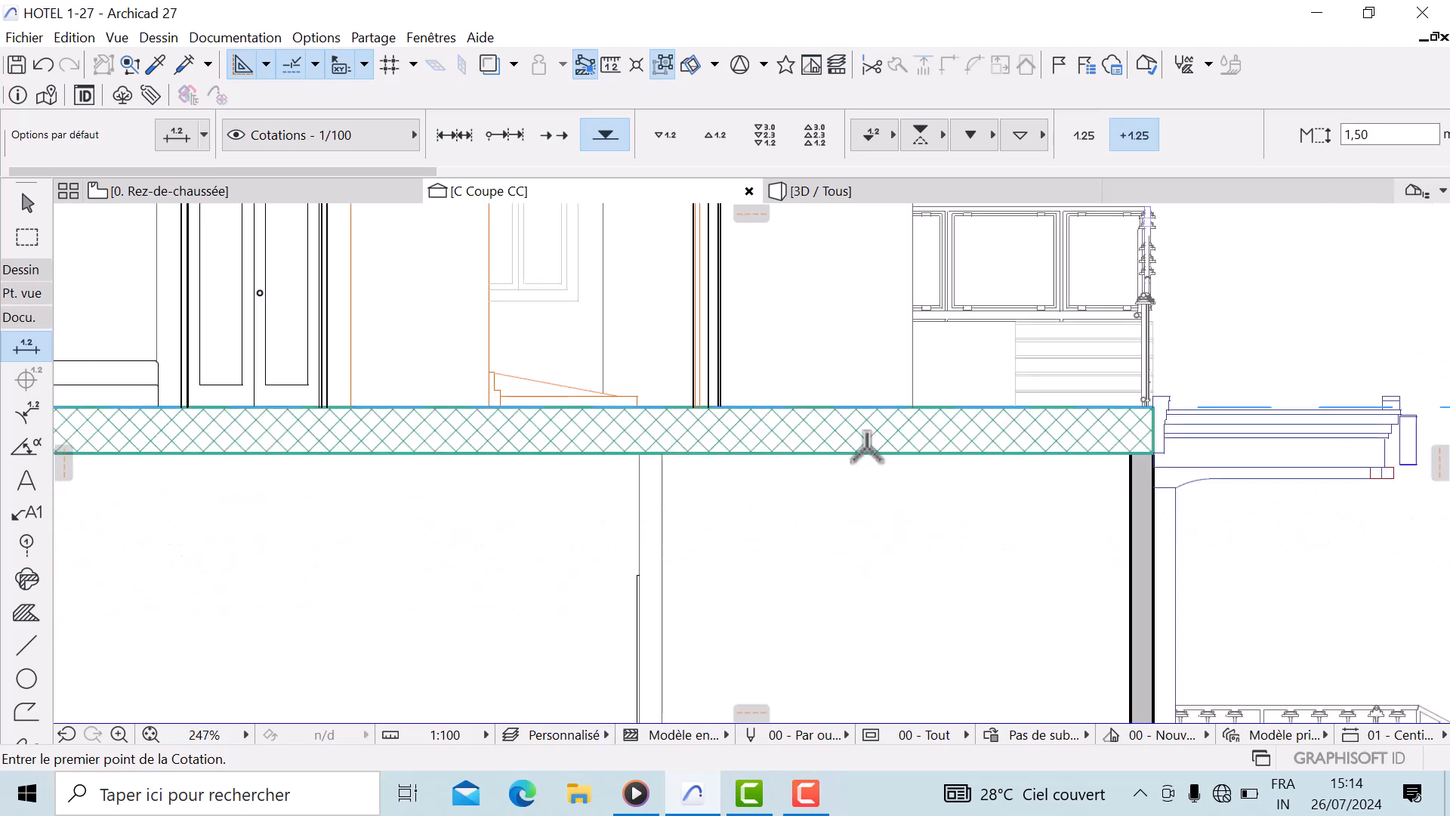
scroll(809, 392, "down", 3)
left_click(838, 521)
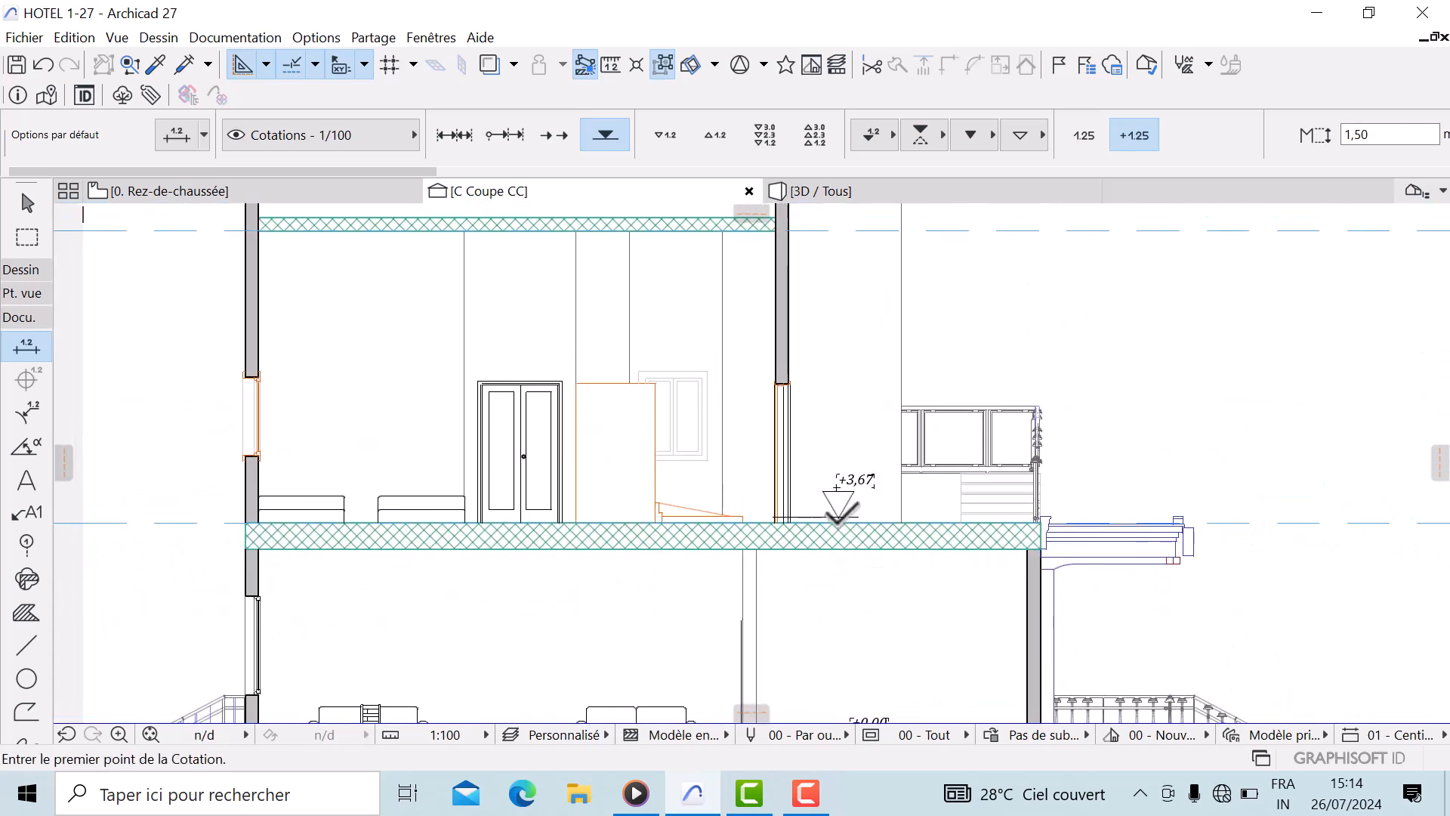
Place an elevation marker on top of the roof parapet
scroll(849, 509, "up", 3)
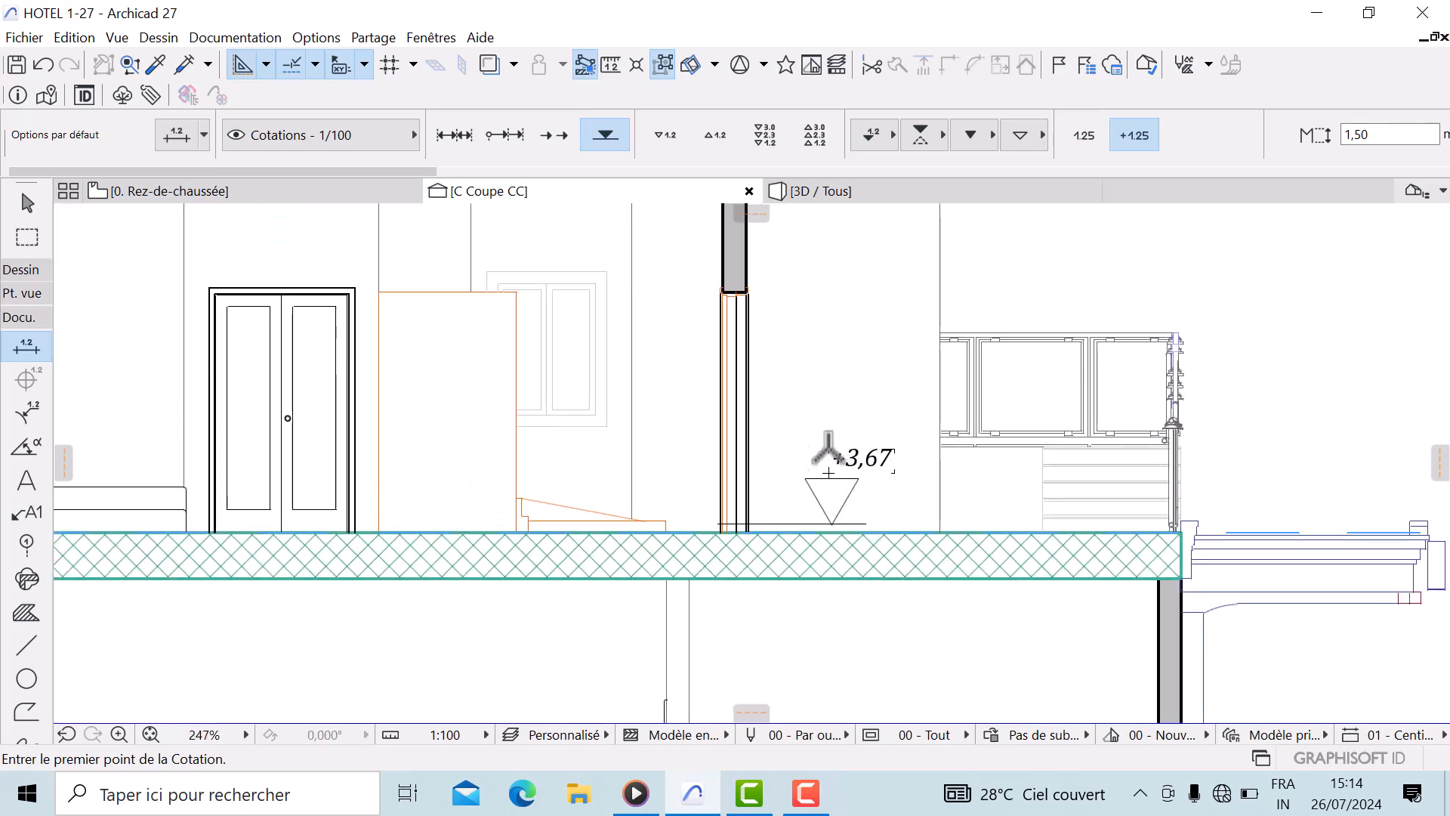
scroll(865, 487, "down", 2)
middle_click_drag(865, 604, 852, 713)
scroll(827, 453, "down", 1)
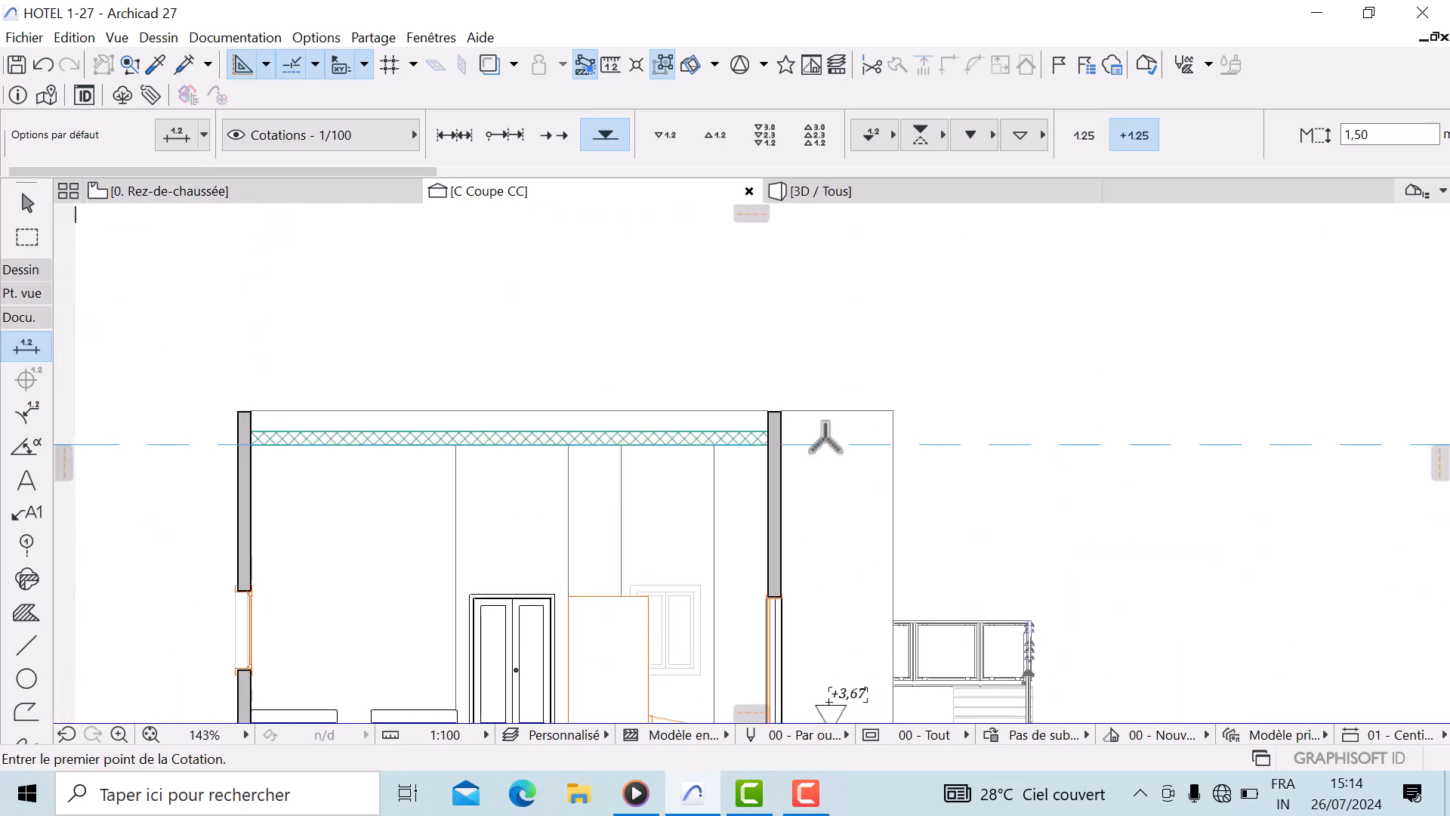
left_click(832, 409)
Switch the Dimension tool to linear mode and pick points at the ground floor and underside of the first-floor slab
scroll(829, 391, "up", 4)
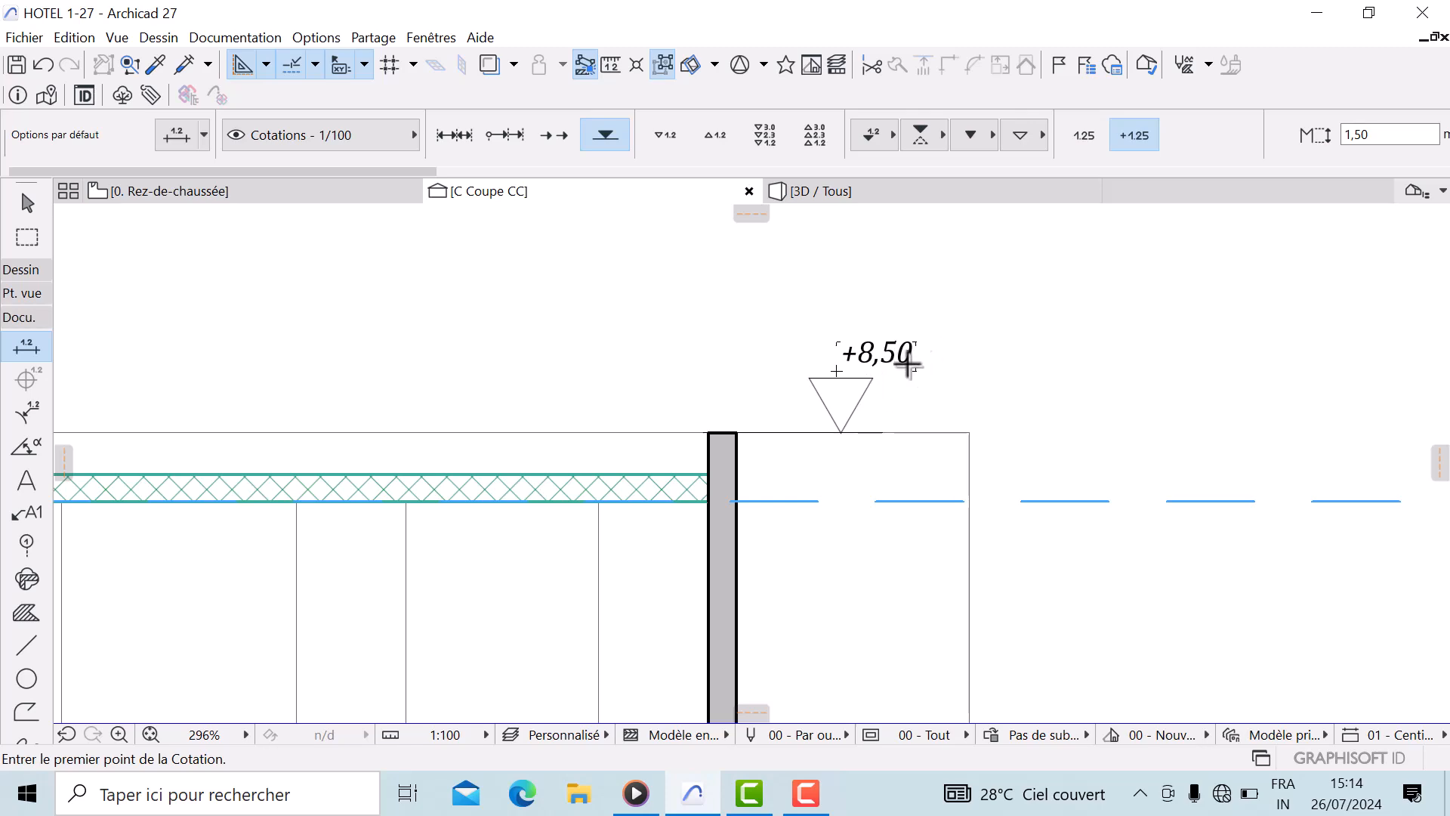
scroll(794, 643, "down", 7)
scroll(822, 407, "down", 3)
middle_click_drag(825, 604, 834, 646)
scroll(830, 580, "up", 3)
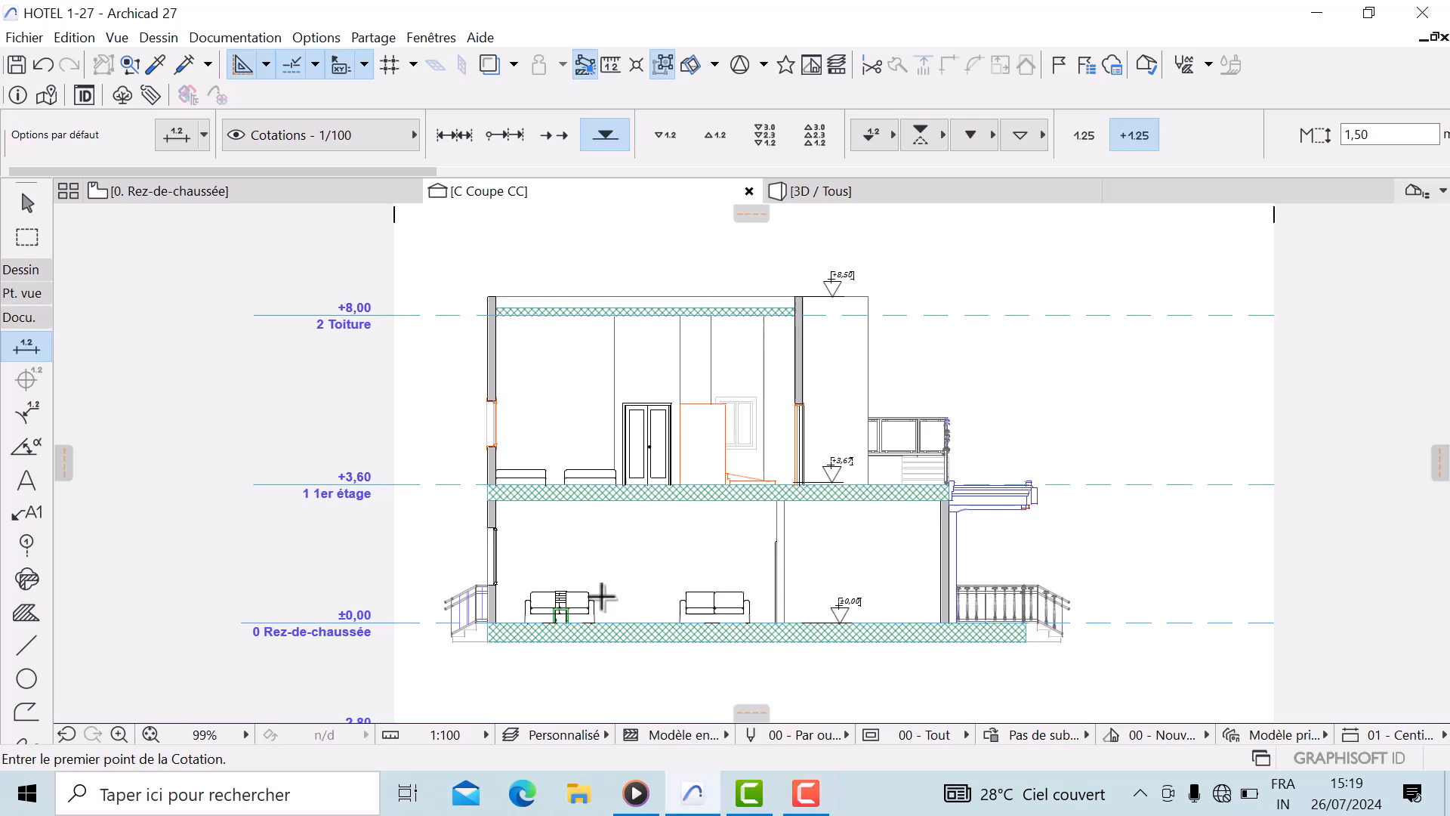
scroll(599, 592, "up", 2)
middle_click_drag(598, 592, 599, 648)
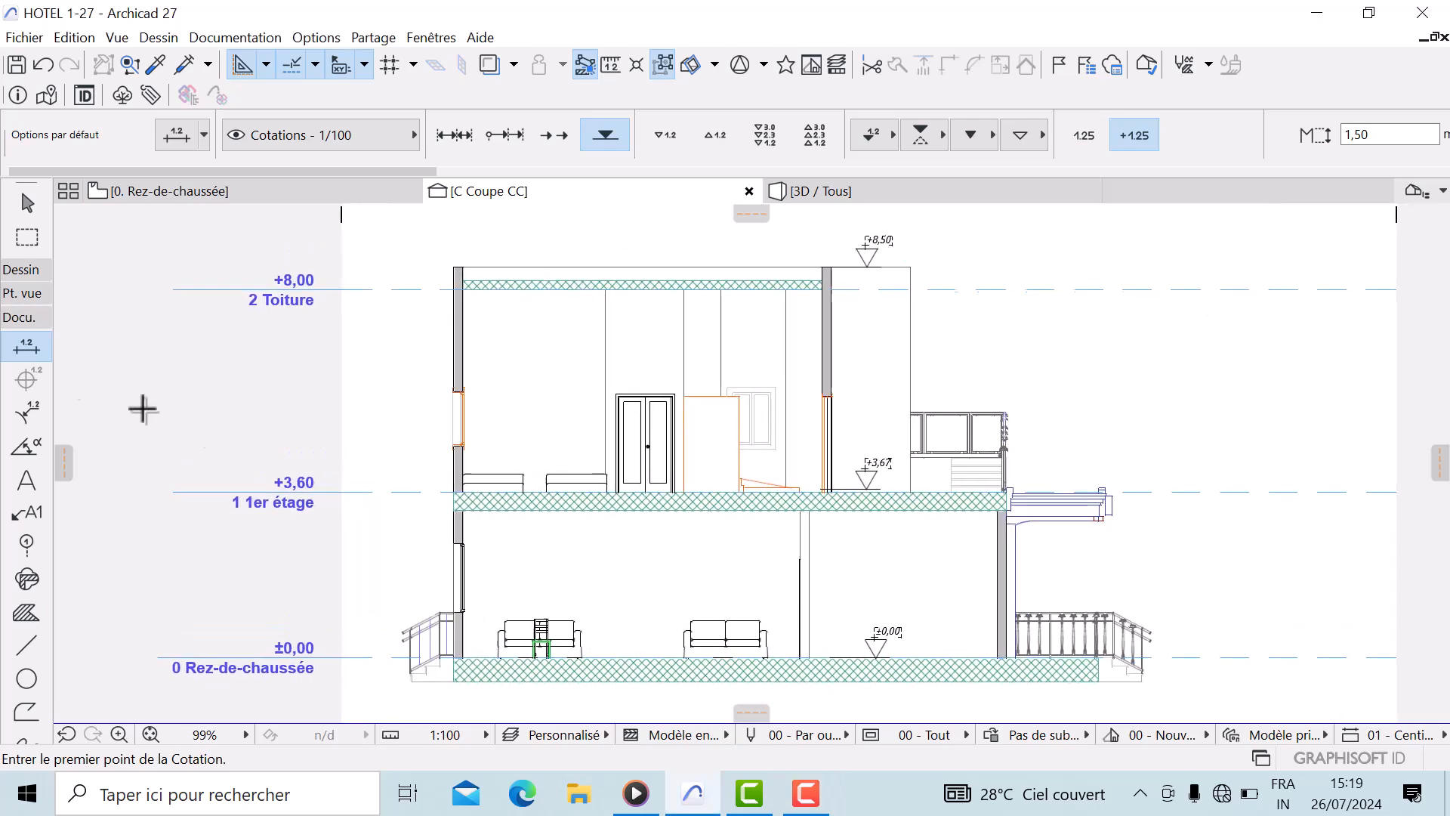
left_click(452, 135)
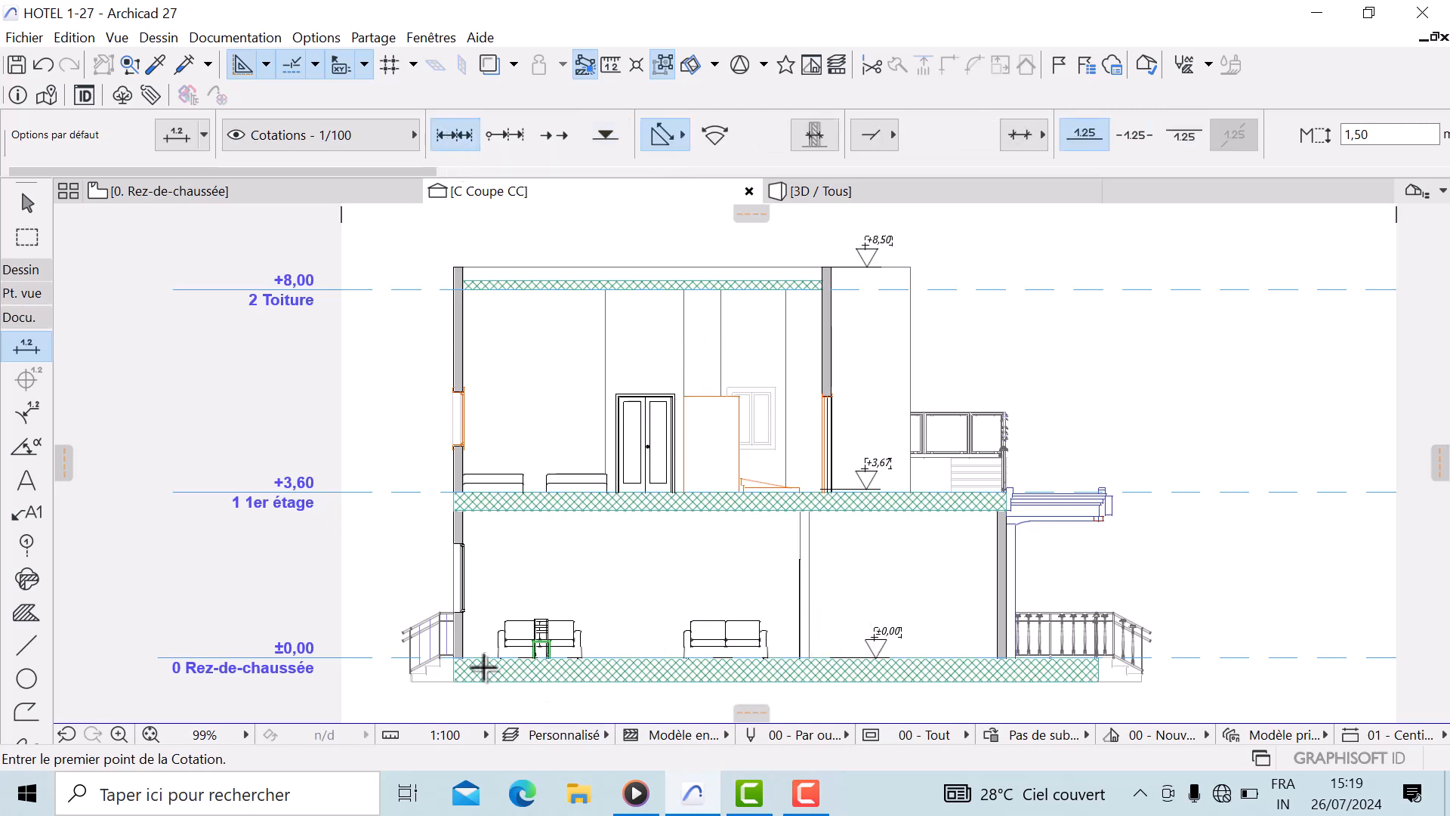
scroll(511, 647, "up", 2)
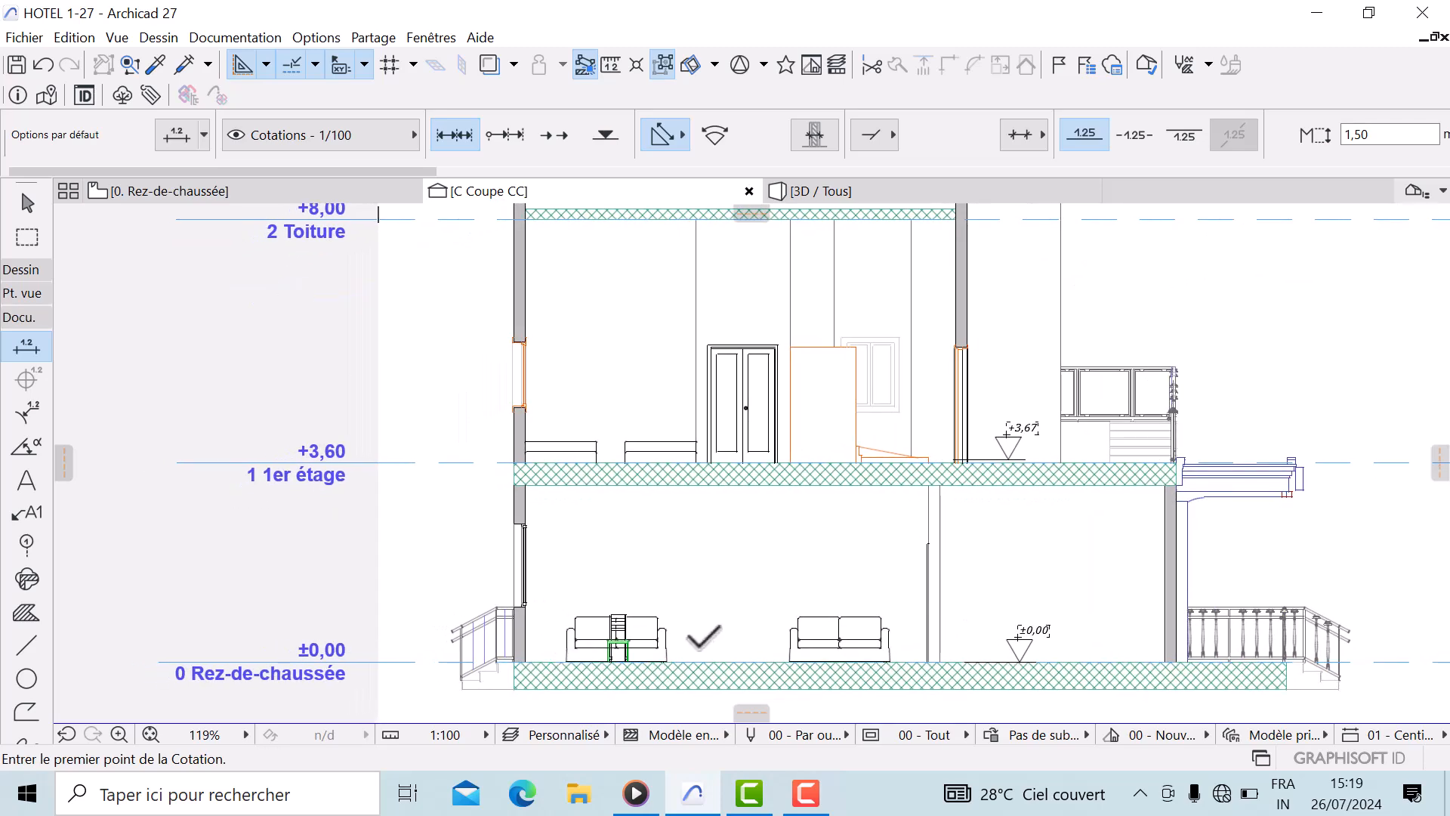
scroll(582, 663, "up", 4)
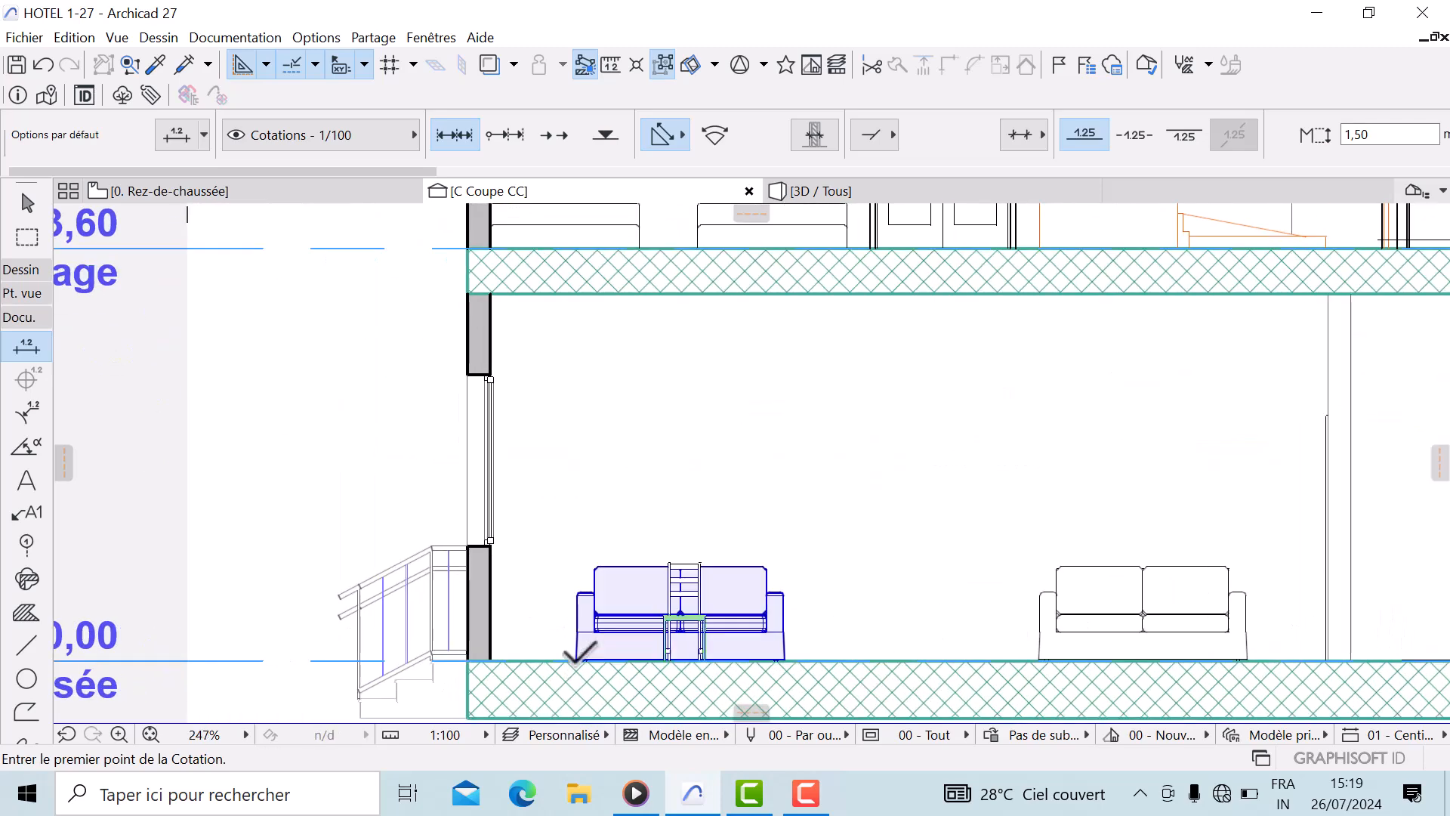
left_click(578, 661)
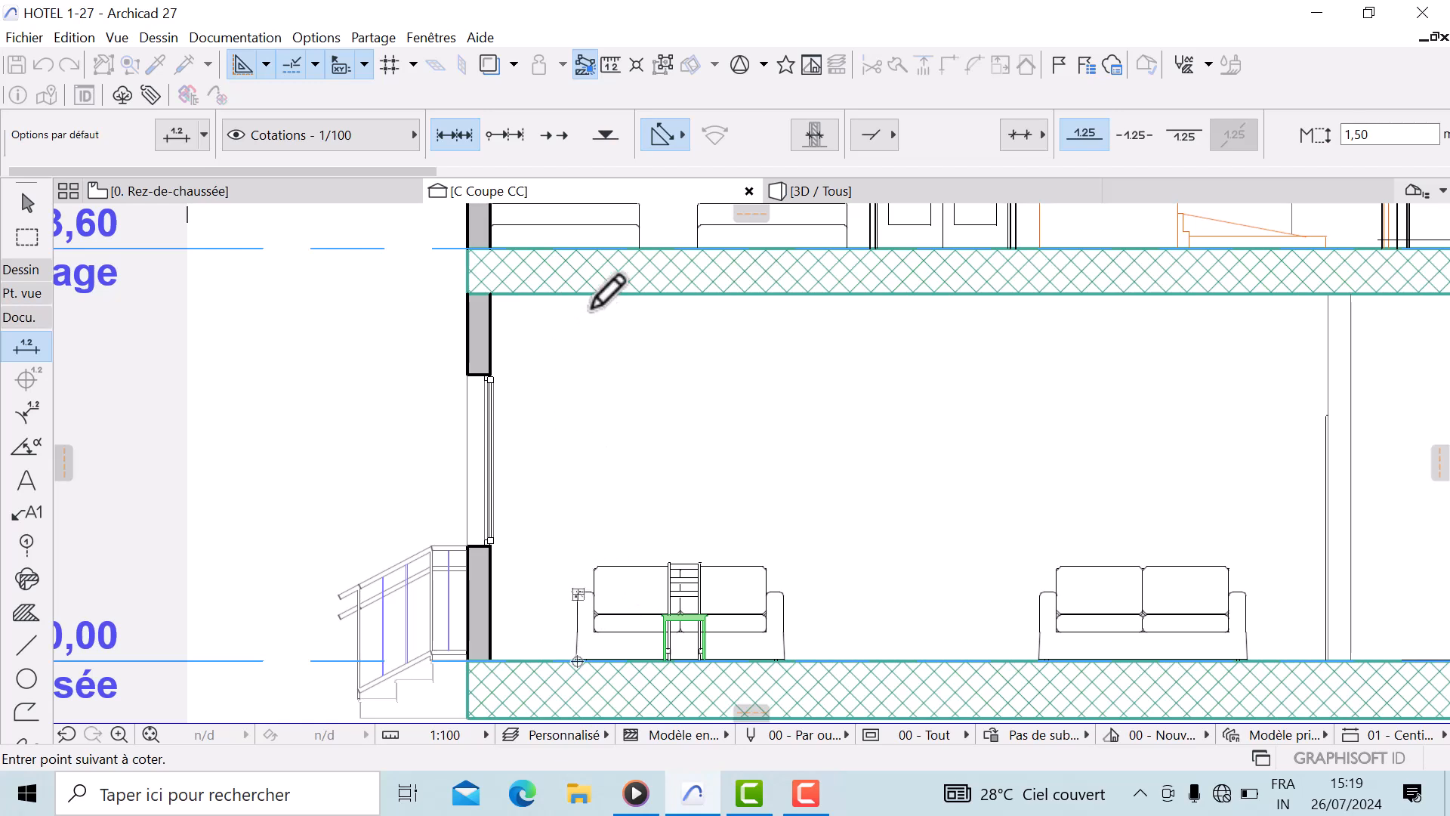
left_click(580, 295)
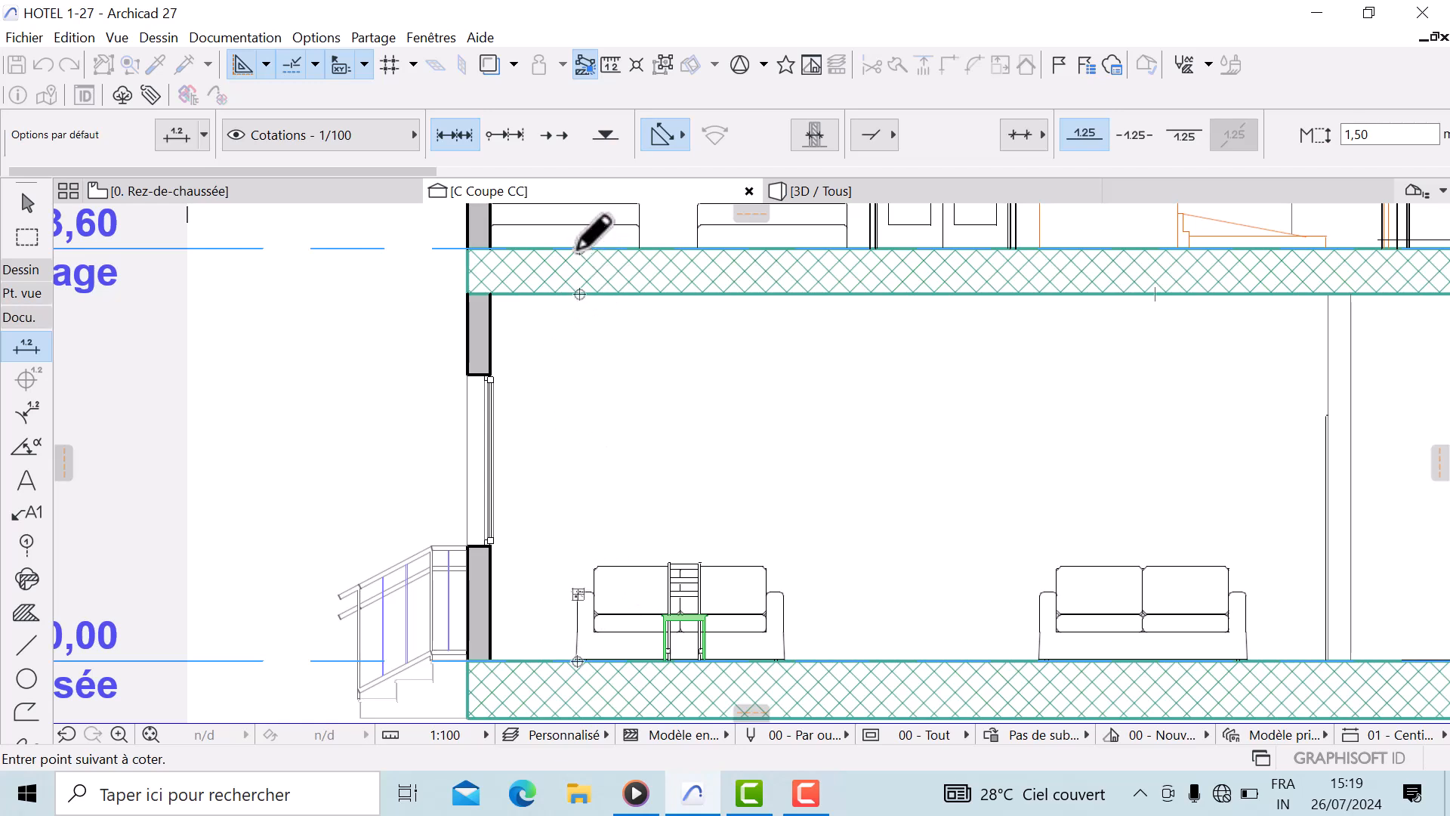
Pick points on the first-floor and roof slab edges and parapet, then place the vertical dimension chain beside the section
scroll(578, 260, "down", 3)
middle_click_drag(579, 261, 568, 483)
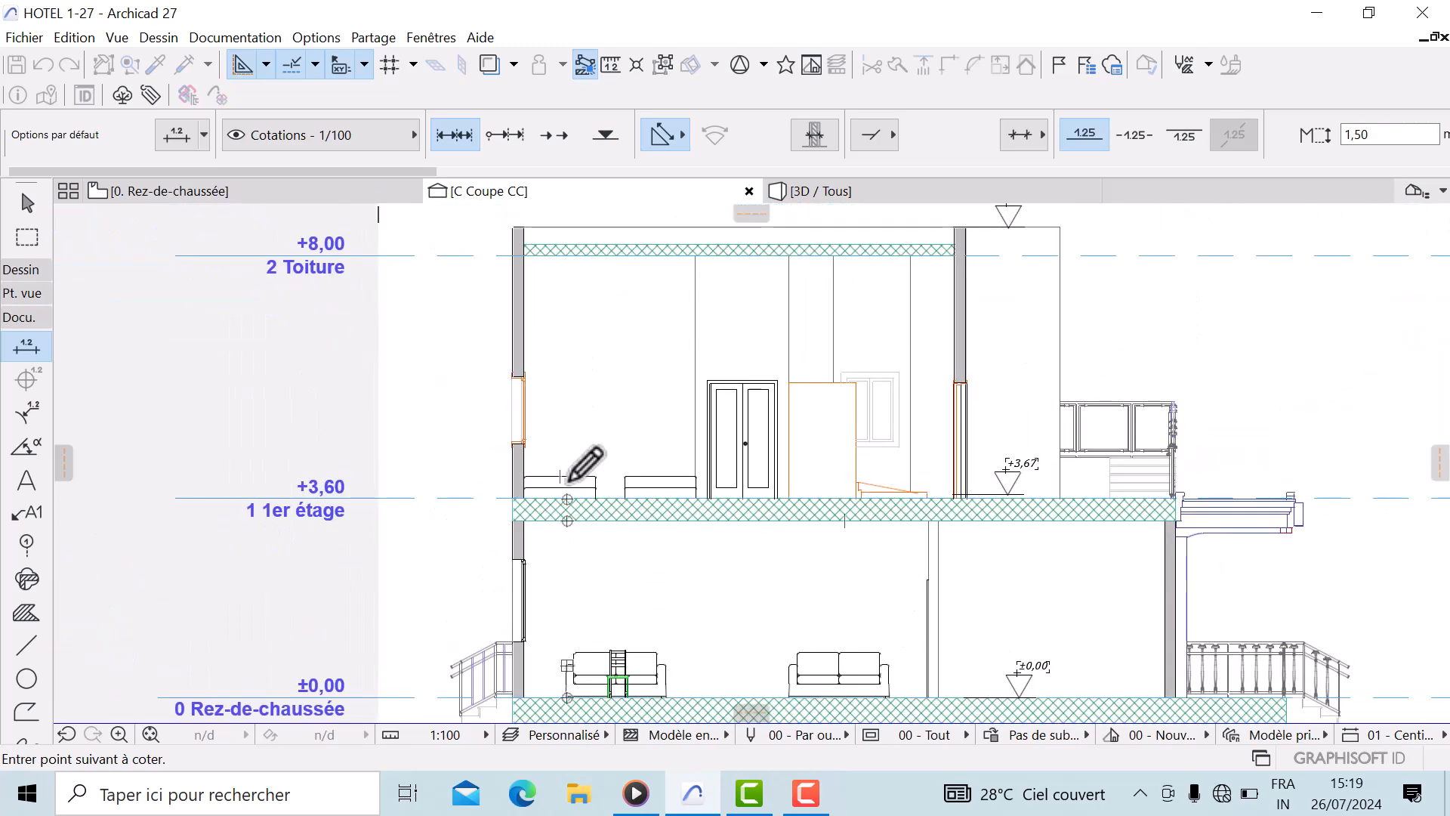
scroll(567, 480, "up", 2)
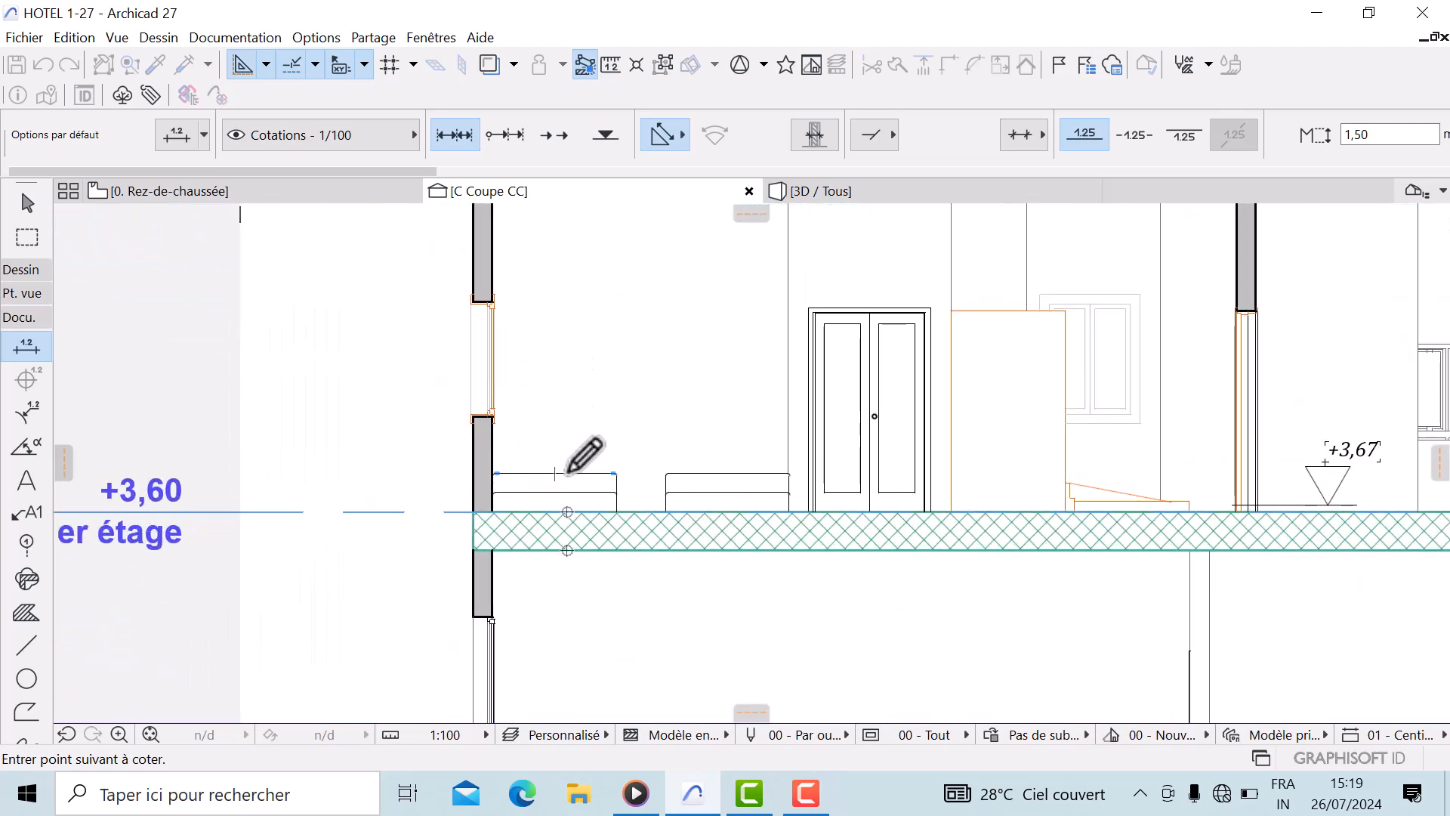
scroll(555, 294, "down", 2)
middle_click_drag(555, 295, 557, 528)
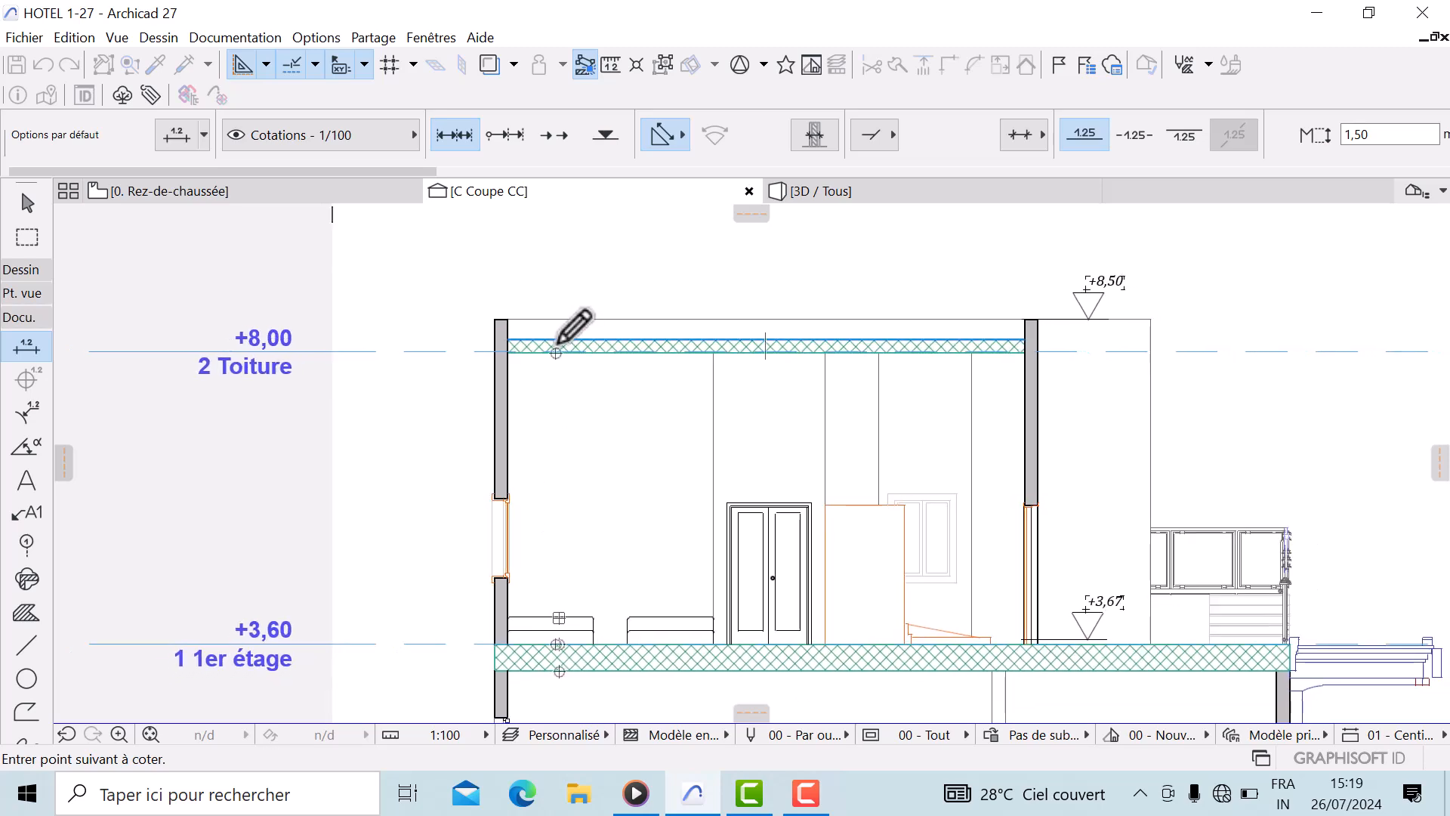
scroll(558, 330, "up", 1)
scroll(559, 330, "up", 2)
left_click(561, 310)
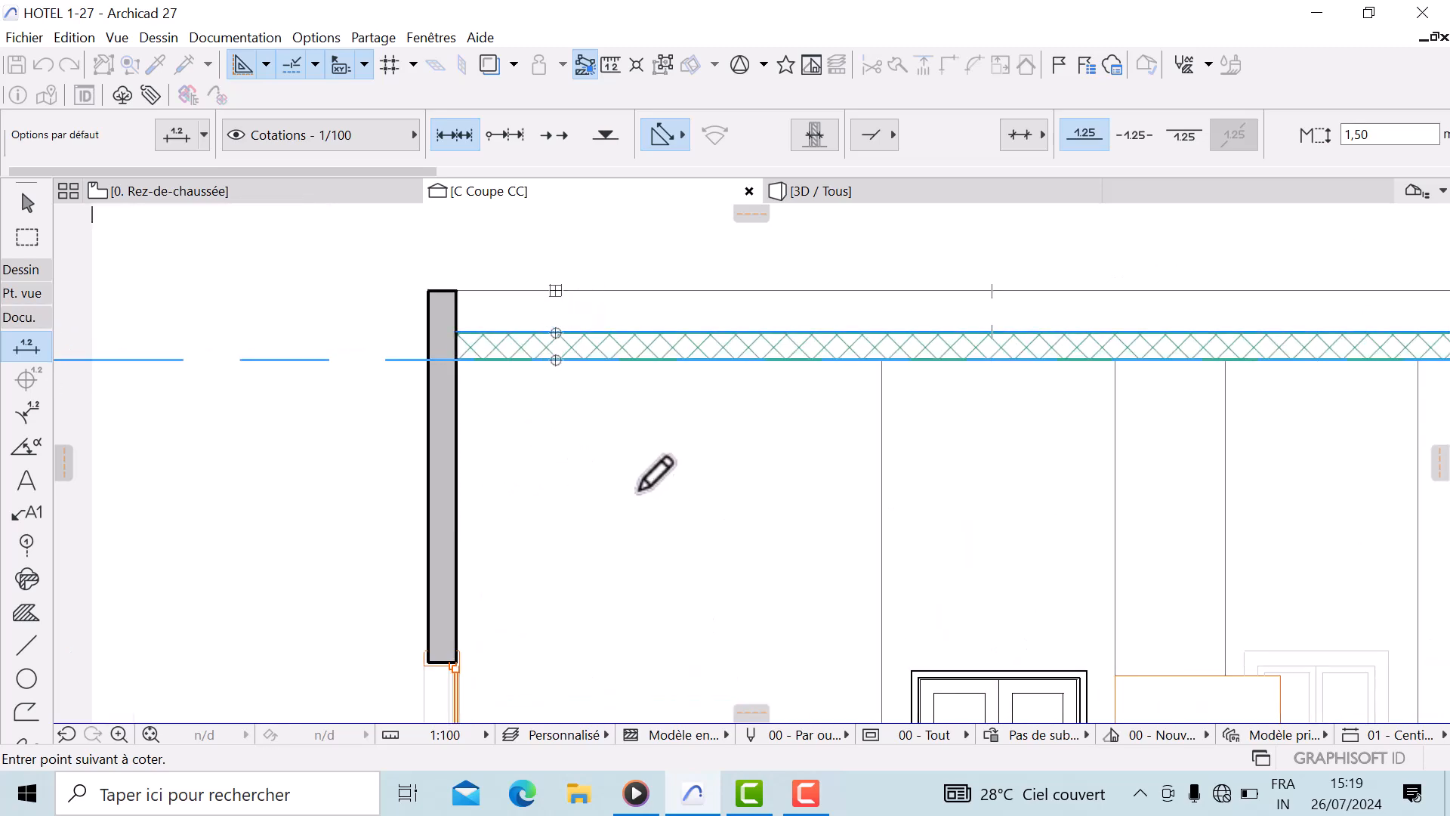
scroll(657, 492, "down", 2)
middle_click_drag(657, 492, 647, 373)
double_click(634, 372)
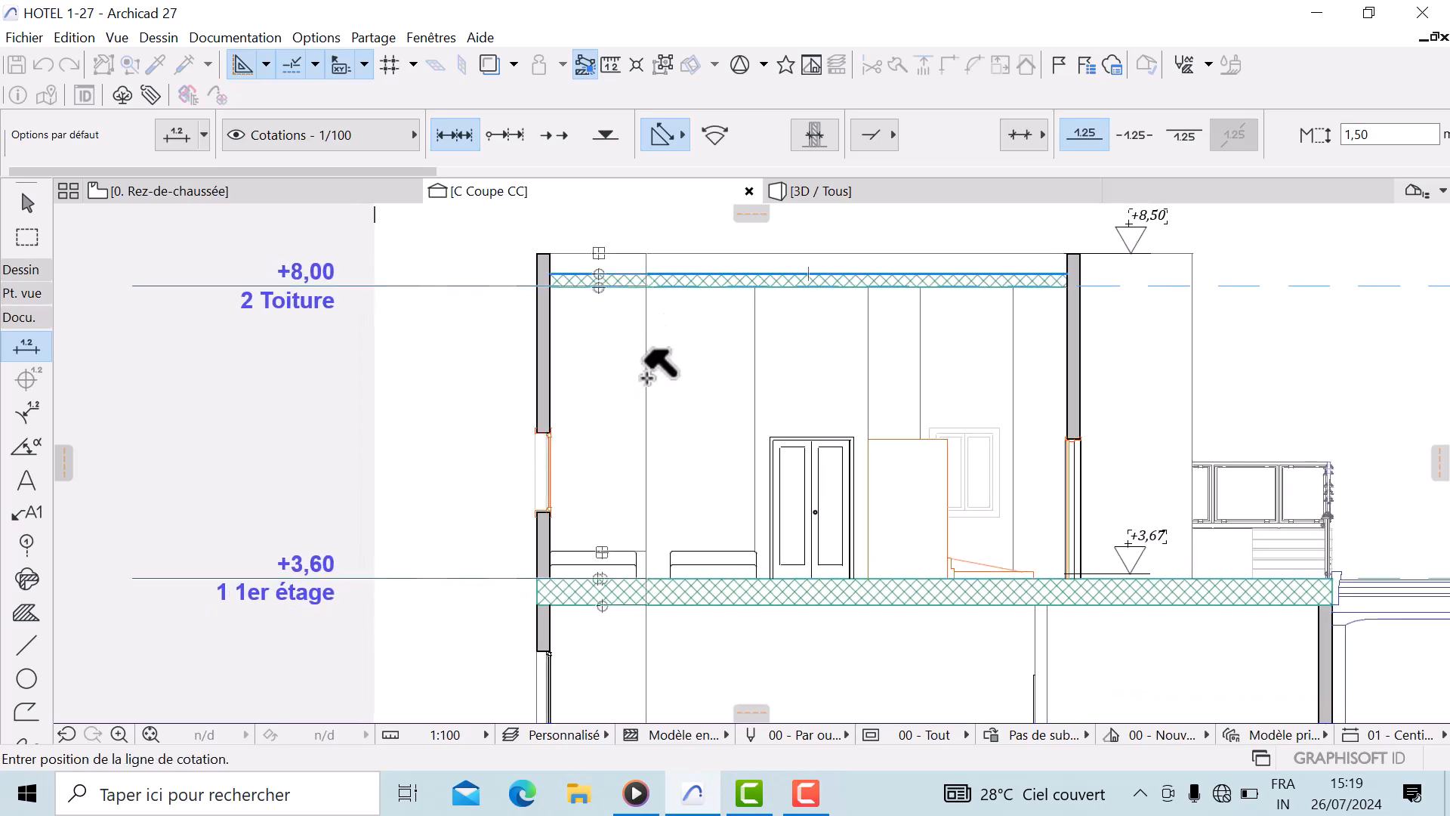
left_click(647, 378)
Review the new vertical dimension chain along the section
scroll(681, 494, "up", 3)
mouse_move(685, 515)
middle_mouse_down()
mouse_move(710, 478)
mouse_move(705, 518)
mouse_move(591, 415)
middle_mouse_up()
scroll(711, 480, "down", 4)
middle_click_drag(586, 577, 634, 525)
scroll(616, 563, "up", 5)
middle_click_drag(623, 468, 615, 551)
scroll(391, 411, "down", 2)
middle_click_drag(392, 411, 405, 375)
scroll(696, 446, "down", 2)
middle_click_drag(695, 446, 755, 481)
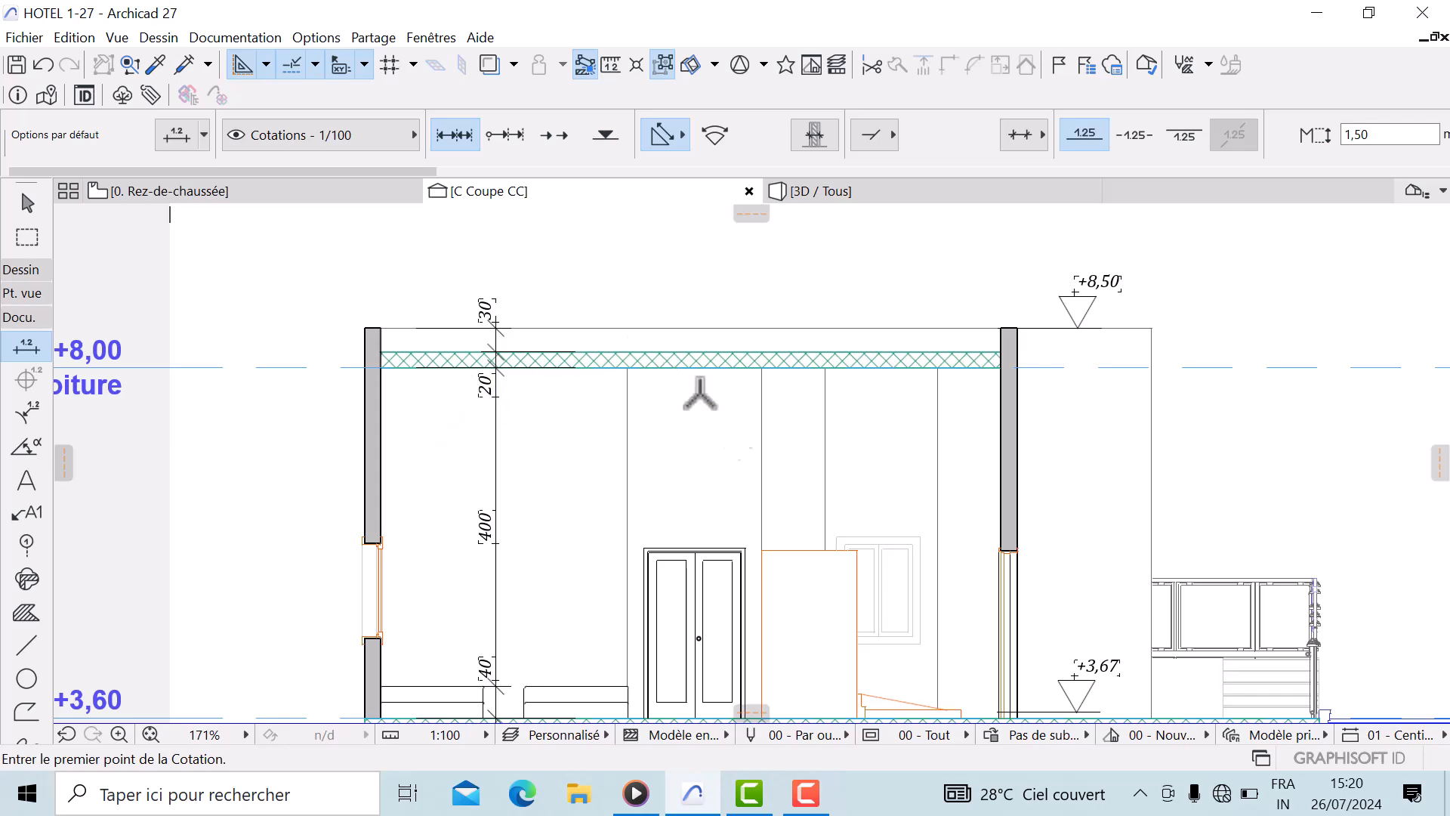
Return to the 0. Rez-de-chaussée story plan
scroll(601, 506, "down", 1)
mouse_move(601, 506)
middle_mouse_down()
mouse_move(592, 463)
mouse_move(479, 482)
mouse_move(644, 486)
mouse_move(583, 478)
mouse_move(473, 498)
mouse_move(528, 382)
mouse_move(274, 217)
middle_mouse_up()
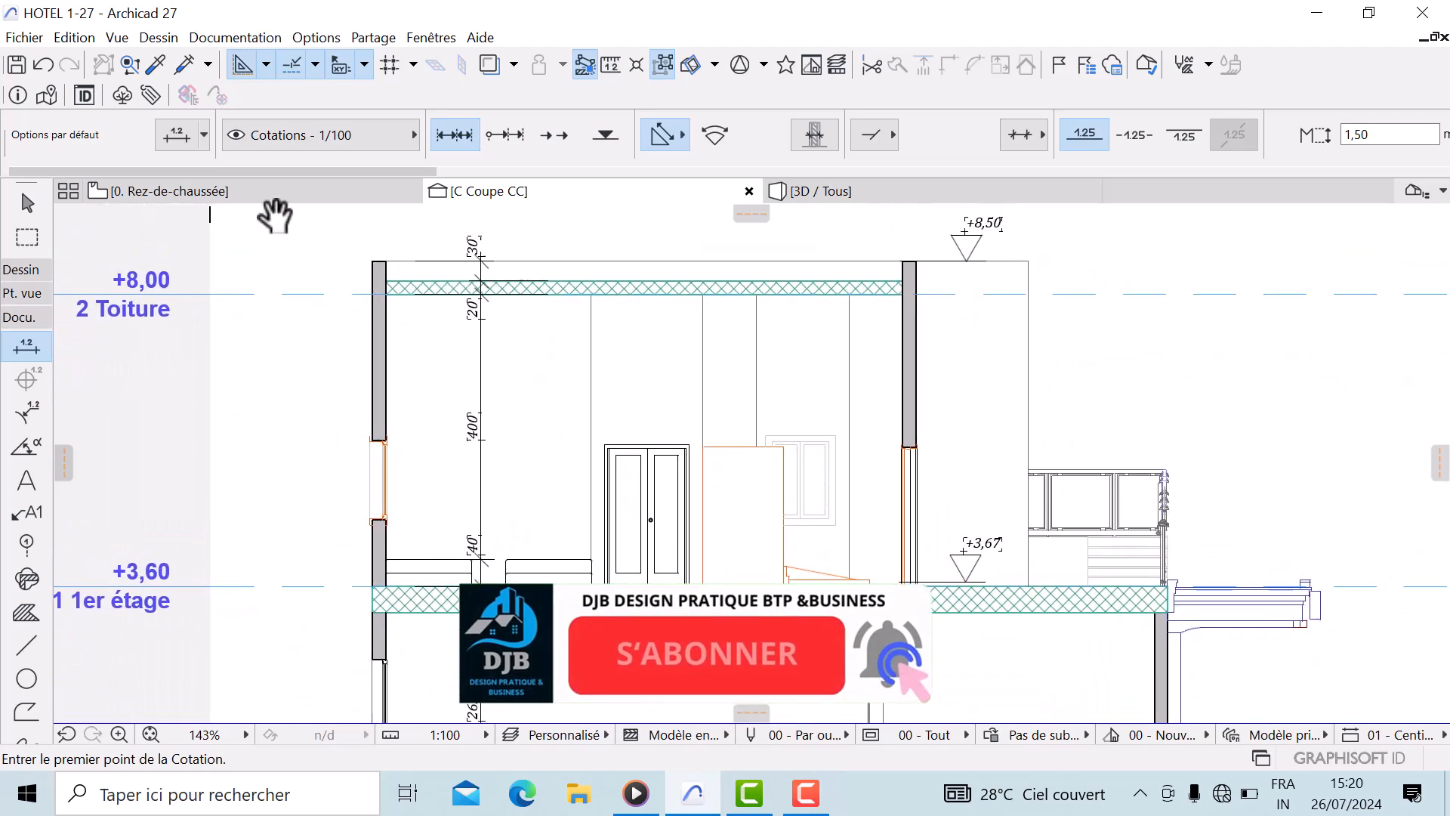
left_click(213, 200)
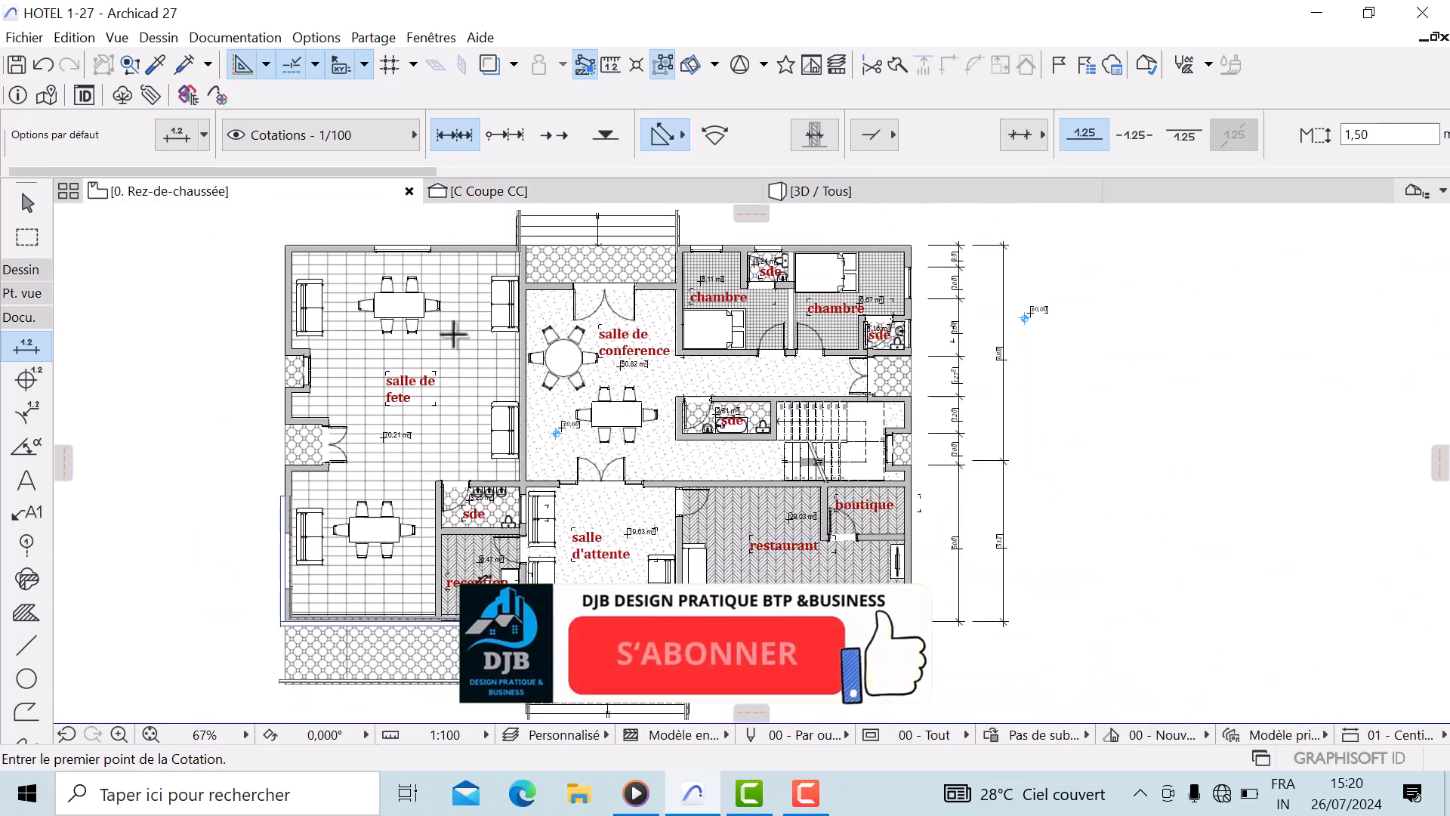
Examine the ground floor plan's interior rooms and walls for dimensioning
scroll(455, 325, "up", 1)
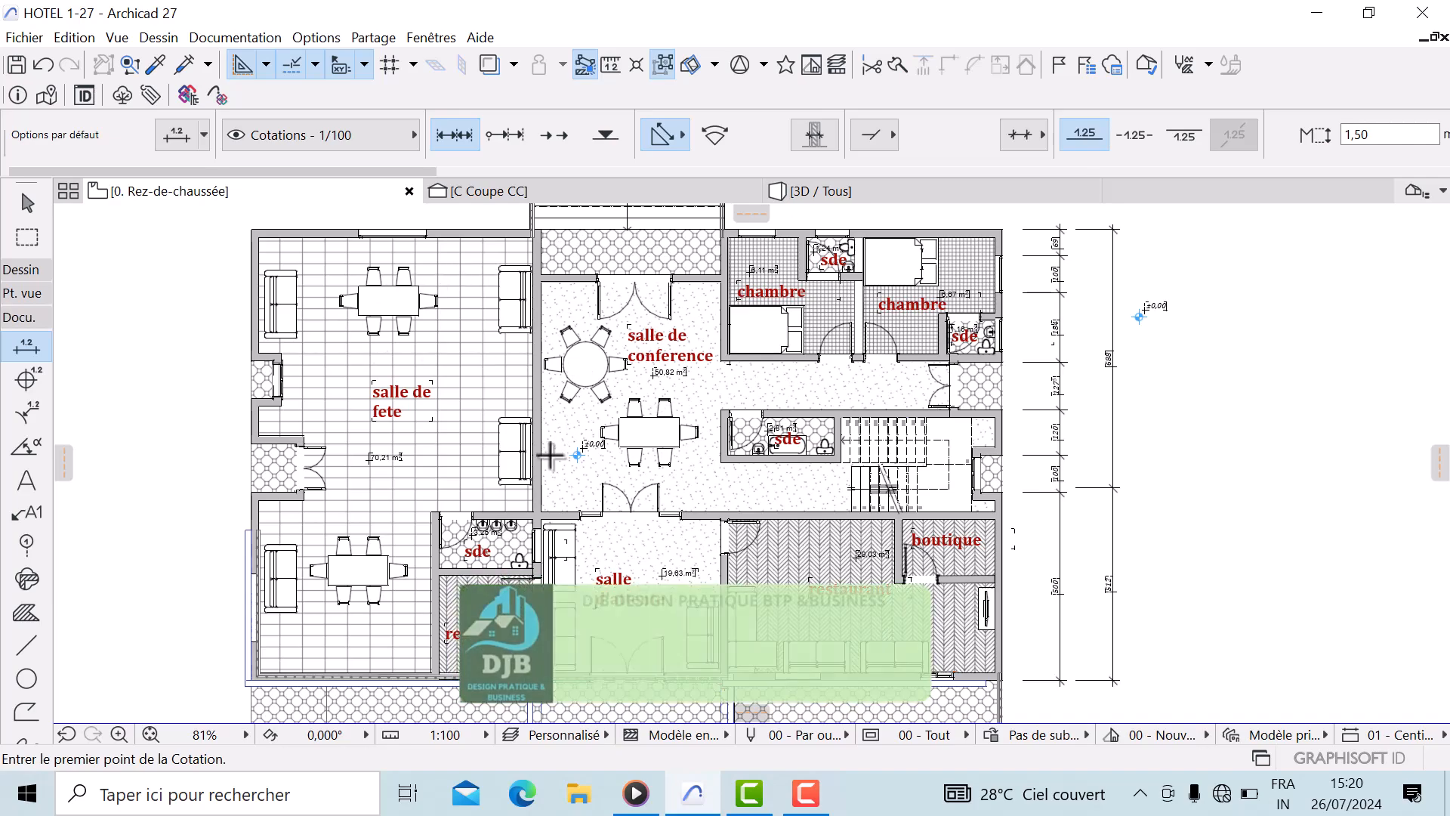
scroll(466, 460, "up", 1)
middle_click_drag(466, 460, 251, 552)
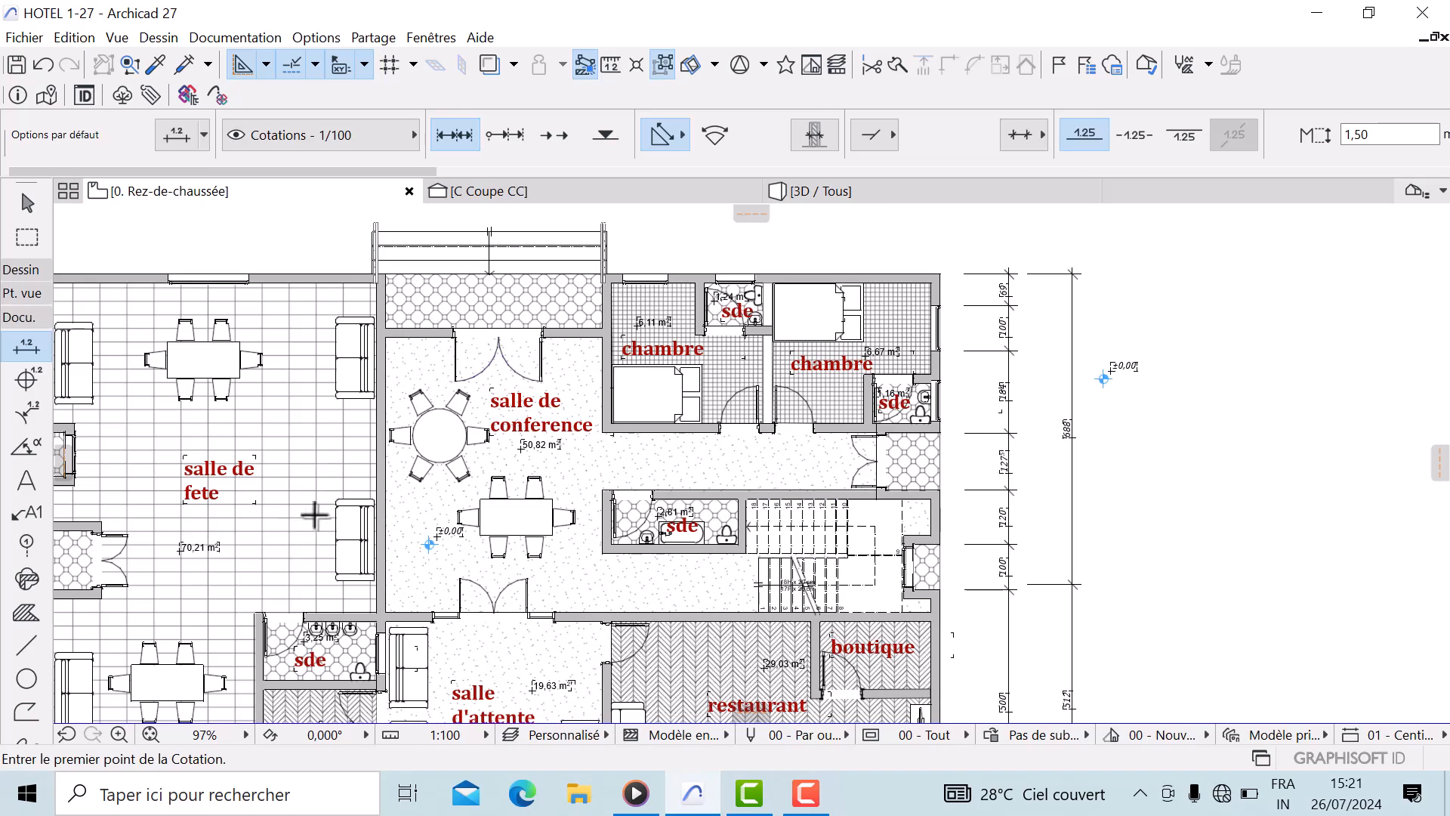
scroll(455, 706, "down", 1)
middle_click_drag(455, 710, 606, 500)
scroll(609, 515, "up", 3)
middle_click_drag(639, 549, 851, 589)
scroll(839, 576, "up", 3)
scroll(840, 575, "up", 1)
scroll(376, 451, "down", 1)
middle_click_drag(749, 511, 298, 579)
middle_click_drag(615, 395, 638, 447)
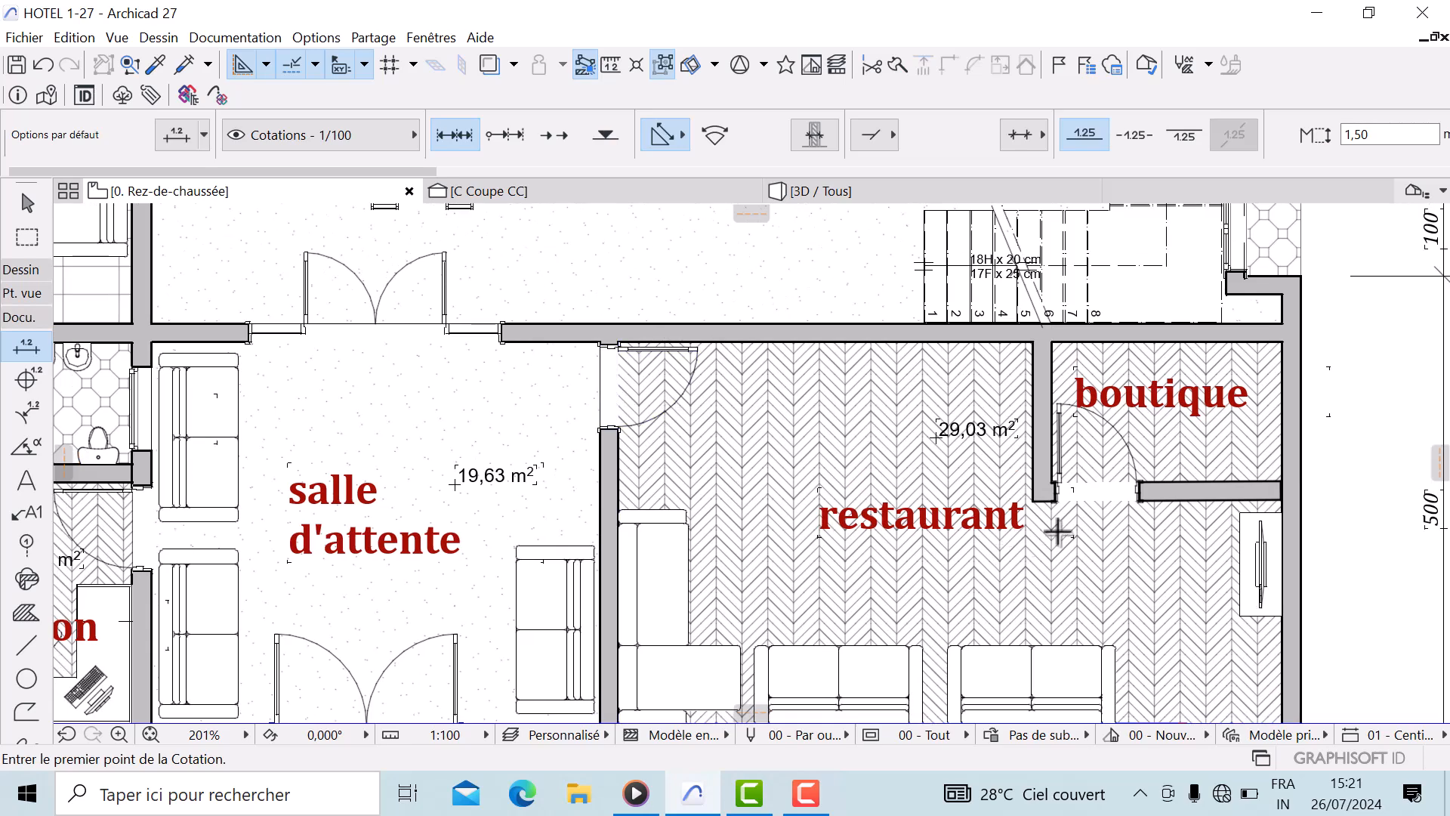
middle_click_drag(552, 370, 533, 643)
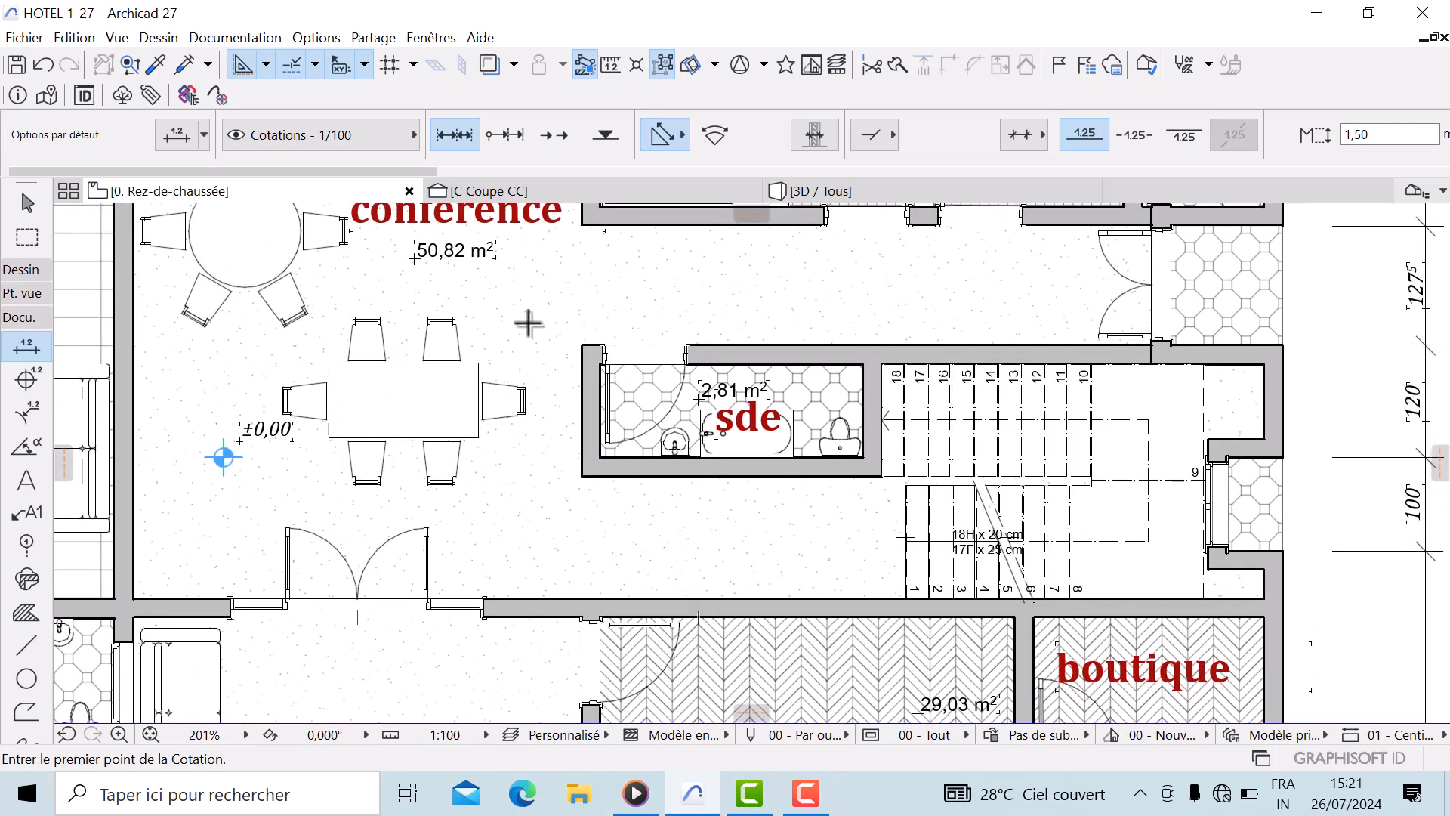
scroll(581, 317, "down", 2)
middle_click_drag(582, 491, 566, 694)
scroll(576, 472, "down", 1)
scroll(522, 436, "up", 1)
middle_click_drag(523, 435, 534, 453)
scroll(432, 419, "up", 1)
middle_click_drag(432, 419, 703, 444)
middle_click_drag(408, 534, 325, 452)
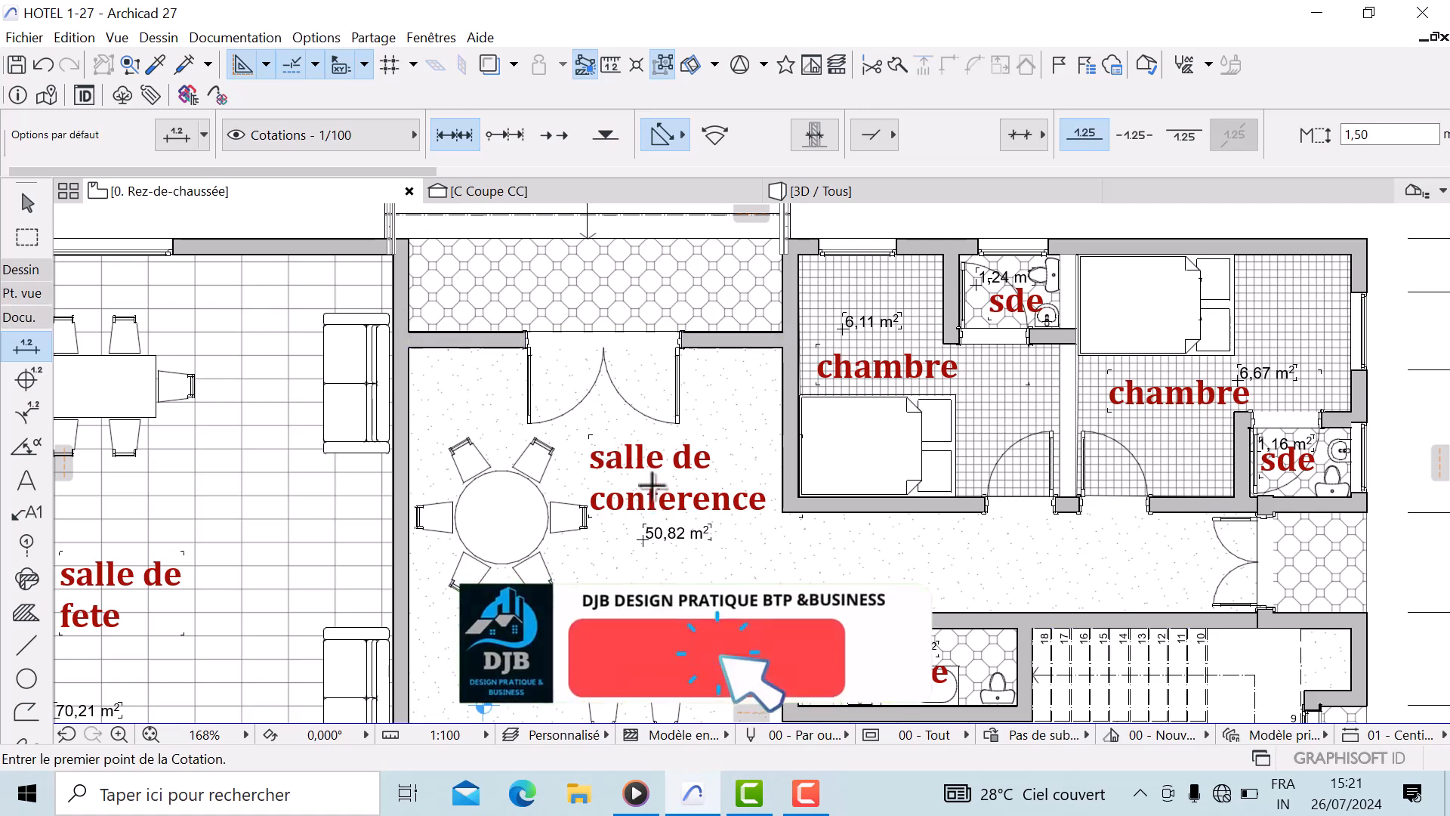